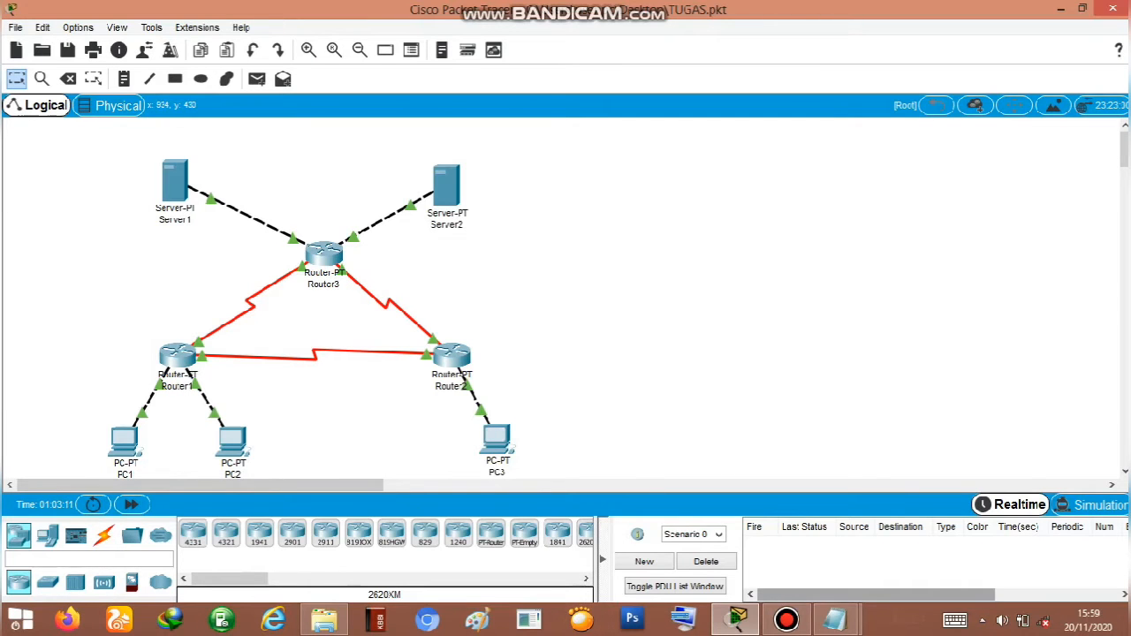
Switch to the Config IP notes in Notepad, go to their beginning and place them beside the network topology
{"action": "mouse_move", "coordinate": [835, 619]}
{"action": "left_click", "coordinate": [926, 535]}
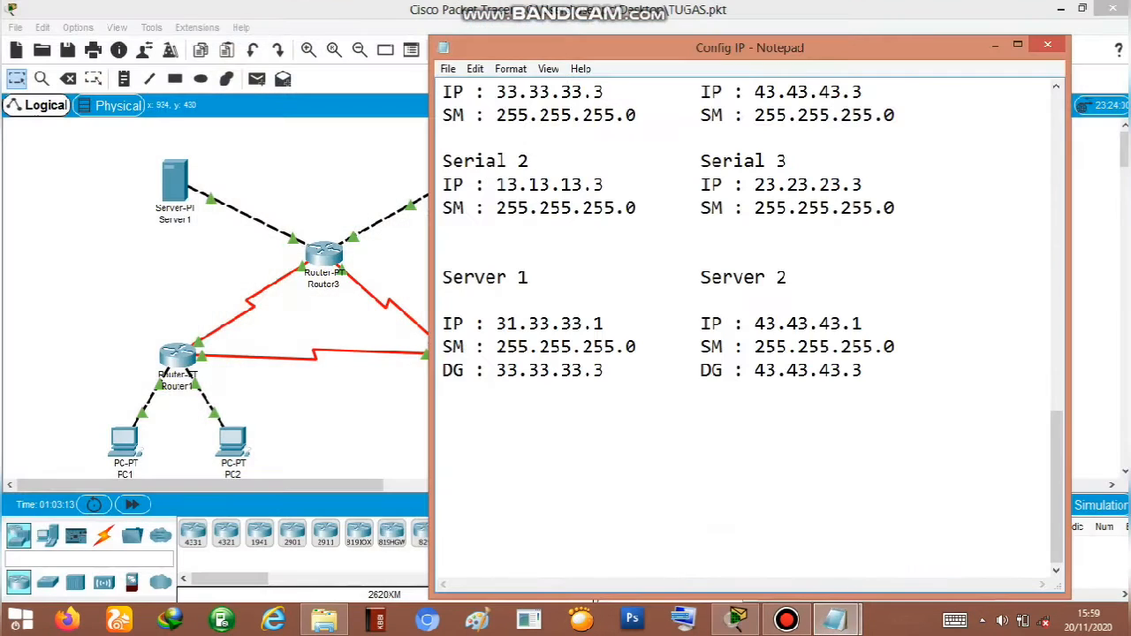
{"action": "scroll", "coordinate": [747, 328], "scroll_direction": "up", "scroll_amount": 2}
{"action": "scroll", "coordinate": [747, 327], "scroll_direction": "up", "scroll_amount": 10}
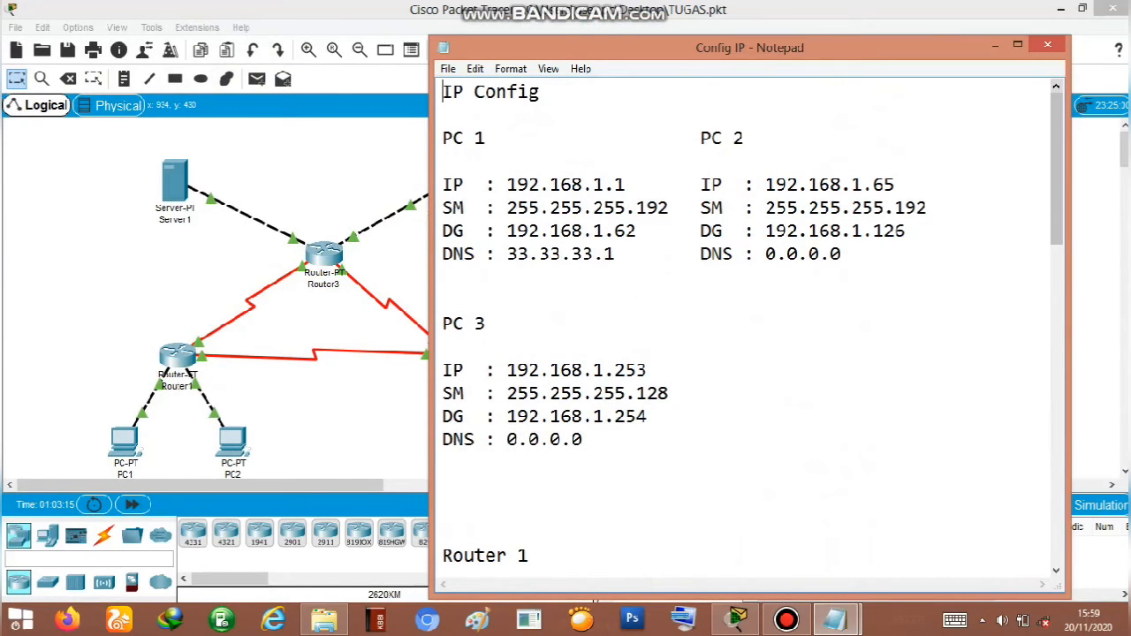
{"action": "left_click_drag", "start_coordinate": [619, 47], "coordinate": [747, 44]}
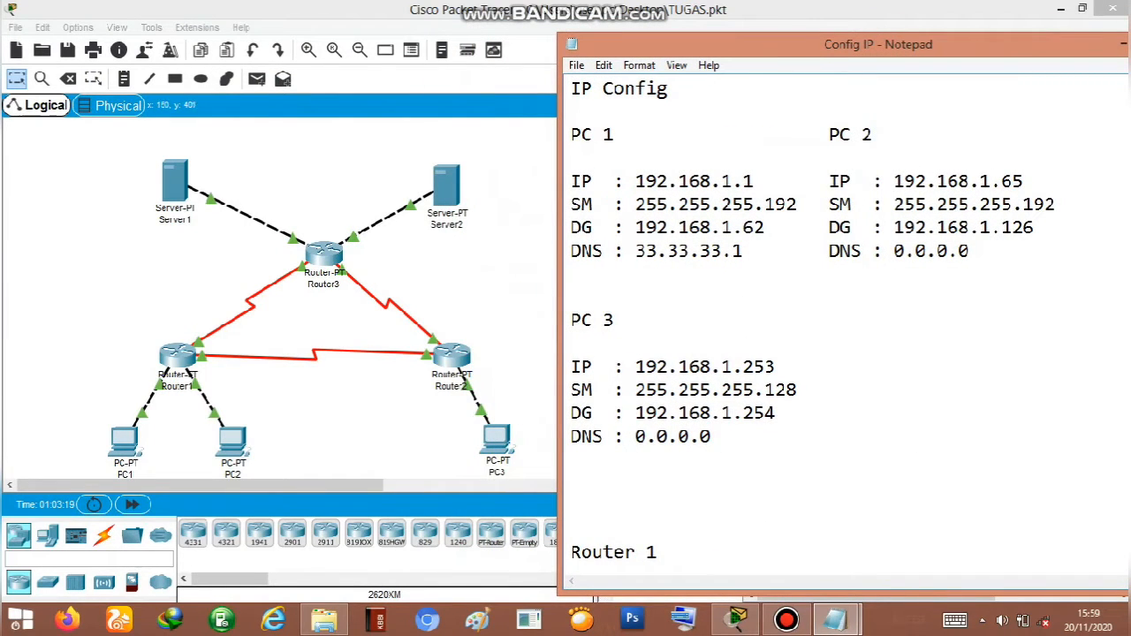
Compare PC1's IP configuration in Packet Tracer with the PC 1 entry in the Config IP notes, and close PC1
{"action": "left_click", "coordinate": [124, 439]}
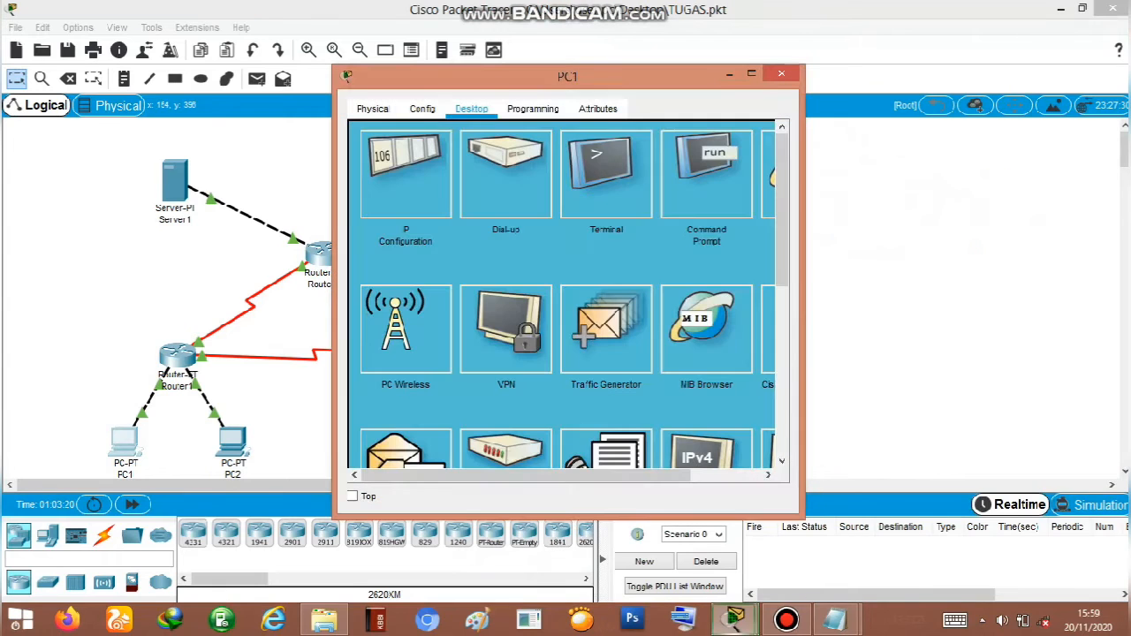
{"action": "left_click", "coordinate": [409, 186]}
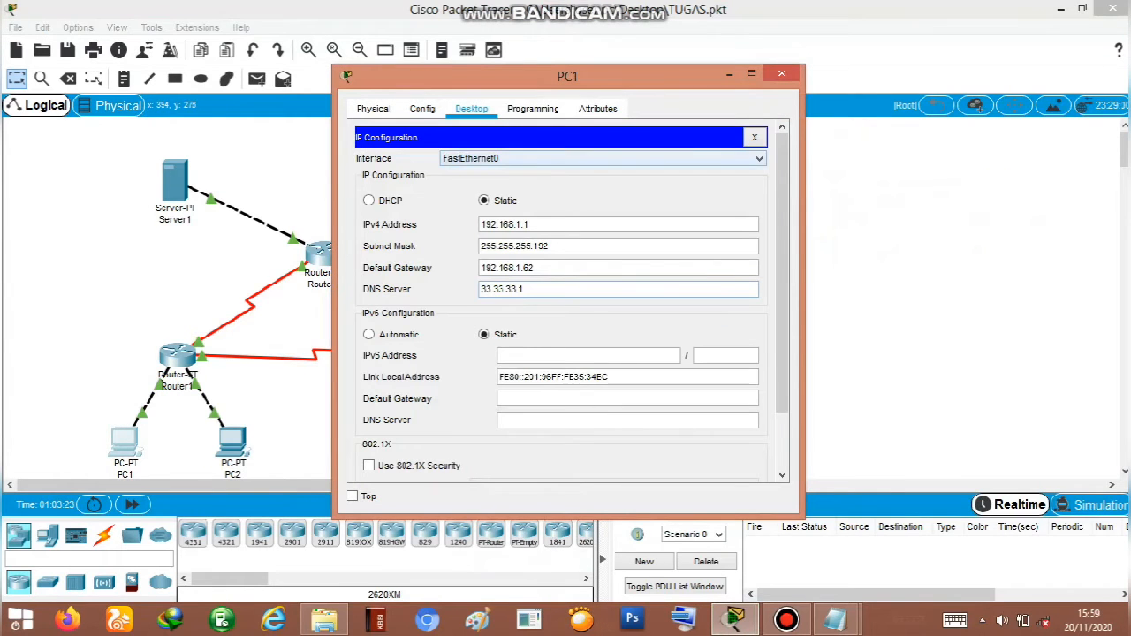
{"action": "left_click_drag", "start_coordinate": [495, 76], "coordinate": [326, 80]}
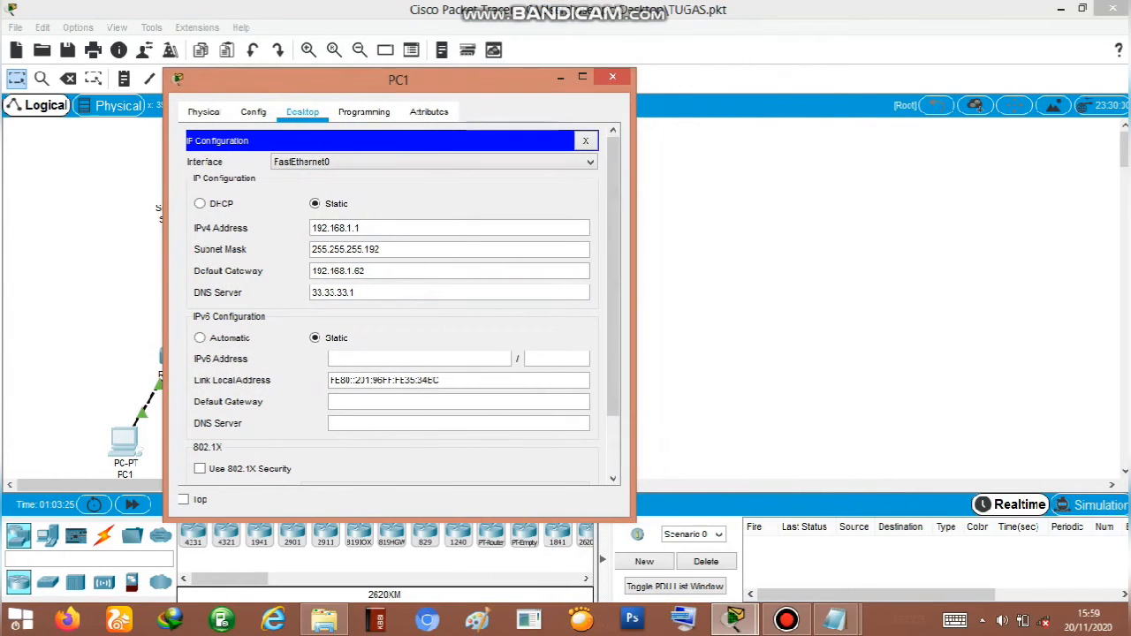
{"action": "mouse_move", "coordinate": [835, 619]}
{"action": "left_click", "coordinate": [928, 531]}
{"action": "left_click_drag", "start_coordinate": [795, 44], "coordinate": [829, 96]}
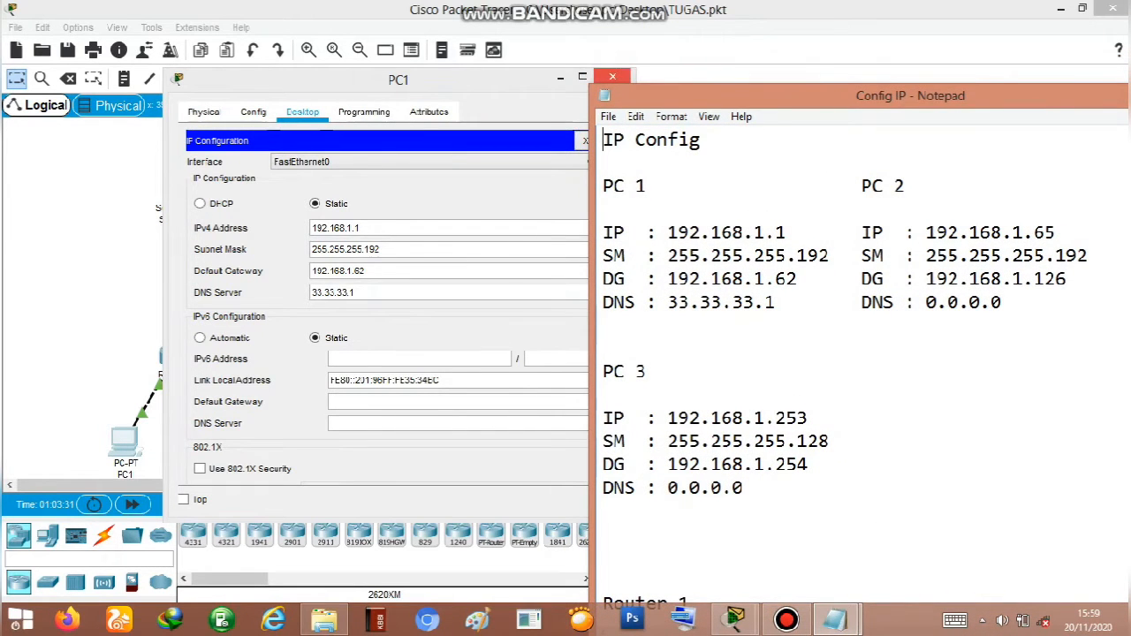
{"action": "left_click", "coordinate": [613, 77]}
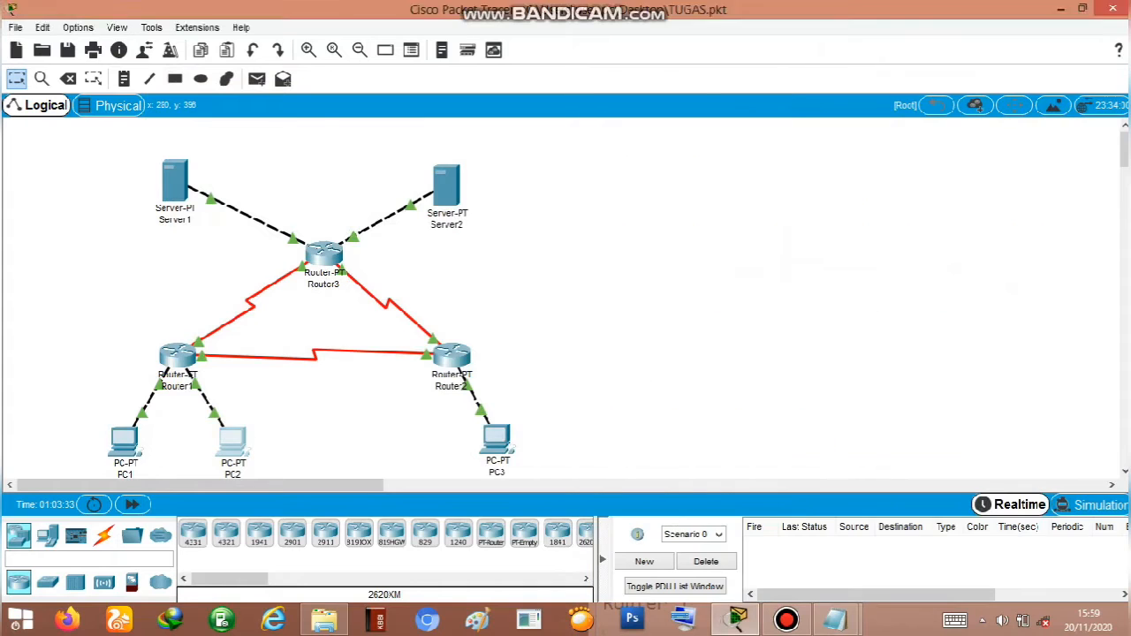
Compare PC2's IP configuration with the PC 2 entry in the Config IP notes, and close PC2
{"action": "left_click", "coordinate": [234, 440]}
{"action": "left_click", "coordinate": [414, 177]}
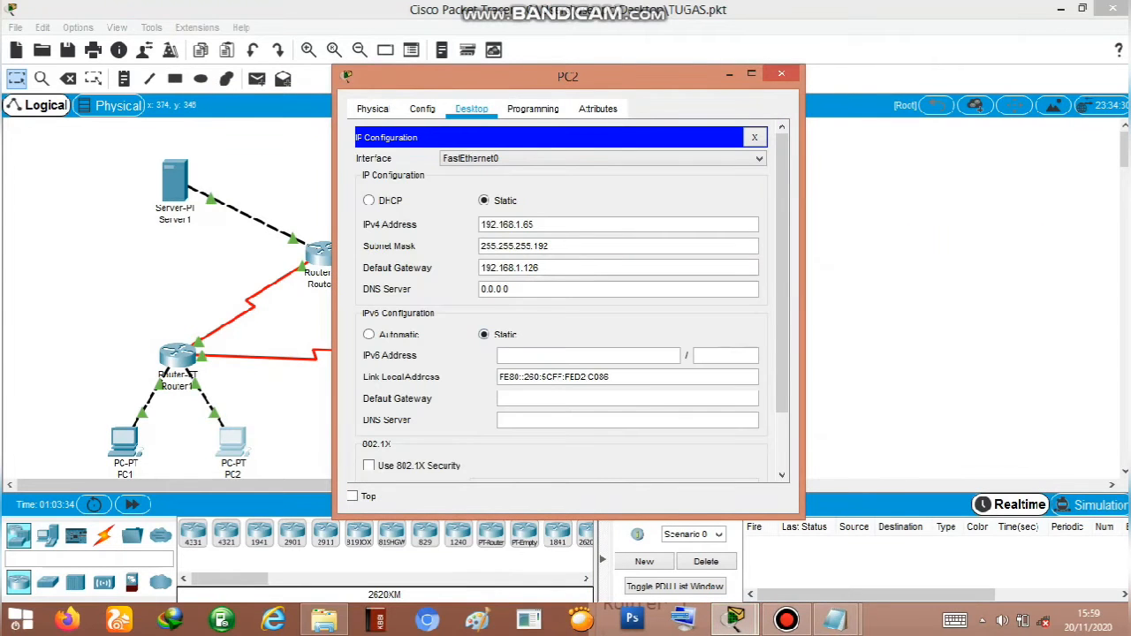
{"action": "mouse_move", "coordinate": [835, 618]}
{"action": "left_click", "coordinate": [906, 508]}
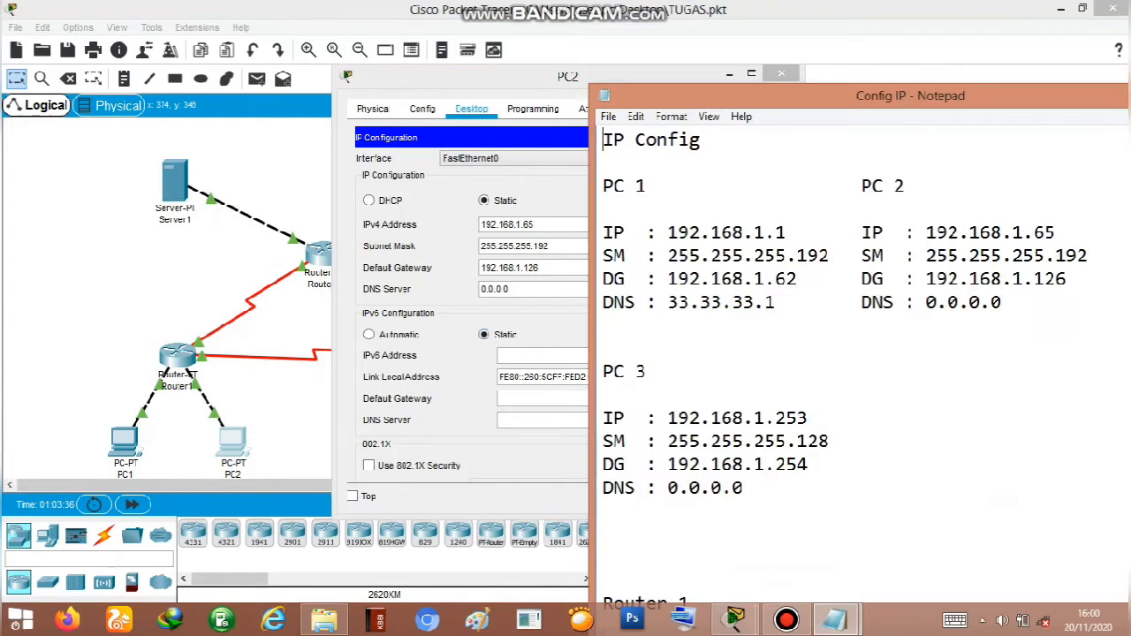
{"action": "mouse_move", "coordinate": [884, 95]}
{"action": "left_mouse_down"}
{"action": "mouse_move", "coordinate": [956, 69]}
{"action": "mouse_move", "coordinate": [961, 78]}
{"action": "mouse_move", "coordinate": [882, 77]}
{"action": "left_mouse_up"}
{"action": "left_click_drag", "start_coordinate": [609, 77], "coordinate": [545, 80]}
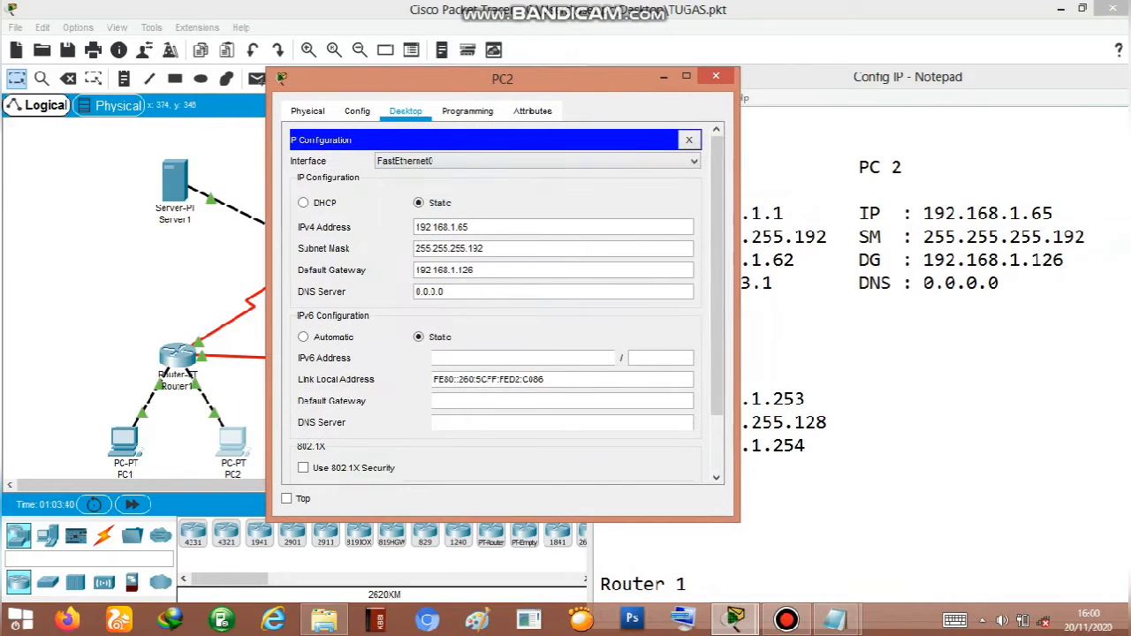
{"action": "left_click_drag", "start_coordinate": [690, 69], "coordinate": [689, 76]}
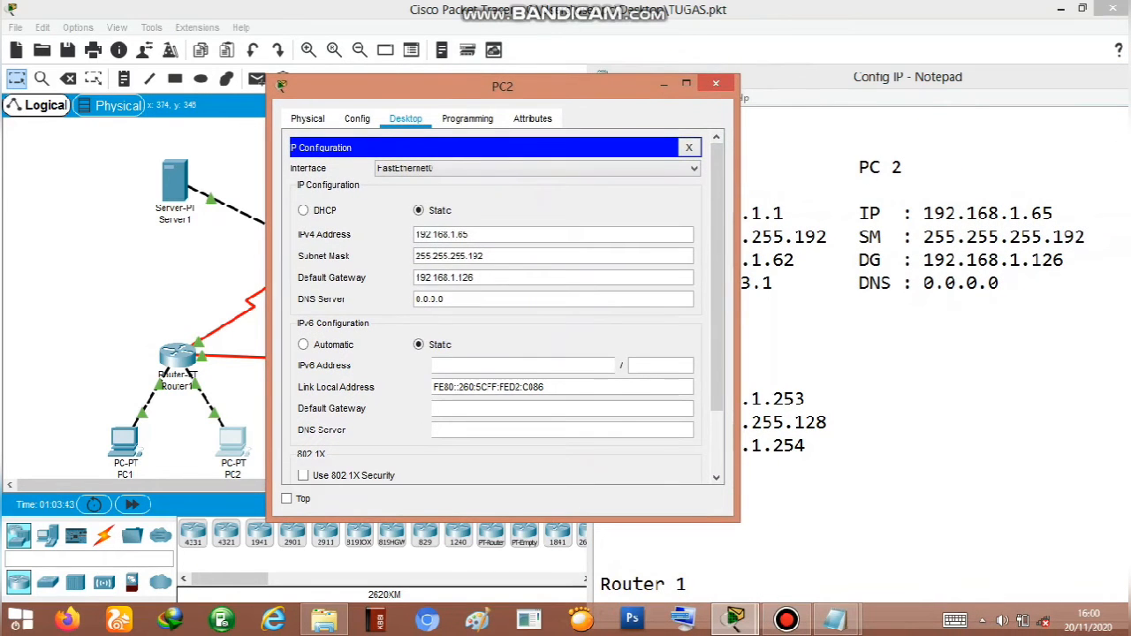
{"action": "left_click_drag", "start_coordinate": [610, 85], "coordinate": [673, 74]}
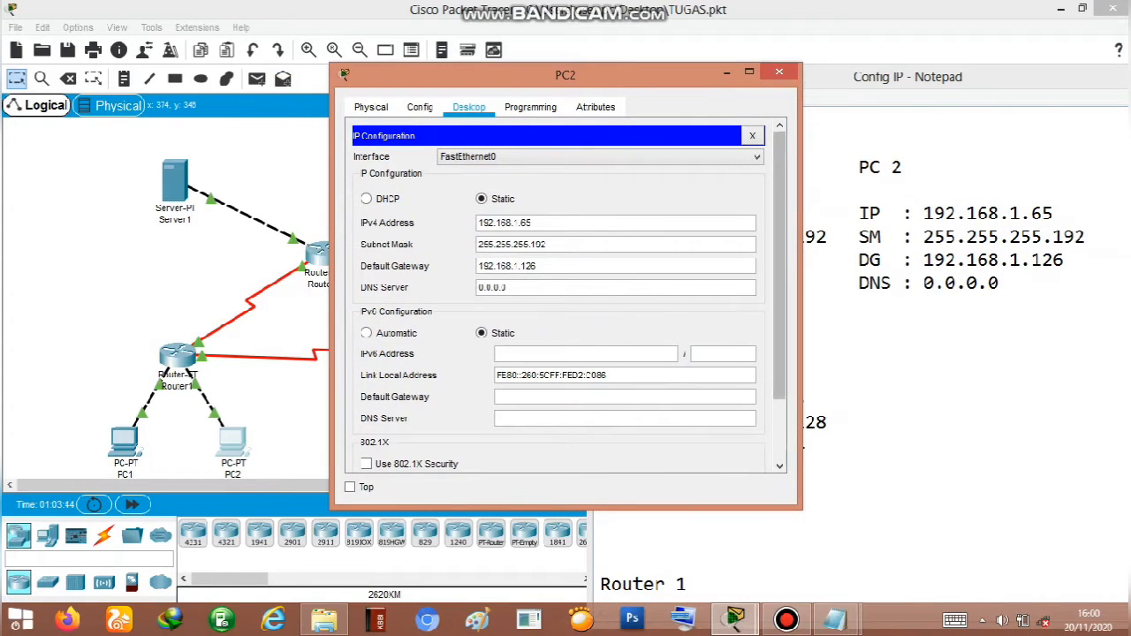
{"action": "left_click", "coordinate": [778, 72]}
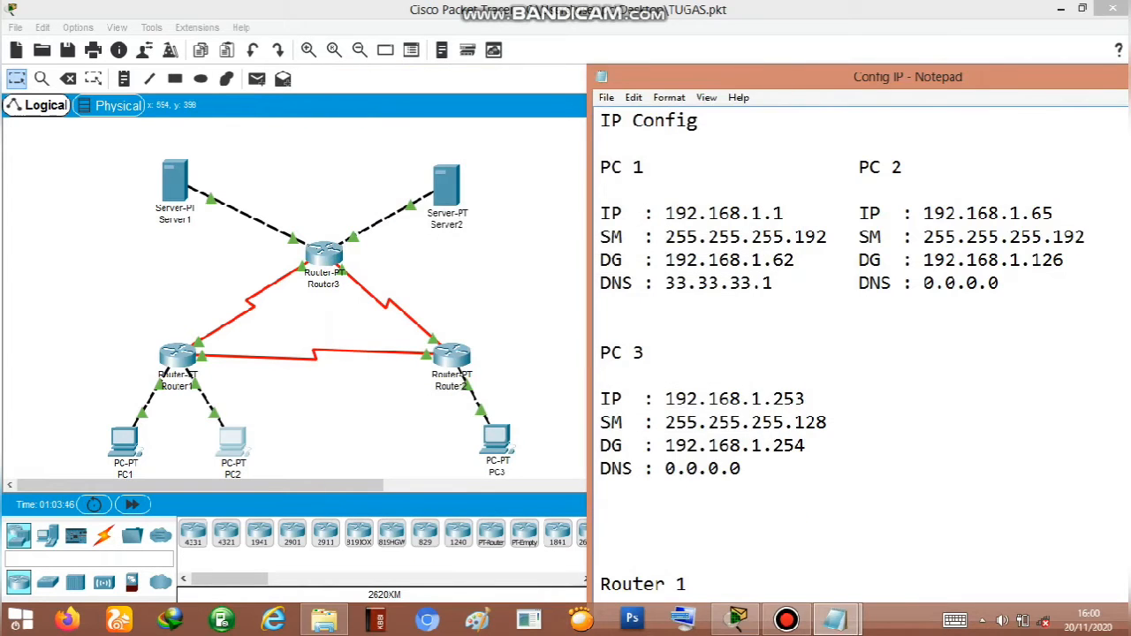
Compare PC3's IP configuration with the PC 3 entry in the Config IP notes, and close PC3
{"action": "left_click", "coordinate": [496, 439]}
{"action": "left_click", "coordinate": [406, 174]}
{"action": "left_click_drag", "start_coordinate": [495, 76], "coordinate": [323, 65]}
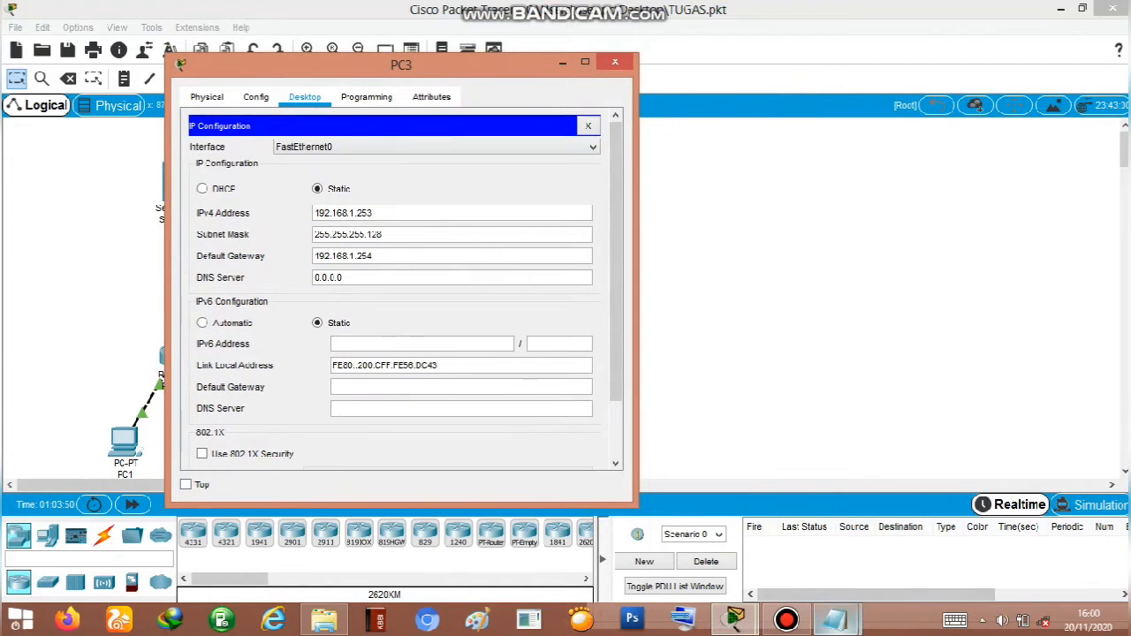
{"action": "mouse_move", "coordinate": [836, 618]}
{"action": "left_click", "coordinate": [931, 539]}
{"action": "left_click_drag", "start_coordinate": [908, 77], "coordinate": [927, 13]}
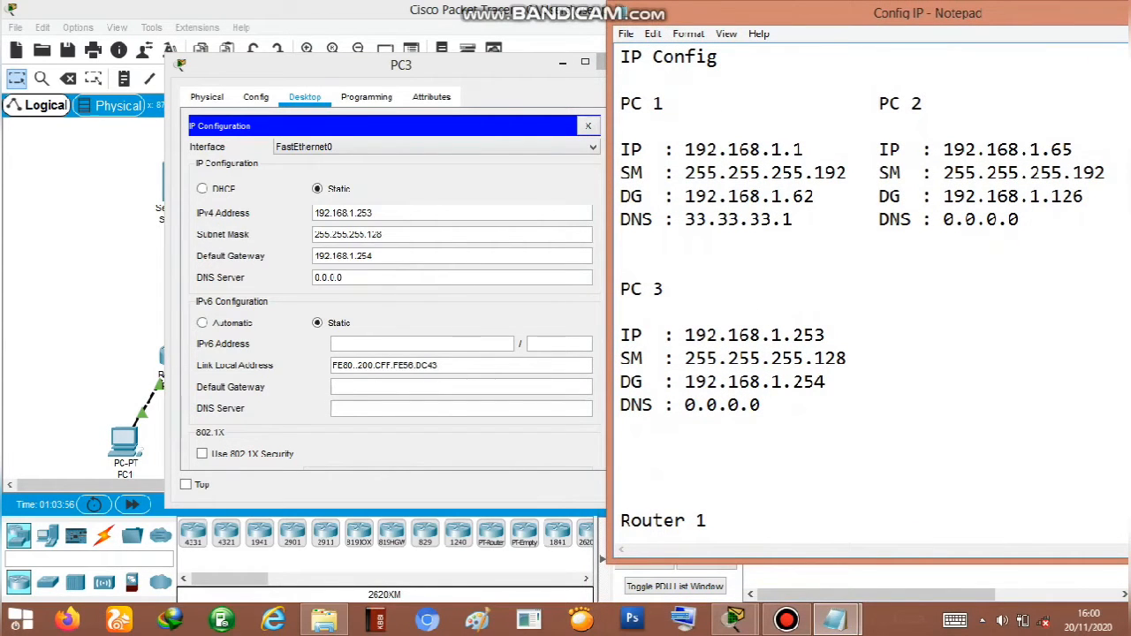
{"action": "left_click_drag", "start_coordinate": [927, 13], "coordinate": [924, 46]}
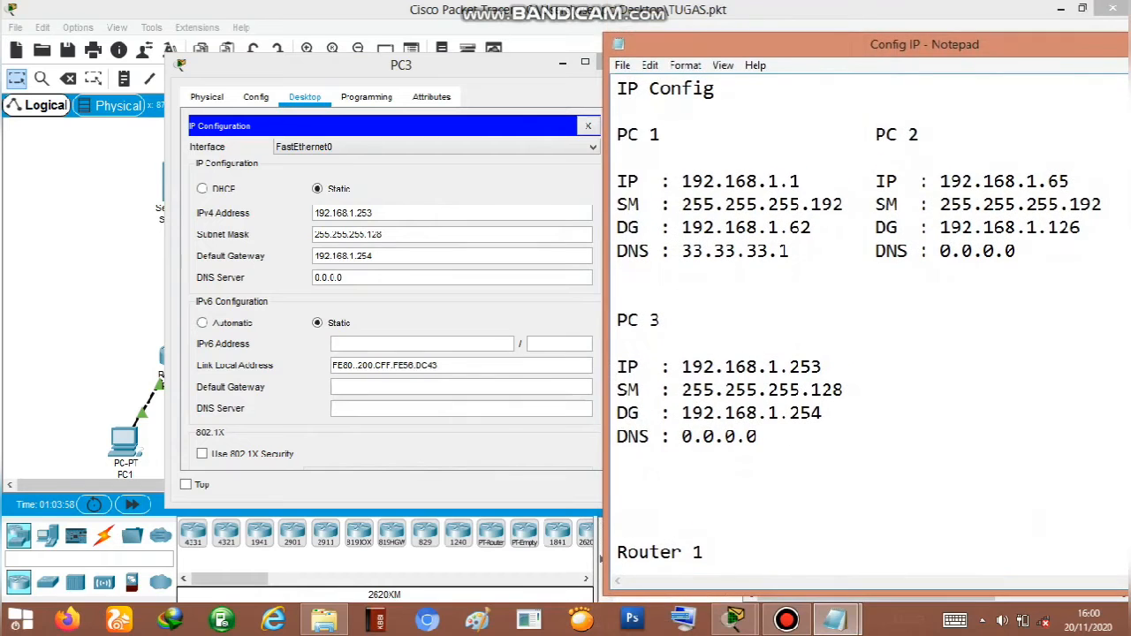
{"action": "left_click_drag", "start_coordinate": [442, 64], "coordinate": [412, 68]}
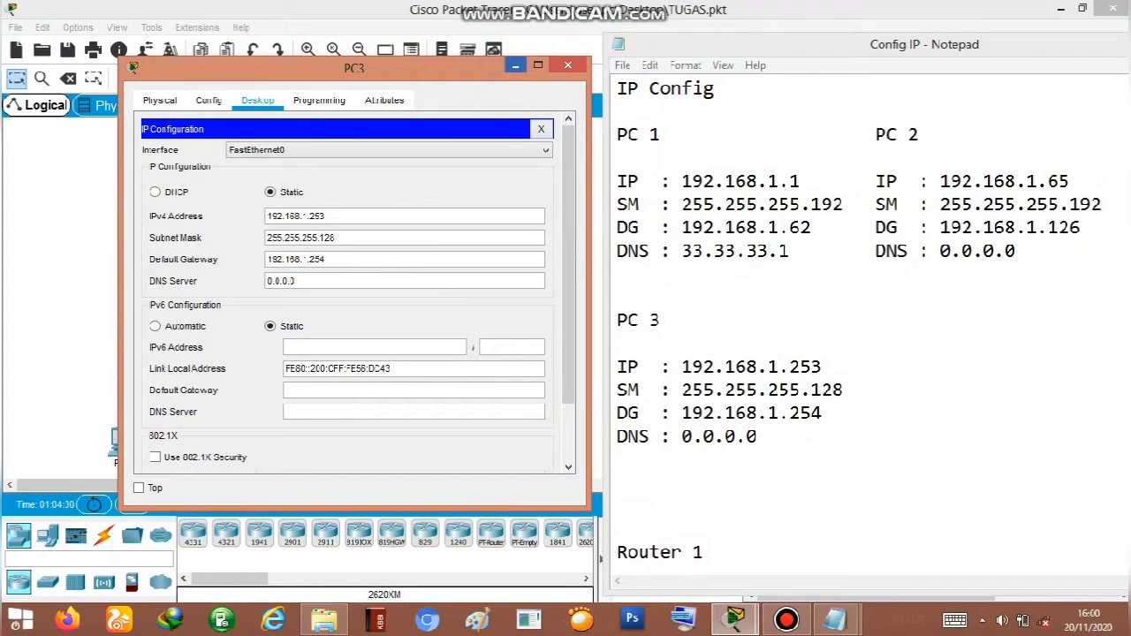
{"action": "left_click", "coordinate": [567, 65]}
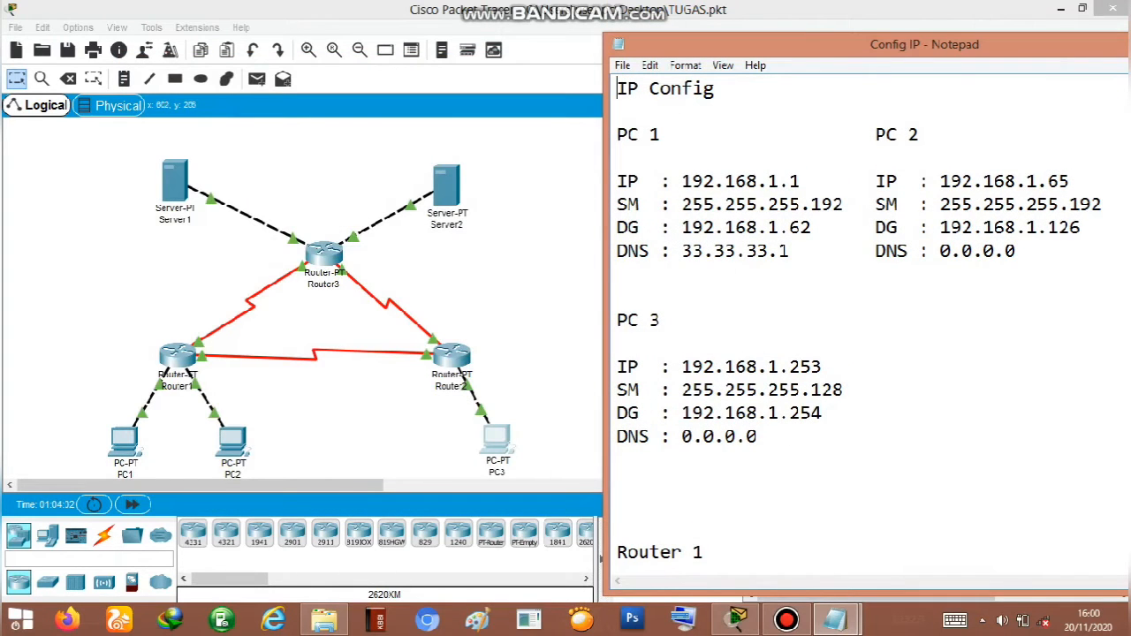
Open Router1's configuration and show the Router 1 section of the Config IP notes beside it
{"action": "left_click", "coordinate": [177, 355]}
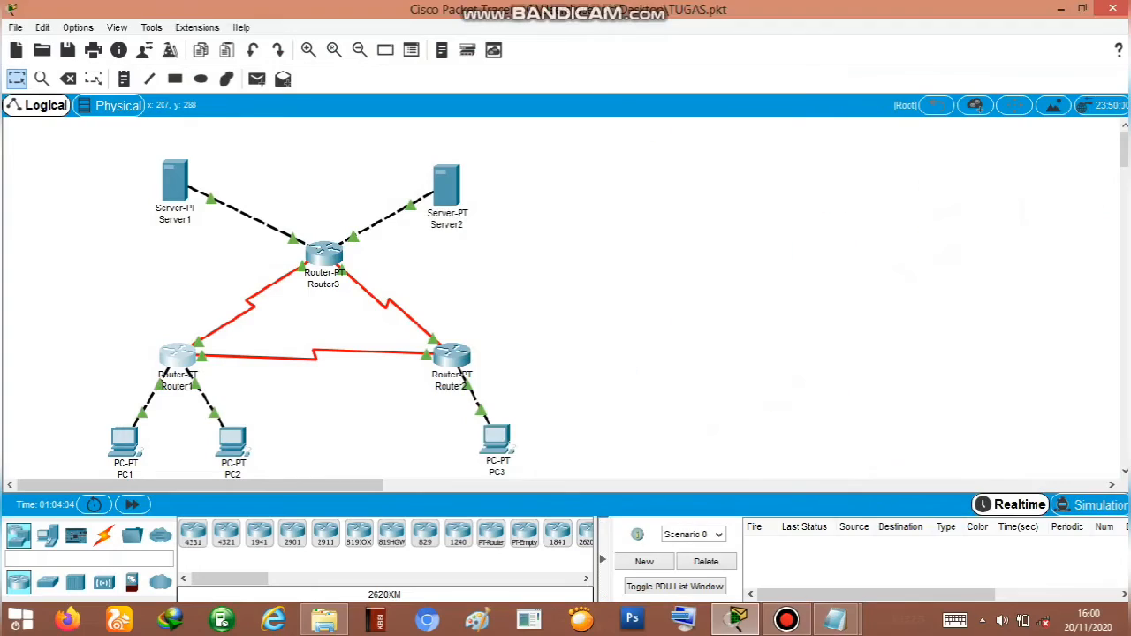
{"action": "left_click_drag", "start_coordinate": [442, 76], "coordinate": [259, 56]}
{"action": "mouse_move", "coordinate": [835, 623]}
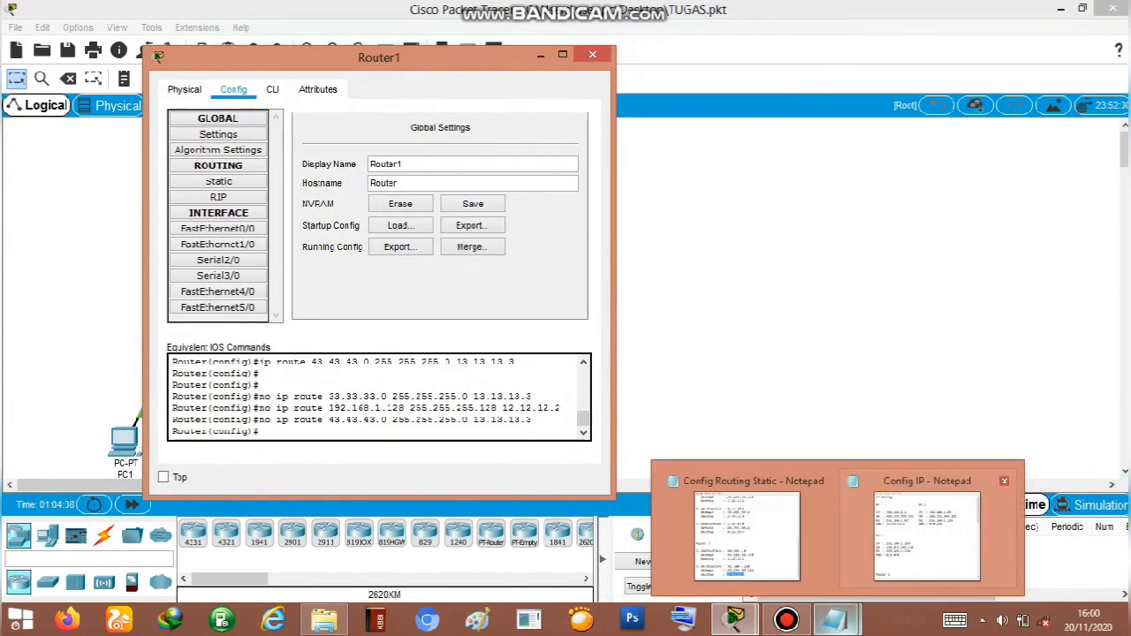
{"action": "mouse_move", "coordinate": [747, 530]}
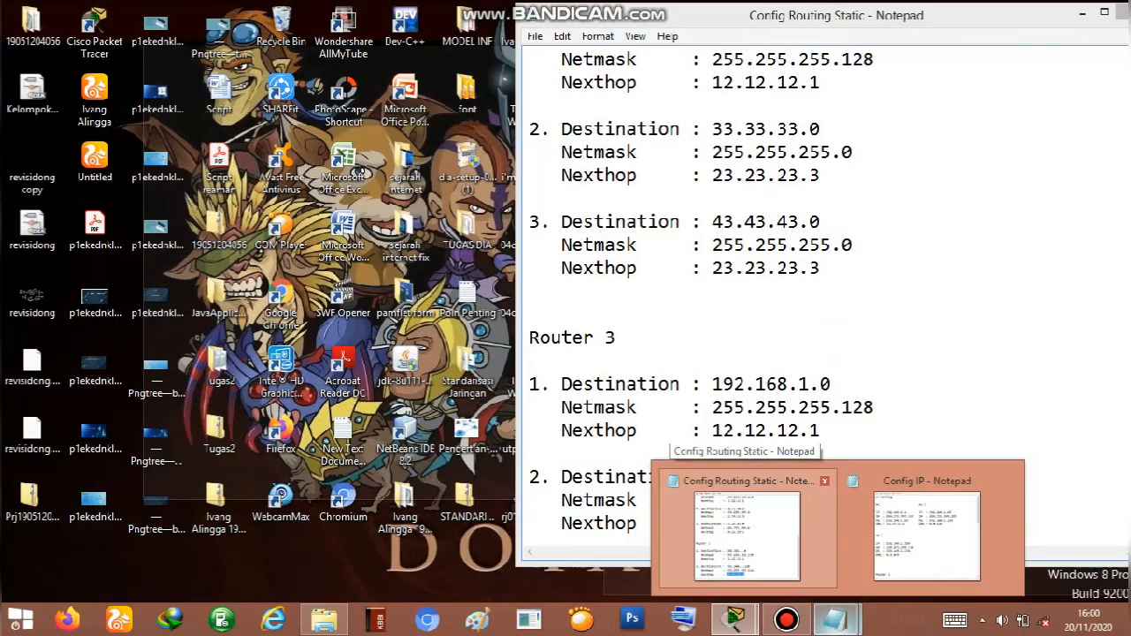
{"action": "left_click", "coordinate": [927, 534]}
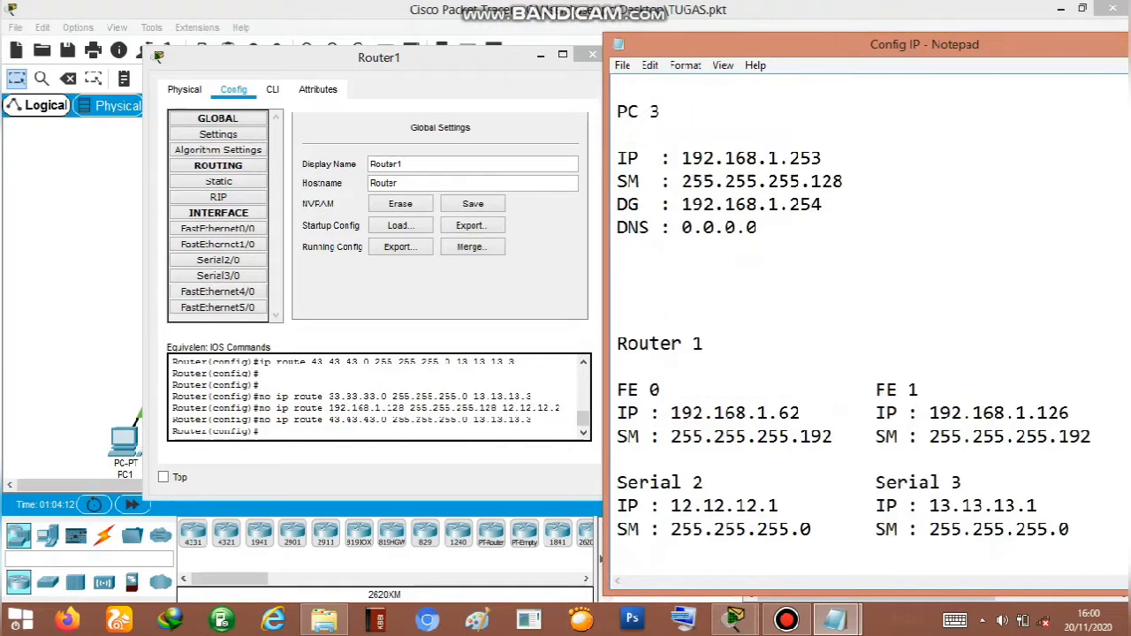
{"action": "scroll", "coordinate": [867, 336], "scroll_direction": "down", "scroll_amount": 3}
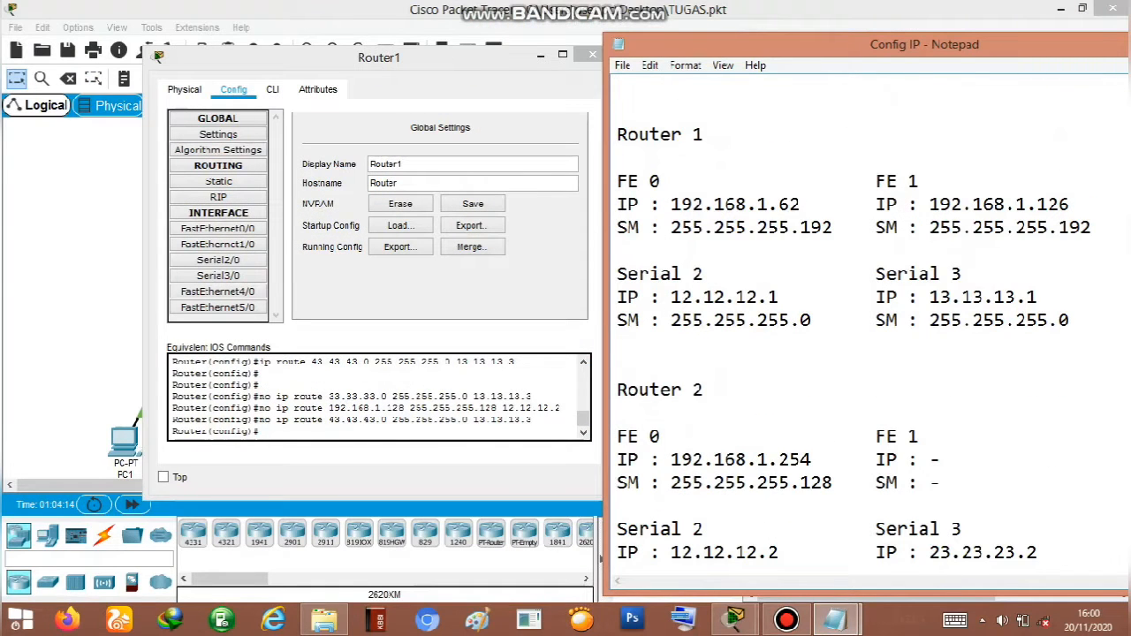
Check the IP settings of Router1's FastEthernet0/0, FastEthernet1/0, Serial2/0 and Serial3/0 interfaces against the notes, and close Router1
{"action": "left_click", "coordinate": [218, 229]}
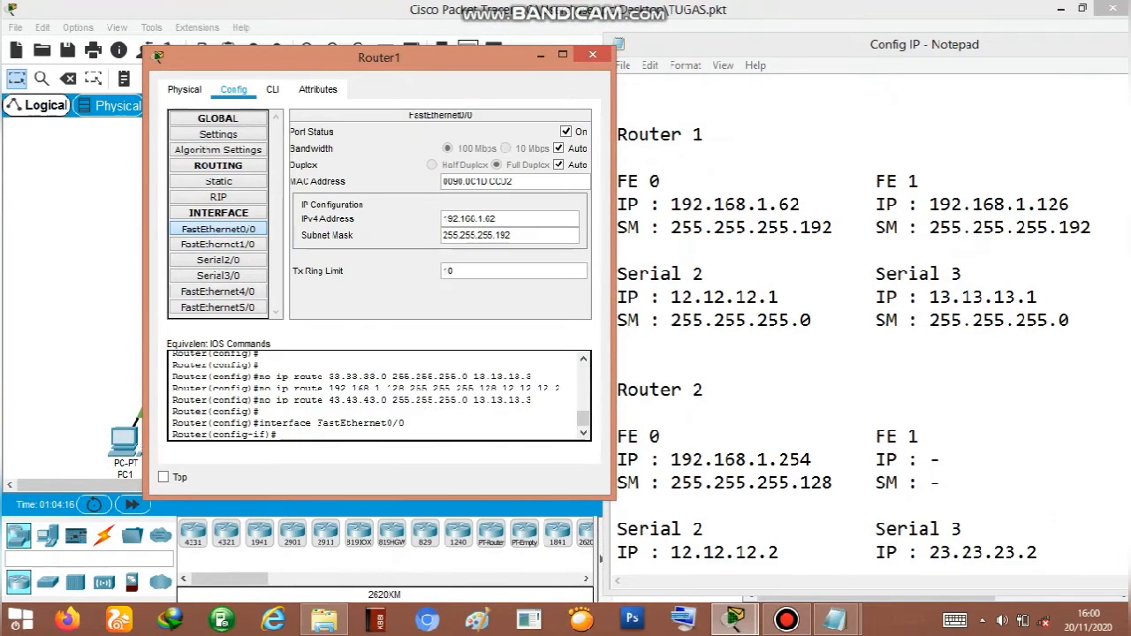
{"action": "left_click_drag", "start_coordinate": [379, 57], "coordinate": [332, 63]}
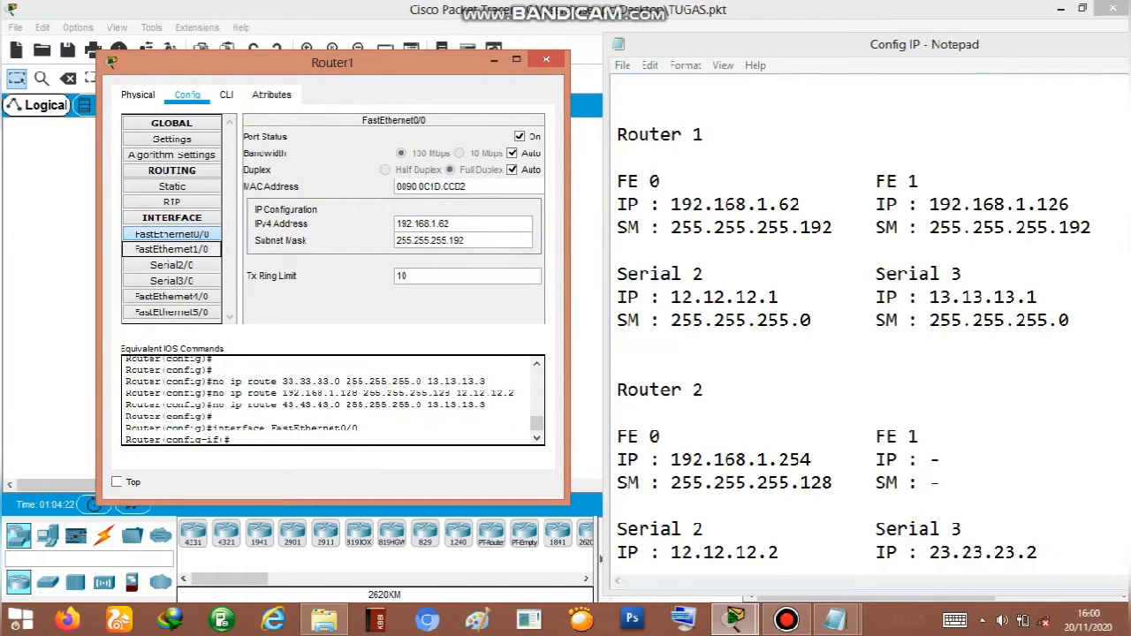
{"action": "left_click", "coordinate": [172, 249]}
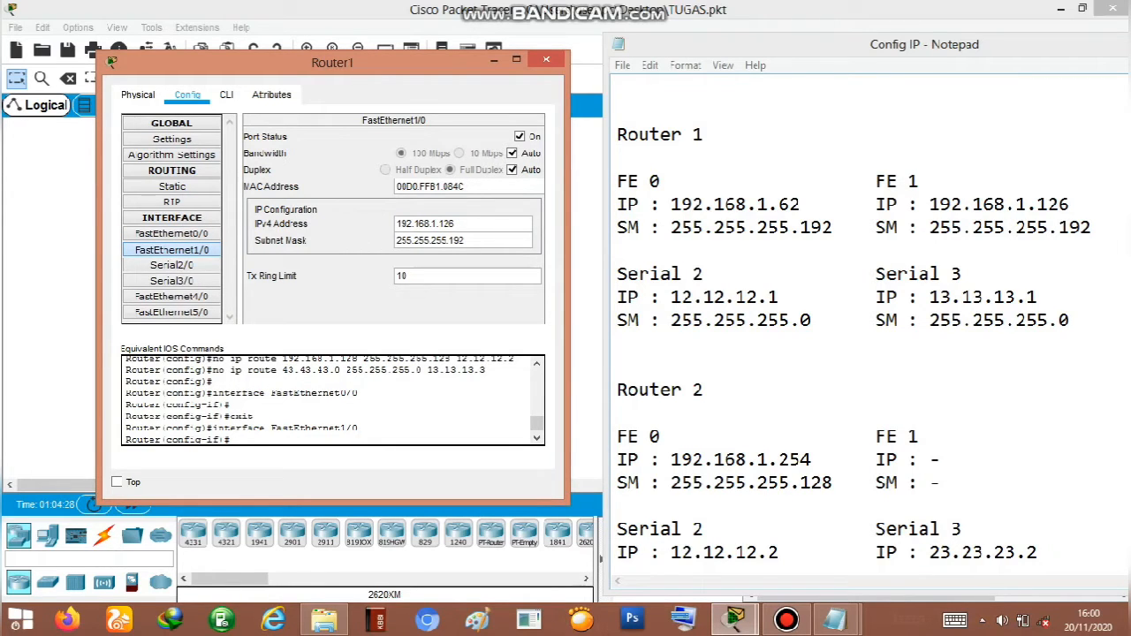
{"action": "left_click", "coordinate": [172, 266]}
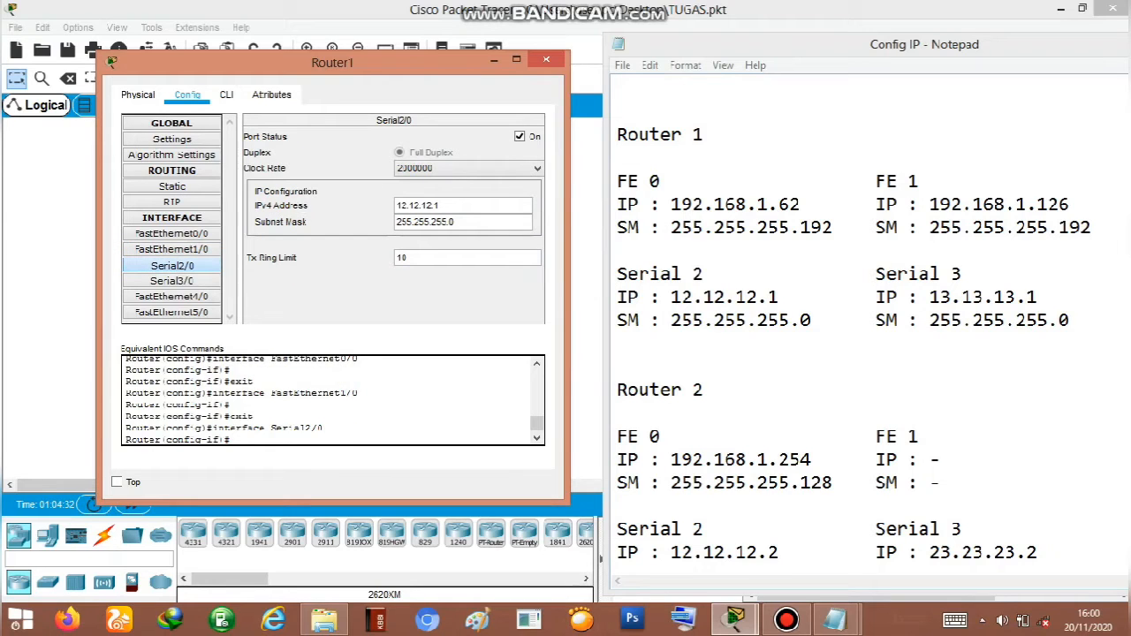
{"action": "left_click", "coordinate": [172, 281]}
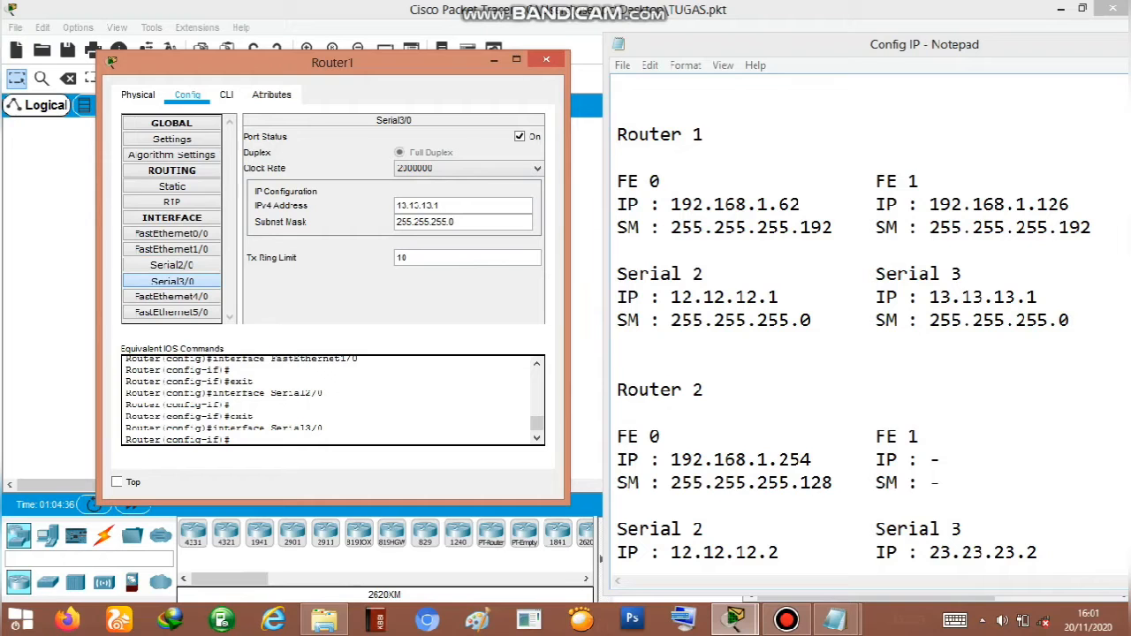
{"action": "left_click", "coordinate": [546, 59]}
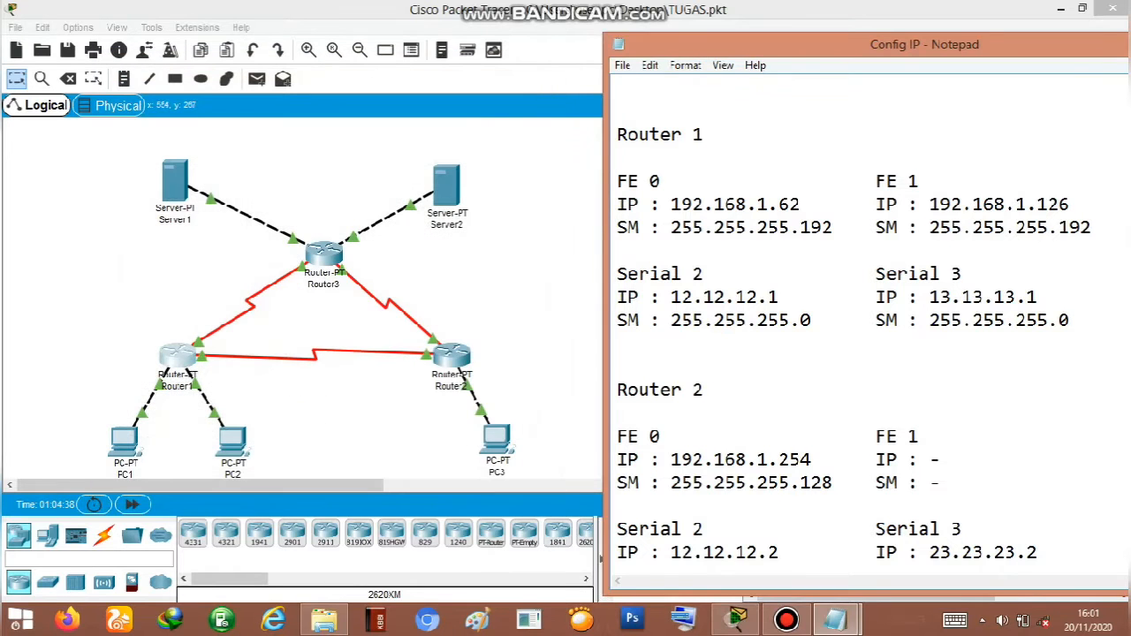
Open Router2's configuration and show the Router 2 section of the Config IP notes beside it
{"action": "left_click", "coordinate": [449, 366]}
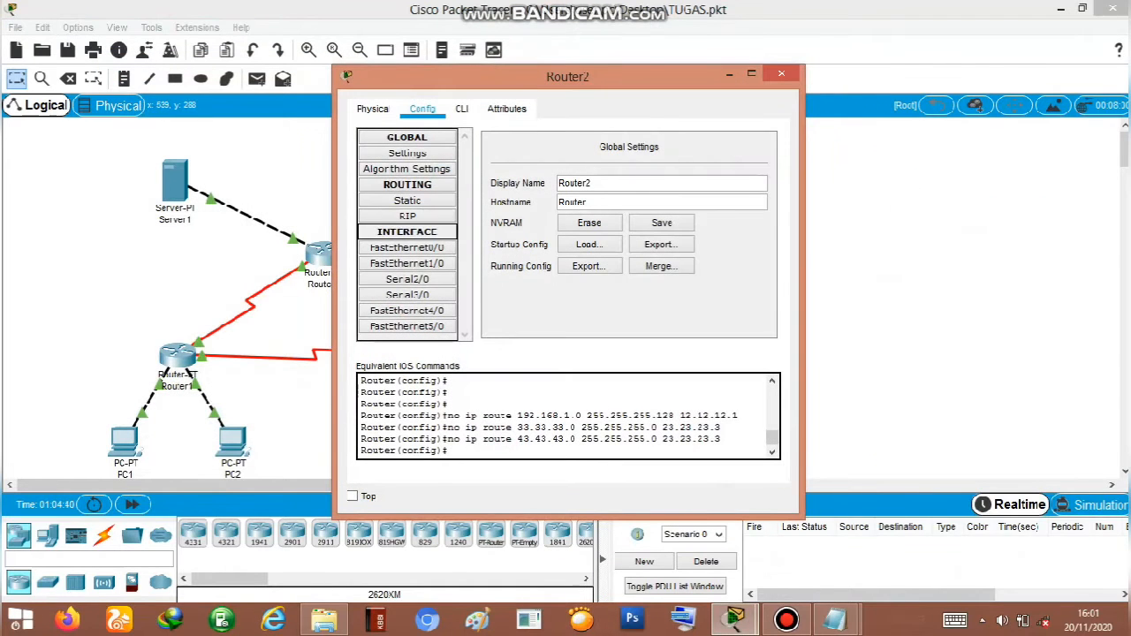
{"action": "left_click_drag", "start_coordinate": [531, 77], "coordinate": [313, 68]}
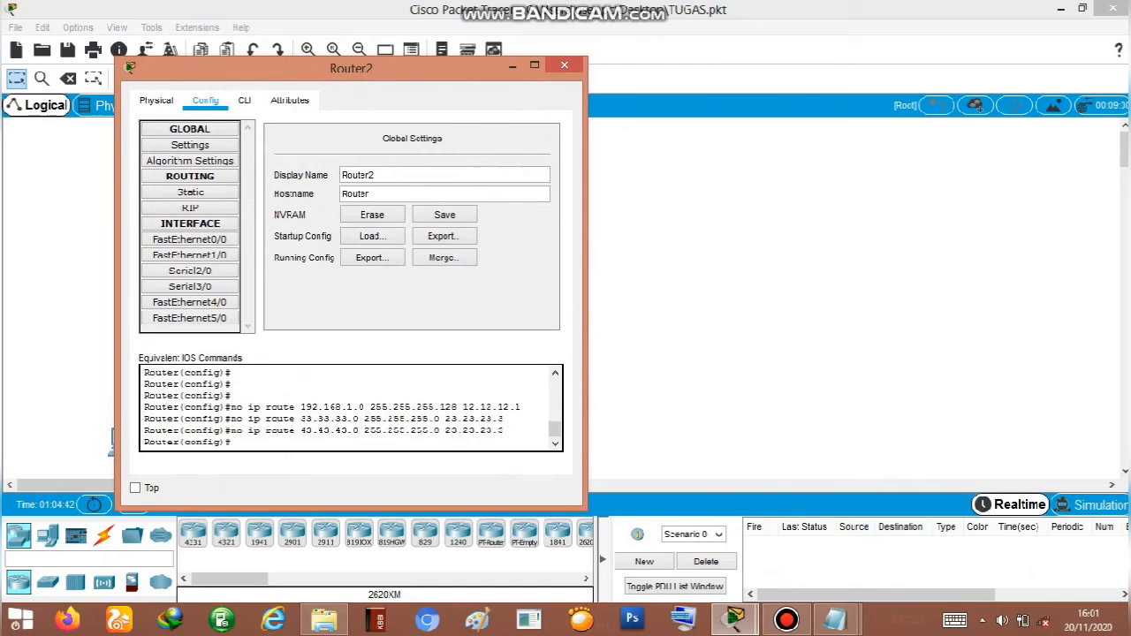
{"action": "mouse_move", "coordinate": [835, 618]}
{"action": "left_click", "coordinate": [927, 535]}
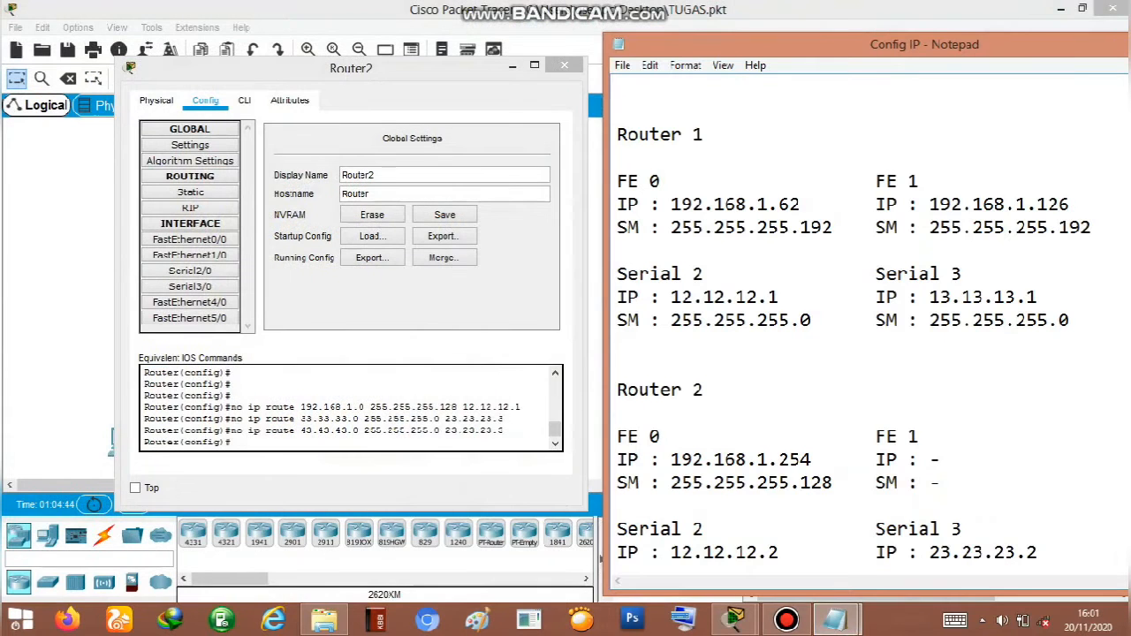
{"action": "left_click_drag", "start_coordinate": [442, 68], "coordinate": [460, 61]}
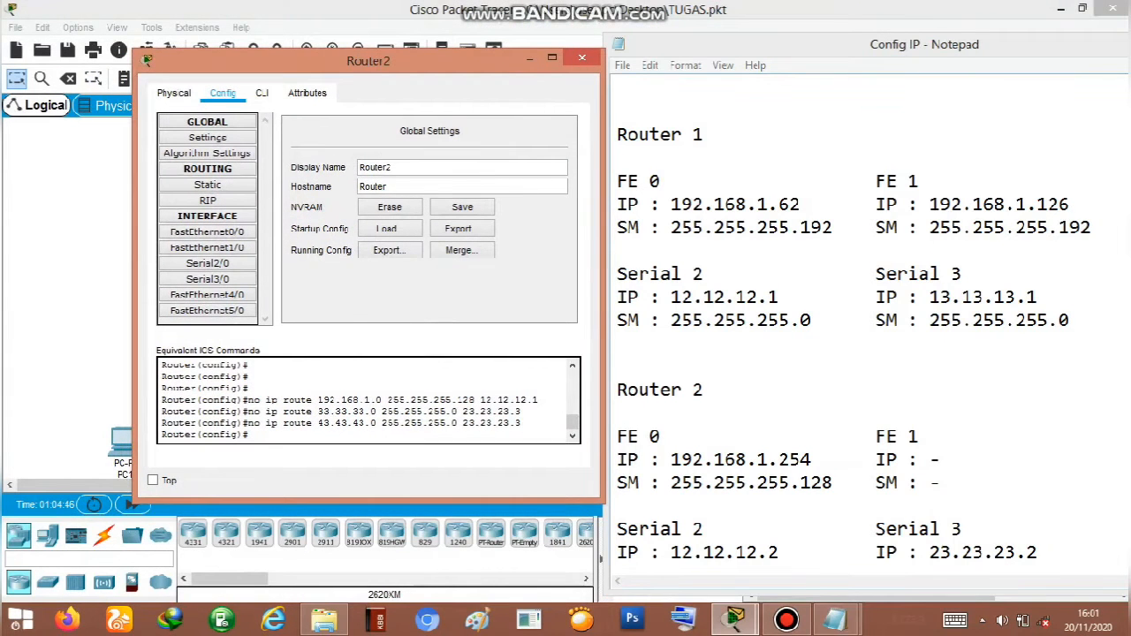
{"action": "left_click", "coordinate": [654, 366]}
{"action": "scroll", "coordinate": [870, 327], "scroll_direction": "down", "scroll_amount": 5}
{"action": "scroll", "coordinate": [870, 327], "scroll_direction": "up", "scroll_amount": 1}
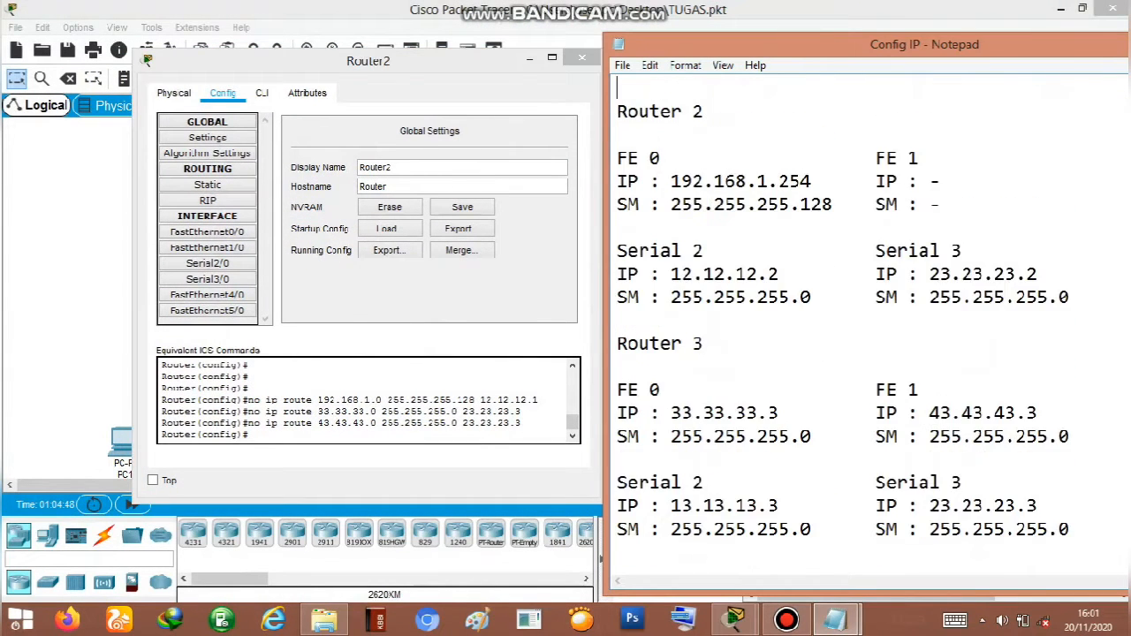
Check the IP settings of Router2's FastEthernet0/0, FastEthernet1/0, Serial2/0 and Serial3/0 interfaces against the notes, and close Router2
{"action": "left_click", "coordinate": [207, 232]}
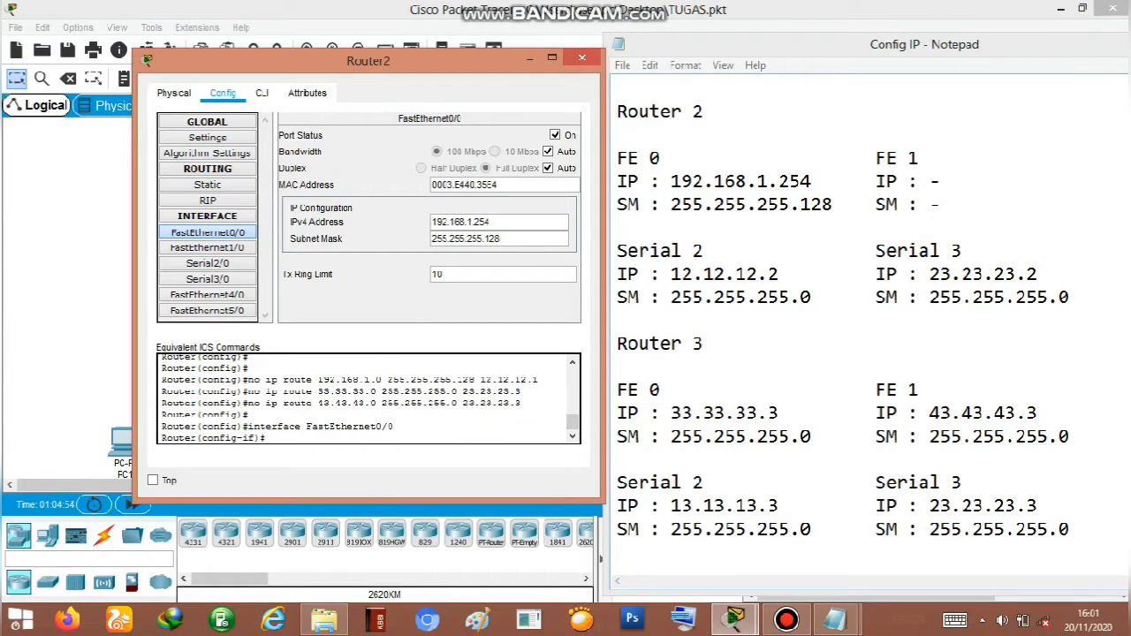
{"action": "left_click", "coordinate": [207, 247]}
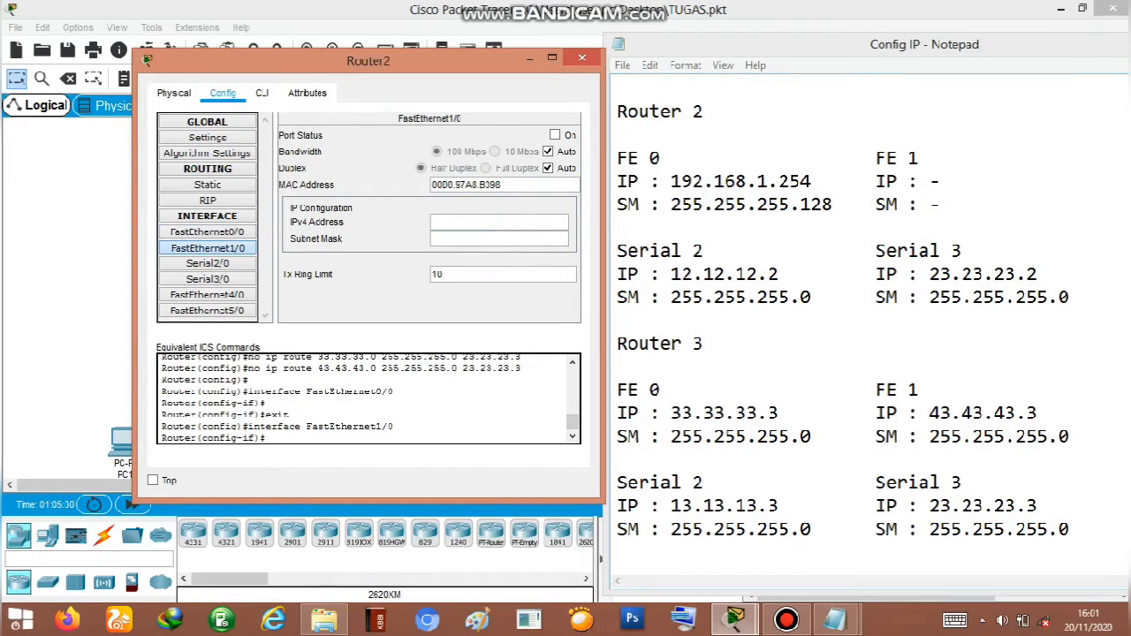
{"action": "left_click", "coordinate": [208, 263]}
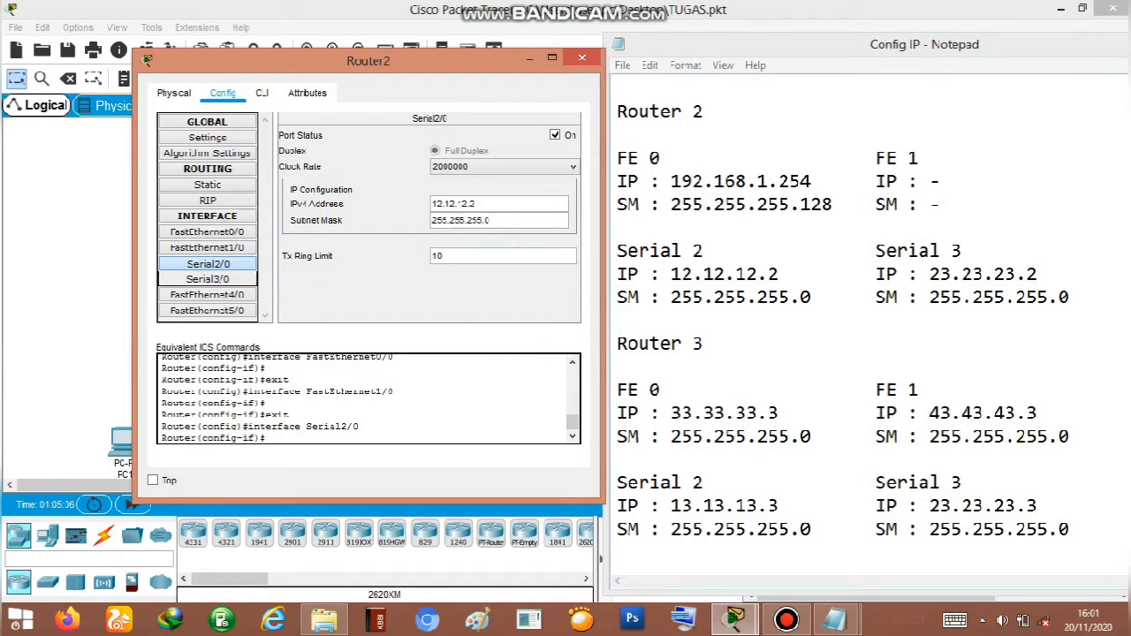
{"action": "left_click", "coordinate": [208, 279]}
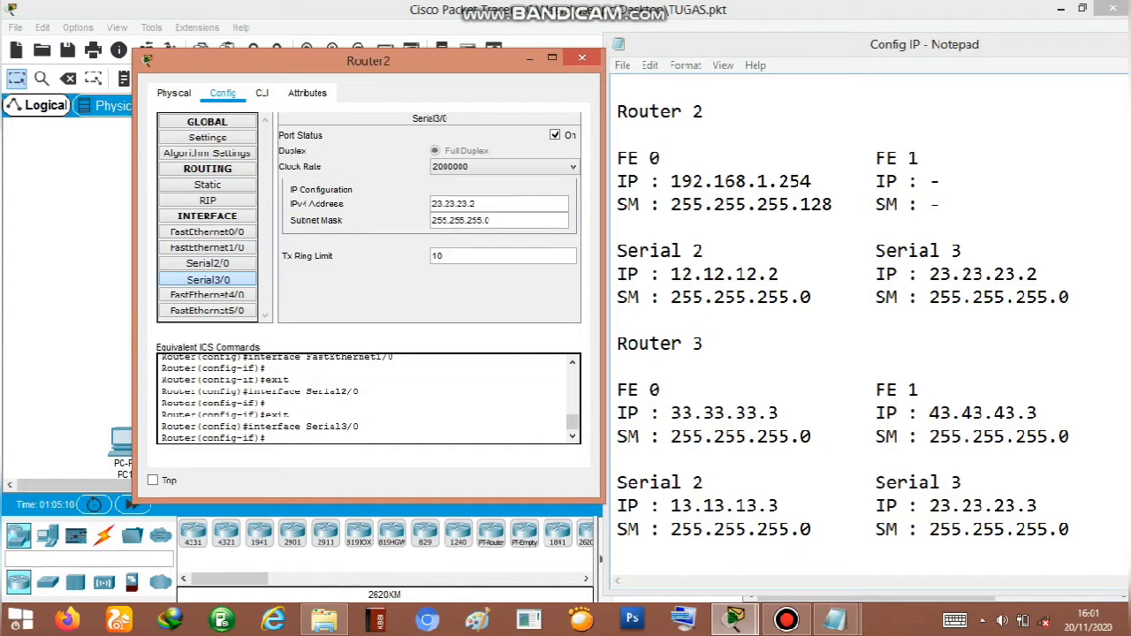
{"action": "left_click", "coordinate": [582, 58]}
Open Router3's configuration and bring up the Router 3 section of the Config IP notes
{"action": "left_click", "coordinate": [454, 360]}
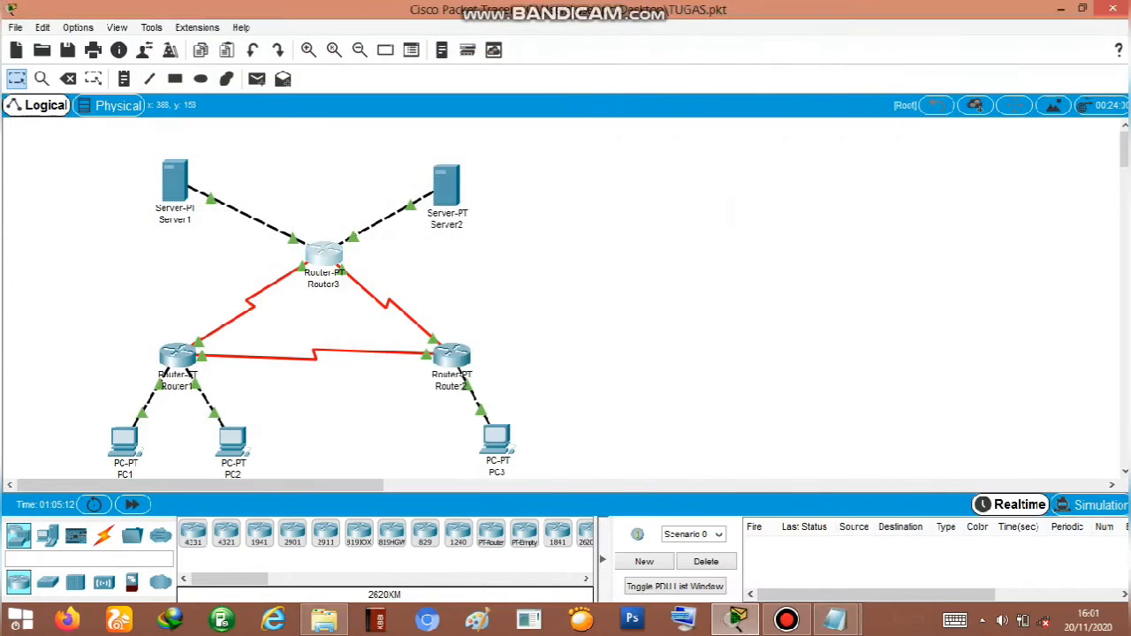
{"action": "left_click_drag", "start_coordinate": [566, 77], "coordinate": [404, 80]}
{"action": "mouse_move", "coordinate": [834, 619]}
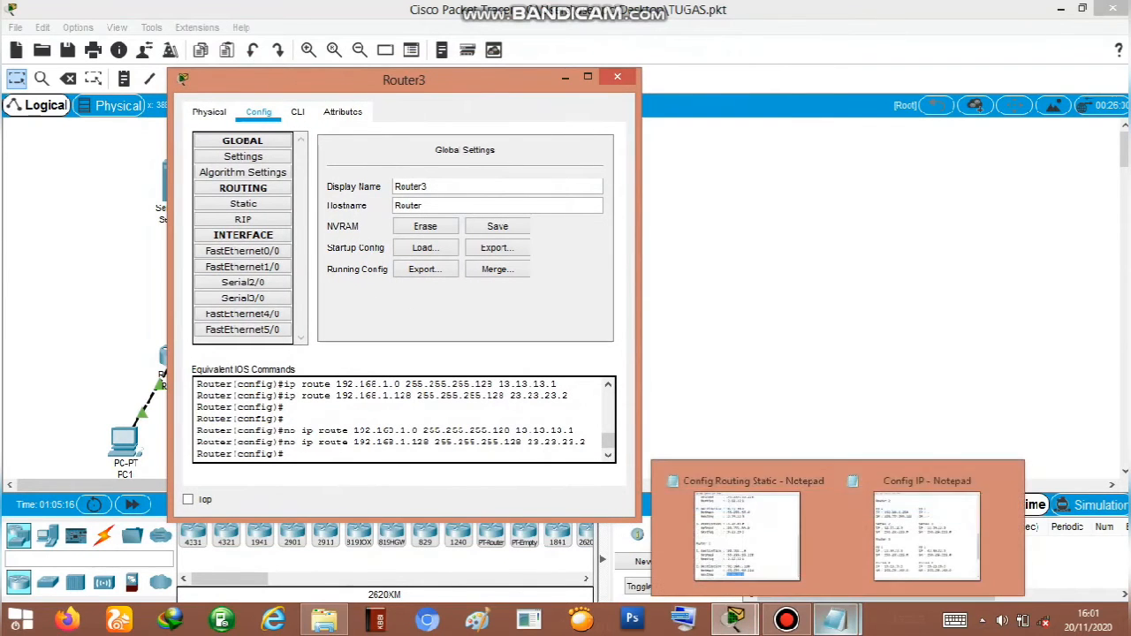
{"action": "left_click", "coordinate": [946, 530]}
{"action": "scroll", "coordinate": [871, 327], "scroll_direction": "down", "scroll_amount": 2}
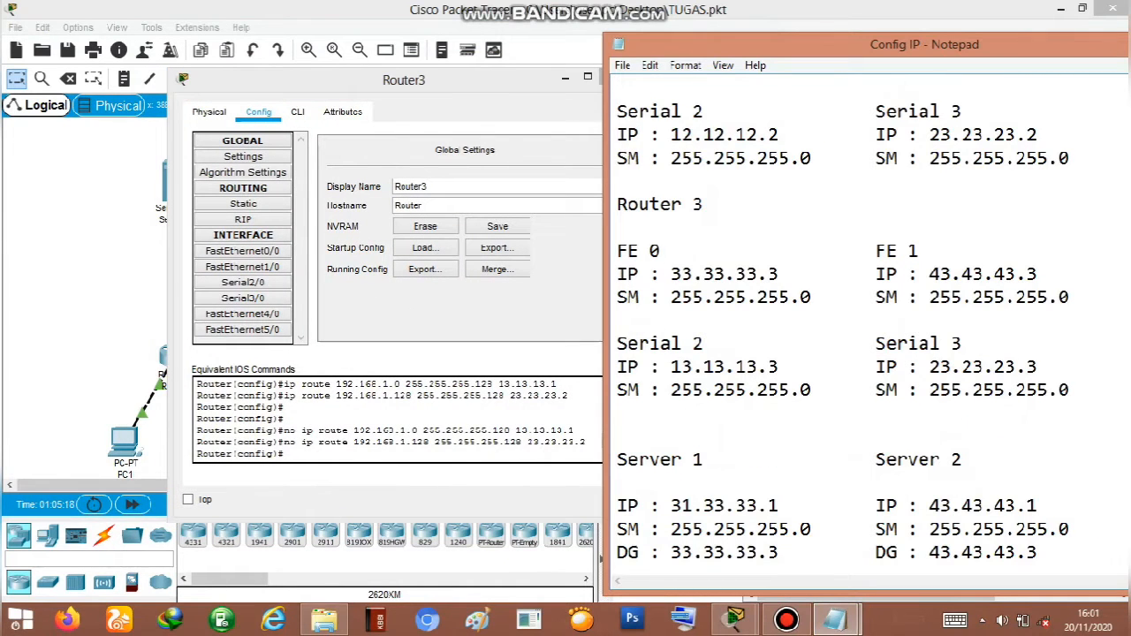
Check the IP settings of Router3's FastEthernet0/0, FastEthernet1/0, Serial2/0 and Serial3/0 interfaces against the notes, and close Router3
{"action": "left_click", "coordinate": [243, 251]}
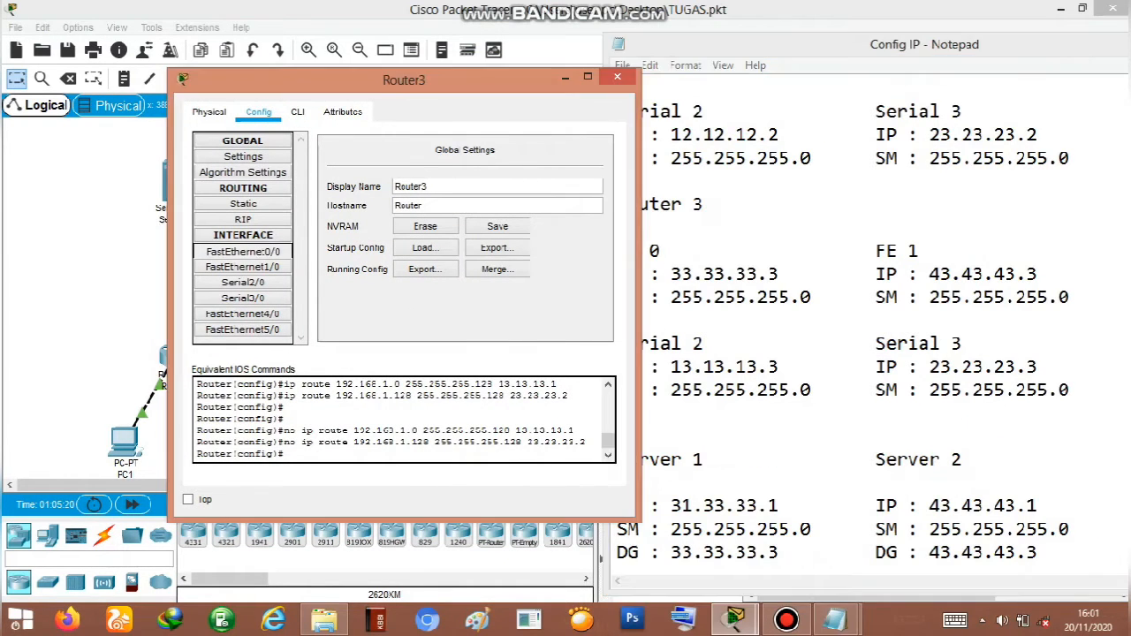
{"action": "left_click_drag", "start_coordinate": [404, 80], "coordinate": [360, 82]}
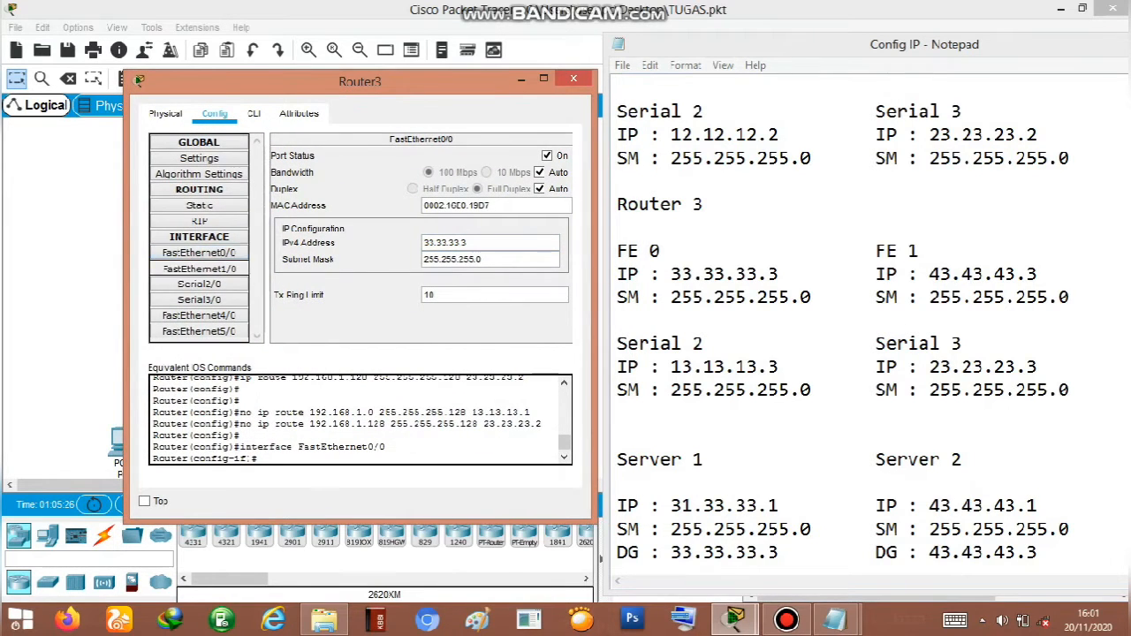
{"action": "left_click", "coordinate": [199, 268]}
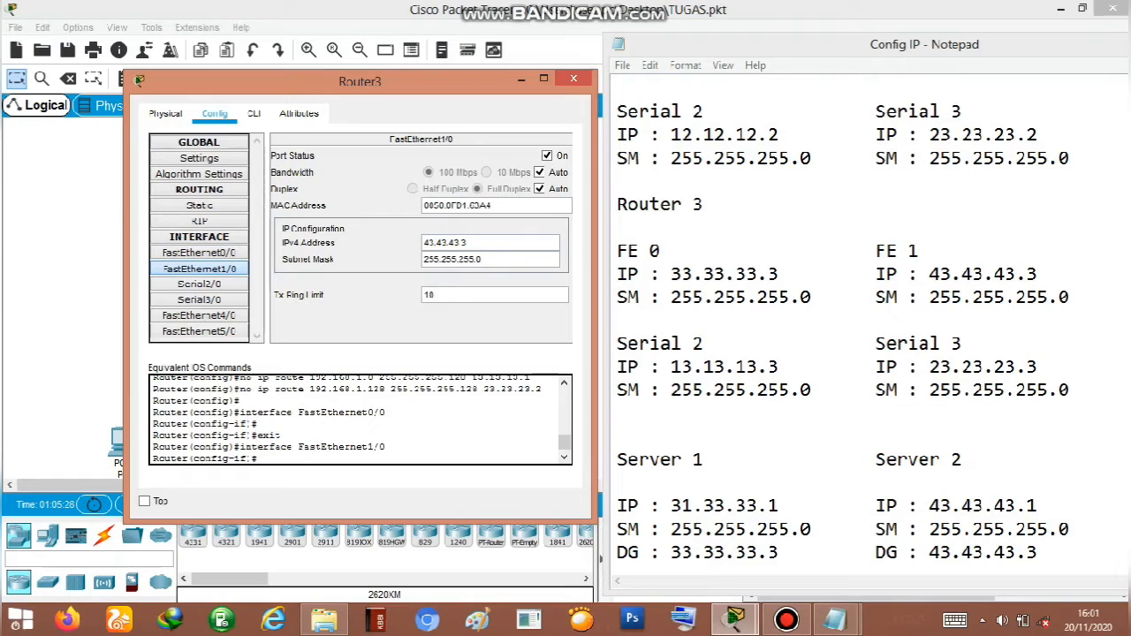
{"action": "left_click", "coordinate": [199, 284]}
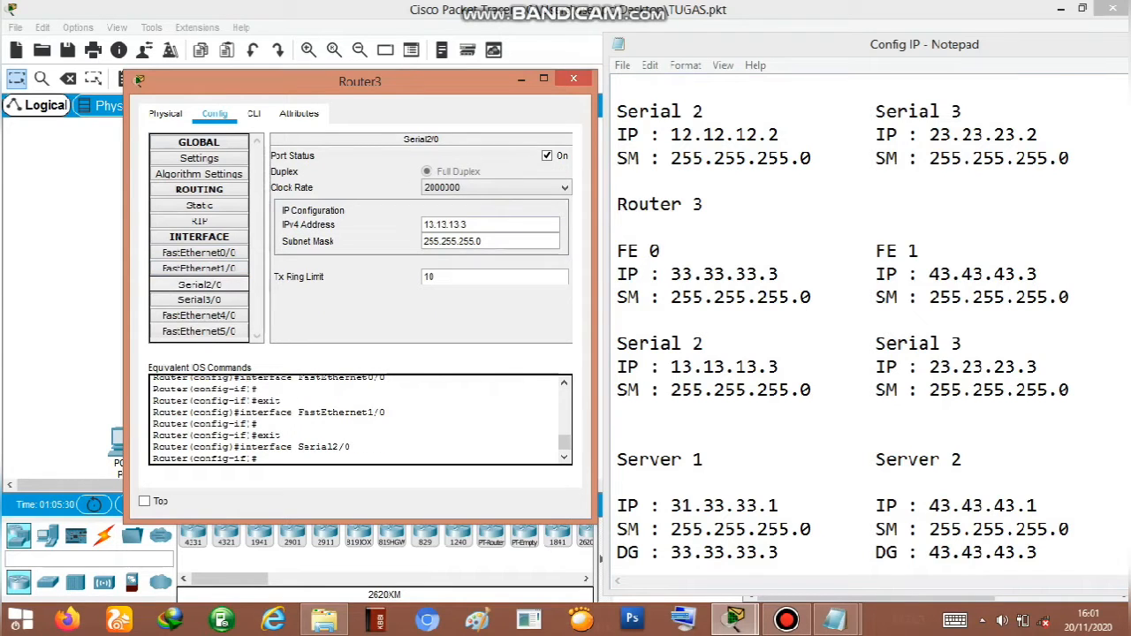
{"action": "left_click", "coordinate": [199, 300]}
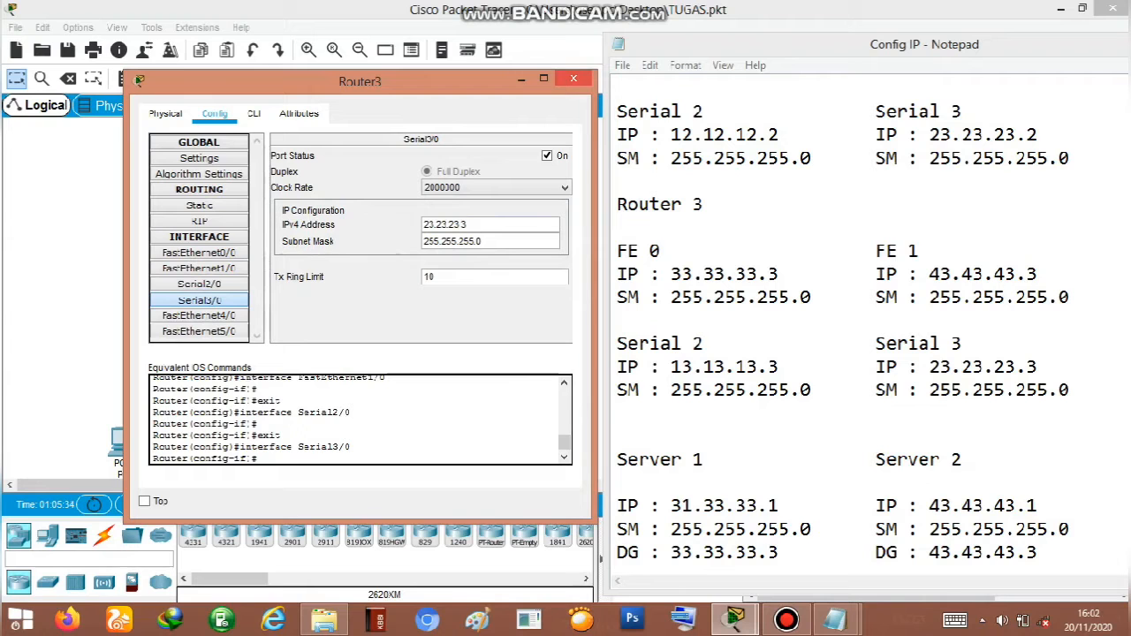
{"action": "left_click", "coordinate": [574, 79]}
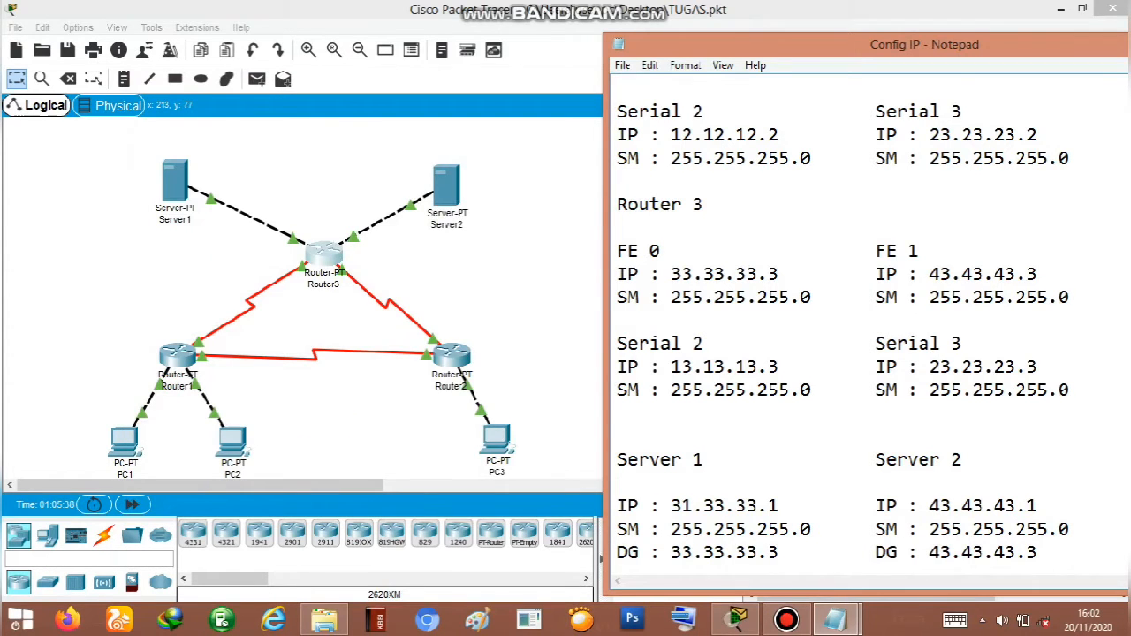
Compare Server1's IP configuration with the Server 1 entry in the Config IP notes, and close Server1
{"action": "left_click", "coordinate": [176, 182]}
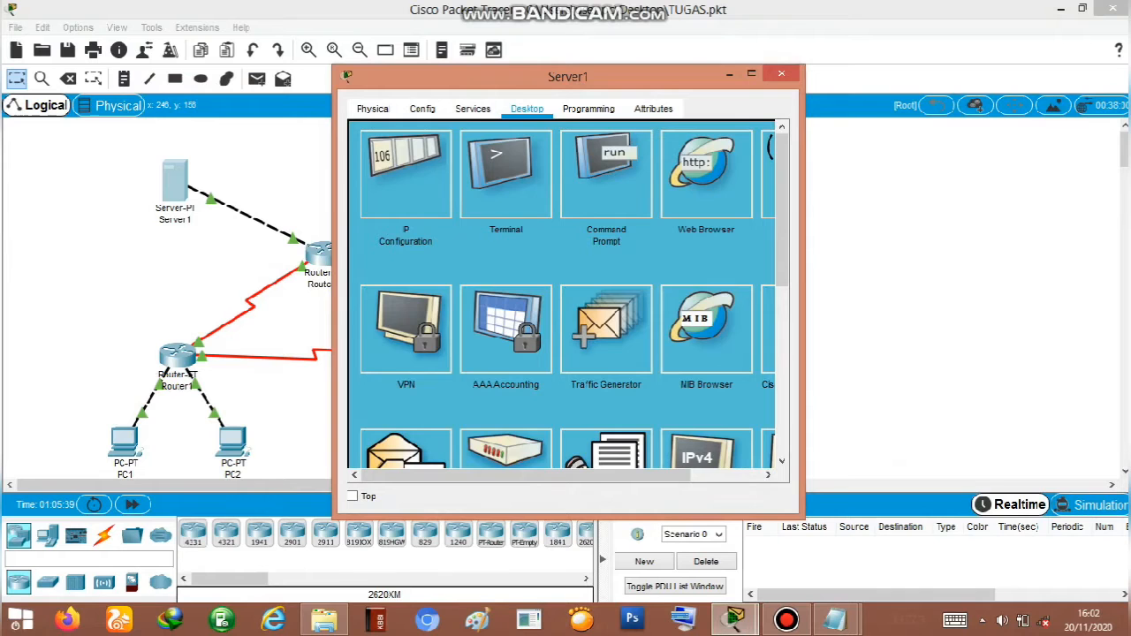
{"action": "left_click", "coordinate": [406, 175]}
{"action": "left_click_drag", "start_coordinate": [495, 77], "coordinate": [276, 80]}
{"action": "mouse_move", "coordinate": [836, 619]}
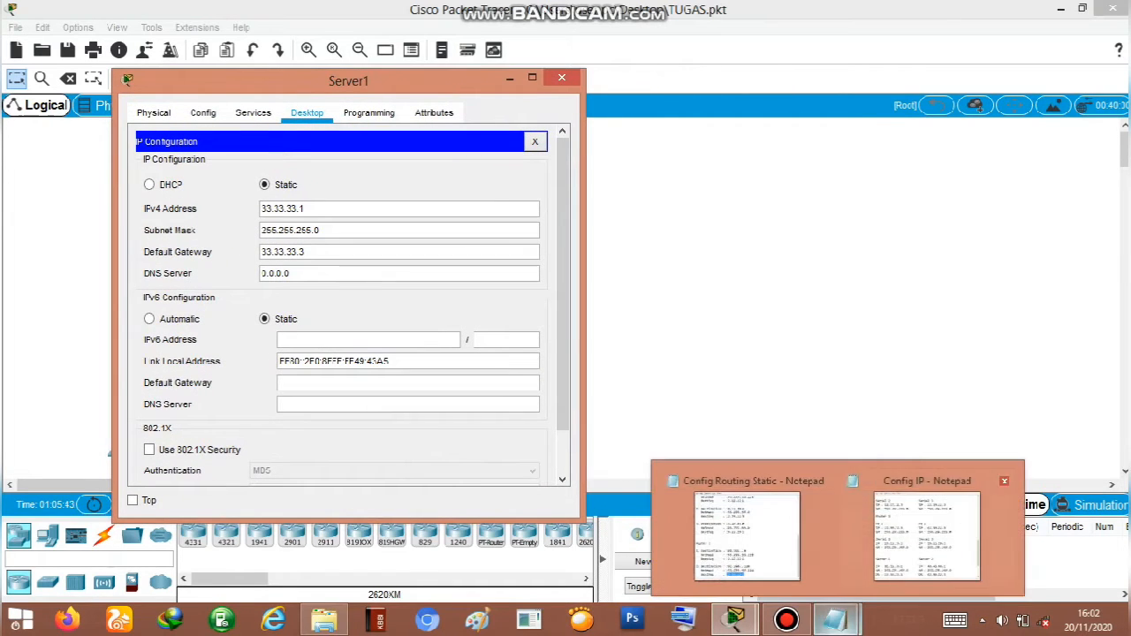
{"action": "left_click", "coordinate": [924, 539]}
{"action": "scroll", "coordinate": [867, 327], "scroll_direction": "down", "scroll_amount": 3}
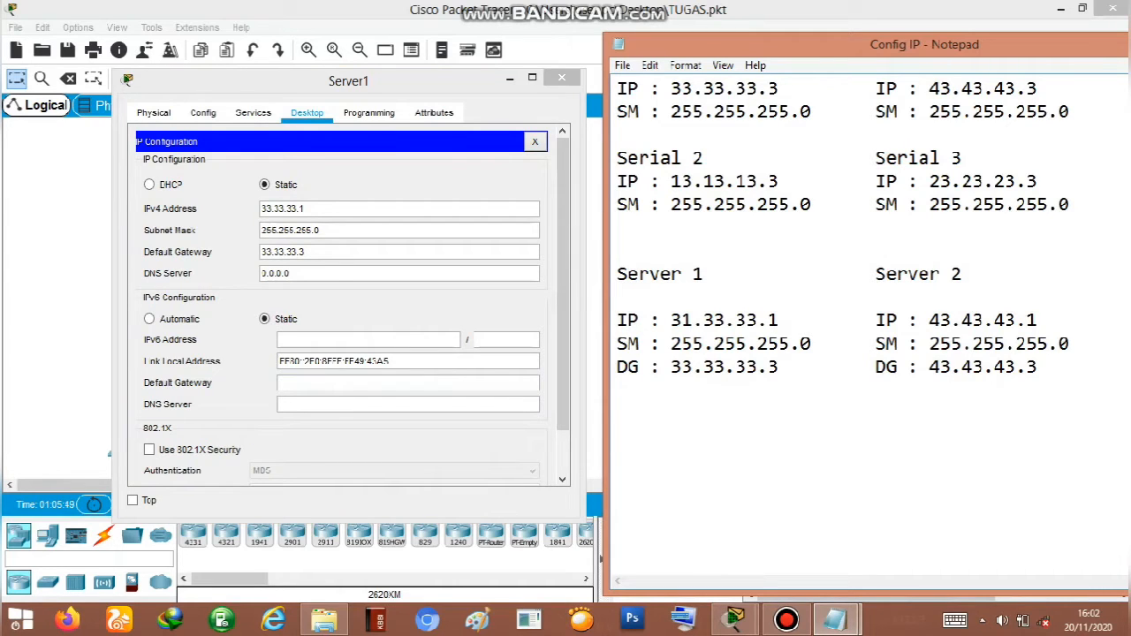
{"action": "left_click", "coordinate": [561, 77]}
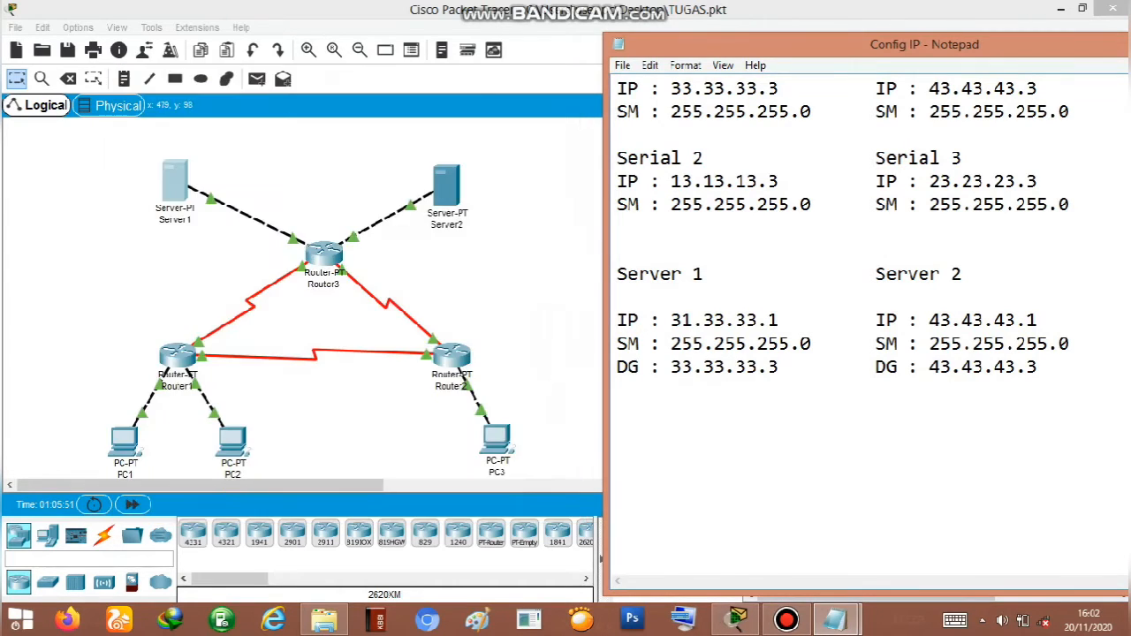
Compare Server2's IP configuration with the Server 2 entry in the Config IP notes, and close Server2
{"action": "left_click", "coordinate": [447, 186]}
{"action": "left_click", "coordinate": [397, 157]}
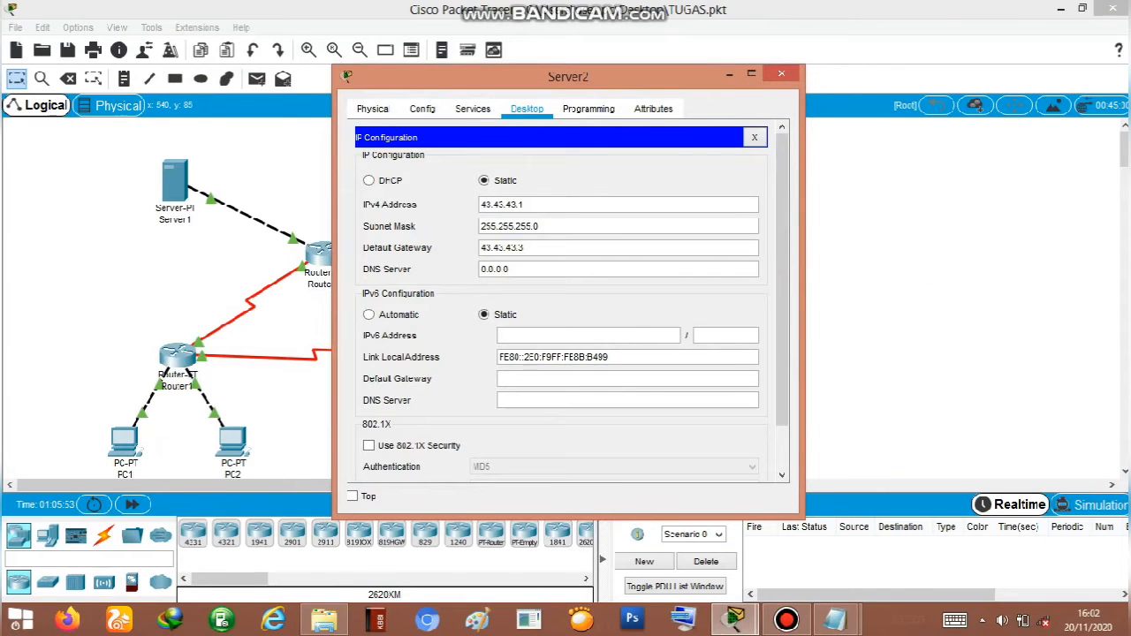
{"action": "left_click_drag", "start_coordinate": [531, 76], "coordinate": [327, 77]}
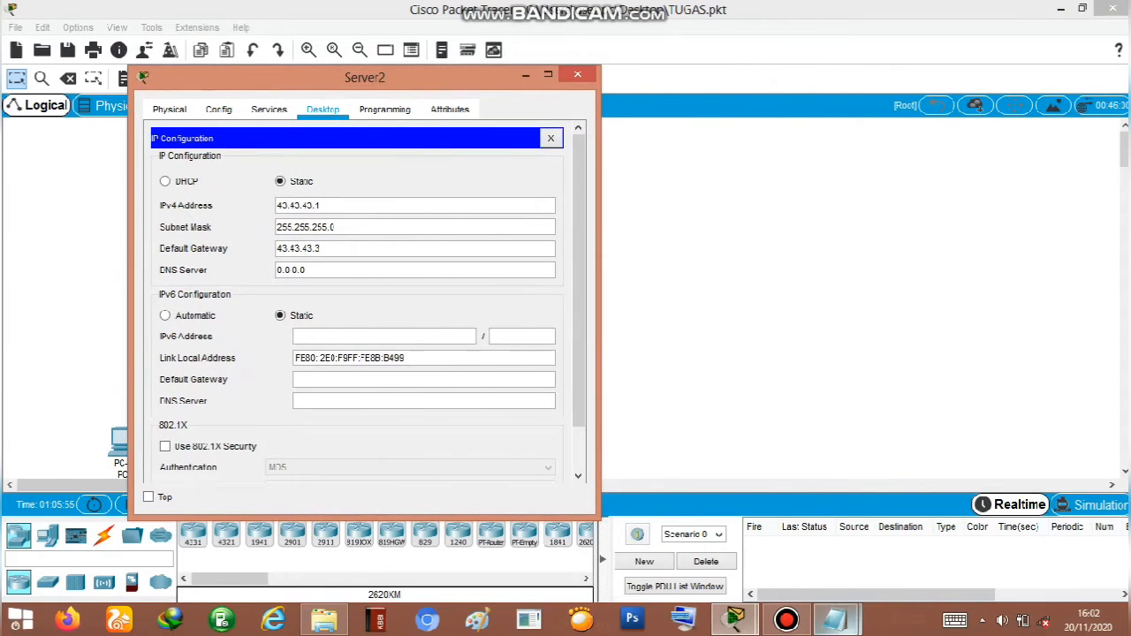
{"action": "mouse_move", "coordinate": [835, 619]}
{"action": "left_click", "coordinate": [928, 537]}
{"action": "left_click_drag", "start_coordinate": [364, 76], "coordinate": [371, 46]}
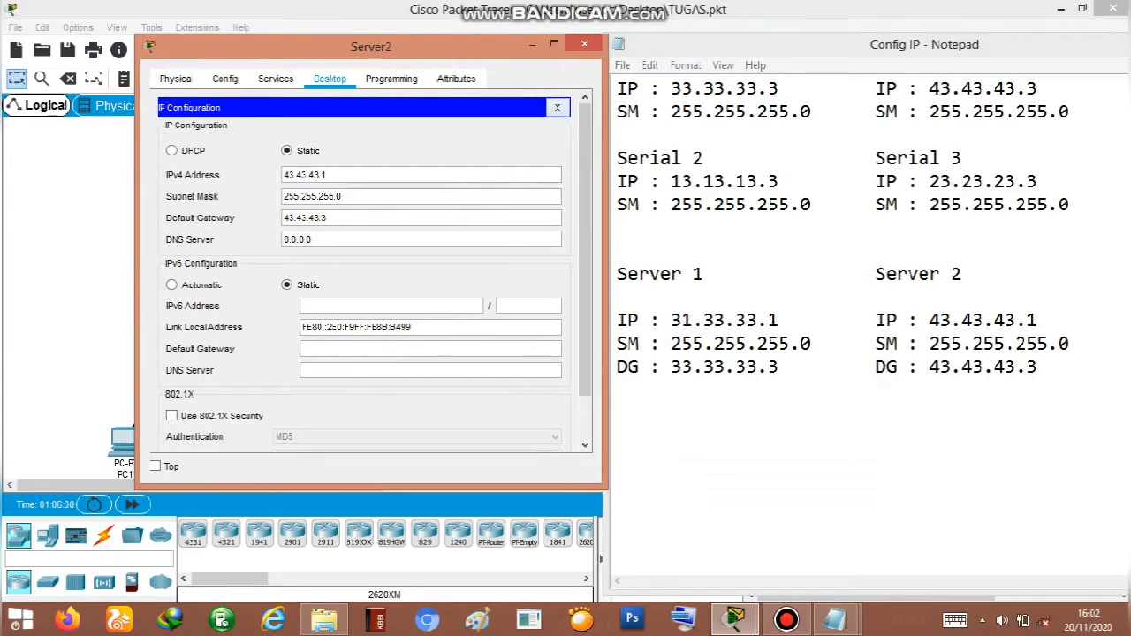
{"action": "key", "text": "alt+F4"}
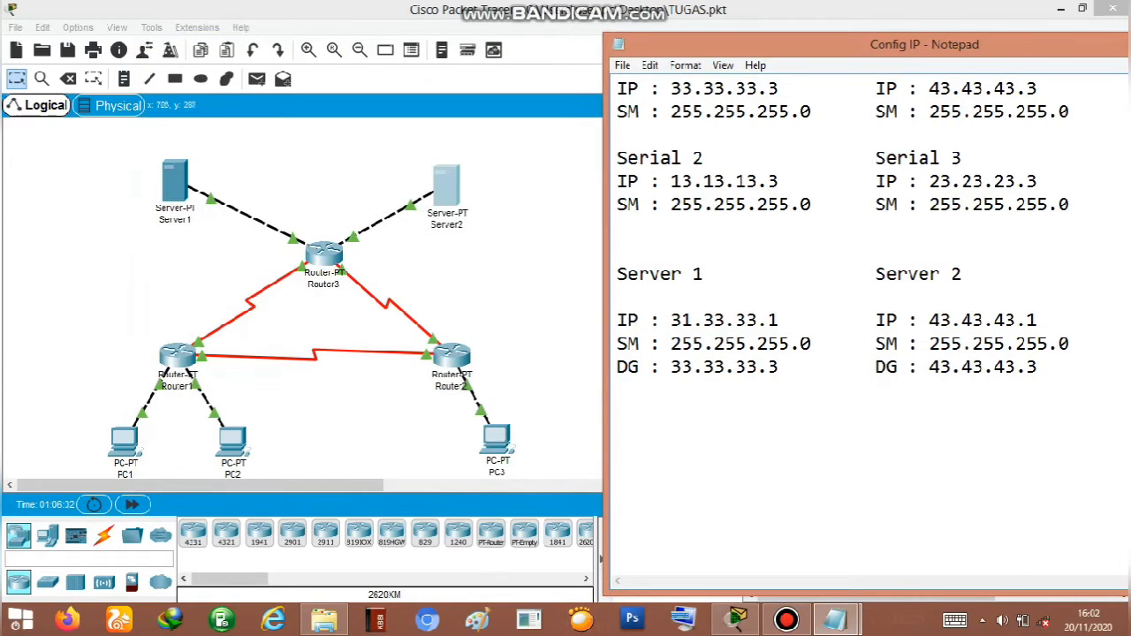
Minimize the Config IP notes and bring up the Config Routing Static notes
{"action": "left_click_drag", "start_coordinate": [884, 44], "coordinate": [699, 53]}
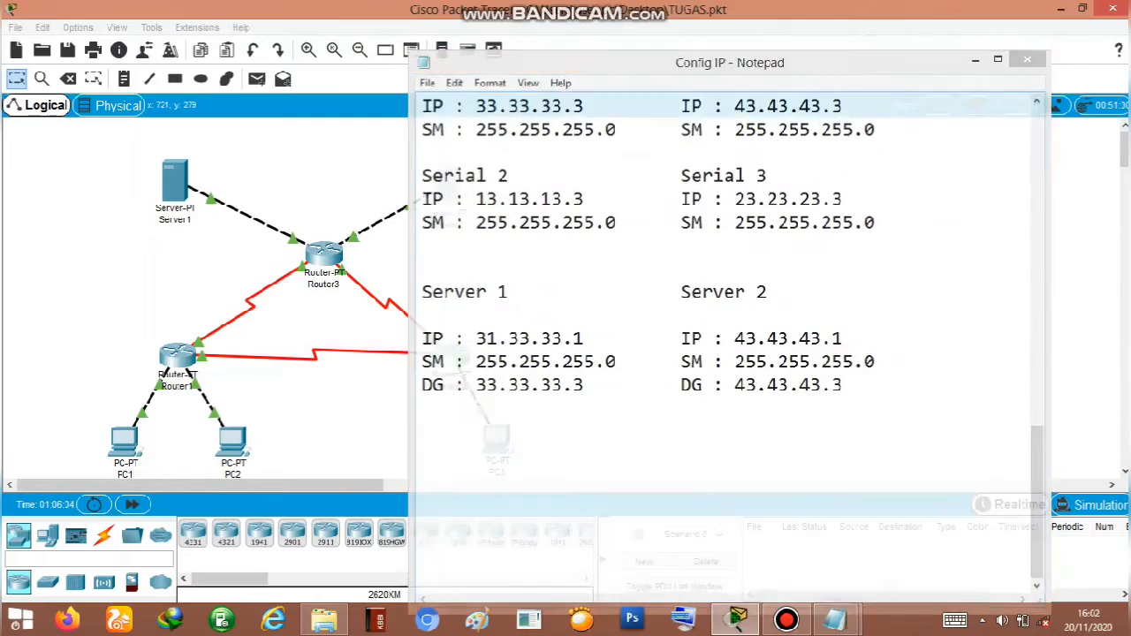
{"action": "left_click", "coordinate": [988, 59]}
{"action": "left_click", "coordinate": [836, 618]}
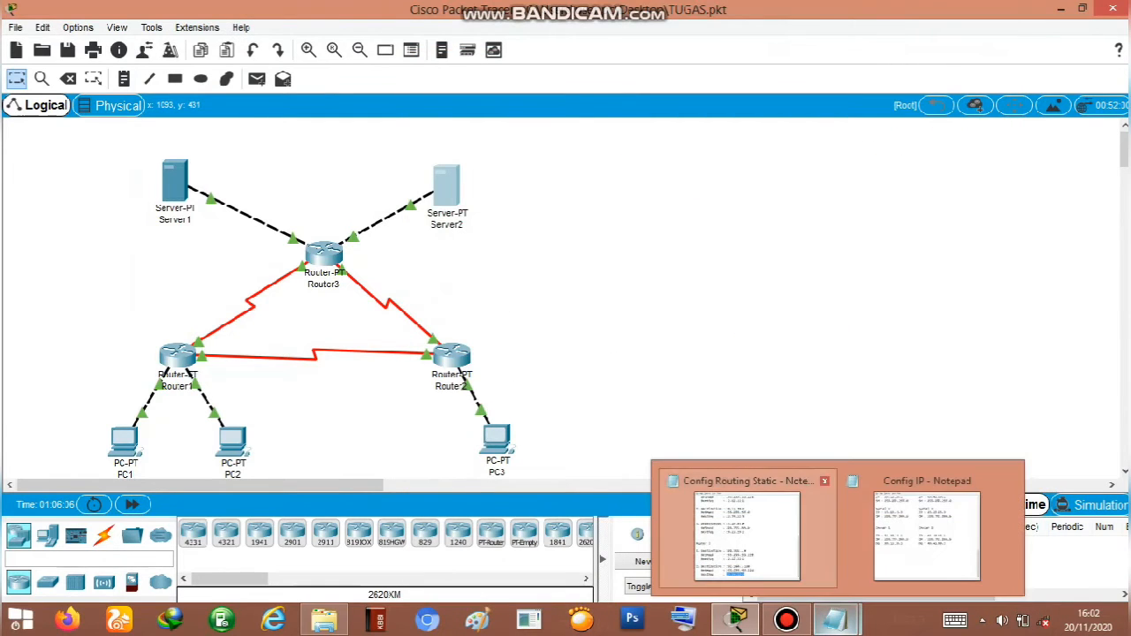
{"action": "left_click", "coordinate": [734, 530]}
Review the static routes in the notes and change the next hop of Router 3's first route to 13.13.13.1
{"action": "left_click", "coordinate": [831, 384]}
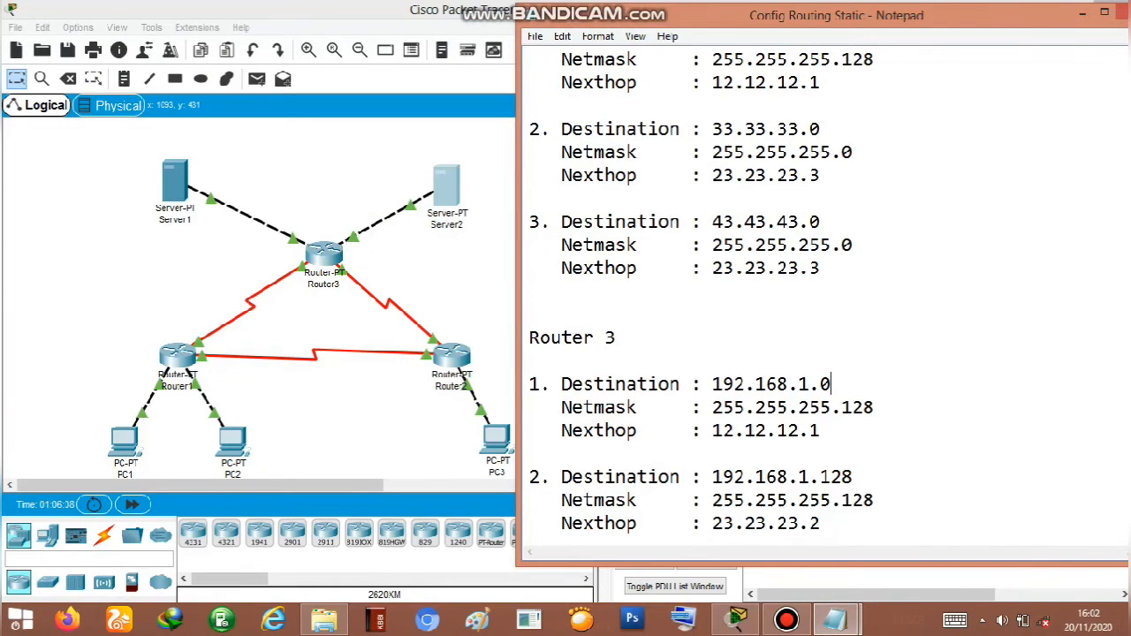
{"action": "scroll", "coordinate": [698, 292], "scroll_direction": "up", "scroll_amount": 4}
{"action": "scroll", "coordinate": [698, 292], "scroll_direction": "down", "scroll_amount": 3}
{"action": "scroll", "coordinate": [698, 292], "scroll_direction": "up", "scroll_amount": 6}
{"action": "scroll", "coordinate": [699, 292], "scroll_direction": "down", "scroll_amount": 7}
{"action": "scroll", "coordinate": [698, 292], "scroll_direction": "up", "scroll_amount": 2}
{"action": "scroll", "coordinate": [698, 291], "scroll_direction": "down", "scroll_amount": 2}
{"action": "key", "text": "BackSpace"}
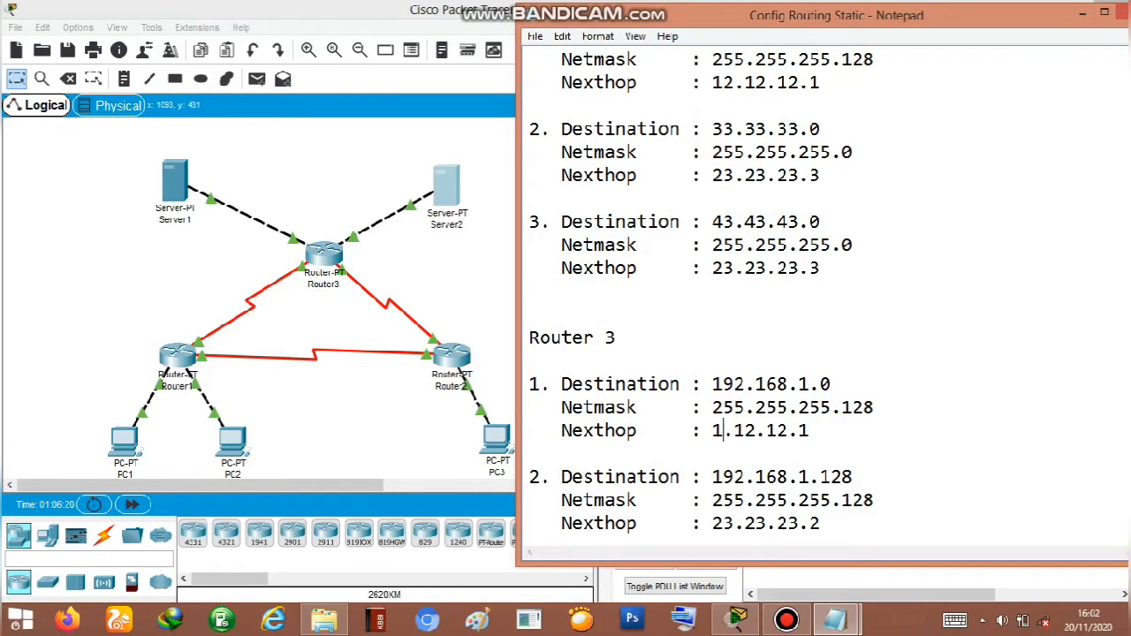
{"action": "type", "text": "3"}
{"action": "left_click", "coordinate": [767, 431]}
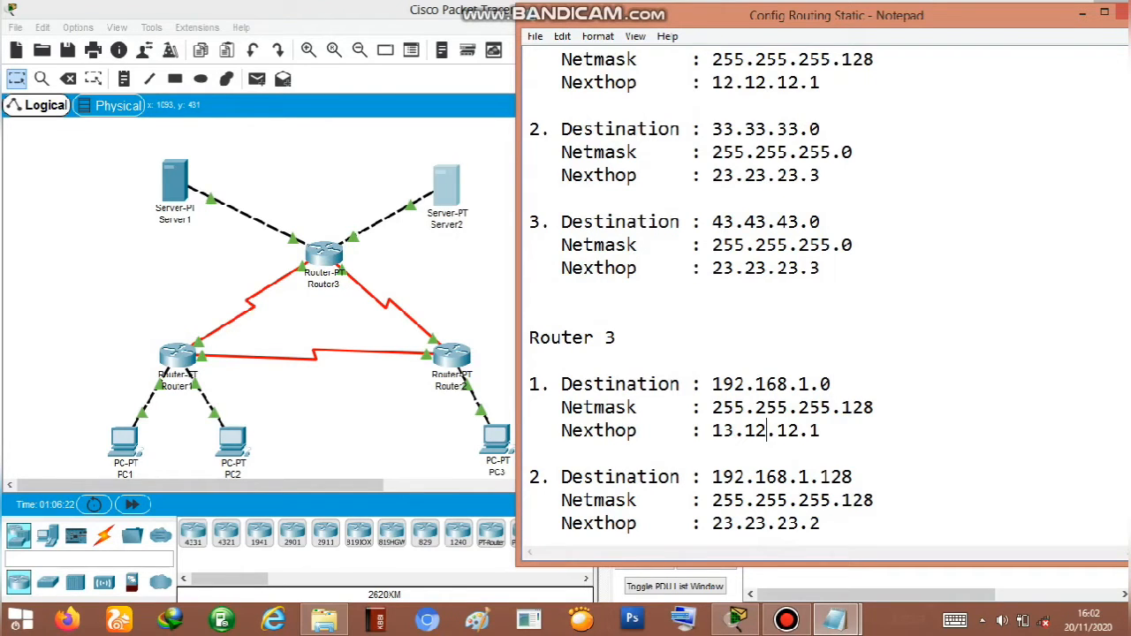
{"action": "key", "text": "BackSpace"}
{"action": "type", "text": "3"}
{"action": "key", "text": "BackSpace"}
{"action": "type", "text": "3"}
Open Router1's static routing settings and place the Router 1 section of the Config Routing Static notes beside them
{"action": "key", "text": "alt+Tab"}
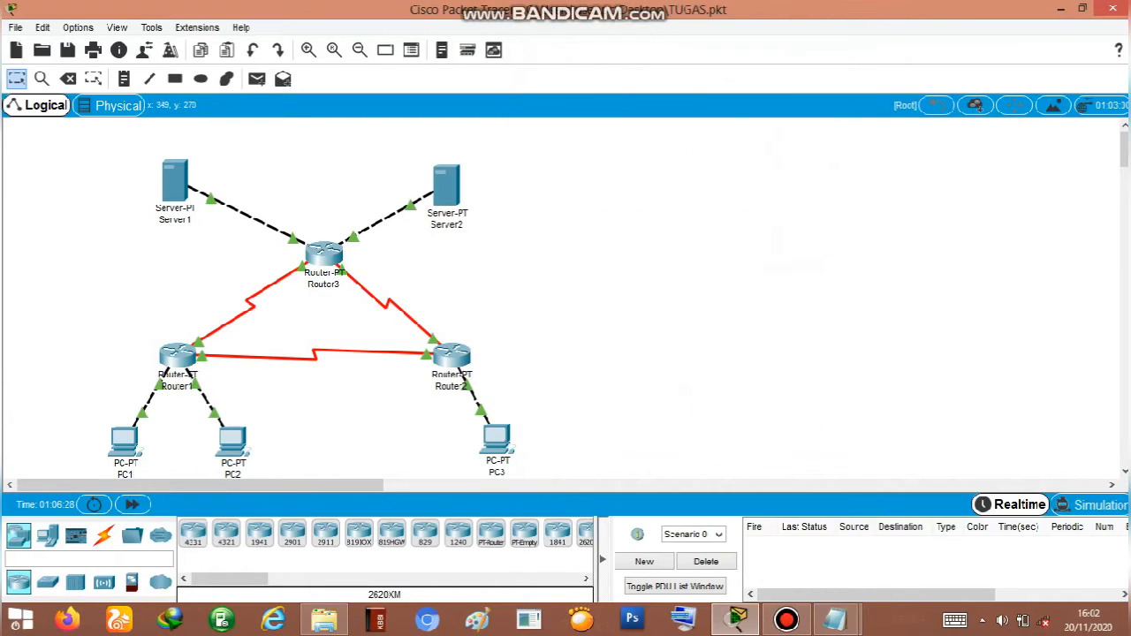
{"action": "left_click", "coordinate": [182, 356]}
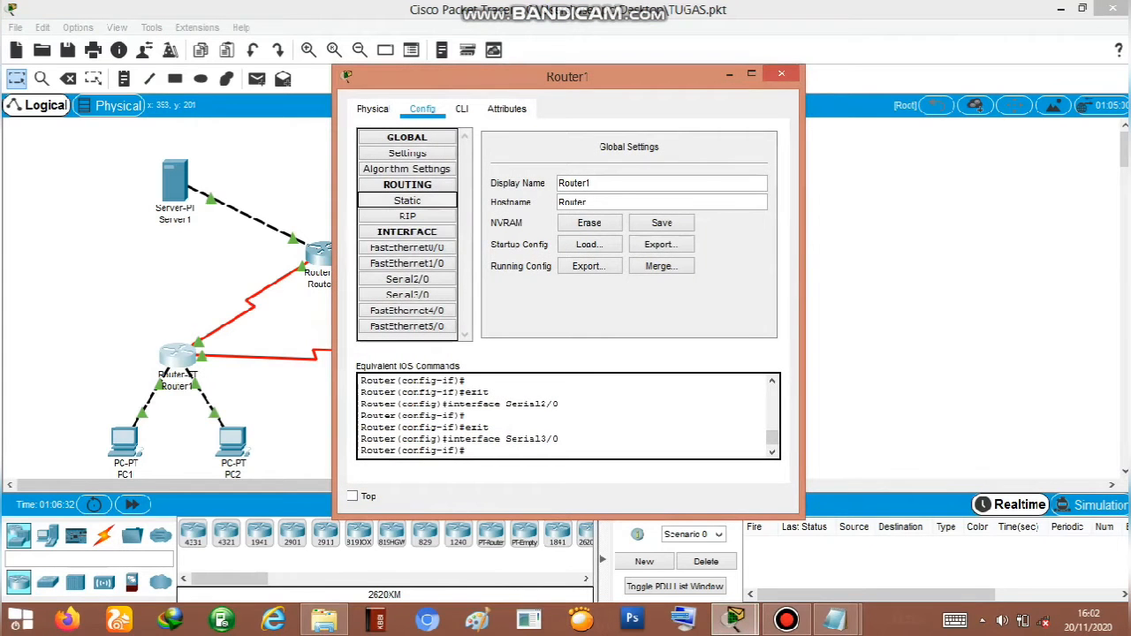
{"action": "left_click", "coordinate": [407, 201]}
{"action": "left_click_drag", "start_coordinate": [530, 76], "coordinate": [382, 71]}
{"action": "mouse_move", "coordinate": [835, 619]}
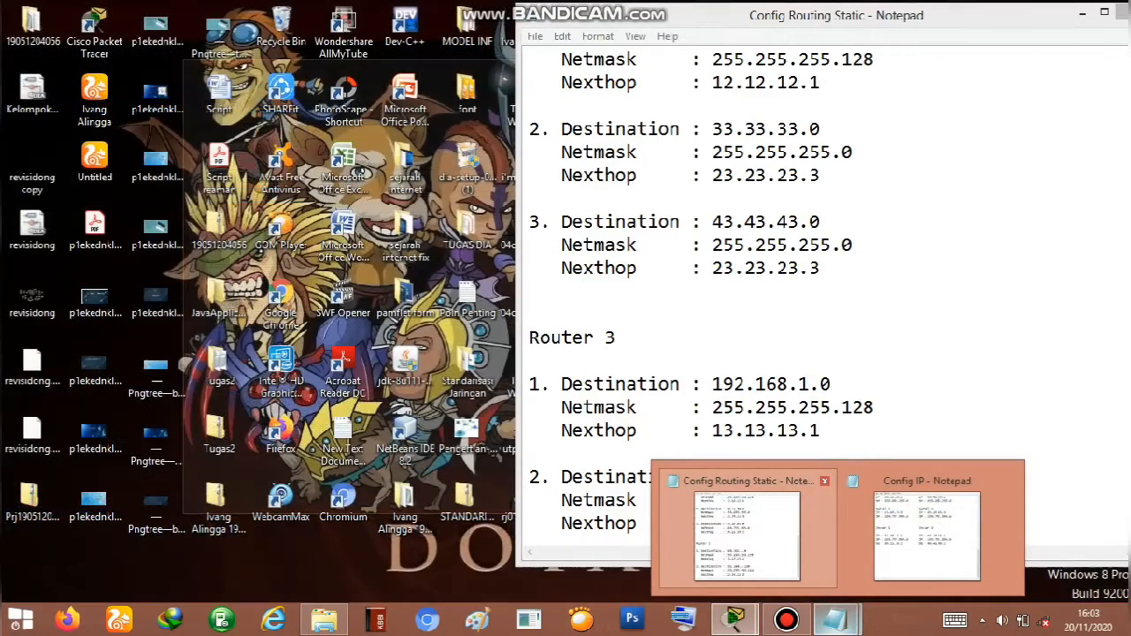
{"action": "left_click", "coordinate": [747, 534]}
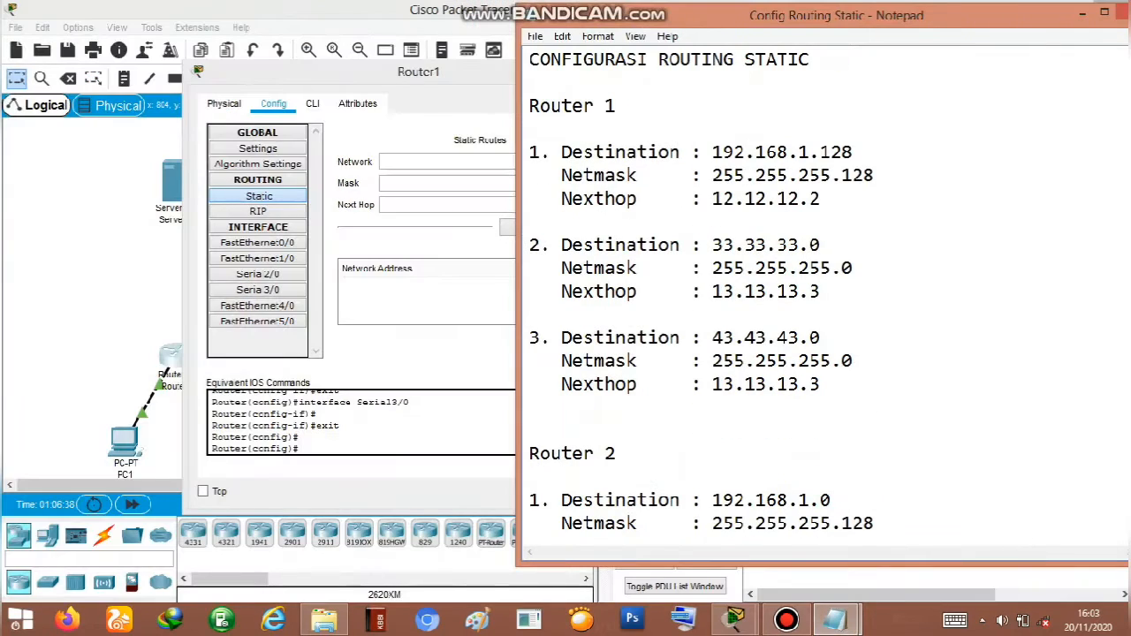
{"action": "left_click_drag", "start_coordinate": [836, 15], "coordinate": [949, 30]}
Copy the first Router 1 destination 192.168.1.128 and netmask 255.255.255.128 from the notes into Router1's static route network and mask
{"action": "double_click", "coordinate": [857, 167]}
{"action": "key", "text": "ctrl+c"}
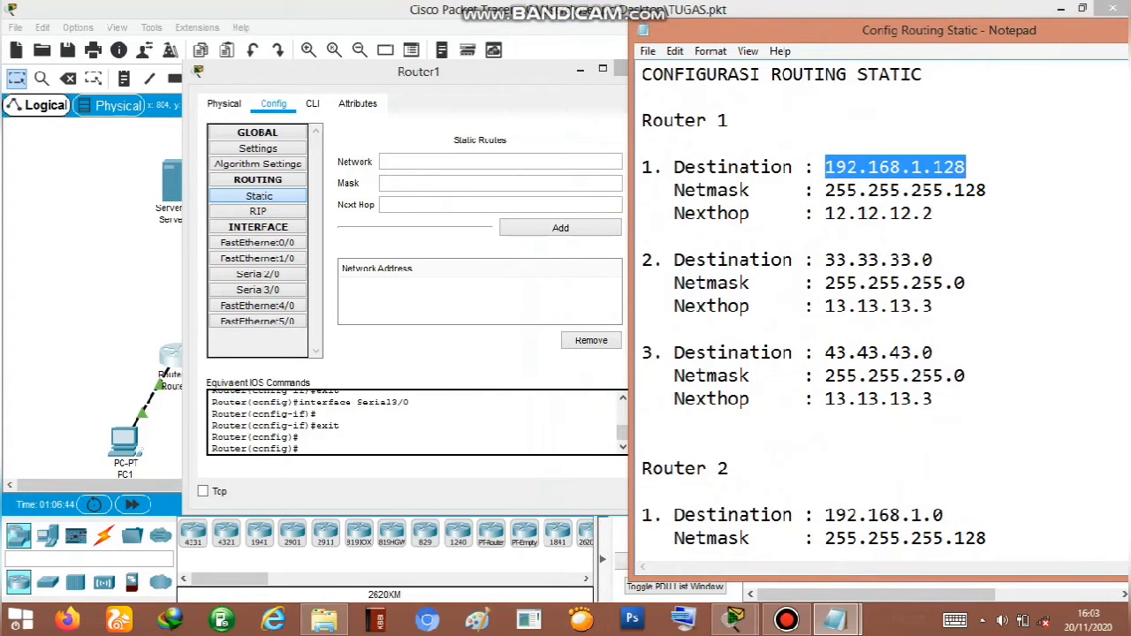
{"action": "left_click", "coordinate": [500, 162]}
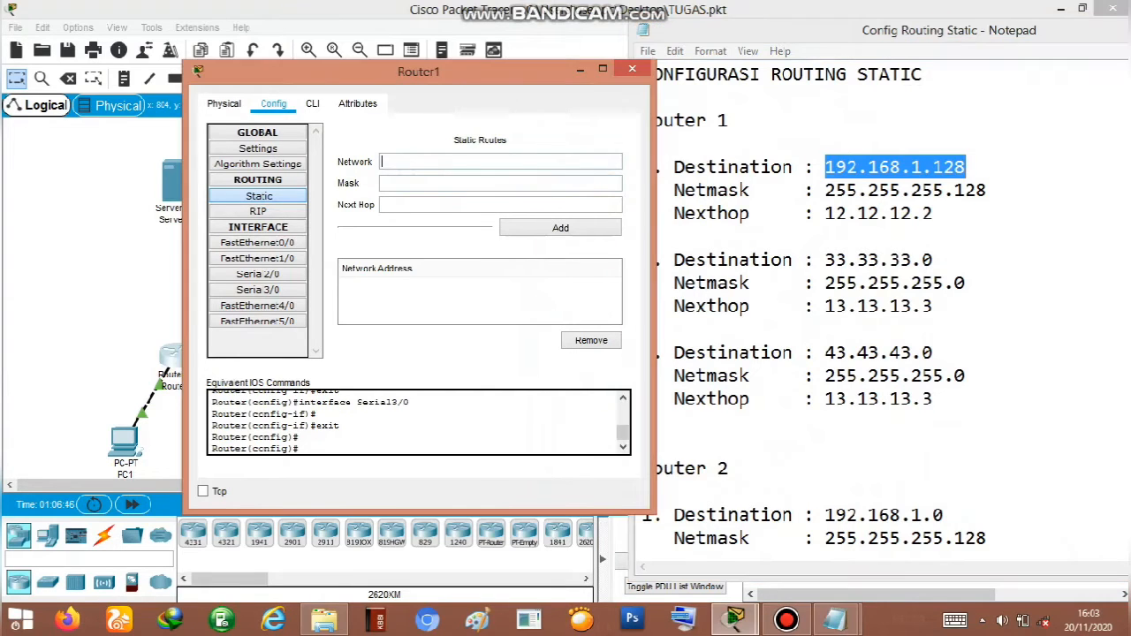
{"action": "key", "text": "ctrl+v"}
{"action": "double_click", "coordinate": [905, 190]}
{"action": "key", "text": "ctrl+c"}
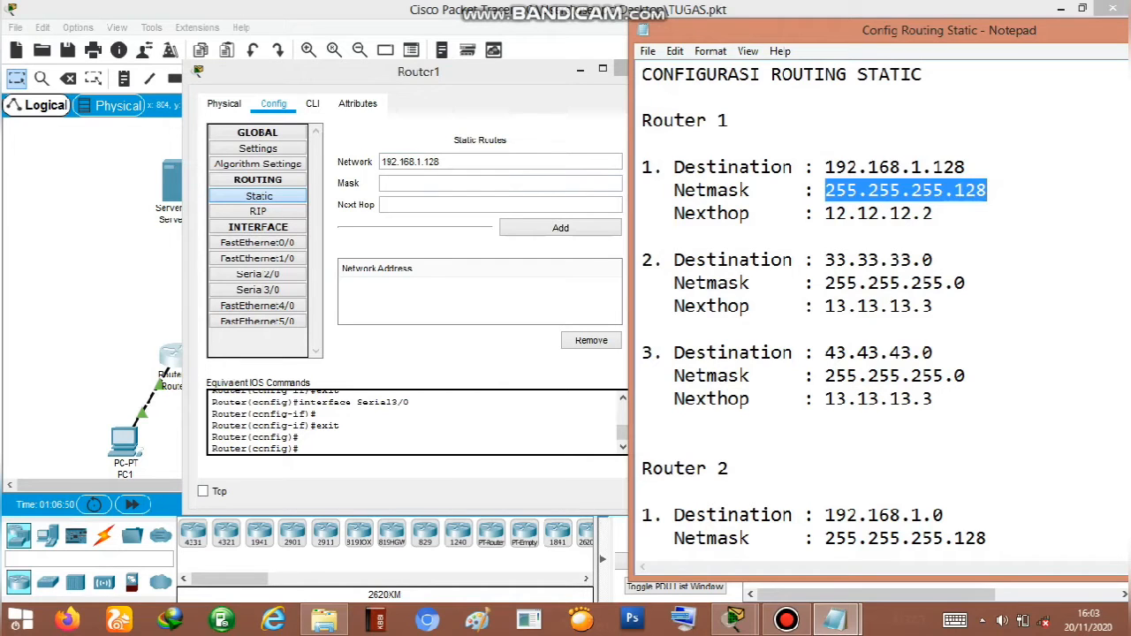
{"action": "left_click", "coordinate": [499, 183]}
{"action": "key", "text": "ctrl+v"}
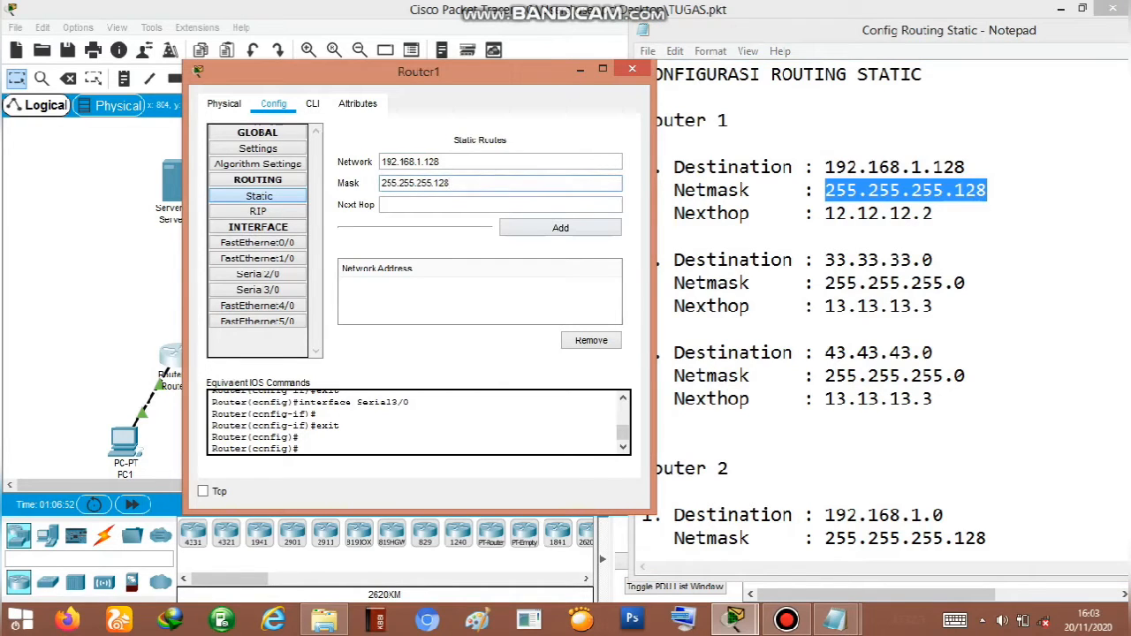
Copy the next hop 12.12.12.2 from the notes and add the 192.168.1.128 static route to Router1
{"action": "double_click", "coordinate": [879, 213]}
{"action": "key", "text": "ctrl+c"}
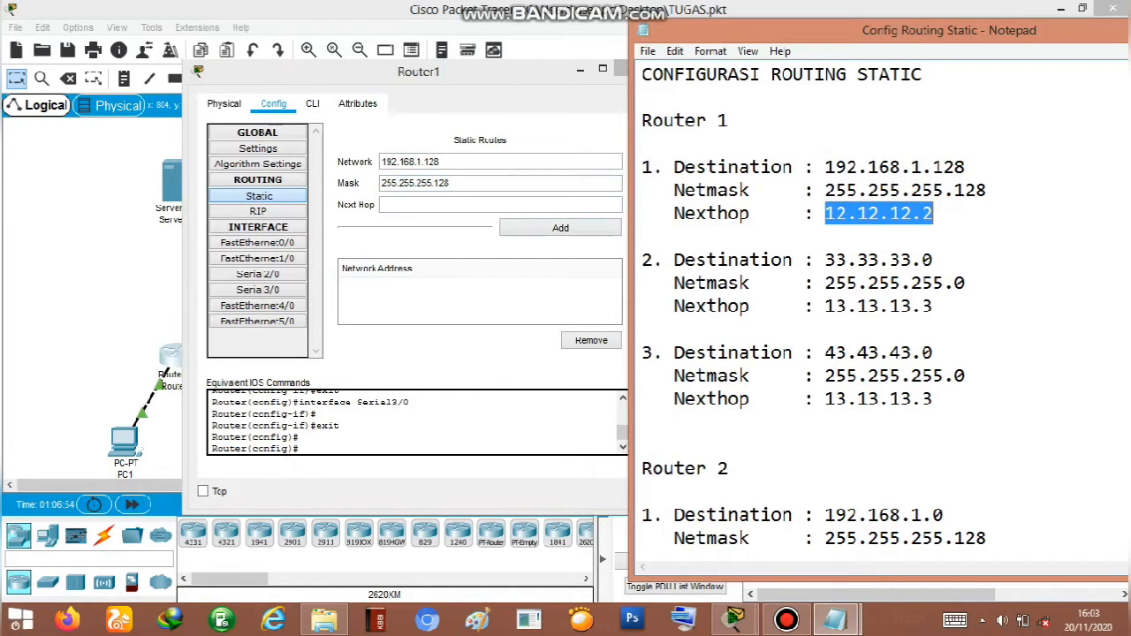
{"action": "left_click", "coordinate": [499, 204]}
{"action": "key", "text": "ctrl+v"}
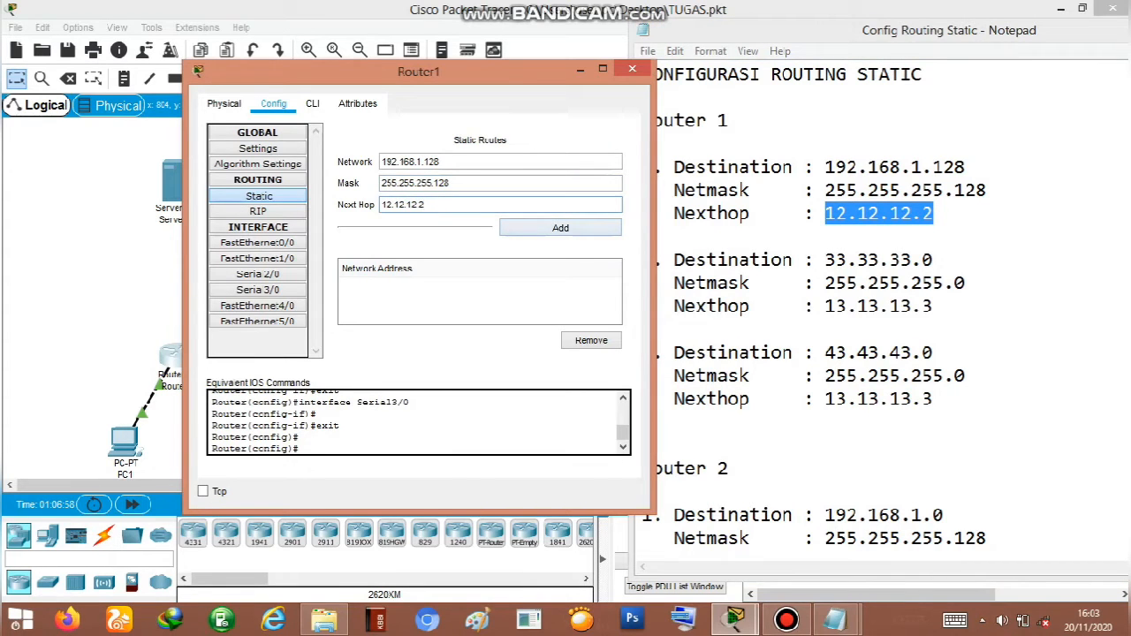
{"action": "key", "text": "Return"}
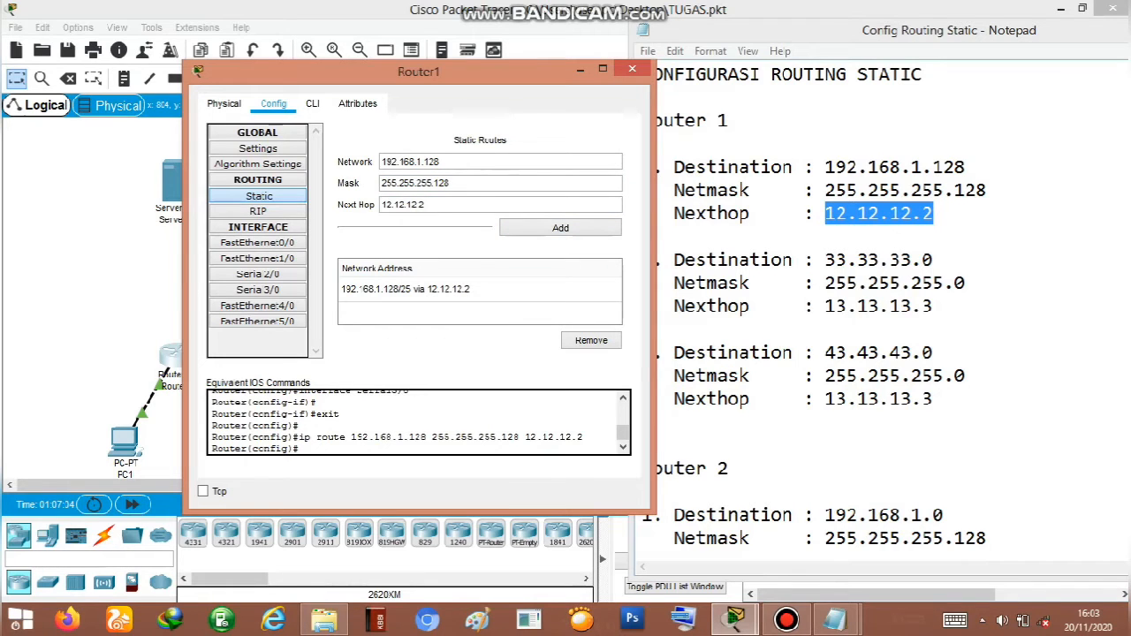
Replace Router1's static route network with 33.33.33.0 and its mask with 255.255.255.0, copied from the second Router 1 entry
{"action": "left_click_drag", "start_coordinate": [419, 71], "coordinate": [387, 71]}
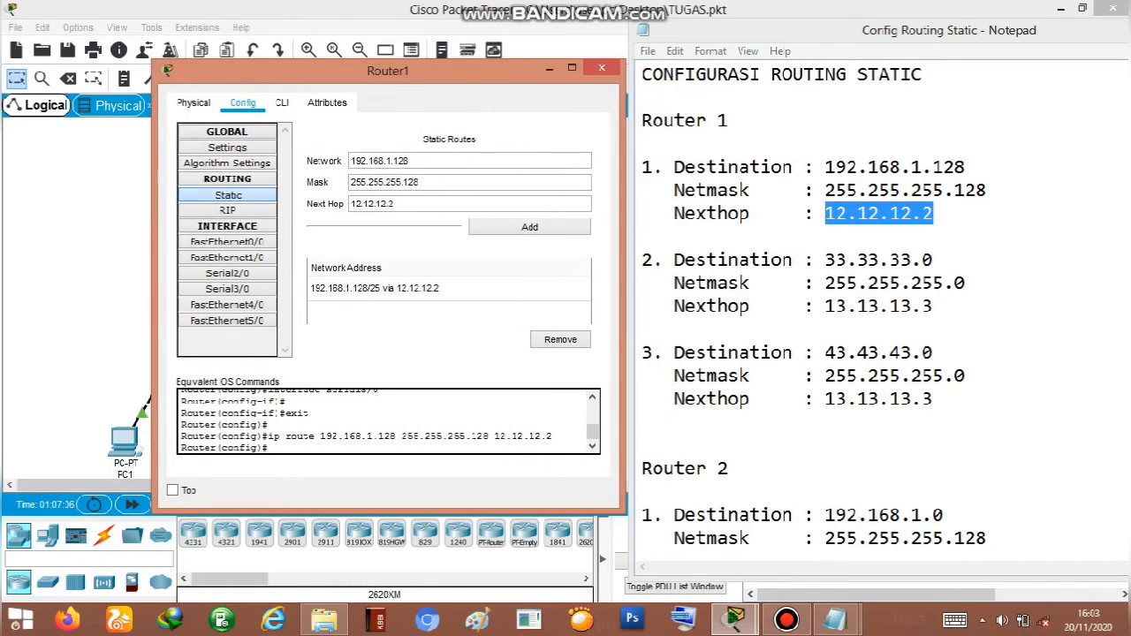
{"action": "left_click_drag", "start_coordinate": [826, 260], "coordinate": [933, 260]}
{"action": "key", "text": "ctrl+c"}
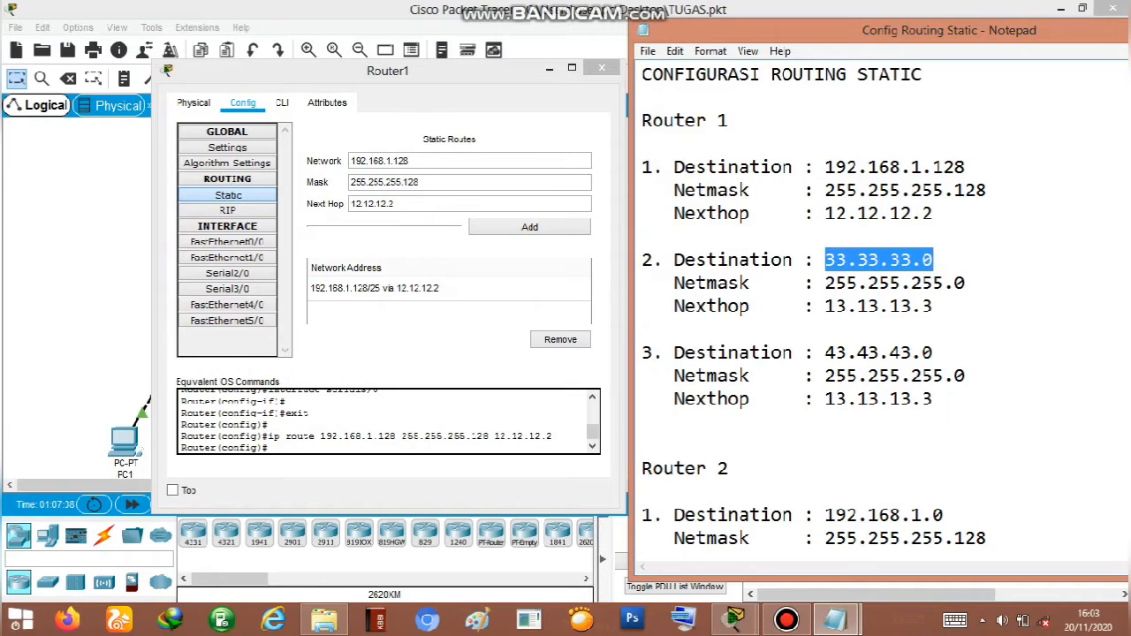
{"action": "double_click", "coordinate": [401, 161]}
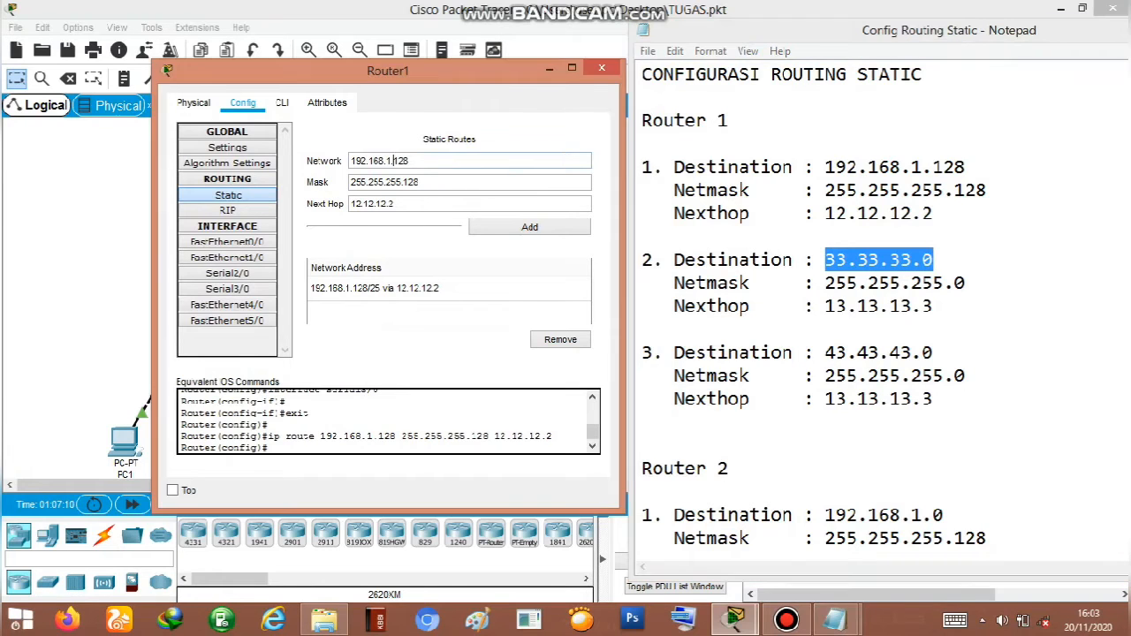
{"action": "double_click", "coordinate": [401, 161]}
{"action": "key", "text": "ctrl+a"}
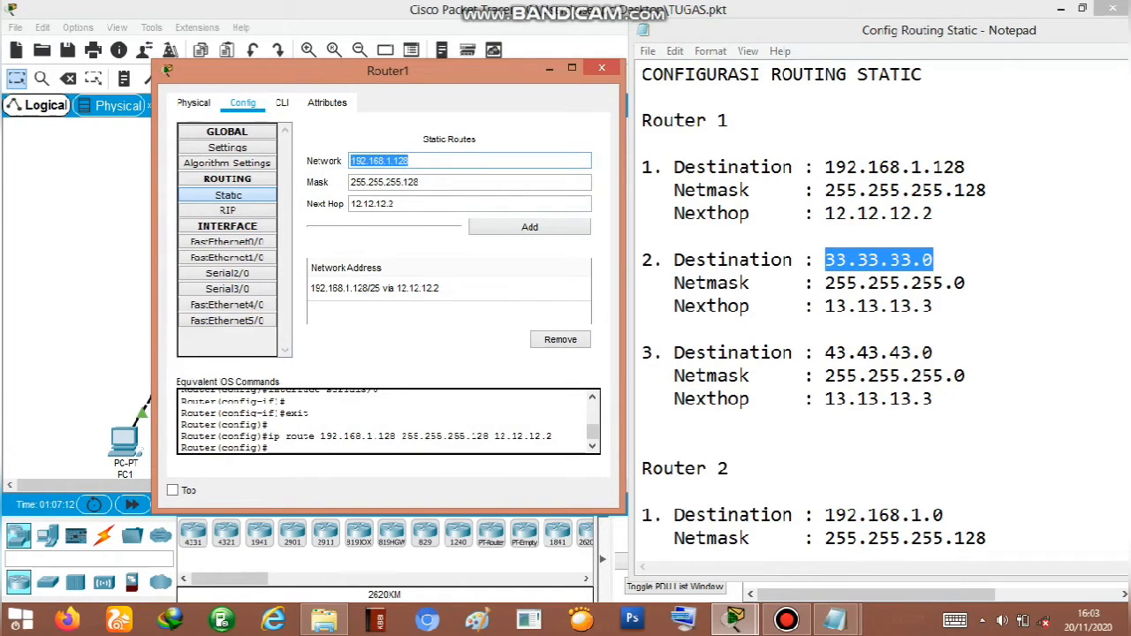
{"action": "key", "text": "ctrl+v"}
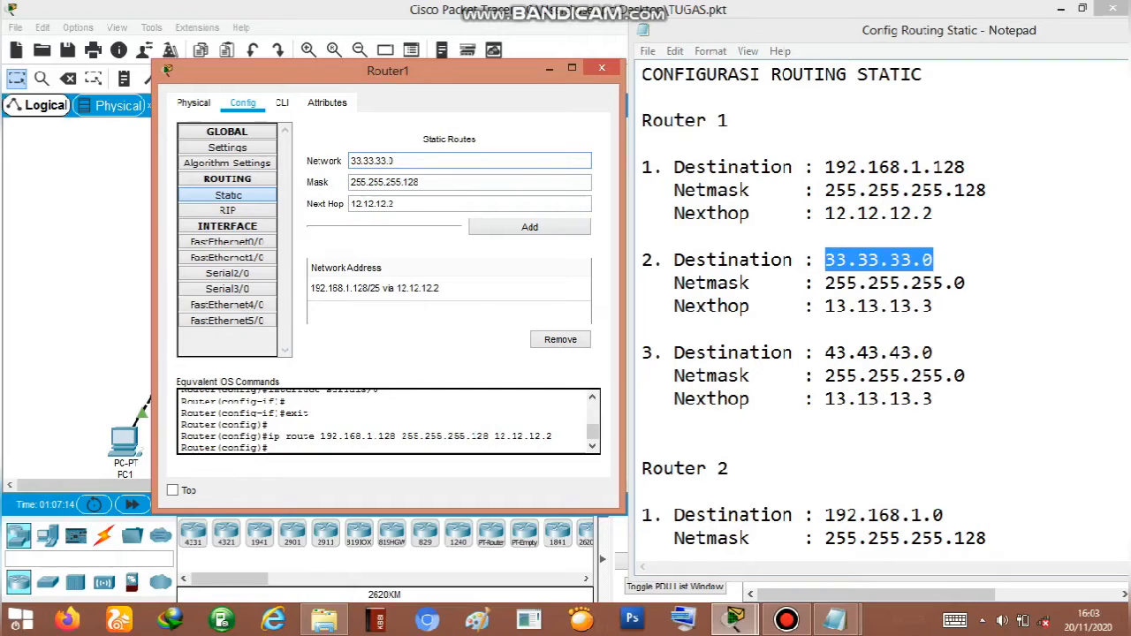
{"action": "left_click", "coordinate": [826, 283]}
{"action": "left_click_drag", "start_coordinate": [826, 283], "coordinate": [965, 283]}
{"action": "key", "text": "ctrl+c"}
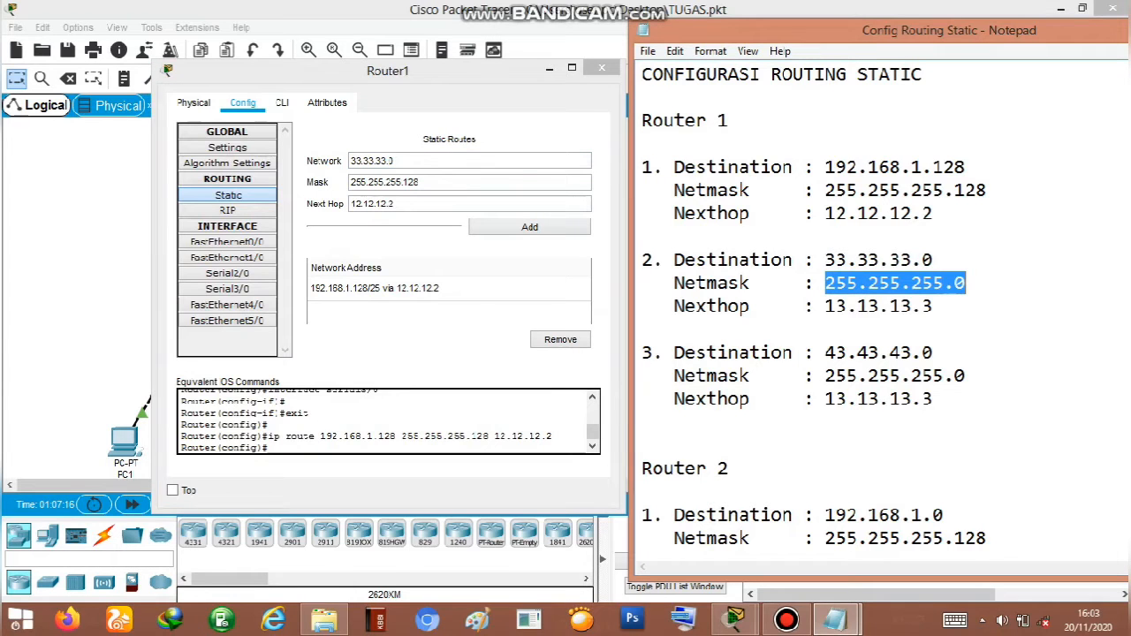
{"action": "key", "text": "alt+Tab"}
{"action": "key", "text": "Tab"}
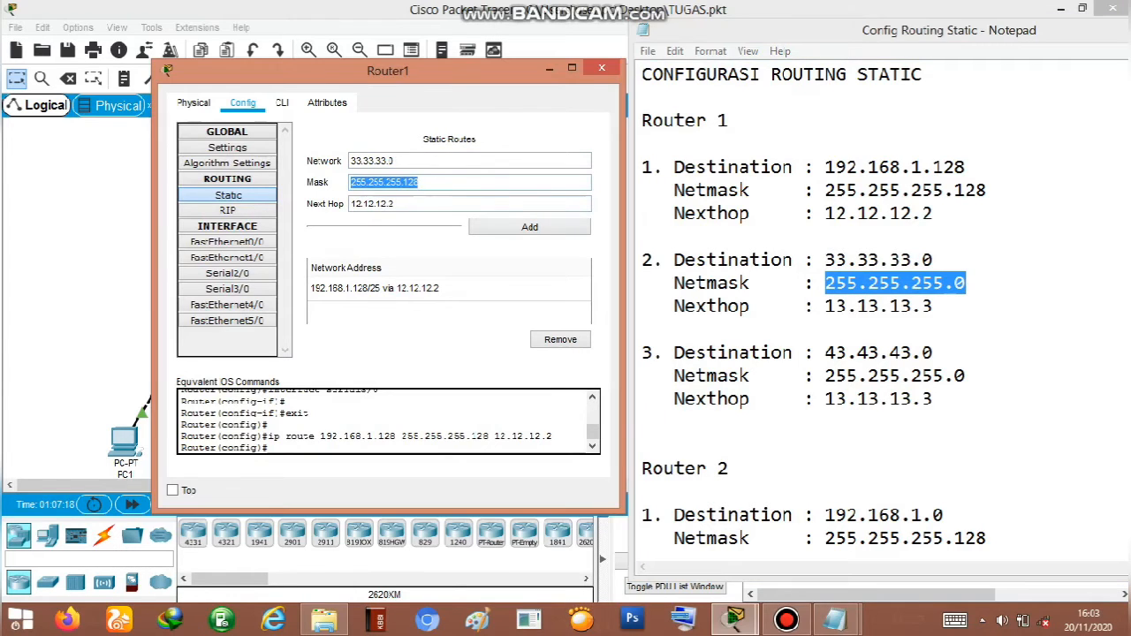
{"action": "key", "text": "ctrl+v"}
Replace the next hop with 13.13.13.3 from the notes and add the 33.33.33.0 static route to Router1
{"action": "left_click_drag", "start_coordinate": [825, 306], "coordinate": [932, 306]}
{"action": "key", "text": "ctrl+c"}
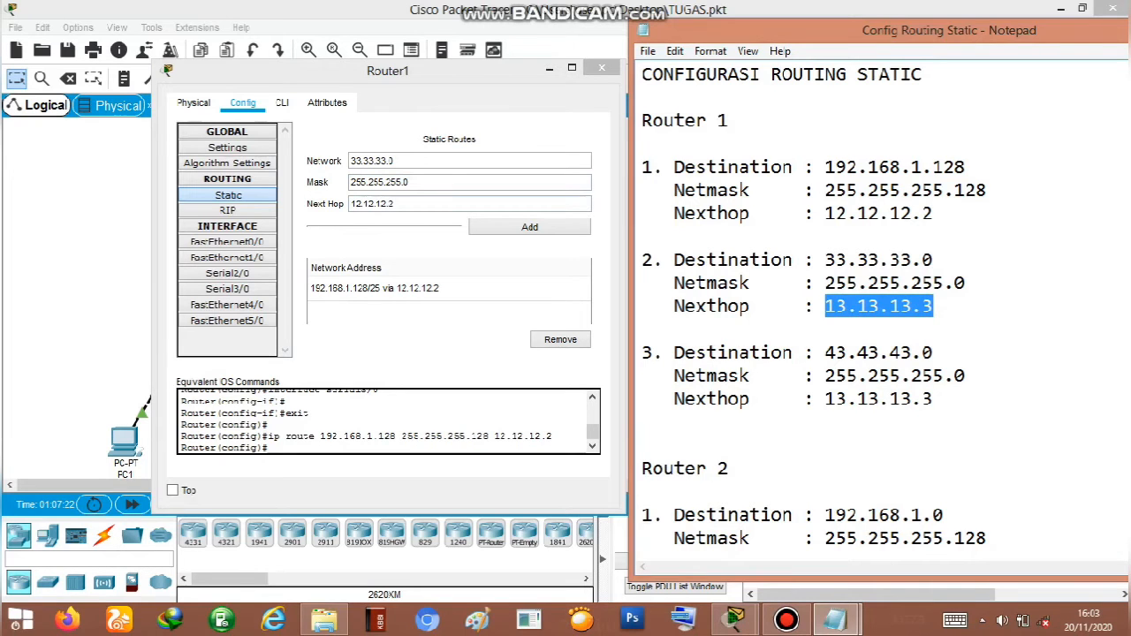
{"action": "key", "text": "alt+Tab"}
{"action": "key", "text": "Tab"}
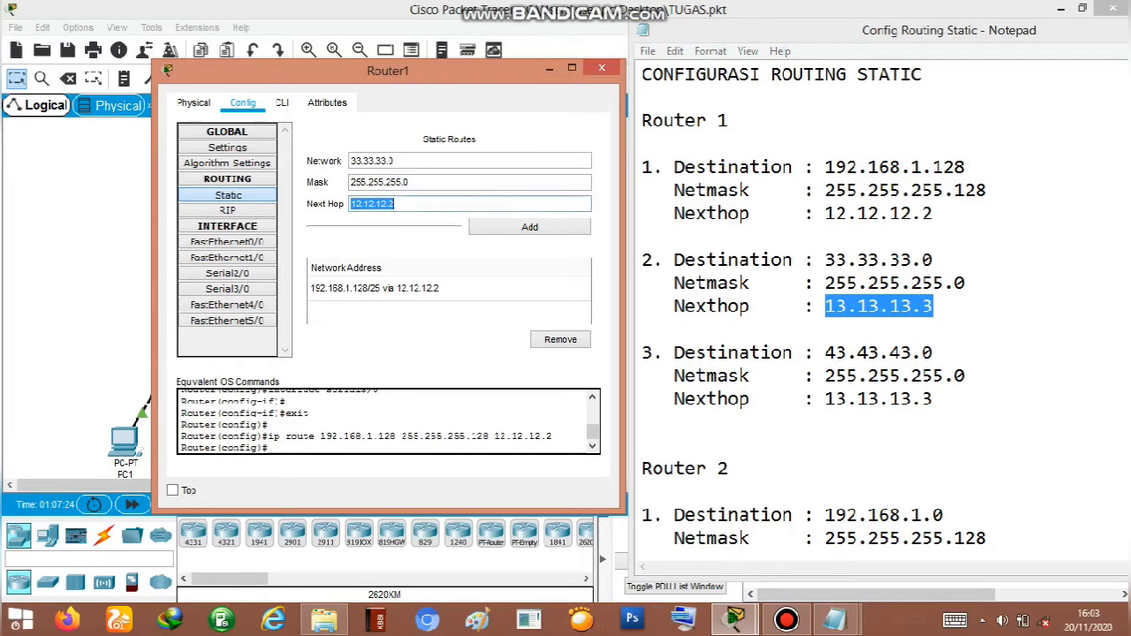
{"action": "key", "text": "ctrl+v"}
{"action": "key", "text": "Tab"}
{"action": "key", "text": "Return"}
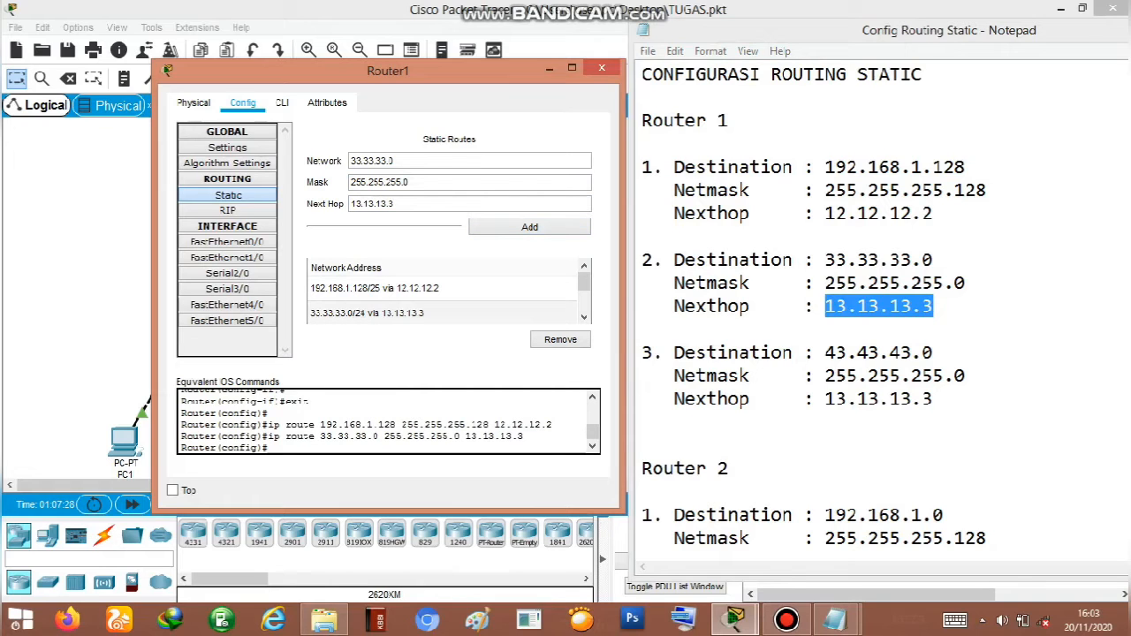
Add Router1's third static route for network 43.43.43.0, mask 255.255.255.0, via 13.13.13.3, and close Router1
{"action": "double_click", "coordinate": [879, 352]}
{"action": "key", "text": "ctrl+c"}
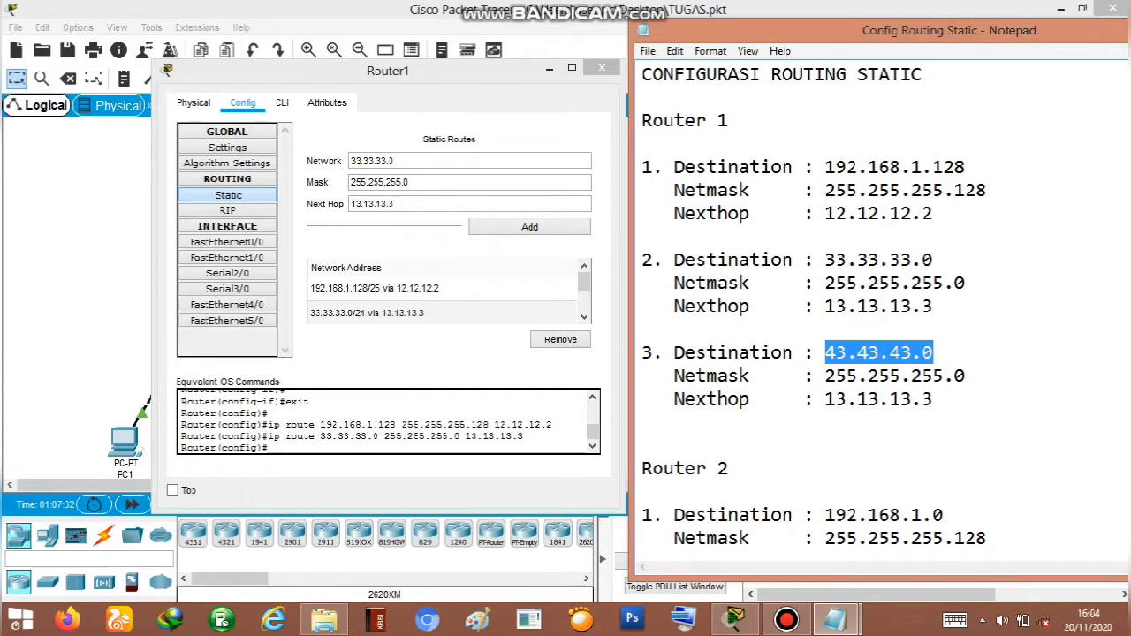
{"action": "key", "text": "alt+Tab"}
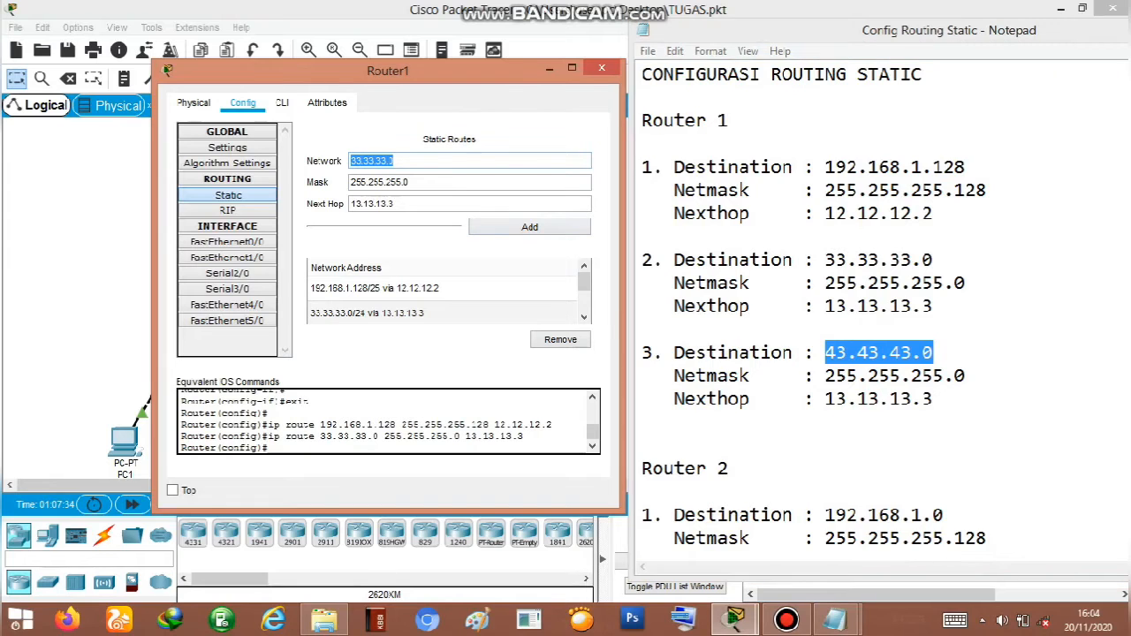
{"action": "key", "text": "ctrl+v"}
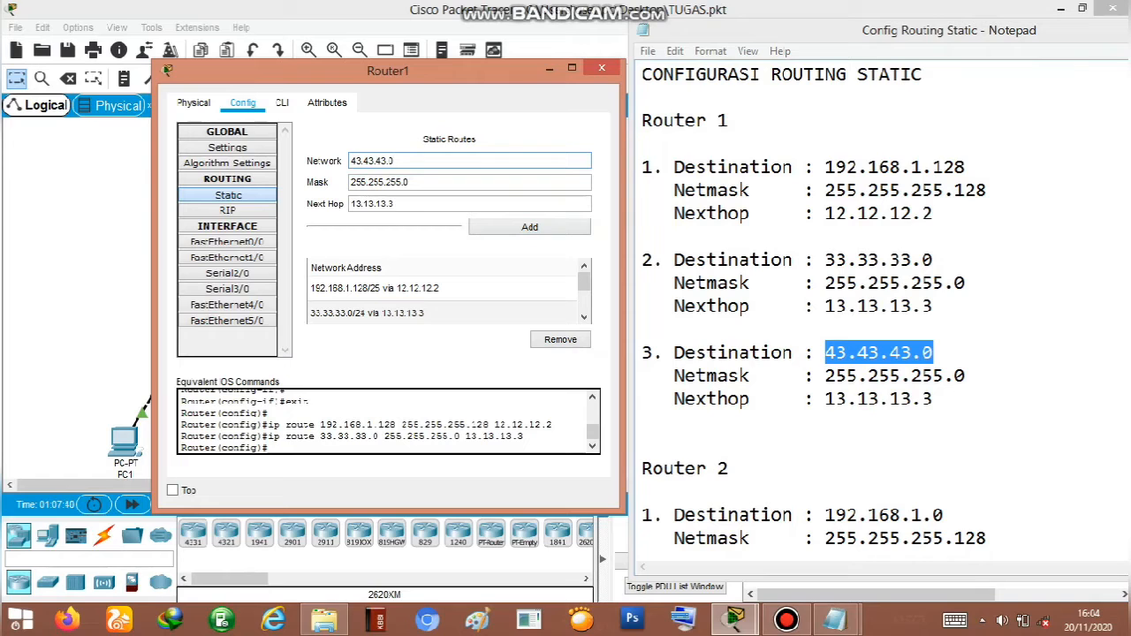
{"action": "left_click", "coordinate": [529, 227]}
{"action": "left_click_drag", "start_coordinate": [585, 281], "coordinate": [585, 302]}
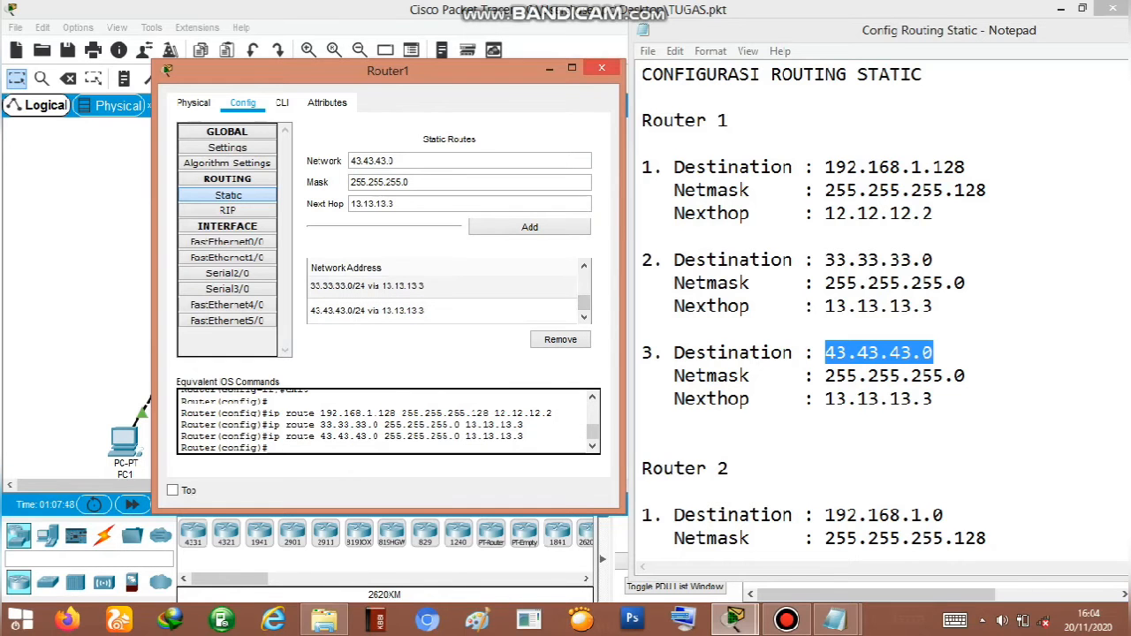
{"action": "left_click", "coordinate": [602, 68]}
Open Router2's static routing settings and place the Router 2 section of the Config Routing Static notes beside them
{"action": "left_click", "coordinate": [458, 359]}
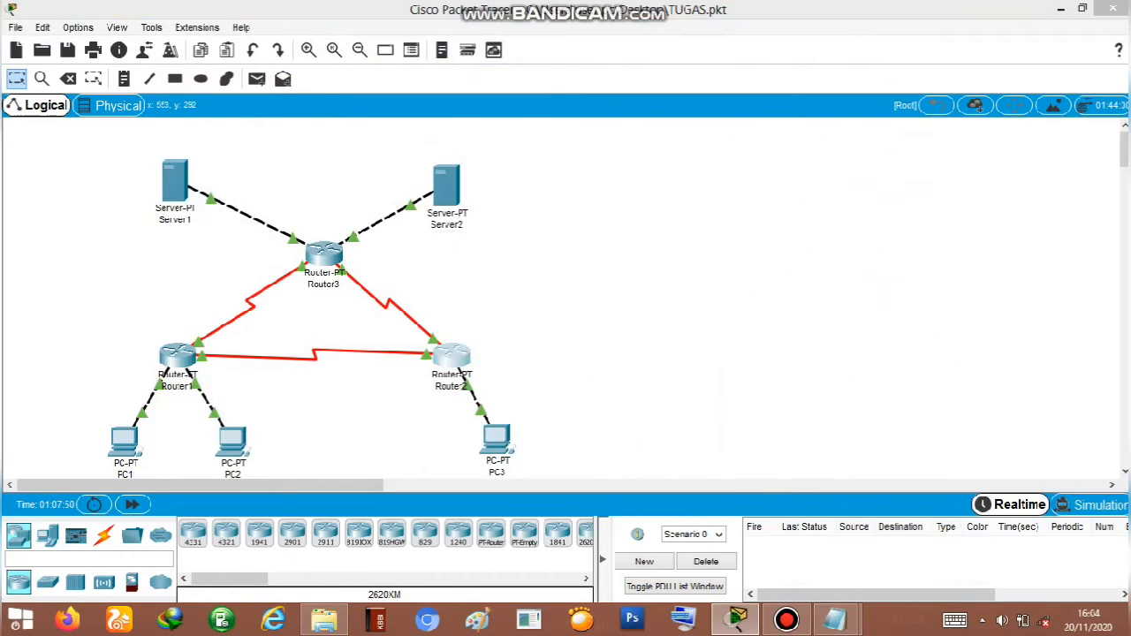
{"action": "left_click", "coordinate": [407, 200]}
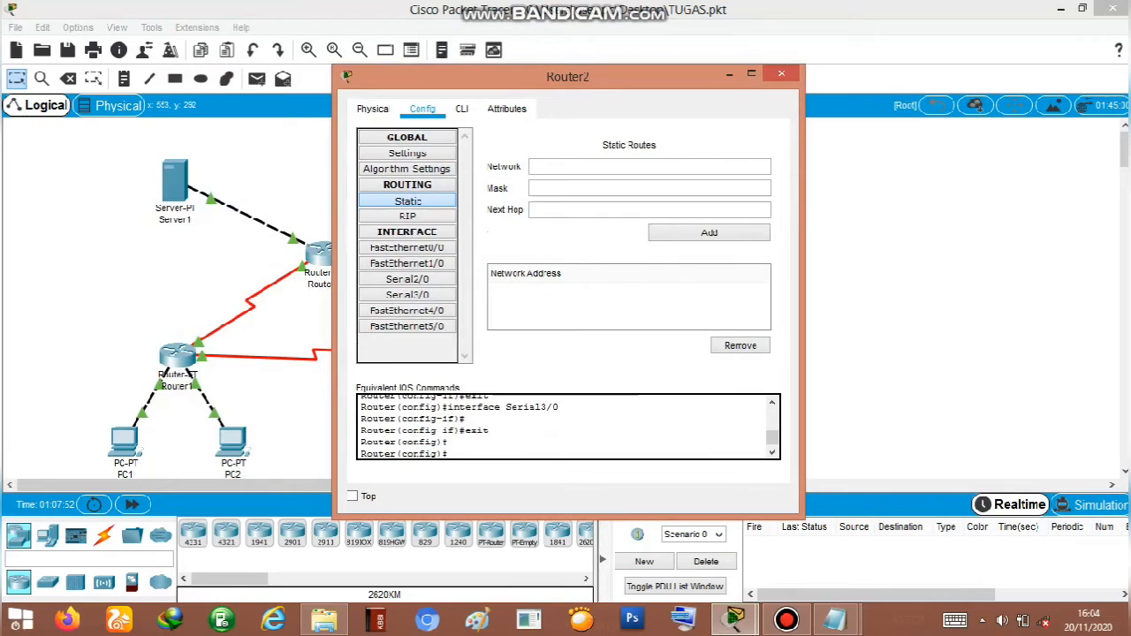
{"action": "left_click_drag", "start_coordinate": [530, 77], "coordinate": [310, 62]}
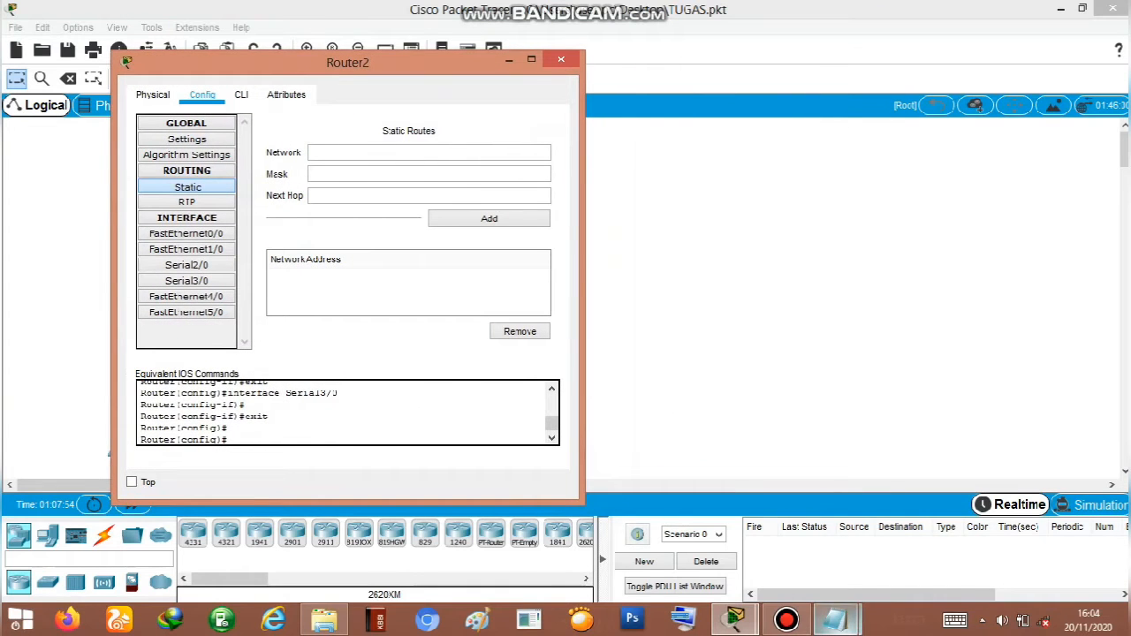
{"action": "mouse_move", "coordinate": [835, 619]}
{"action": "left_click", "coordinate": [748, 528]}
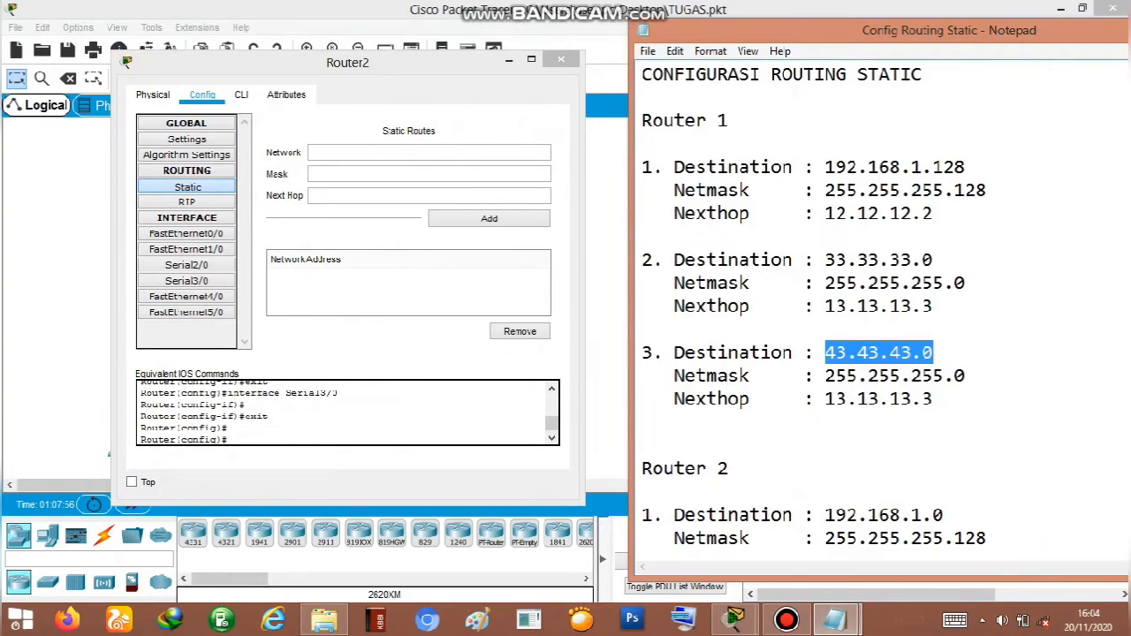
{"action": "scroll", "coordinate": [879, 310], "scroll_direction": "down", "scroll_amount": 4}
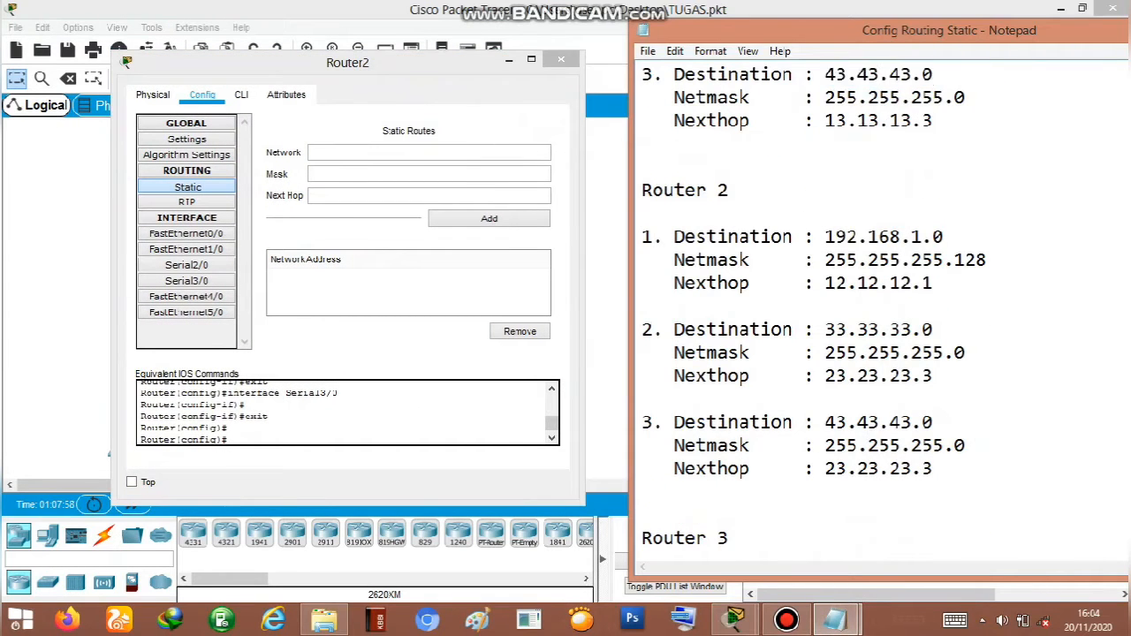
Copy the first Router 2 destination 192.168.1.0 and netmask 255.255.255.128 from the notes into Router2's static route network and mask
{"action": "left_click_drag", "start_coordinate": [825, 236], "coordinate": [944, 237]}
{"action": "key", "text": "ctrl+c"}
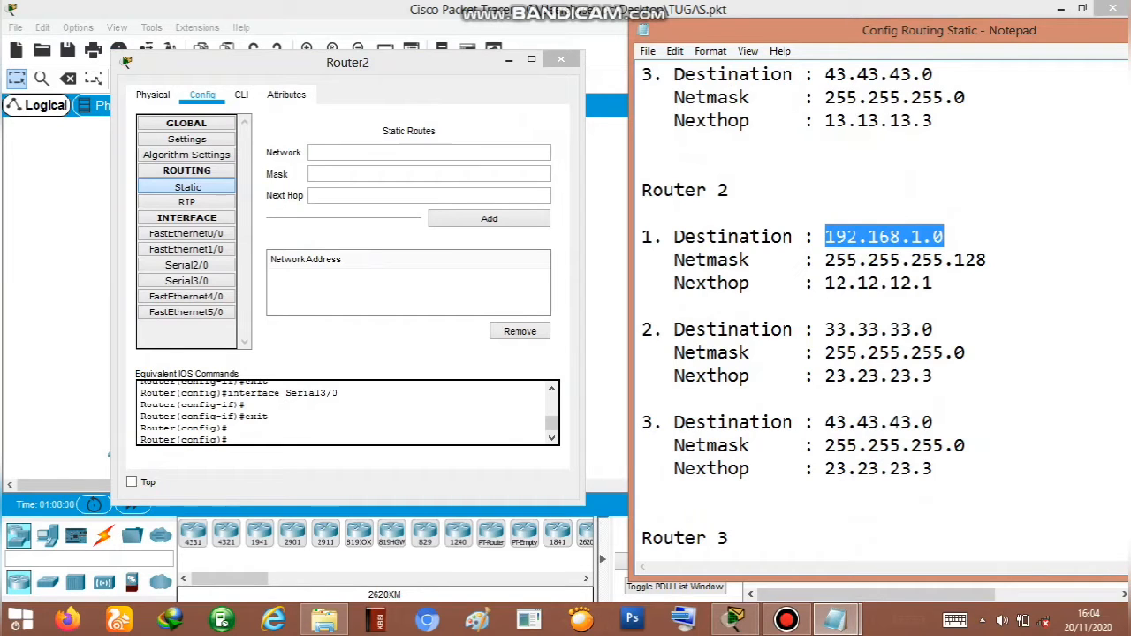
{"action": "left_click", "coordinate": [311, 152]}
{"action": "key", "text": "ctrl+v"}
{"action": "left_click_drag", "start_coordinate": [826, 260], "coordinate": [986, 260]}
{"action": "key", "text": "ctrl+c"}
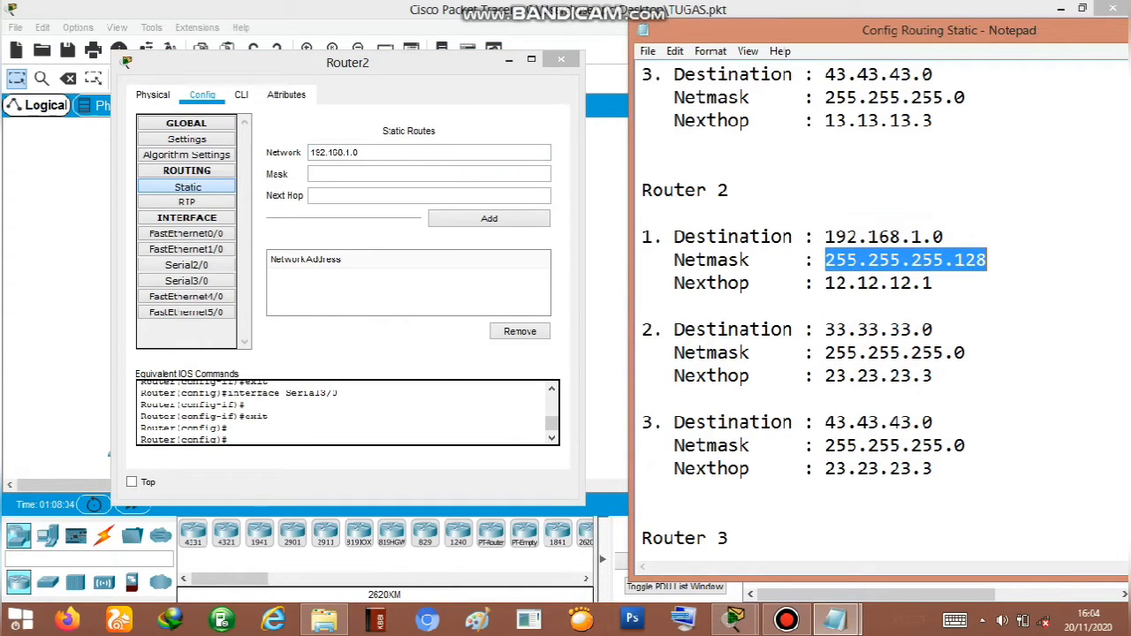
{"action": "left_click", "coordinate": [311, 173]}
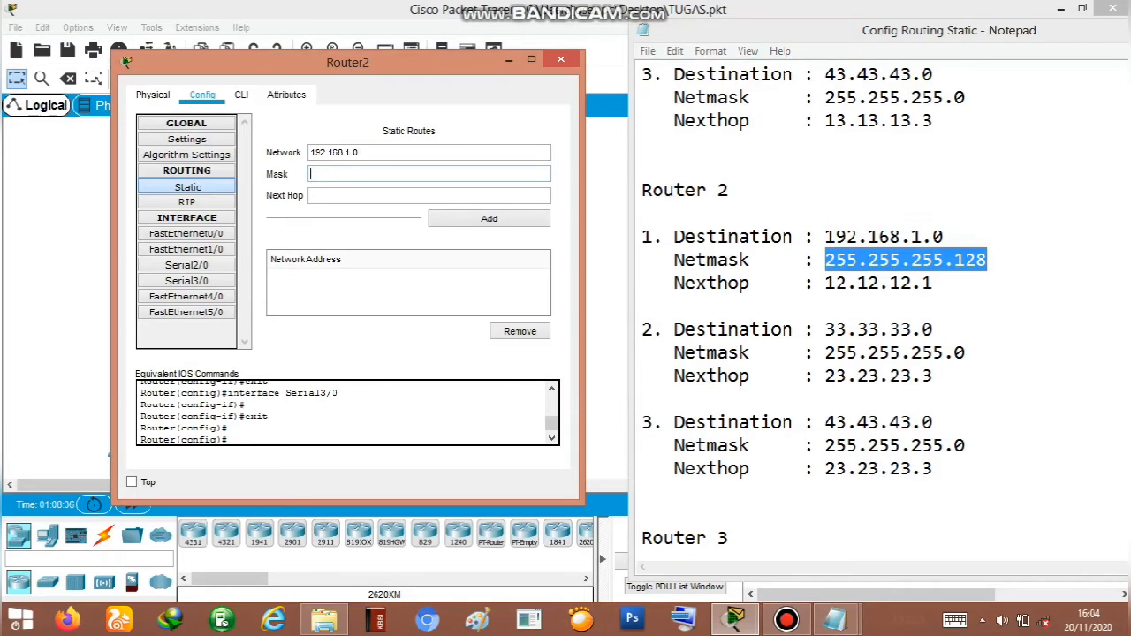
{"action": "key", "text": "ctrl+v"}
Set the next hop to 12.12.12.1 and add the 192.168.1.0 static route to Router2
{"action": "left_click_drag", "start_coordinate": [825, 283], "coordinate": [933, 282]}
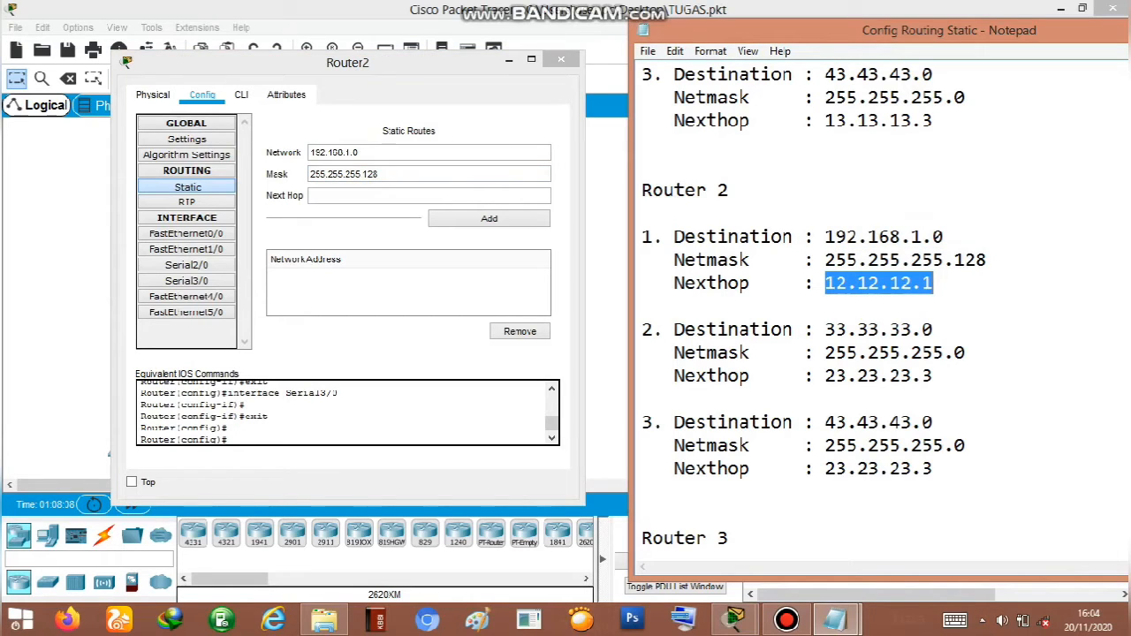
{"action": "left_click", "coordinate": [353, 195]}
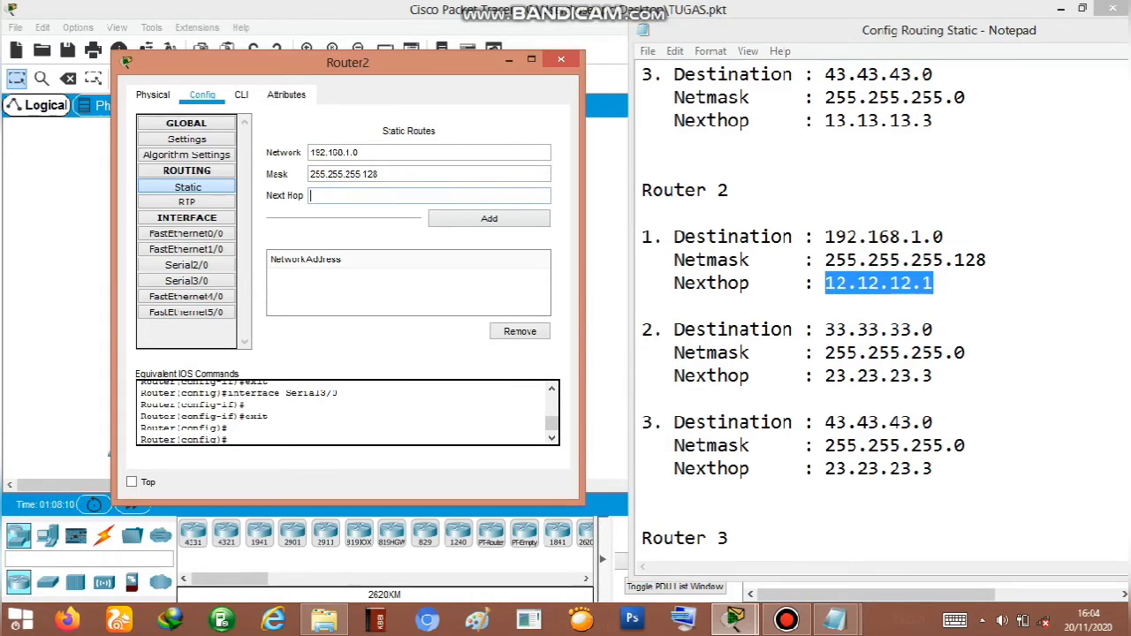
{"action": "type", "text": "12.12.12.1"}
{"action": "left_click", "coordinate": [489, 218]}
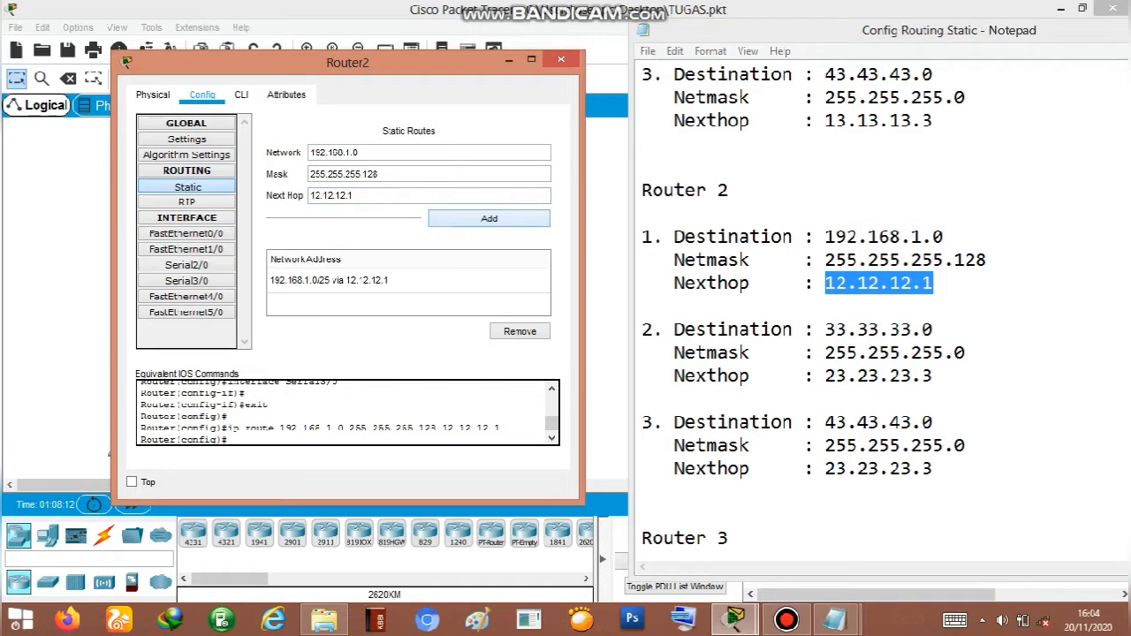
Replace Router2's static route network with 33.33.33.0 and its mask with 255.255.255.0, copied from the second Router 2 entry
{"action": "left_click_drag", "start_coordinate": [826, 330], "coordinate": [933, 330]}
{"action": "key", "text": "ctrl+c"}
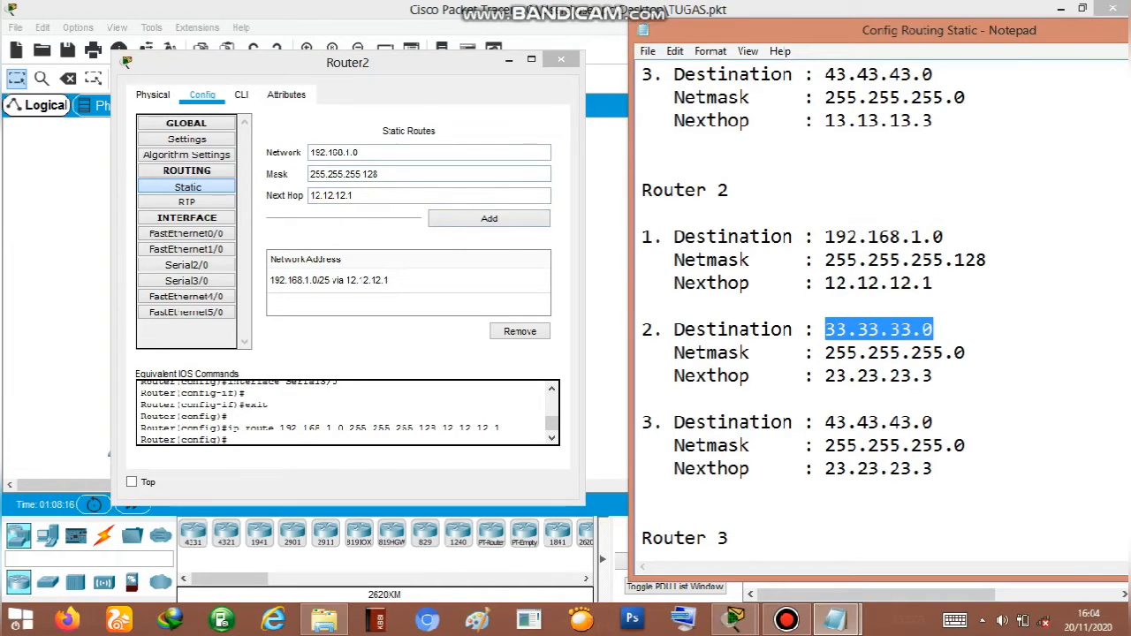
{"action": "left_click_drag", "start_coordinate": [310, 152], "coordinate": [359, 153]}
{"action": "key", "text": "ctrl+v"}
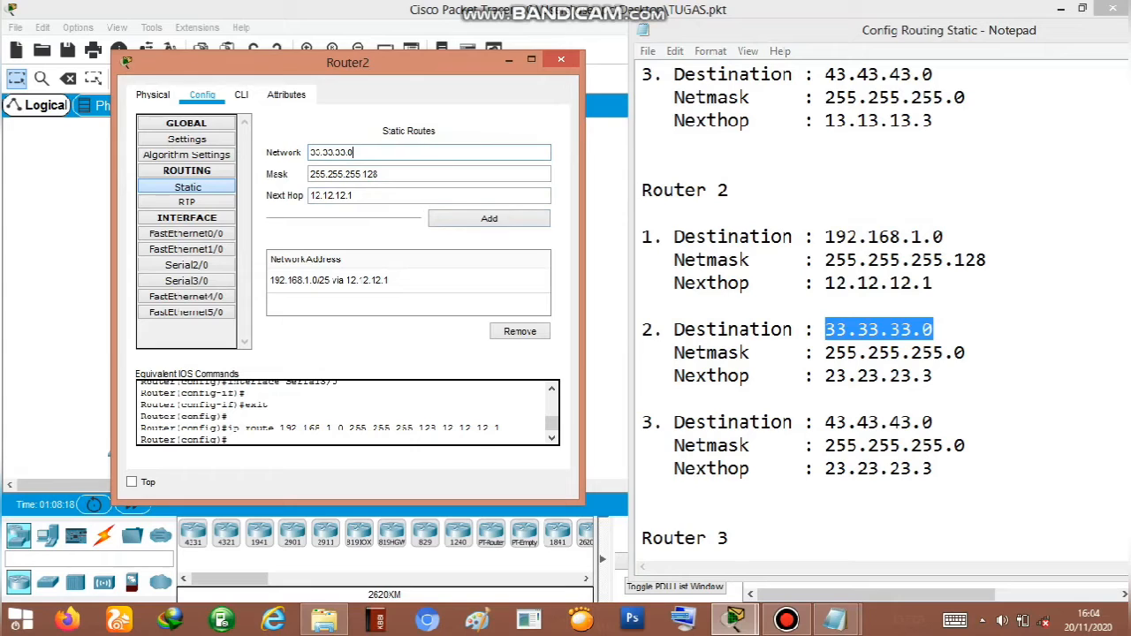
{"action": "left_click_drag", "start_coordinate": [825, 353], "coordinate": [966, 353]}
{"action": "key", "text": "ctrl+c"}
{"action": "left_click_drag", "start_coordinate": [381, 175], "coordinate": [309, 174]}
{"action": "key", "text": "ctrl+v"}
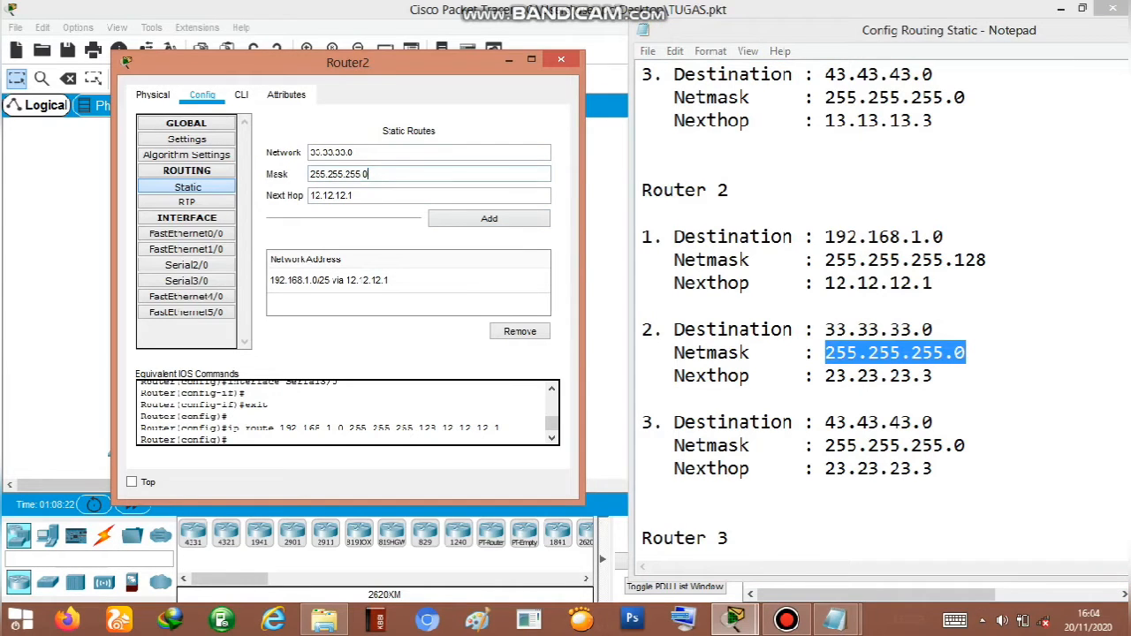
Set the next hop to 23.23.23.3, copied from the notes, and add the 33.33.33.0 static route to Router2
{"action": "left_click_drag", "start_coordinate": [825, 376], "coordinate": [933, 375]}
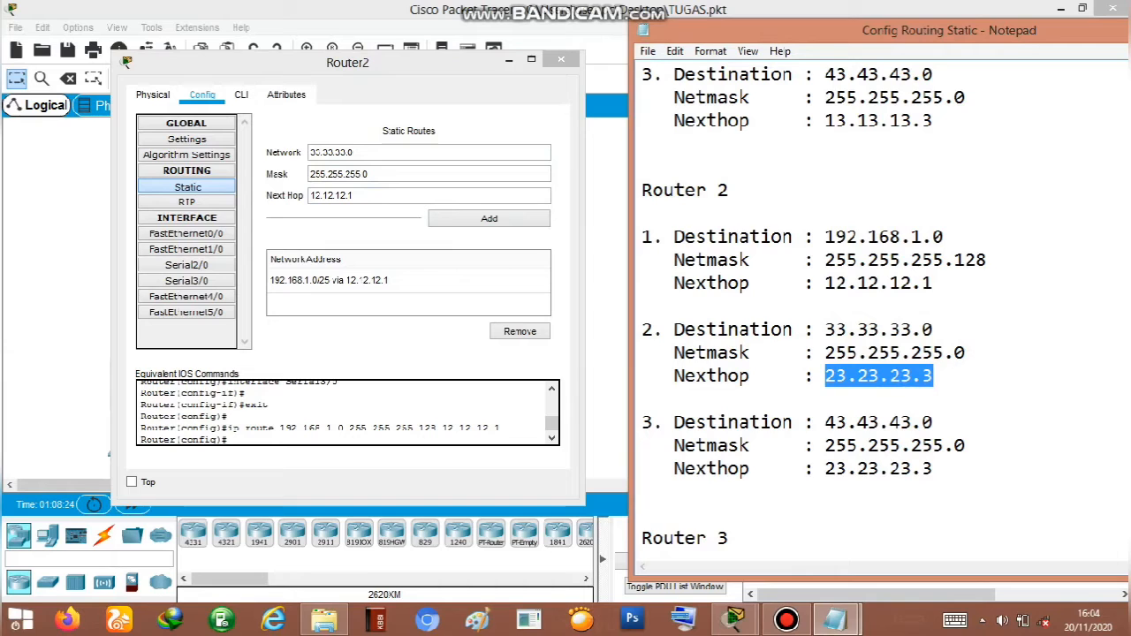
{"action": "left_click", "coordinate": [380, 196]}
{"action": "left_click_drag", "start_coordinate": [380, 195], "coordinate": [309, 195]}
{"action": "type", "text": "23.23.23.3"}
{"action": "left_click", "coordinate": [488, 218]}
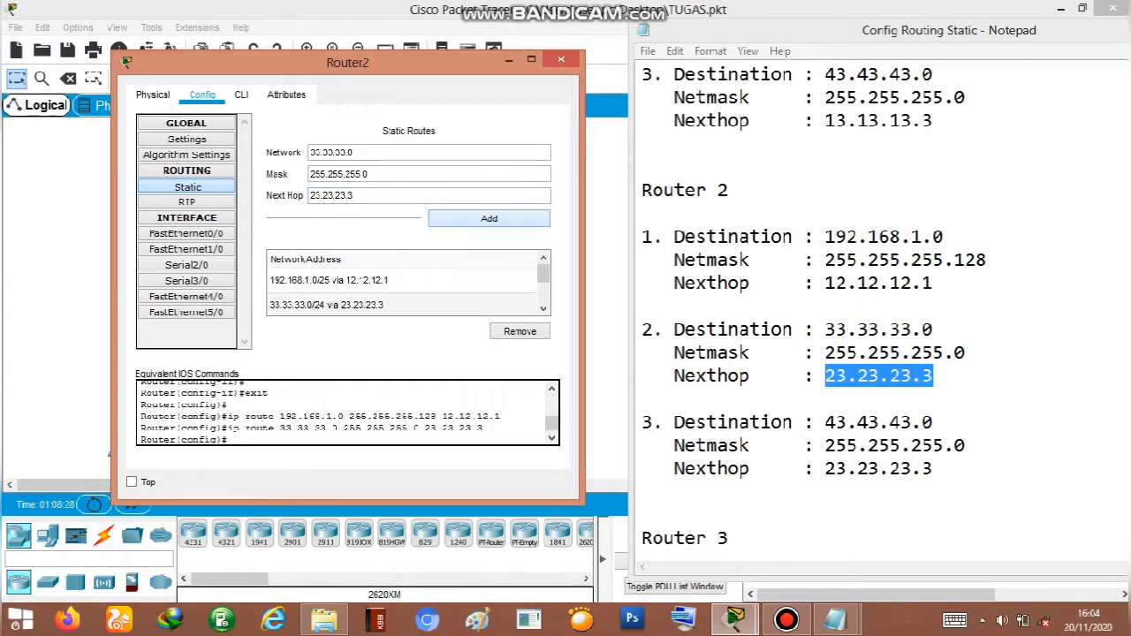
Replace the network with 43.43.43.0 from the third Router 2 entry, add that static route, and close Router2's settings
{"action": "left_click_drag", "start_coordinate": [825, 422], "coordinate": [933, 423]}
{"action": "key", "text": "ctrl+c"}
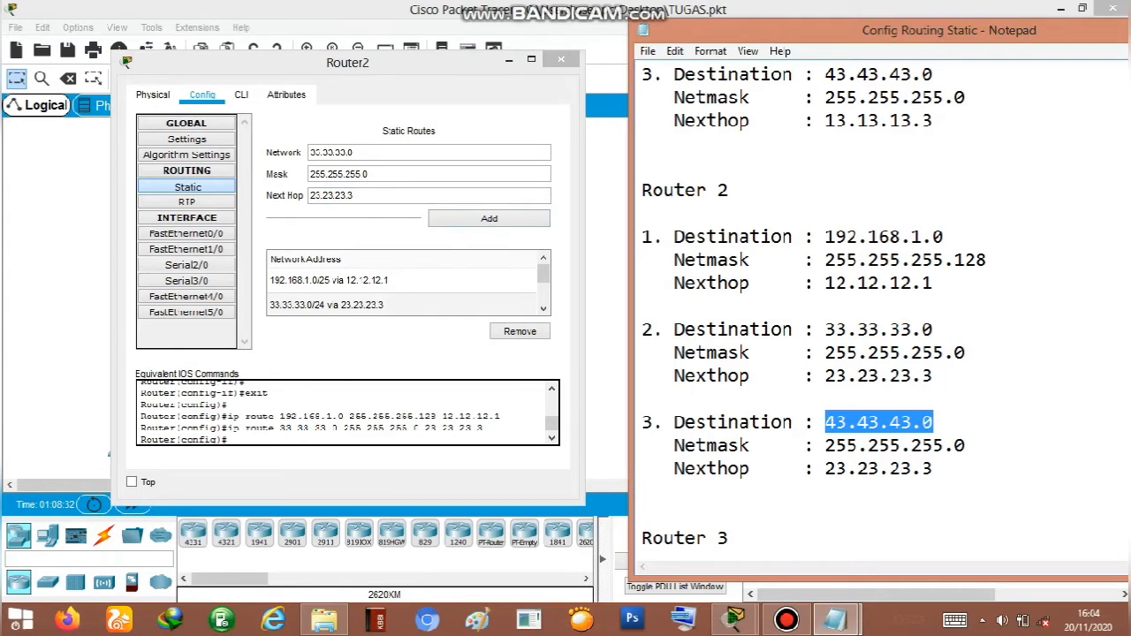
{"action": "left_click", "coordinate": [332, 152]}
{"action": "double_click", "coordinate": [331, 152]}
{"action": "key", "text": "ctrl+v"}
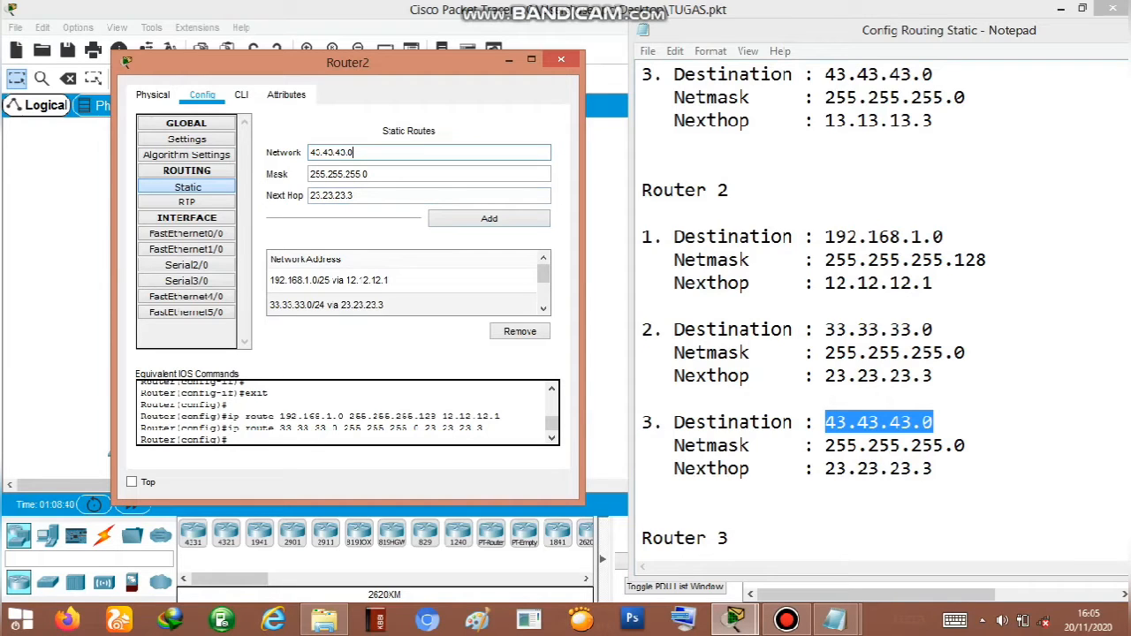
{"action": "left_click", "coordinate": [489, 219]}
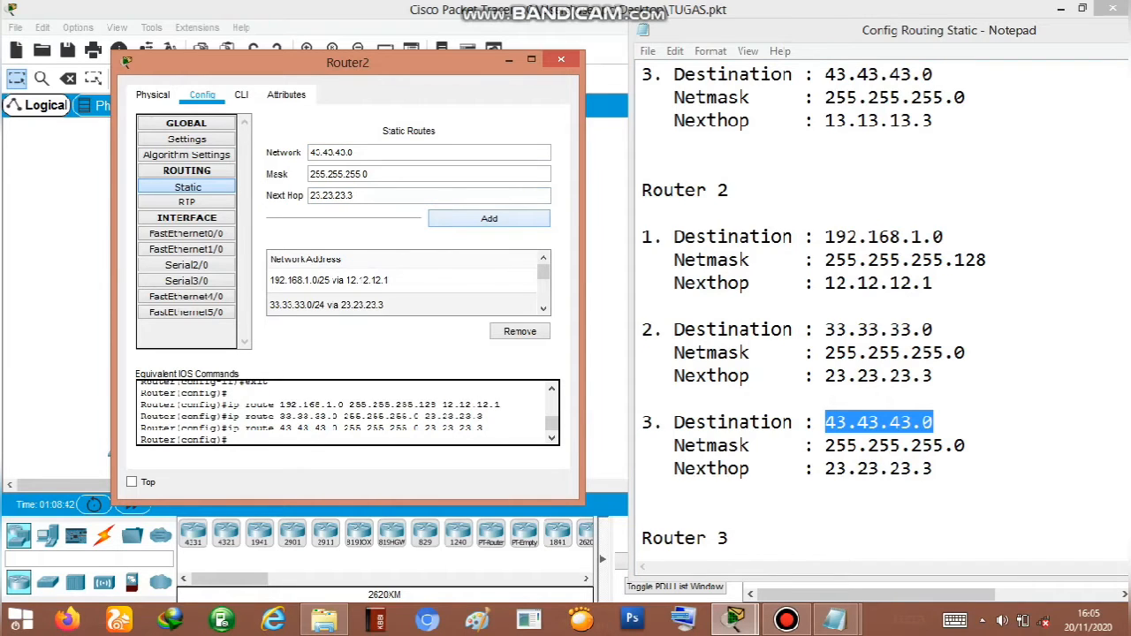
{"action": "left_click", "coordinate": [561, 59]}
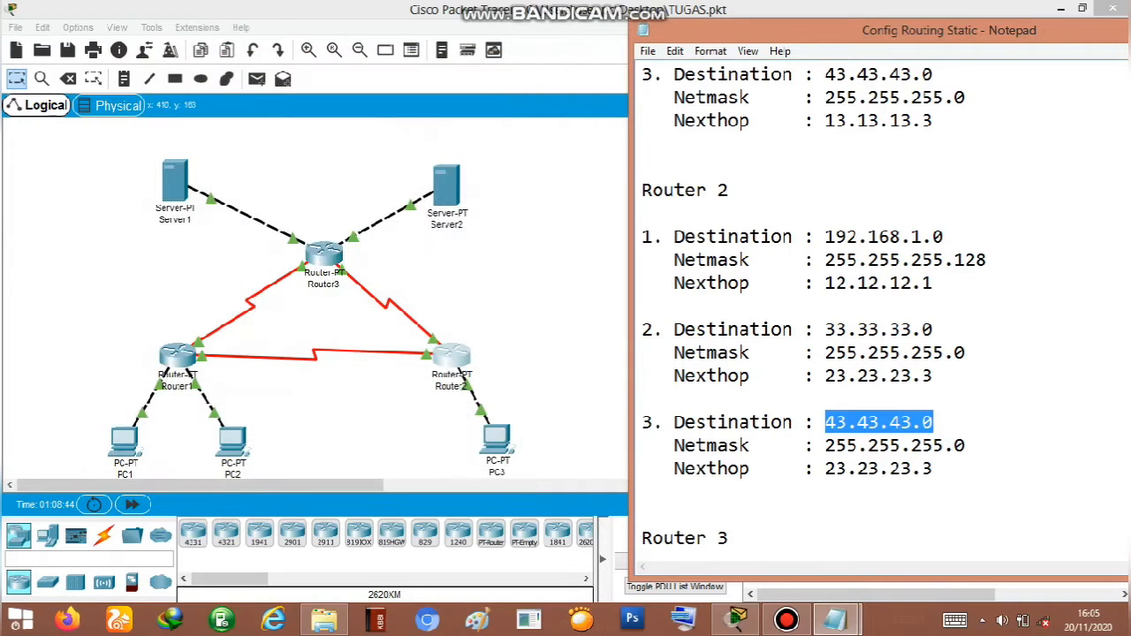
Open Router3's static routing settings and place the Router 3 section of the Config Routing Static notes beside them
{"action": "left_click", "coordinate": [733, 619]}
{"action": "left_click", "coordinate": [455, 362]}
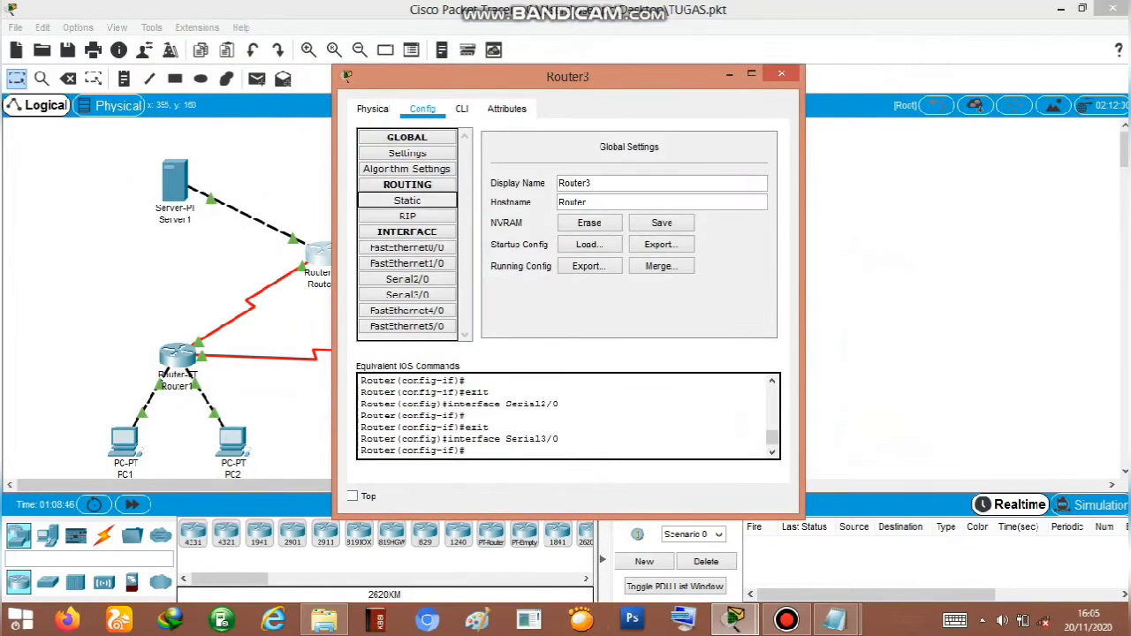
{"action": "left_click", "coordinate": [407, 200]}
{"action": "left_click_drag", "start_coordinate": [567, 77], "coordinate": [366, 64]}
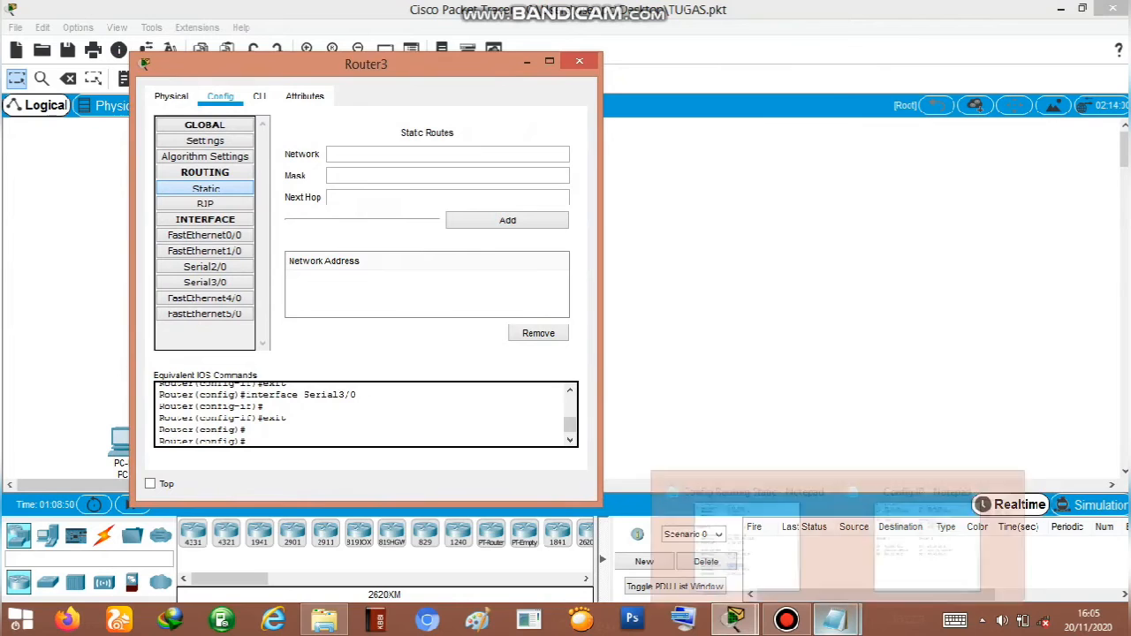
{"action": "left_click", "coordinate": [835, 619]}
{"action": "scroll", "coordinate": [875, 353], "scroll_direction": "down", "scroll_amount": 3}
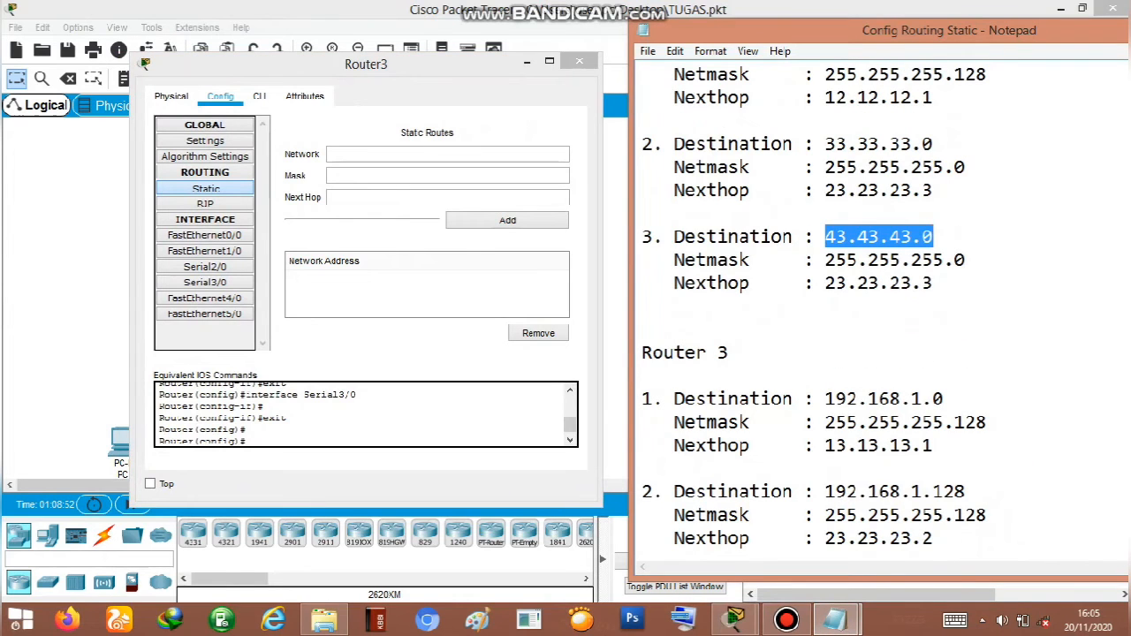
{"action": "left_click", "coordinate": [727, 352]}
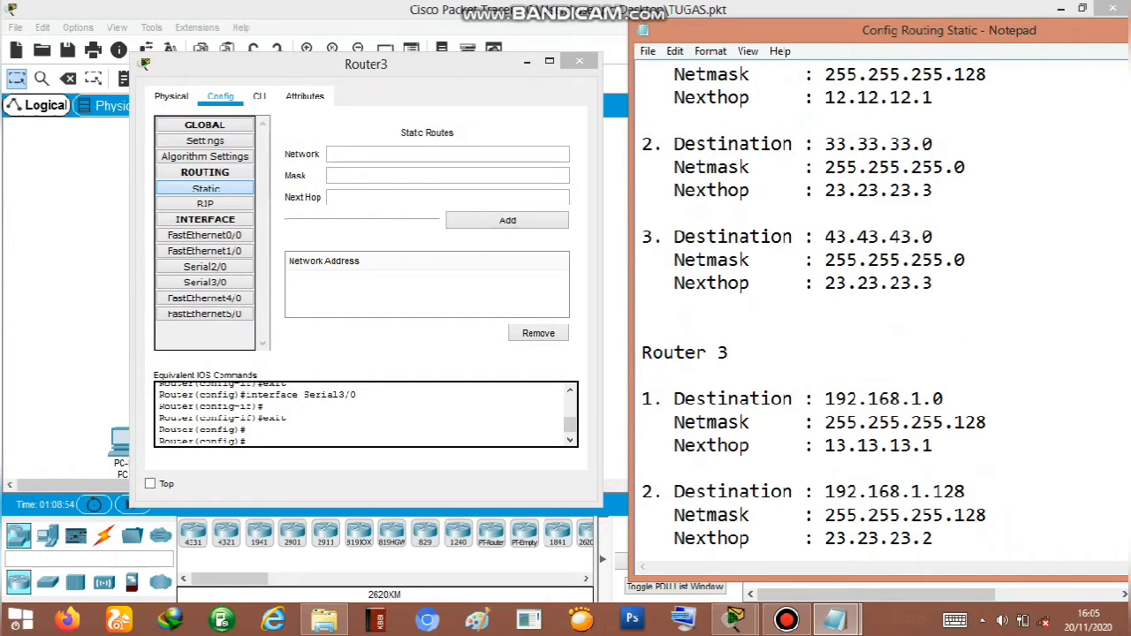
Copy the first Router 3 destination 192.168.1.0 and netmask 255.255.255.128 from the notes into Router3's static route network and mask
{"action": "double_click", "coordinate": [857, 399]}
{"action": "key", "text": "ctrl+c"}
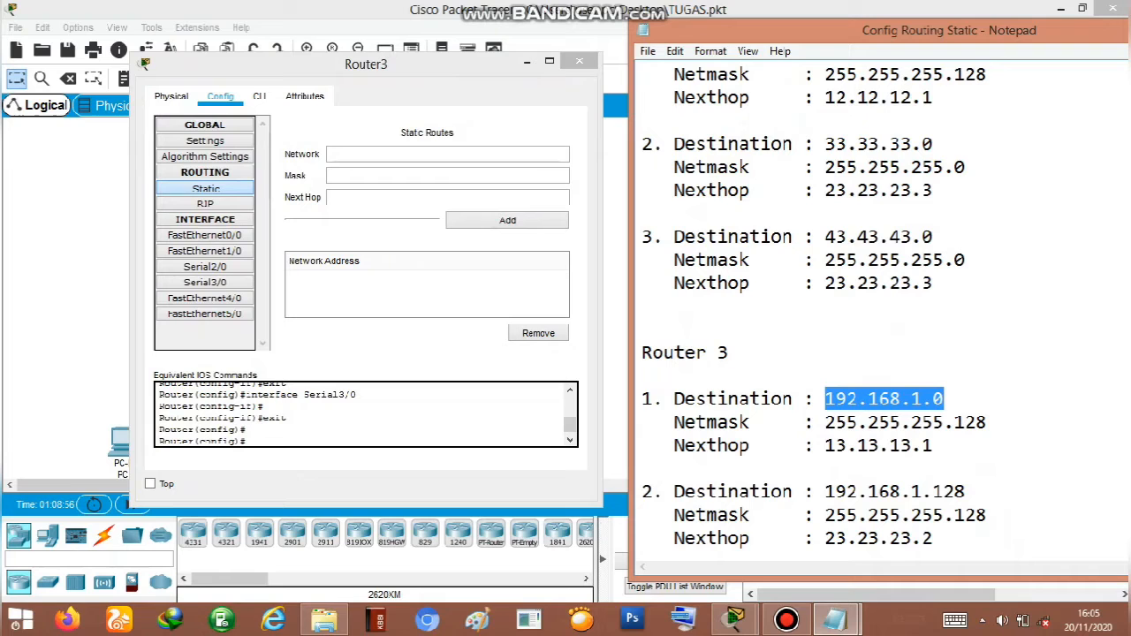
{"action": "left_click", "coordinate": [447, 153]}
{"action": "key", "text": "ctrl+v"}
{"action": "double_click", "coordinate": [905, 423]}
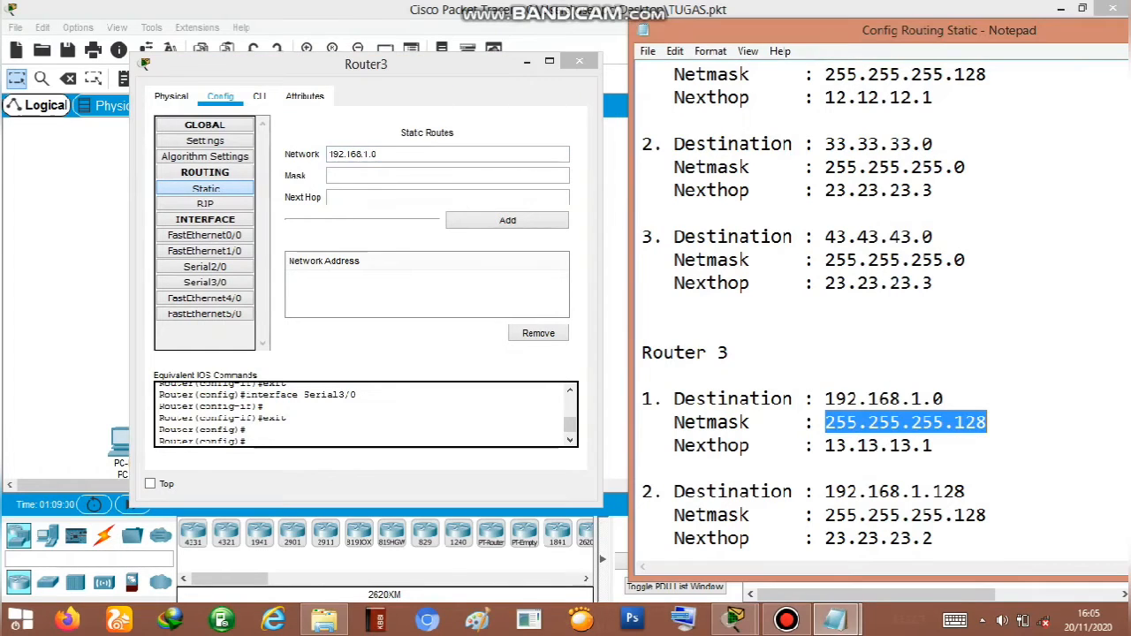
{"action": "key", "text": "ctrl+v"}
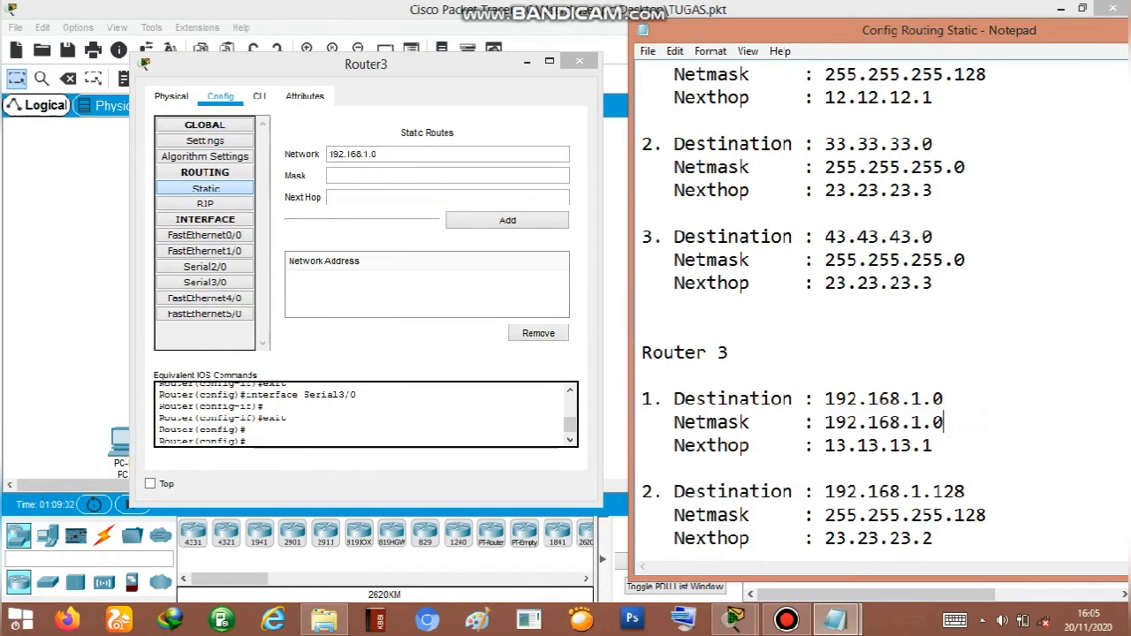
{"action": "key", "text": "ctrl+z"}
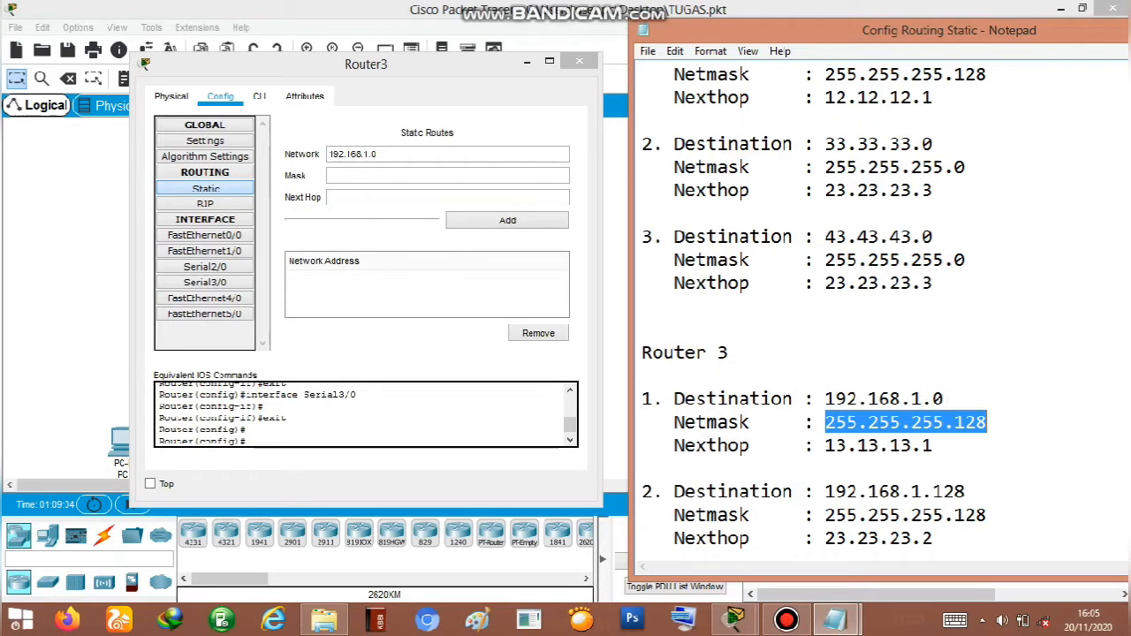
{"action": "key", "text": "ctrl+c"}
{"action": "left_click", "coordinate": [447, 175]}
{"action": "key", "text": "ctrl+v"}
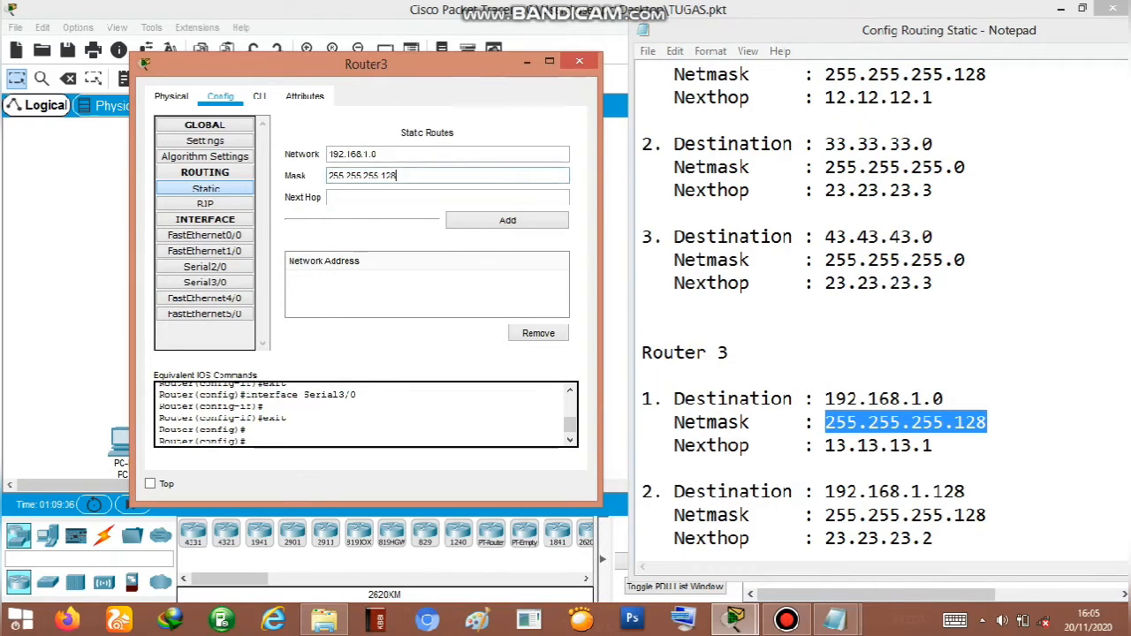
Copy the next hop 13.13.13.1 from the notes and add the 192.168.1.0 static route to Router3
{"action": "left_click", "coordinate": [847, 446]}
{"action": "double_click", "coordinate": [878, 445]}
{"action": "key", "text": "ctrl+c"}
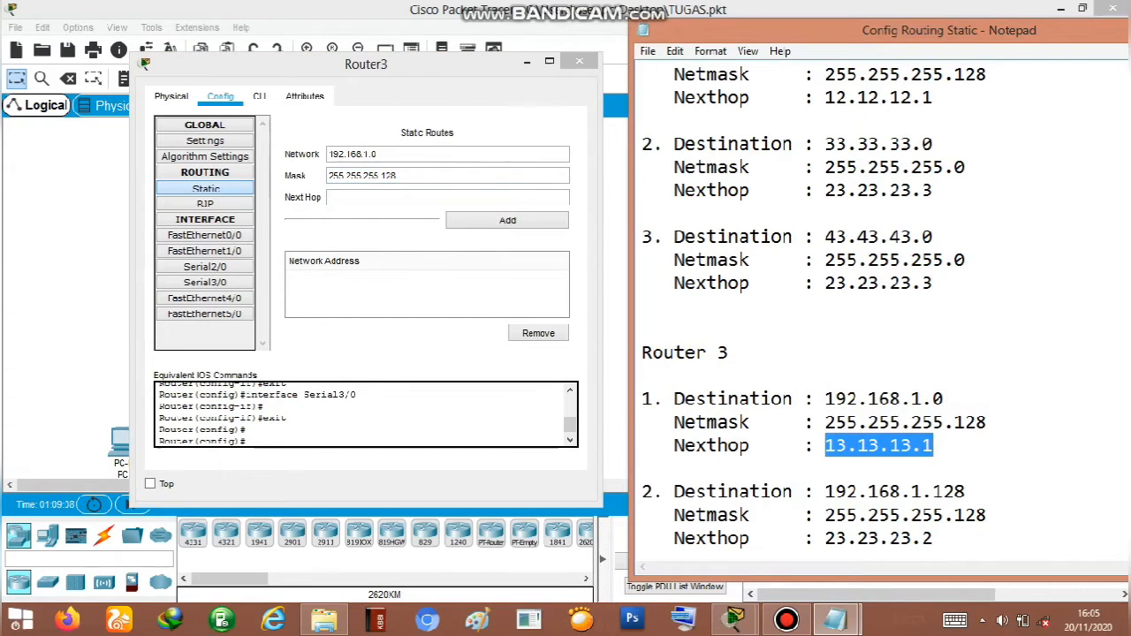
{"action": "left_click", "coordinate": [448, 198]}
{"action": "key", "text": "ctrl+v"}
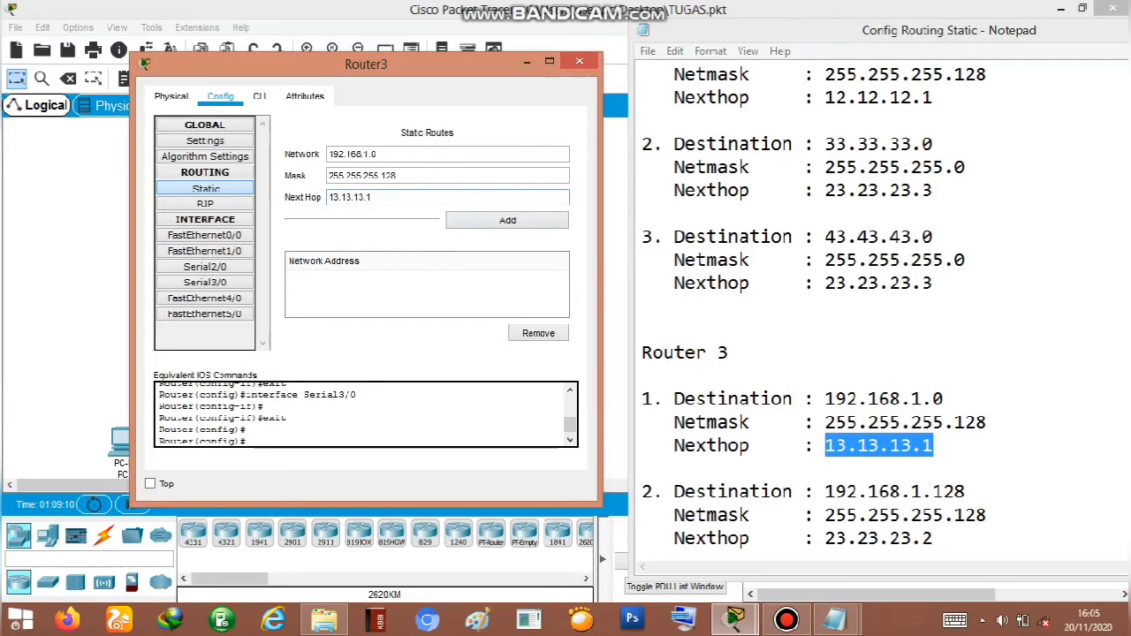
{"action": "left_click", "coordinate": [507, 220]}
Replace the network with 192.168.1.128 and the next hop with 23.23.23.2 from the notes, and add this second static route to Router3
{"action": "double_click", "coordinate": [894, 492]}
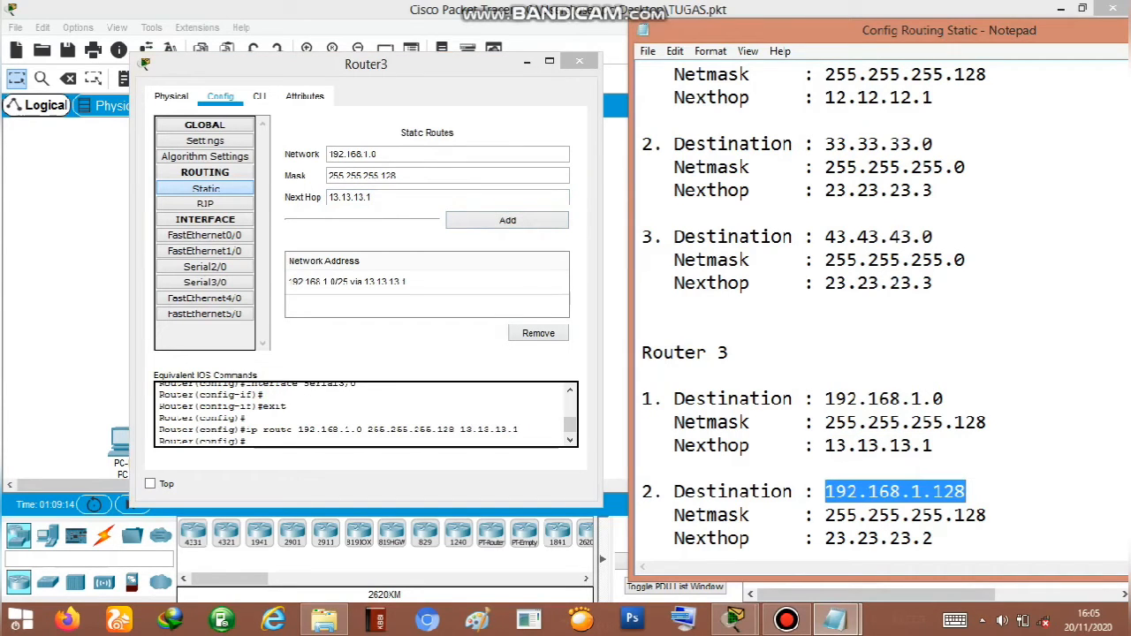
{"action": "double_click", "coordinate": [352, 154]}
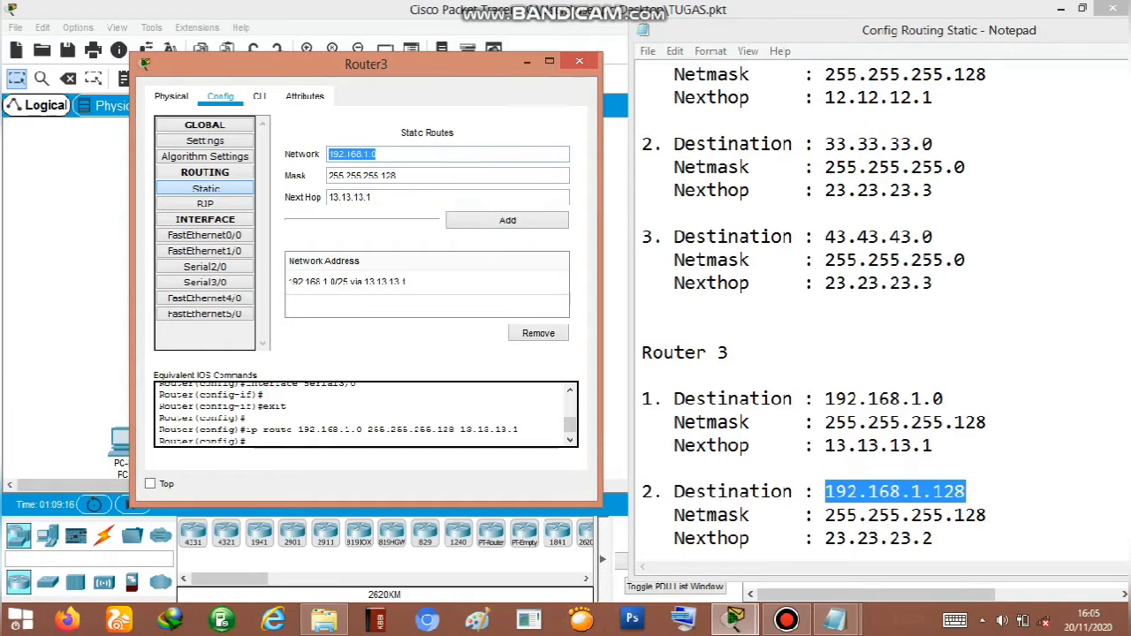
{"action": "key", "text": "ctrl+v"}
{"action": "double_click", "coordinate": [905, 514]}
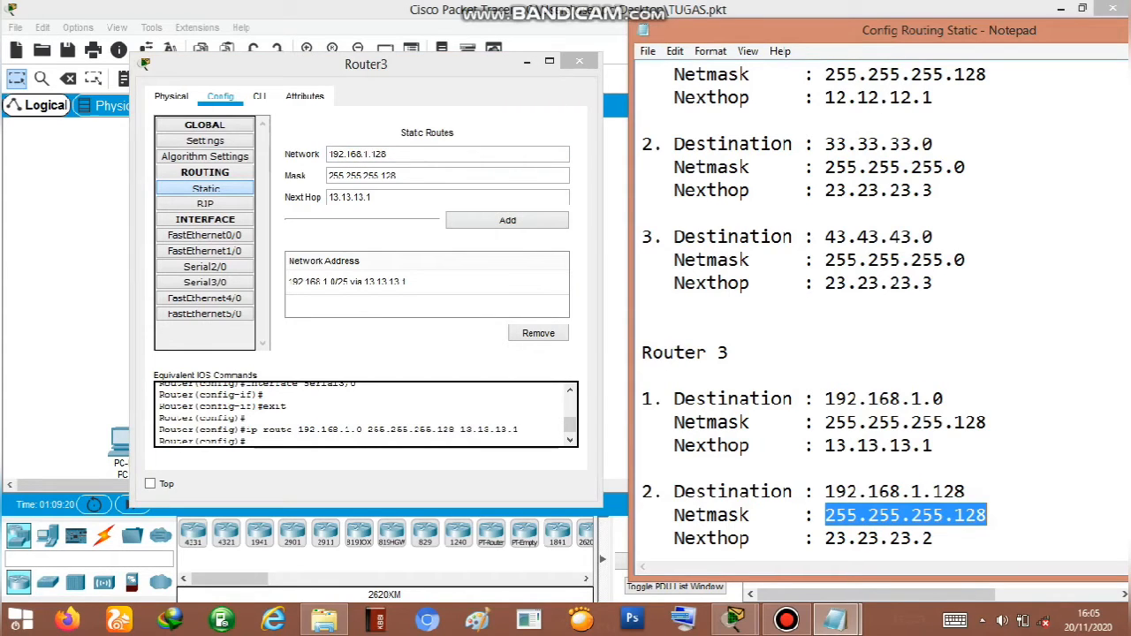
{"action": "double_click", "coordinate": [879, 538]}
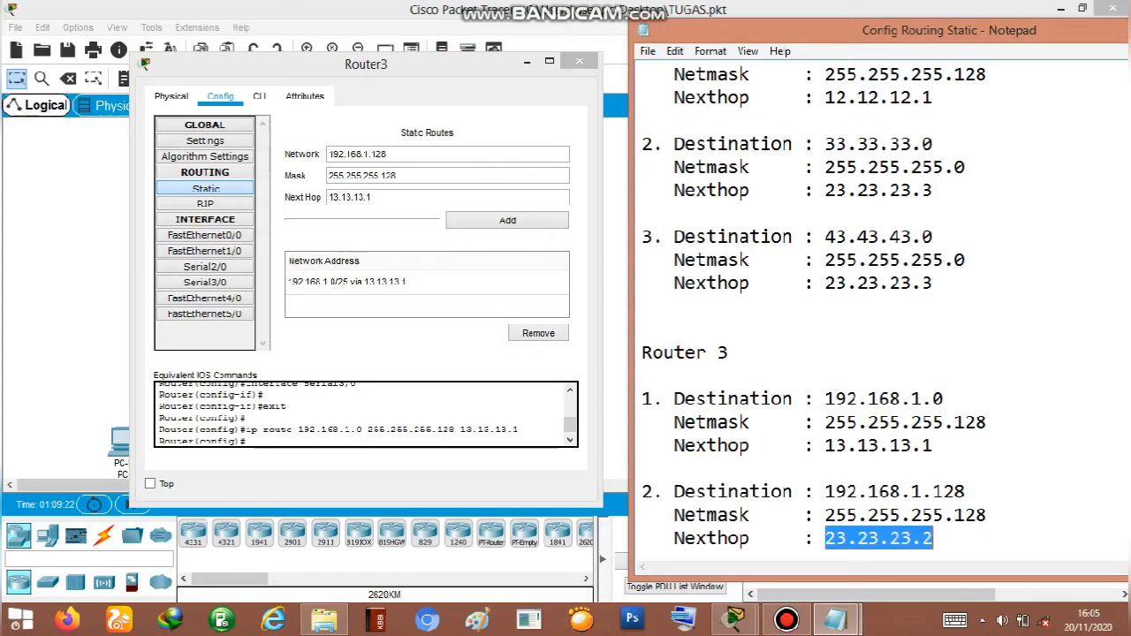
{"action": "triple_click", "coordinate": [345, 197]}
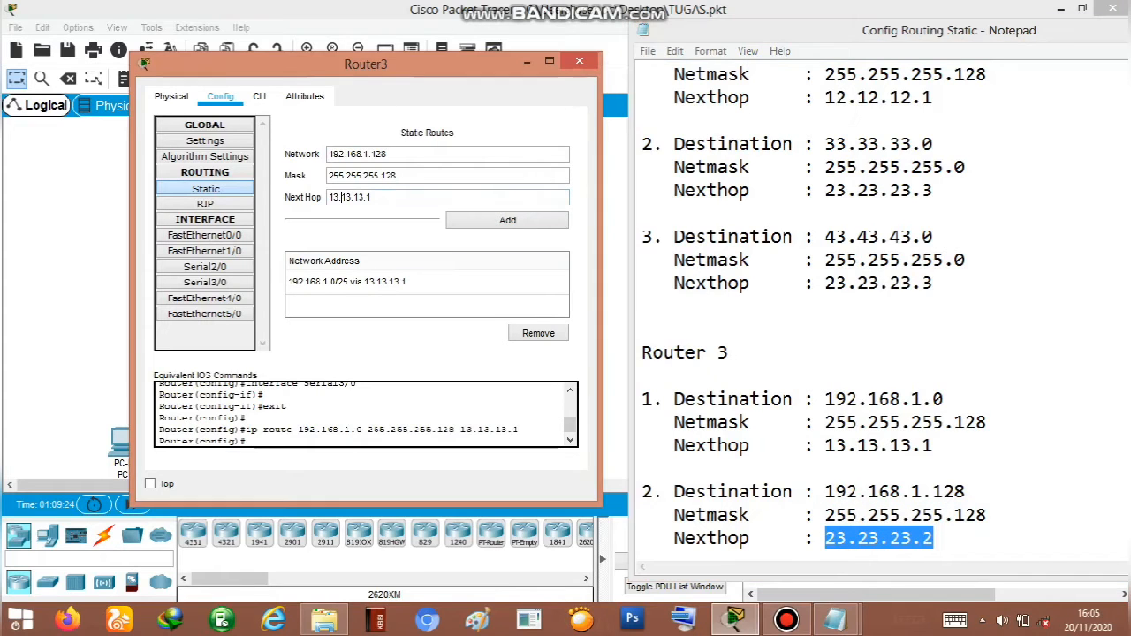
{"action": "key", "text": "ctrl+v"}
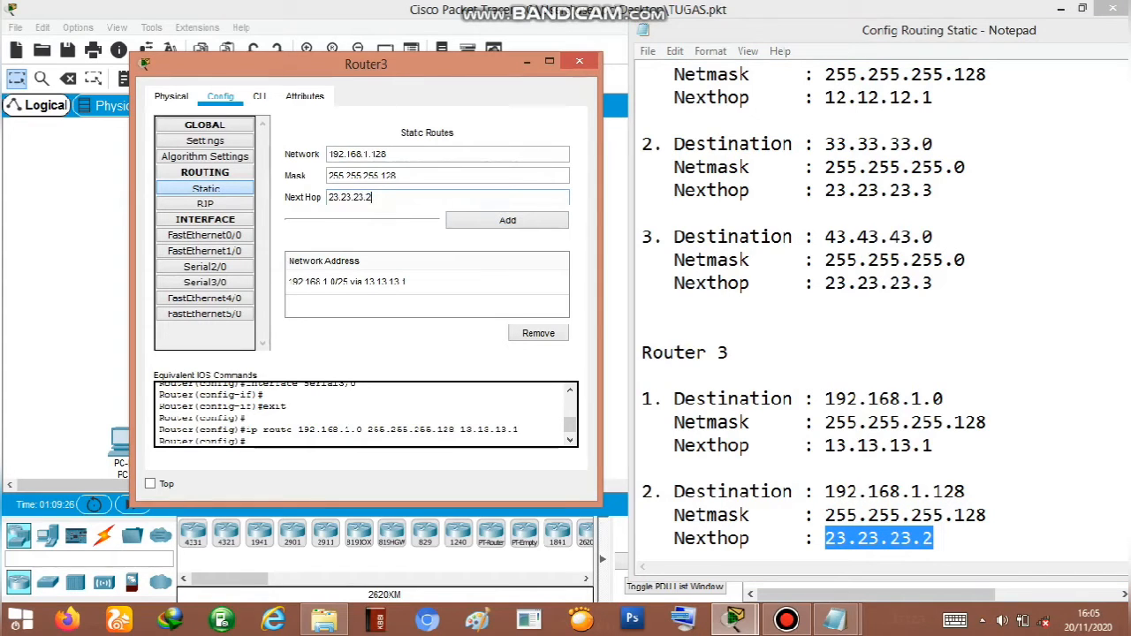
{"action": "left_click", "coordinate": [508, 220]}
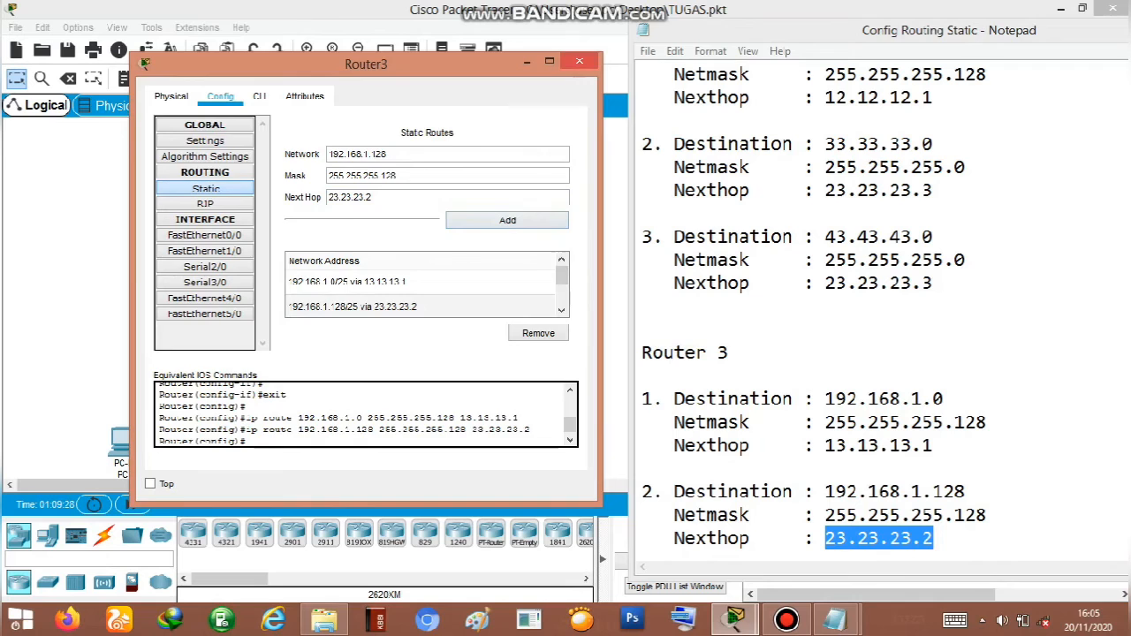
Close Router3's settings and minimize the Config Routing Static notes to reveal the whole topology
{"action": "left_click", "coordinate": [579, 60]}
{"action": "left_click_drag", "start_coordinate": [884, 30], "coordinate": [717, 45]}
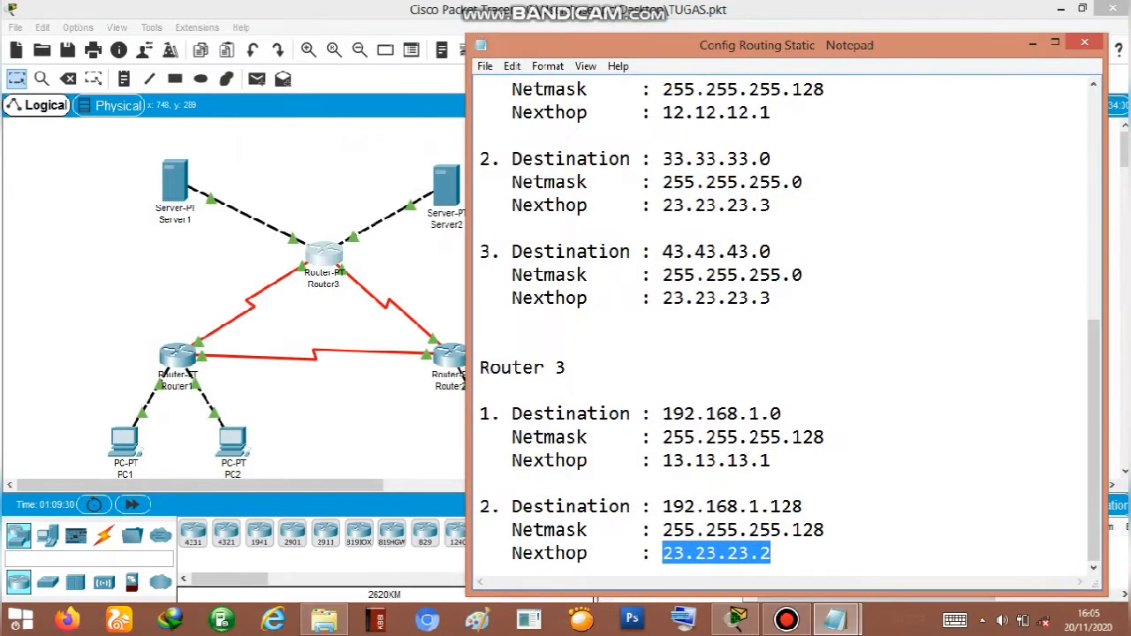
{"action": "left_click", "coordinate": [1033, 42]}
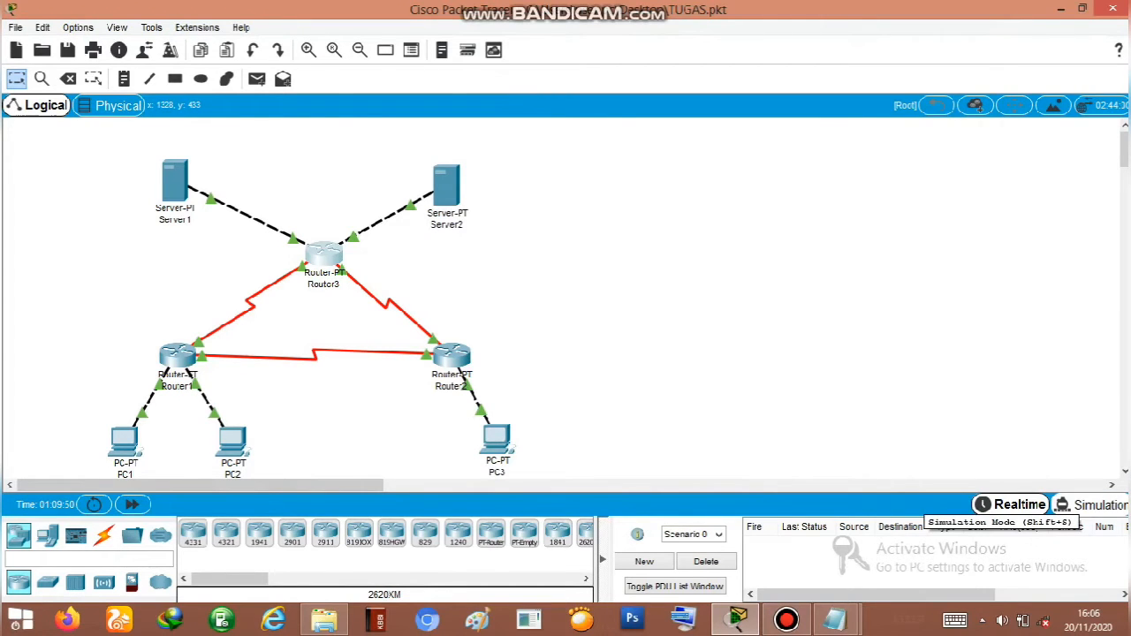
Switch to simulation mode and check that only ICMP is selected in the IPv4 event filters
{"action": "left_click", "coordinate": [1094, 505]}
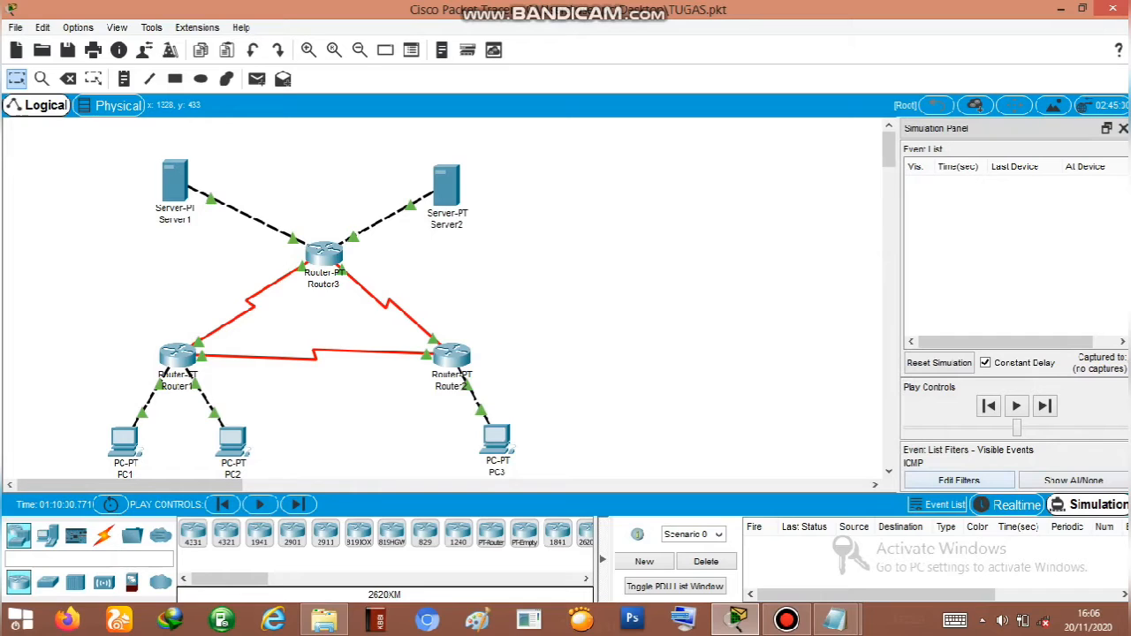
{"action": "left_click", "coordinate": [959, 480]}
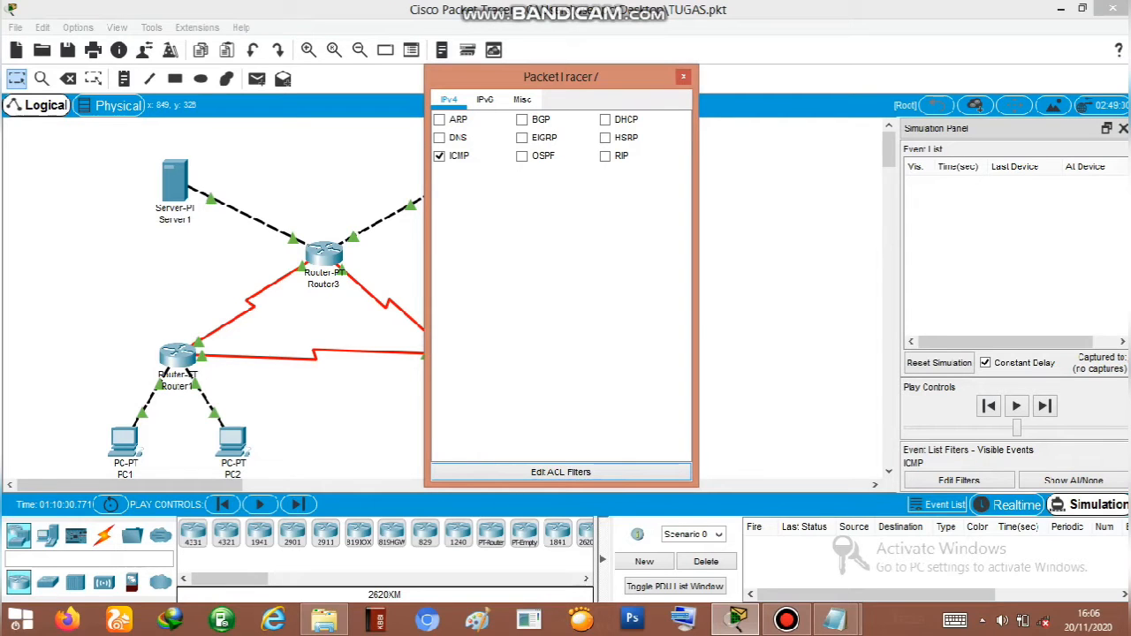
{"action": "left_click", "coordinate": [683, 77]}
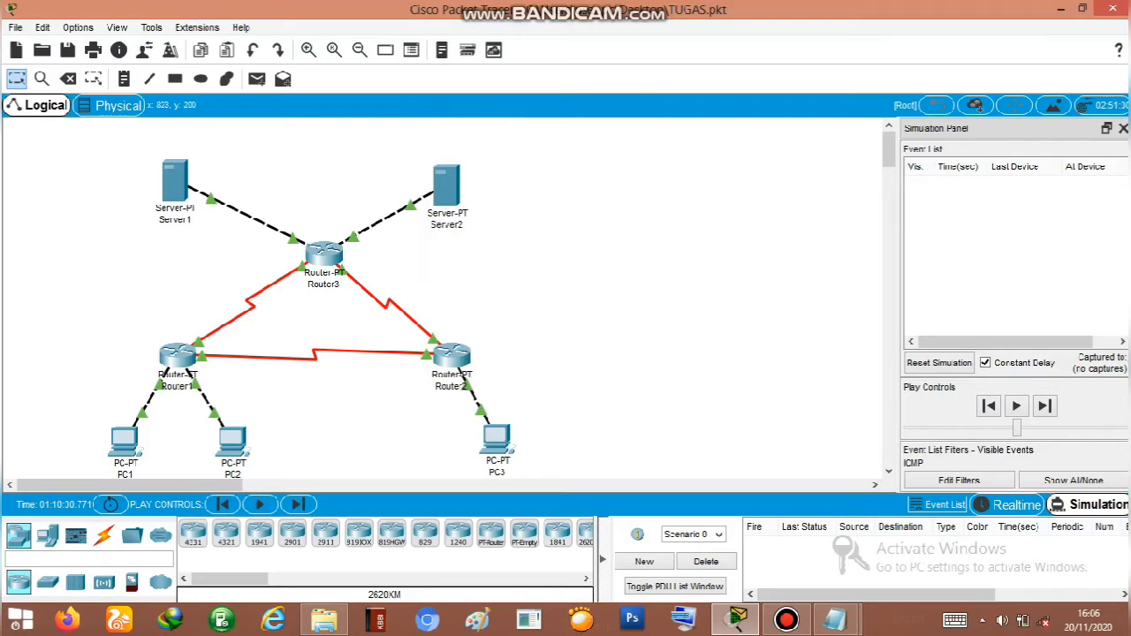
Send a simple PDU from PC1 to PC2 and step the simulation forward through its route there and back
{"action": "key", "text": "p"}
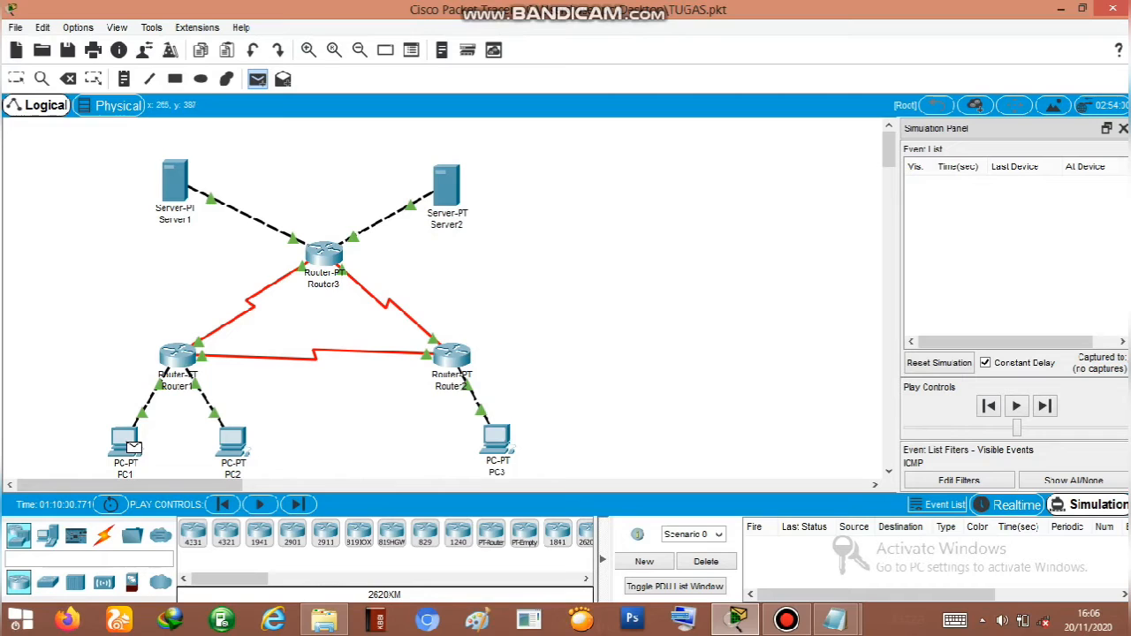
{"action": "left_click", "coordinate": [125, 442]}
{"action": "left_click", "coordinate": [233, 442]}
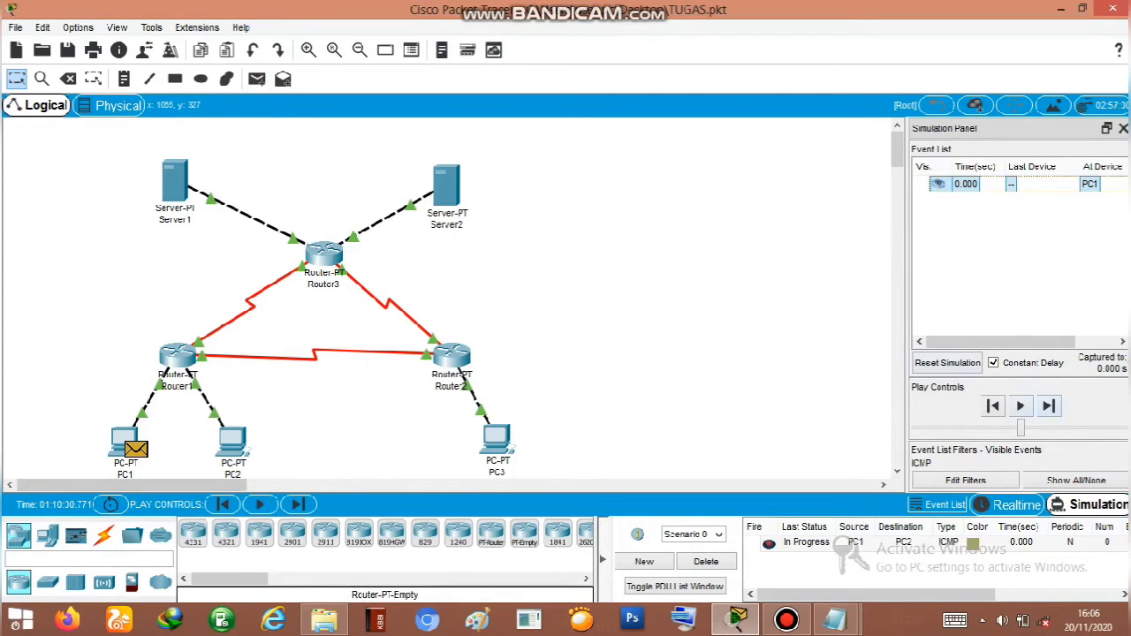
{"action": "left_click", "coordinate": [1048, 405]}
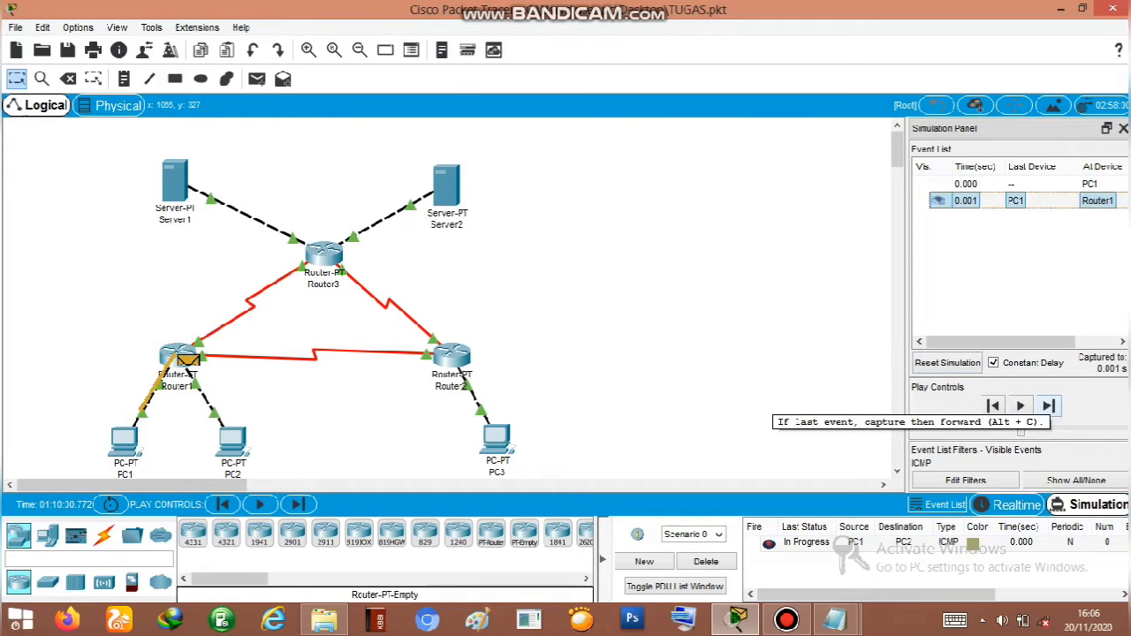
{"action": "left_click", "coordinate": [1048, 405]}
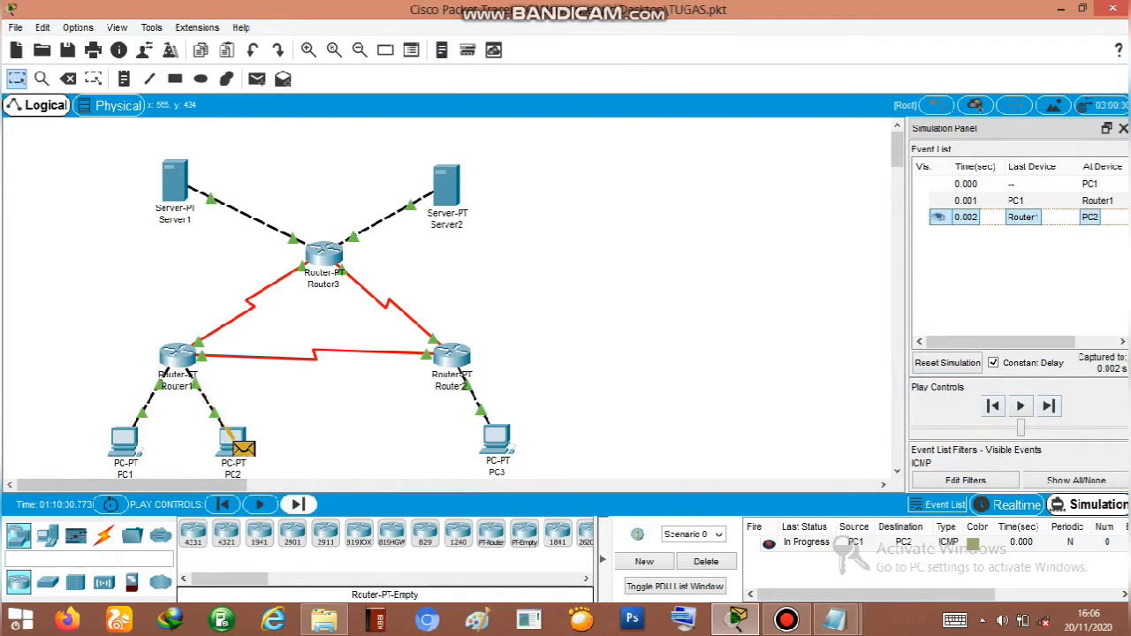
{"action": "left_click", "coordinate": [297, 503]}
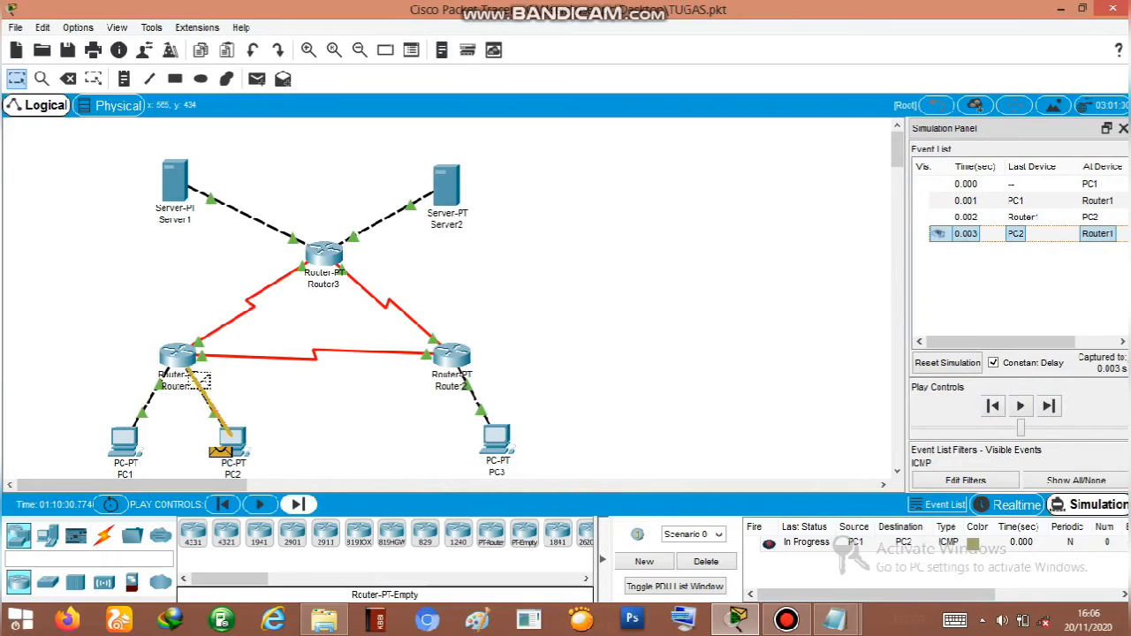
{"action": "left_click", "coordinate": [298, 504]}
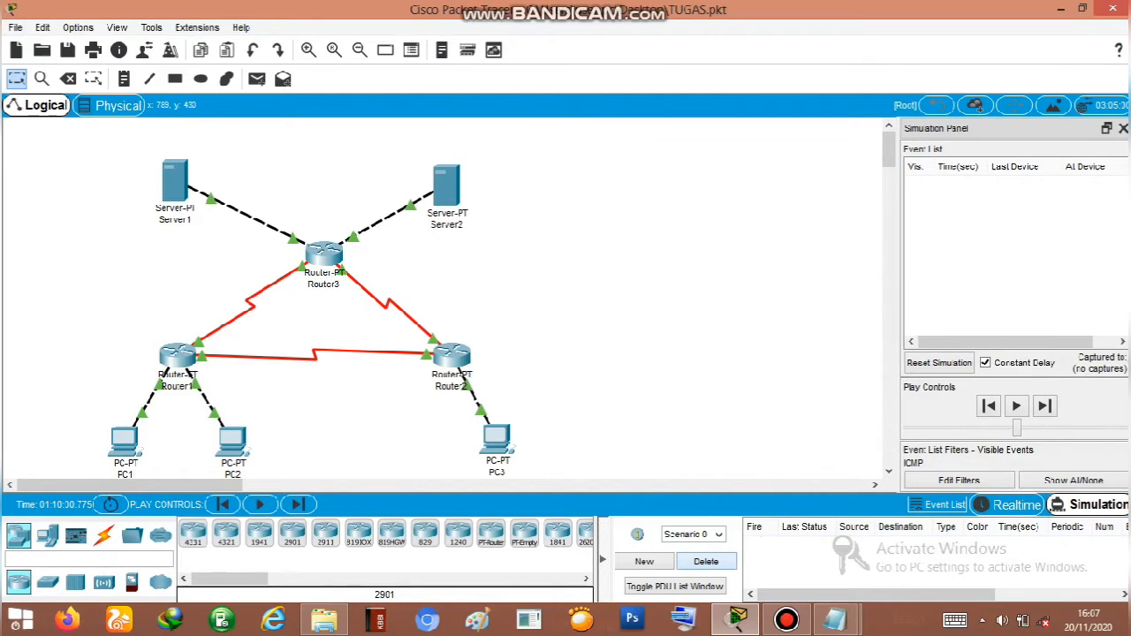
Send a simple PDU from PC1 to PC3 and step the simulation forward until its reply is back at PC1
{"action": "key", "text": "p"}
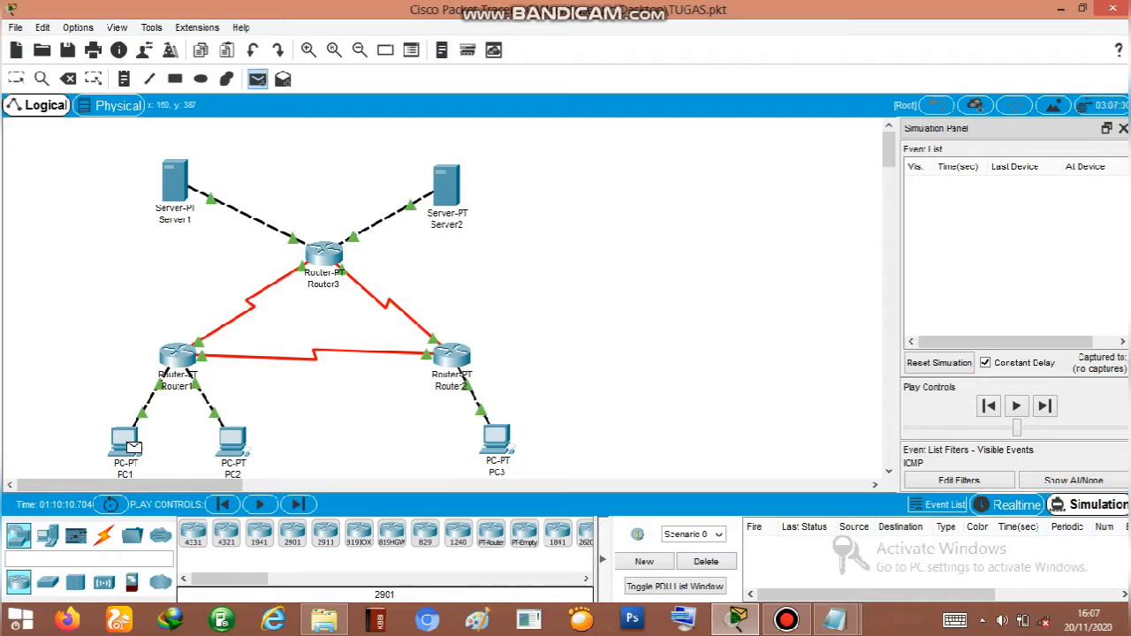
{"action": "left_click", "coordinate": [125, 442]}
{"action": "left_click", "coordinate": [497, 440]}
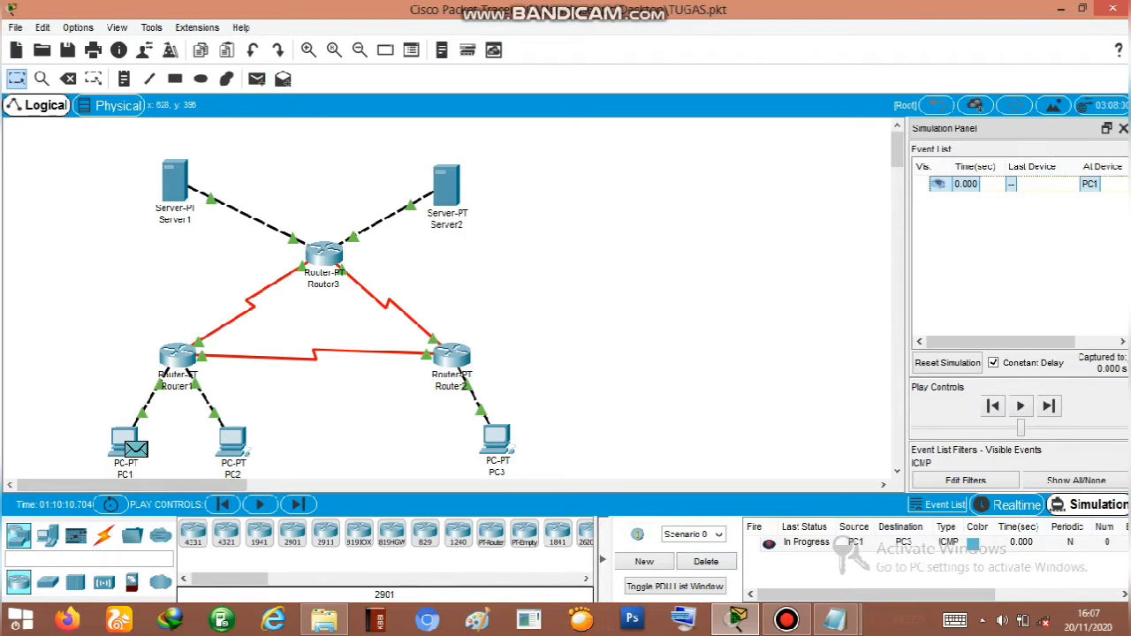
{"action": "left_click", "coordinate": [297, 504]}
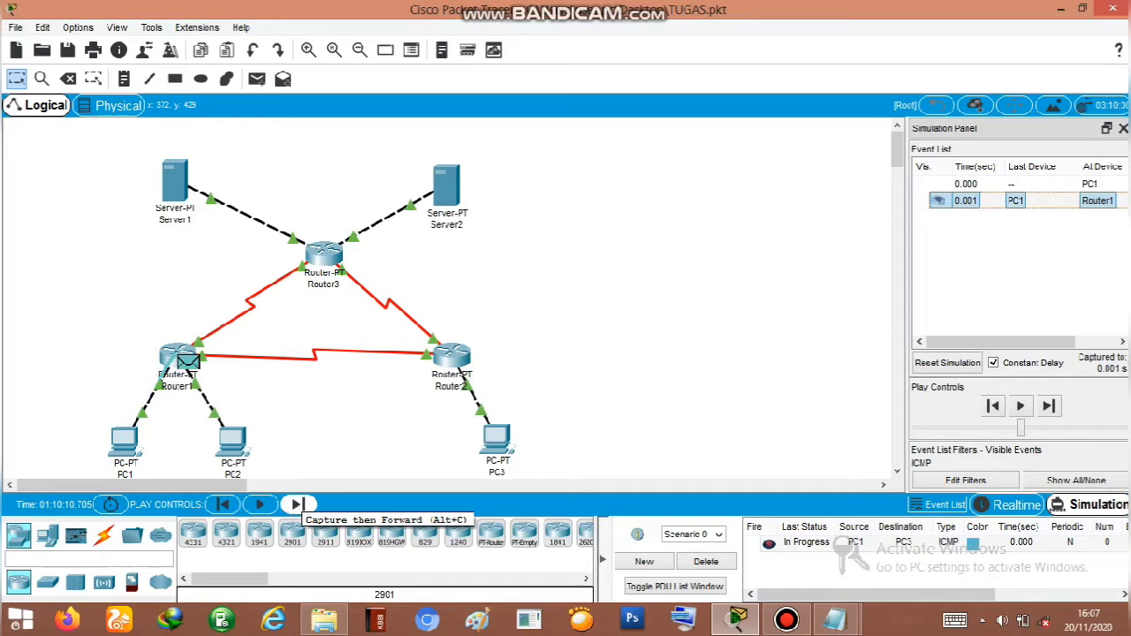
{"action": "left_click", "coordinate": [297, 504]}
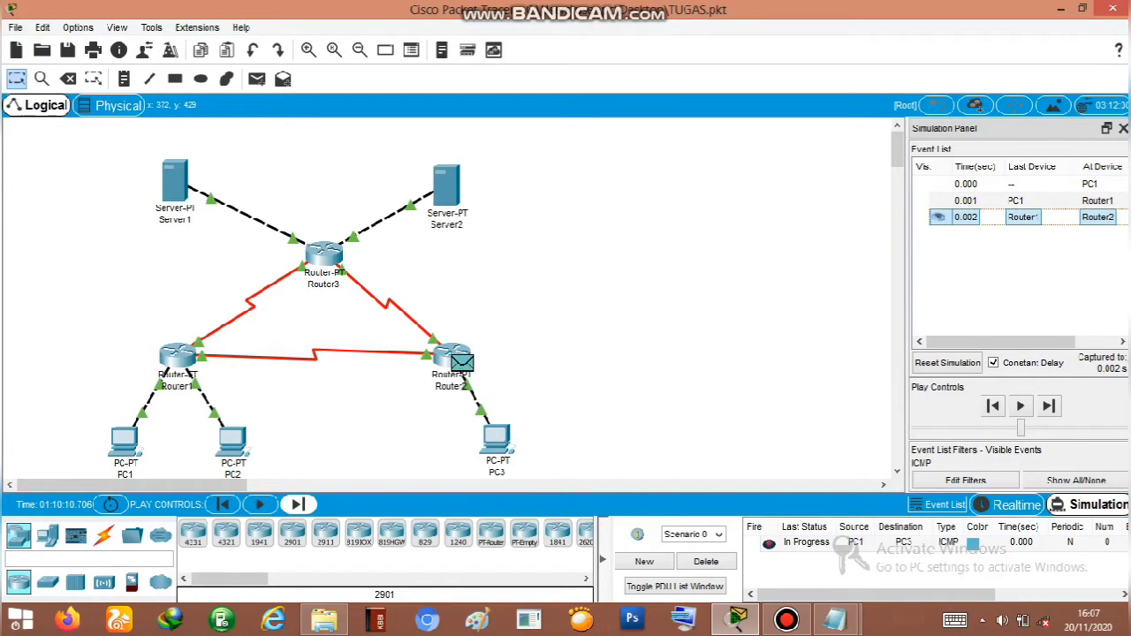
{"action": "left_click", "coordinate": [297, 504]}
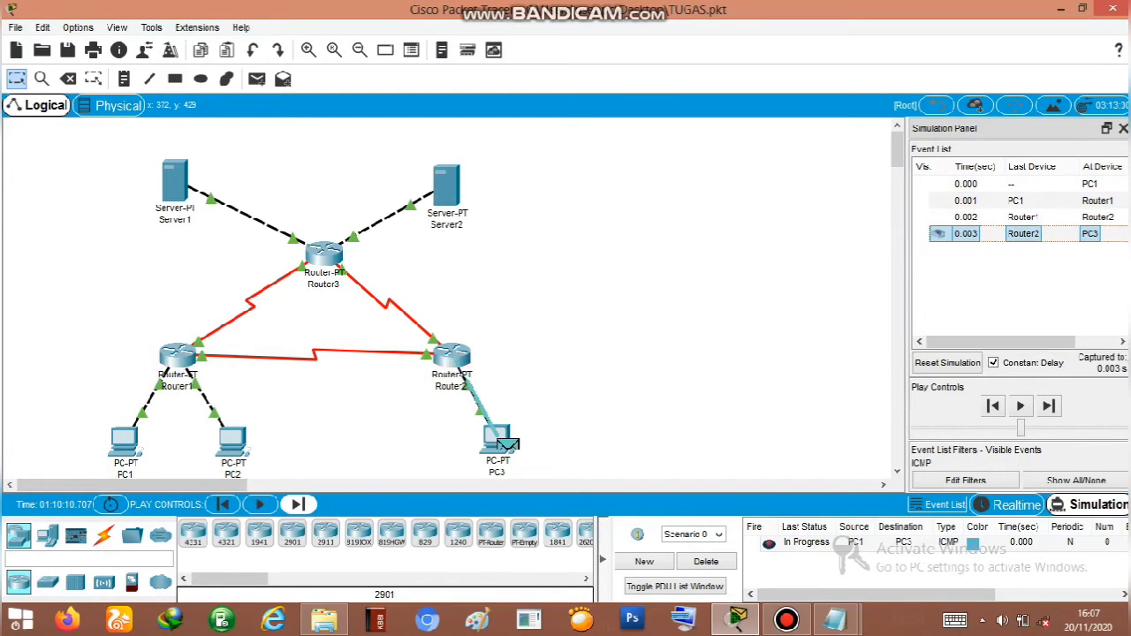
{"action": "left_click", "coordinate": [297, 504]}
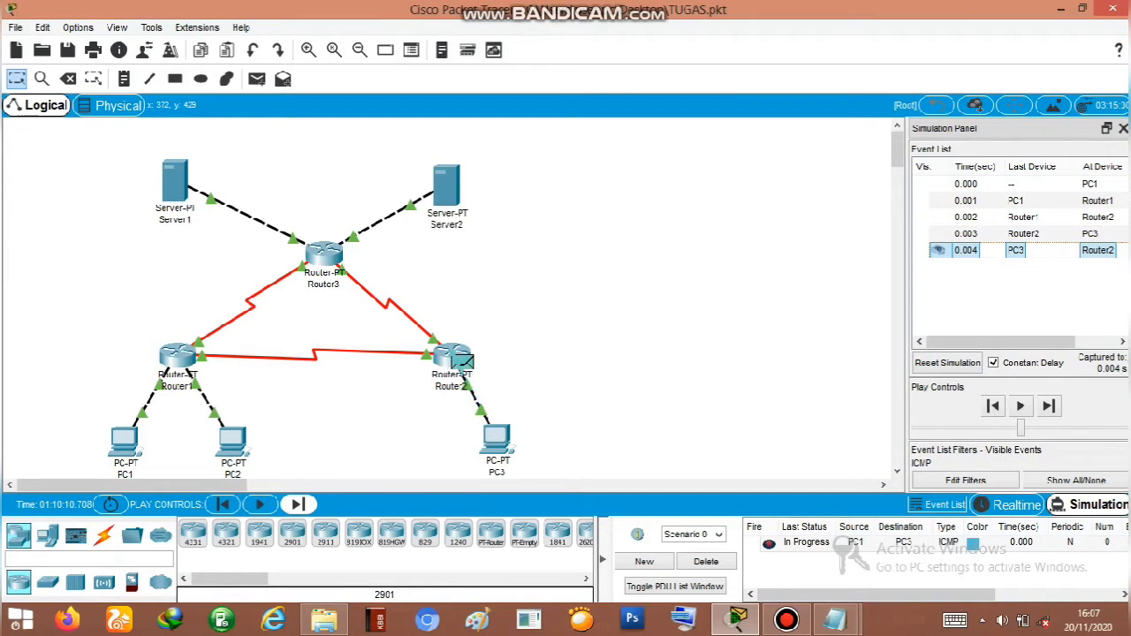
{"action": "left_click", "coordinate": [297, 504]}
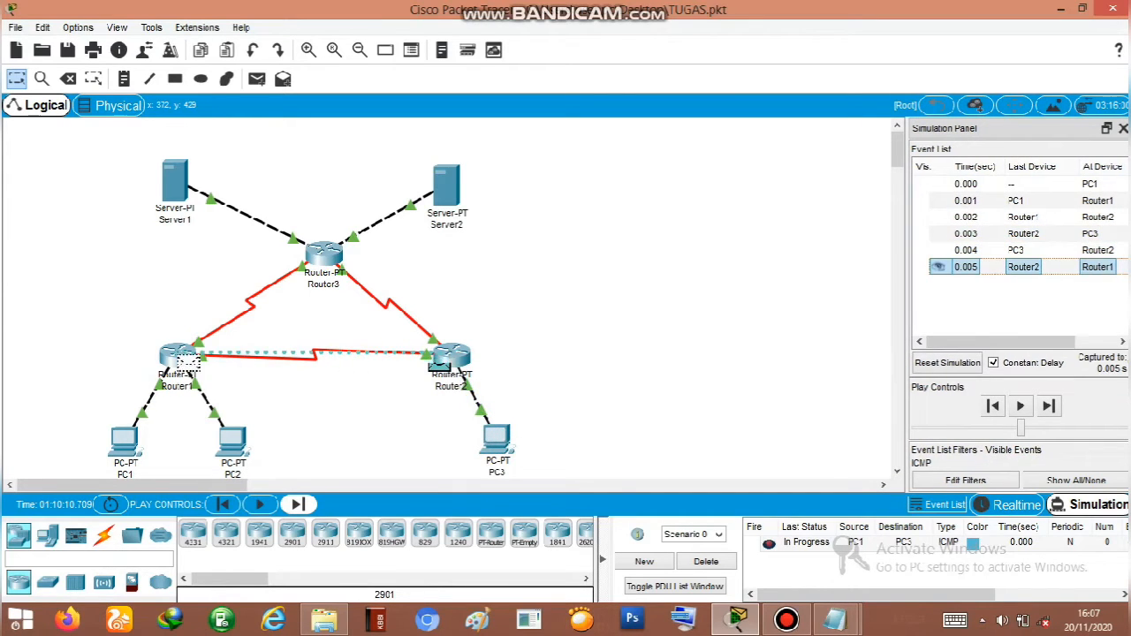
{"action": "left_click", "coordinate": [297, 504]}
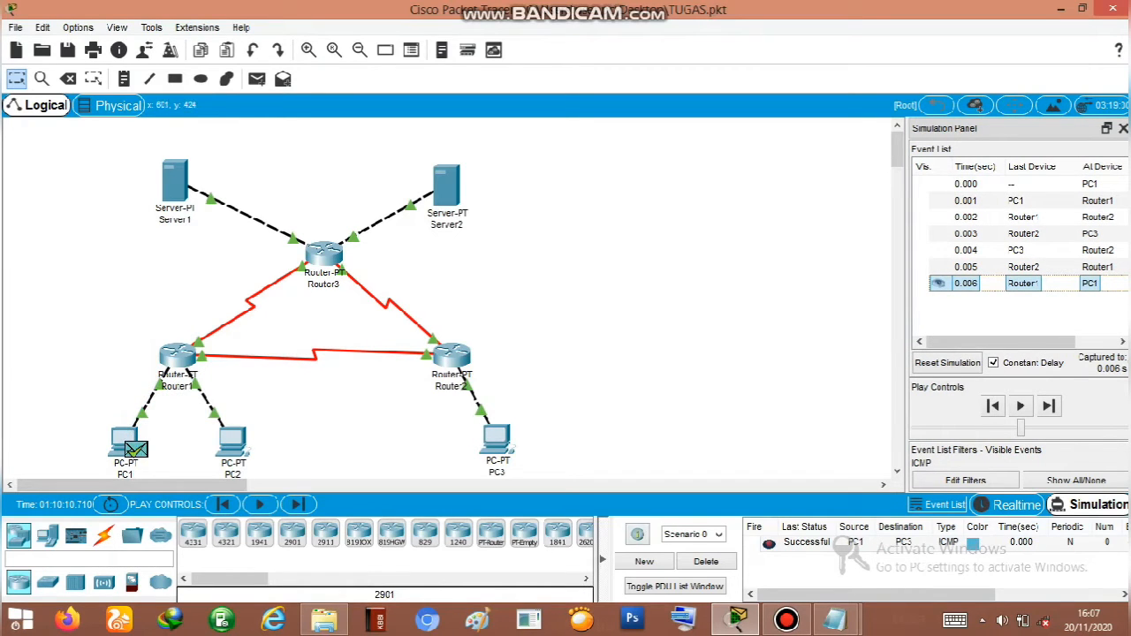
Clear the scenario and step a simple PDU from PC1 to Server1 forward along its whole route there and back
{"action": "left_click", "coordinate": [706, 563]}
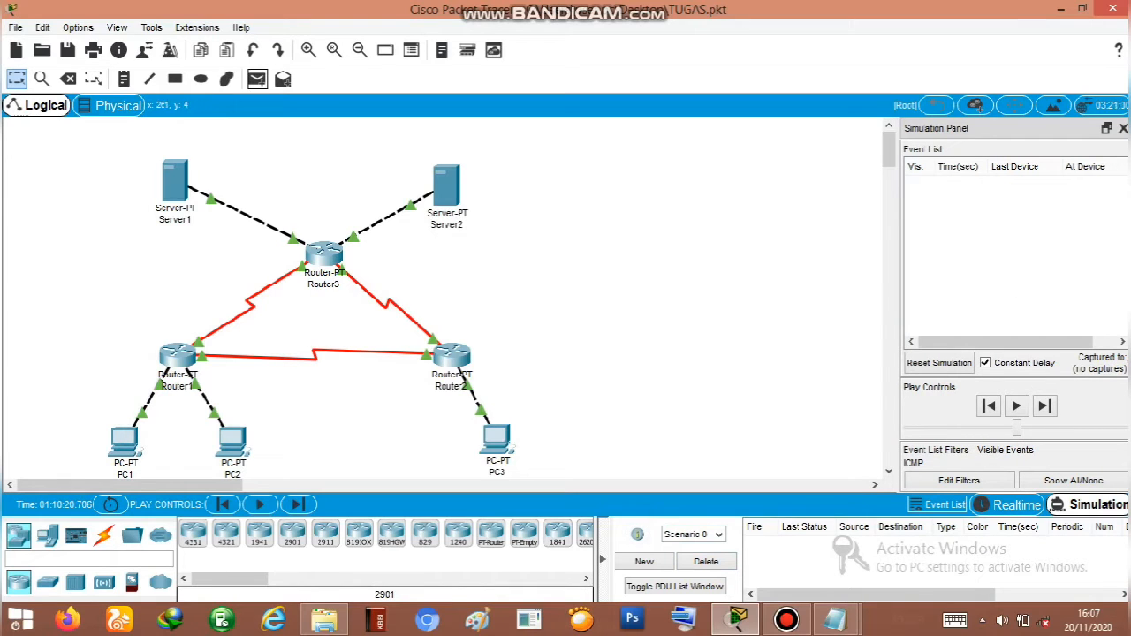
{"action": "left_click", "coordinate": [256, 80]}
{"action": "left_click", "coordinate": [175, 183]}
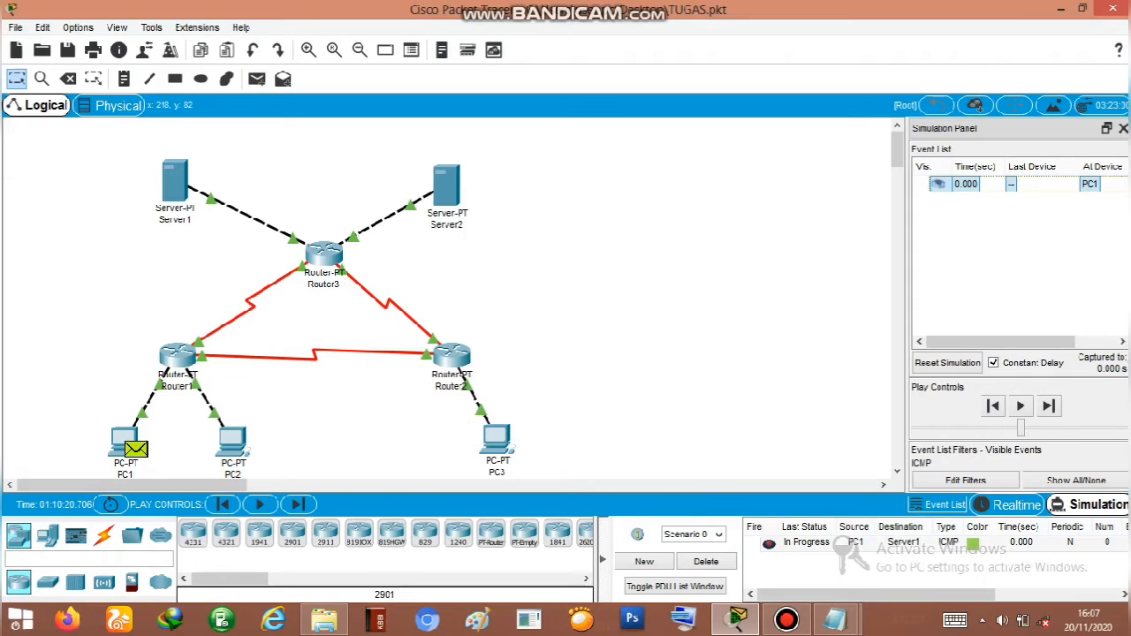
{"action": "left_click", "coordinate": [298, 504]}
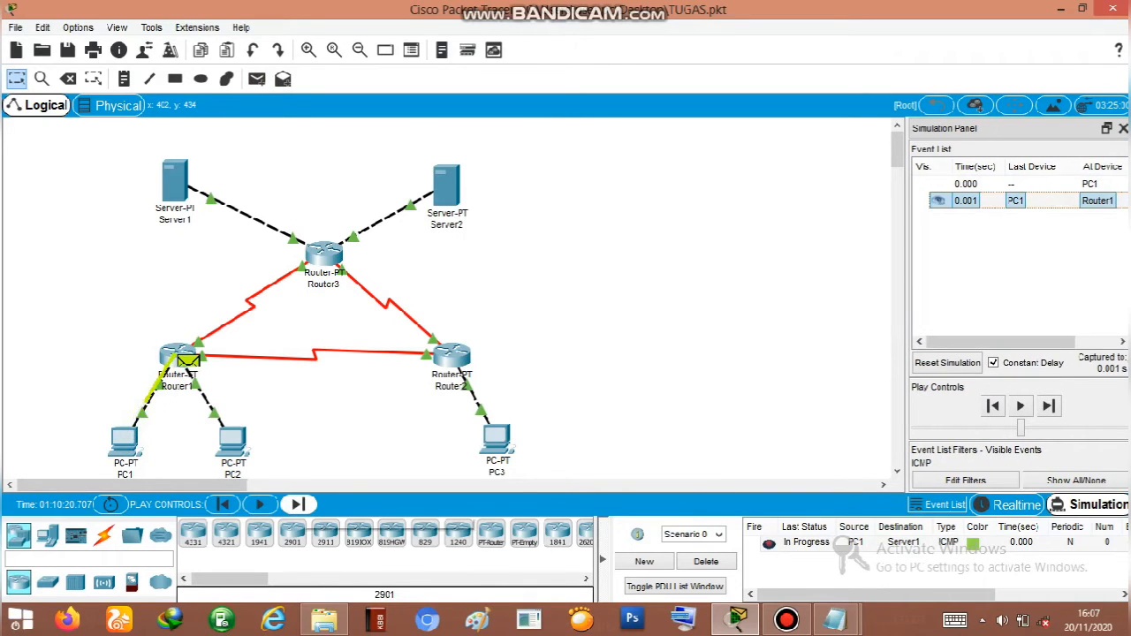
{"action": "left_click", "coordinate": [298, 504]}
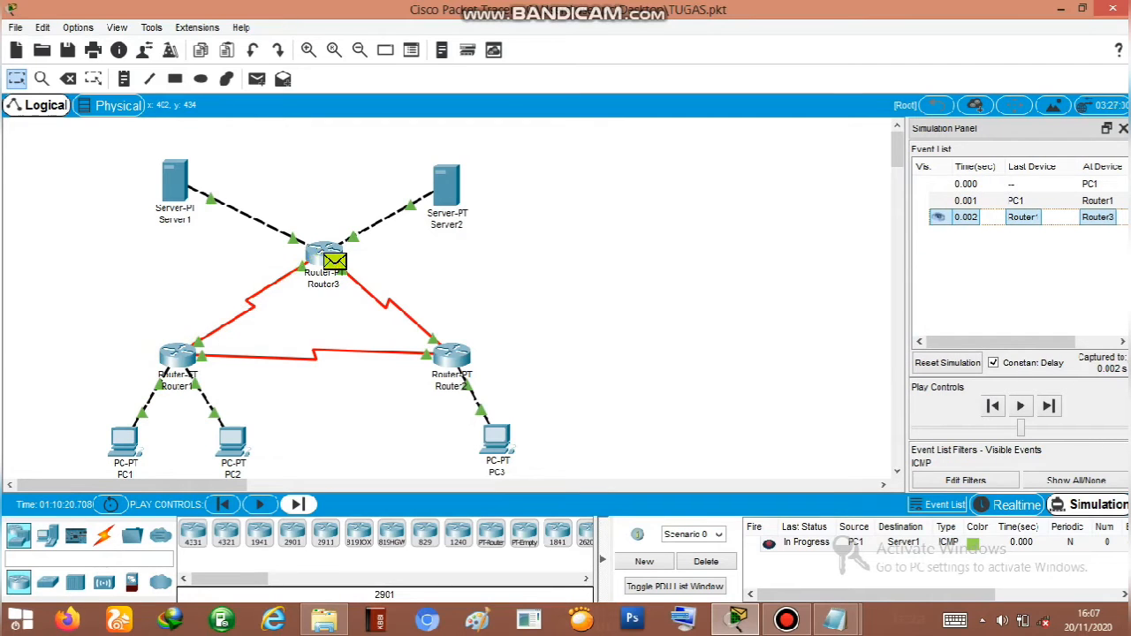
{"action": "left_click", "coordinate": [298, 504]}
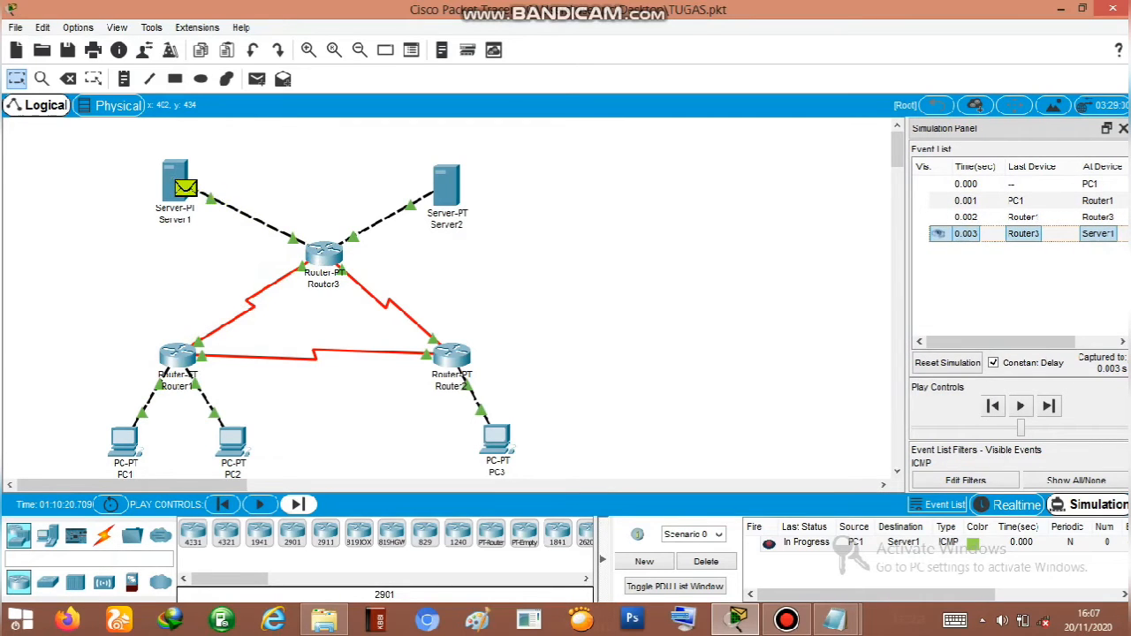
{"action": "left_click", "coordinate": [298, 504]}
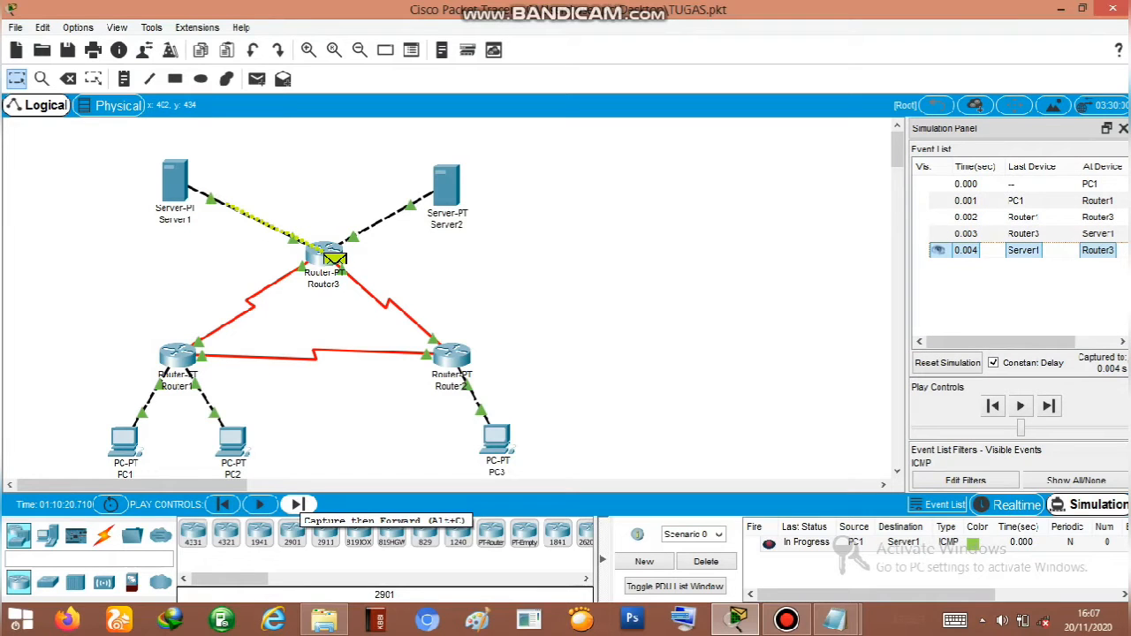
{"action": "left_click", "coordinate": [298, 504]}
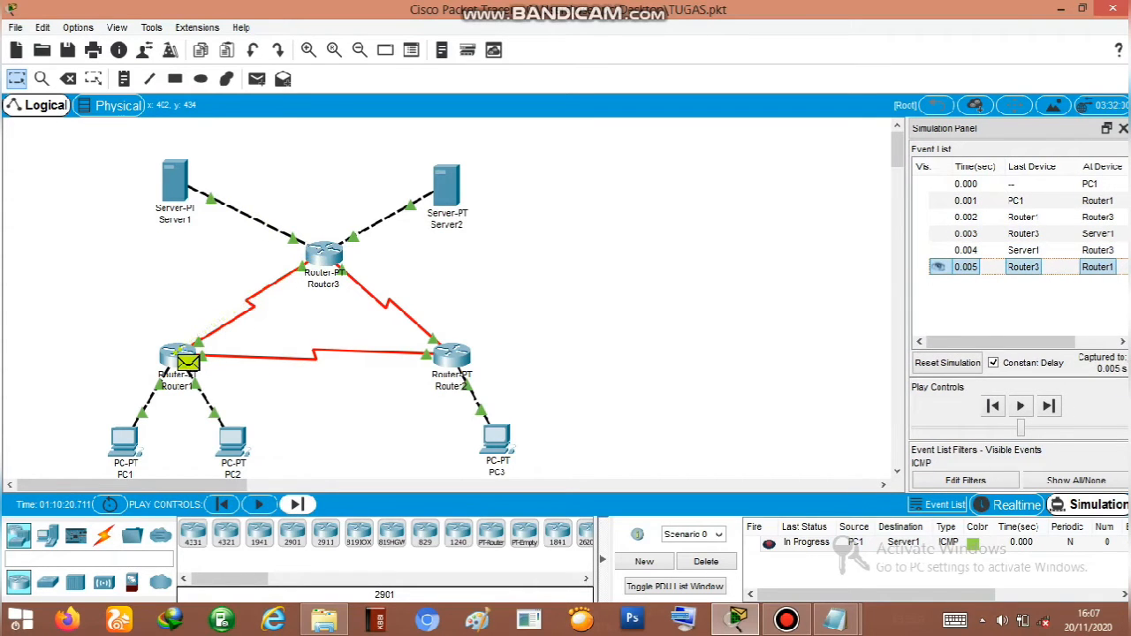
{"action": "left_click", "coordinate": [298, 504]}
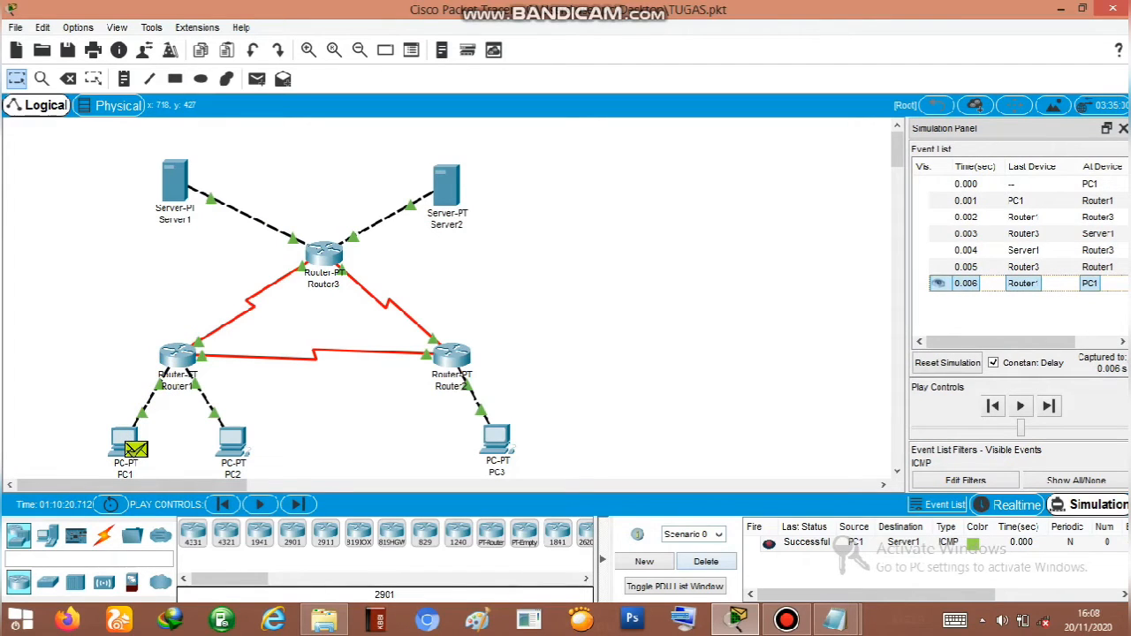
Clear the scenario and step a simple PDU from PC1 to Server2 forward along its whole route there and back
{"action": "left_click", "coordinate": [707, 563]}
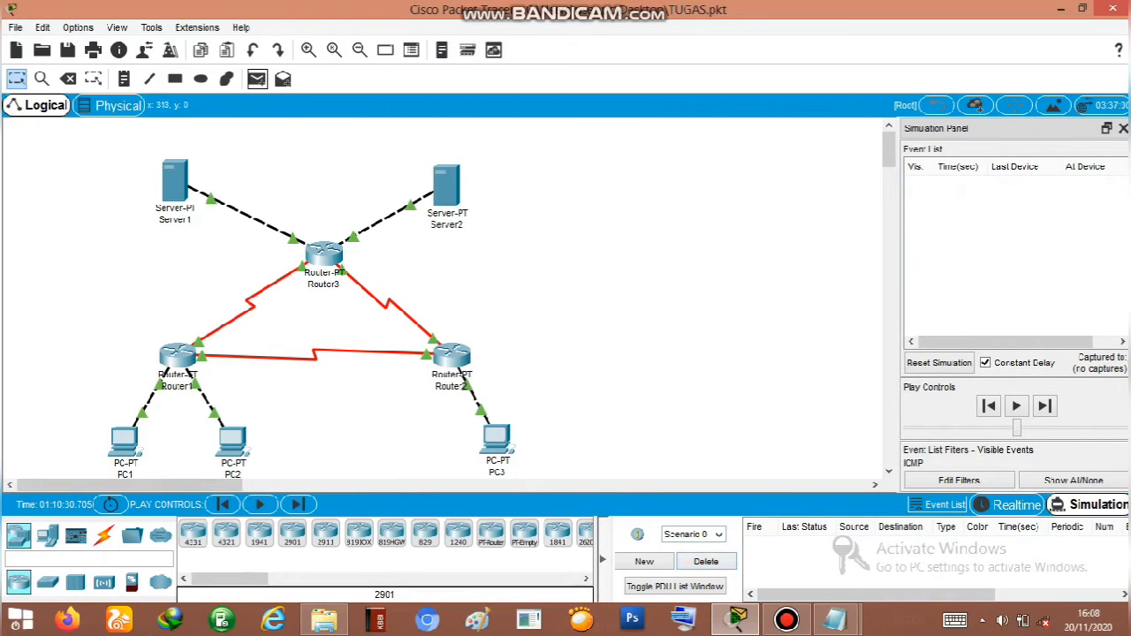
{"action": "left_click", "coordinate": [256, 78]}
{"action": "left_click", "coordinate": [128, 444]}
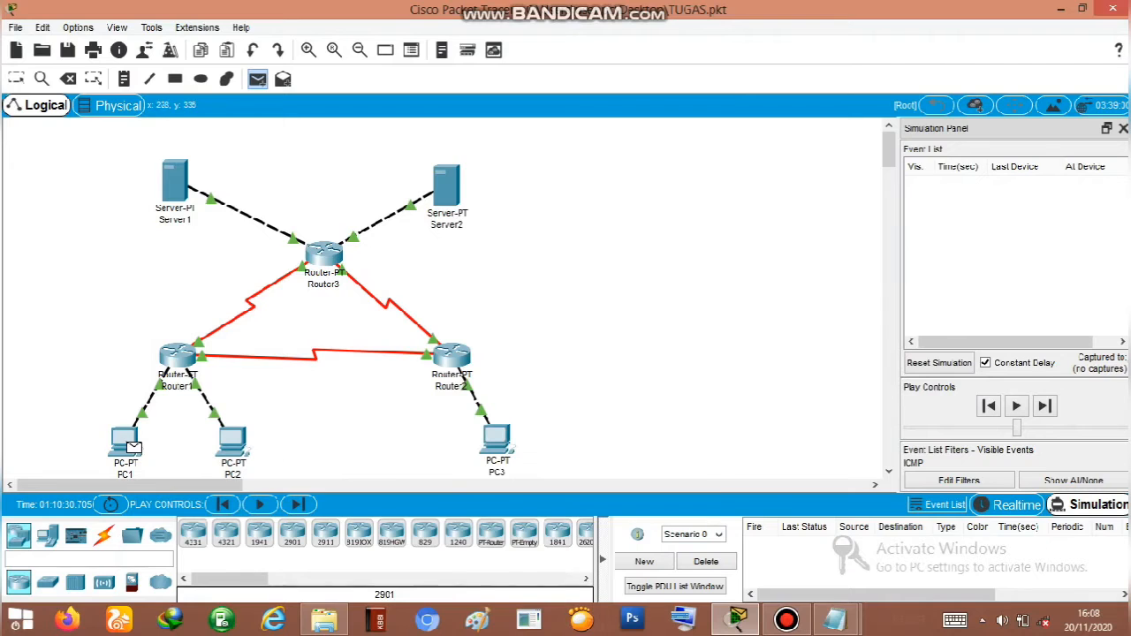
{"action": "left_click", "coordinate": [456, 199]}
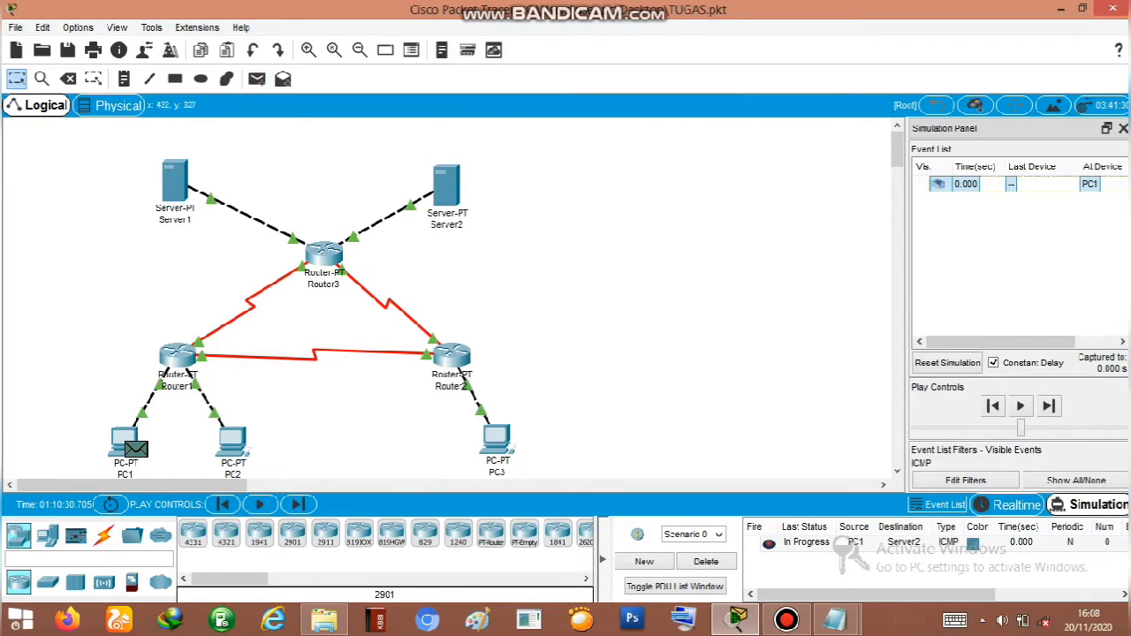
{"action": "left_click", "coordinate": [298, 504]}
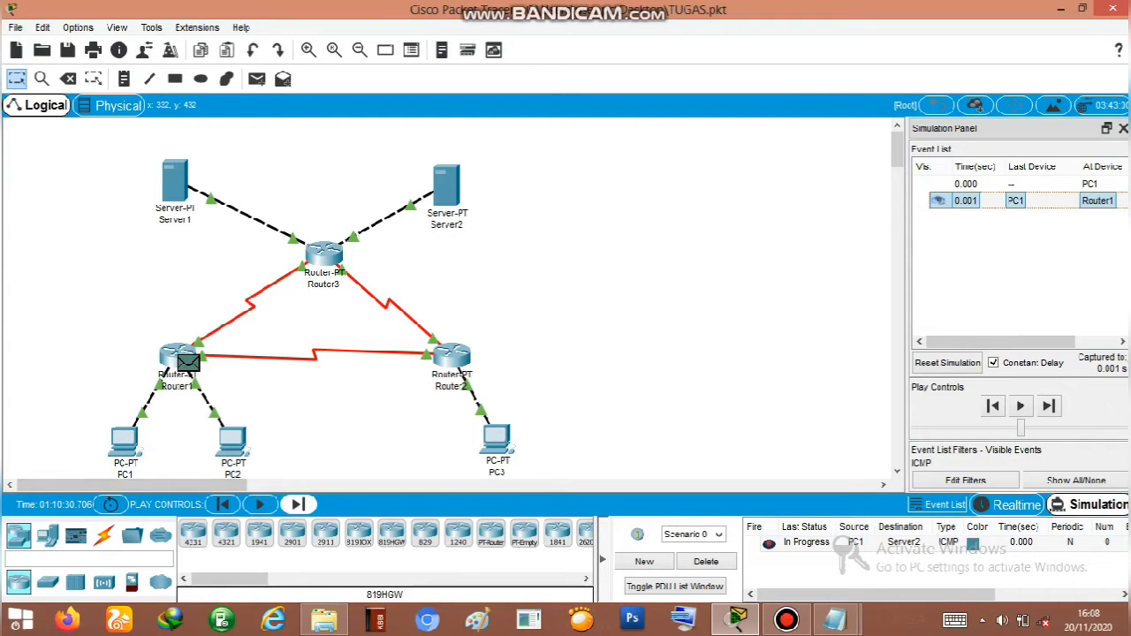
{"action": "left_click", "coordinate": [298, 503]}
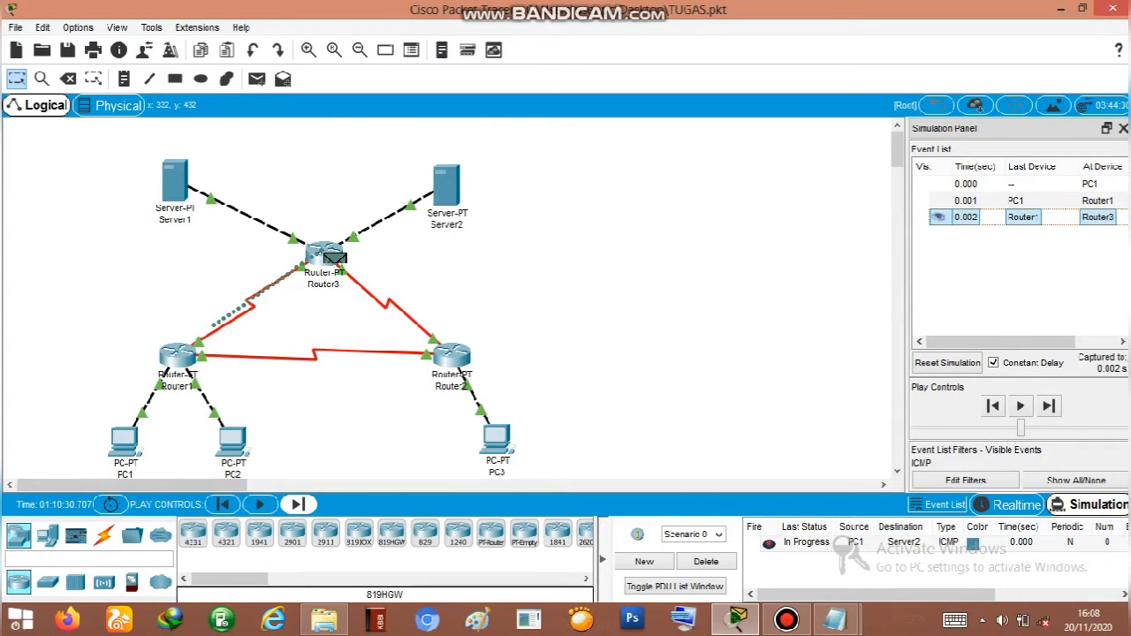
{"action": "left_click", "coordinate": [298, 504]}
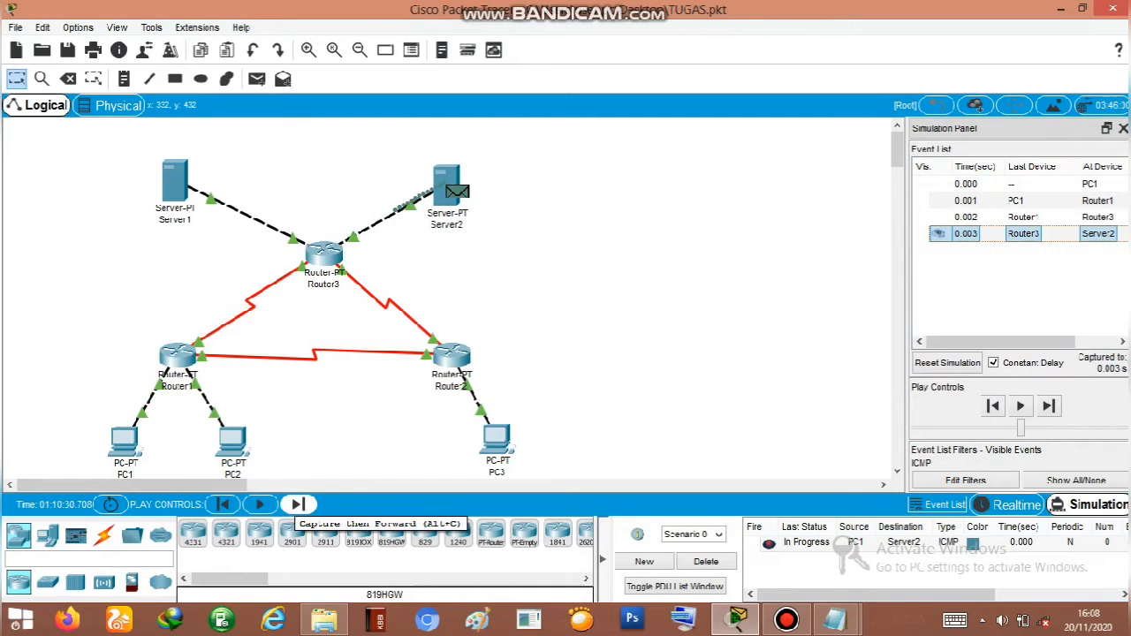
{"action": "left_click", "coordinate": [298, 504]}
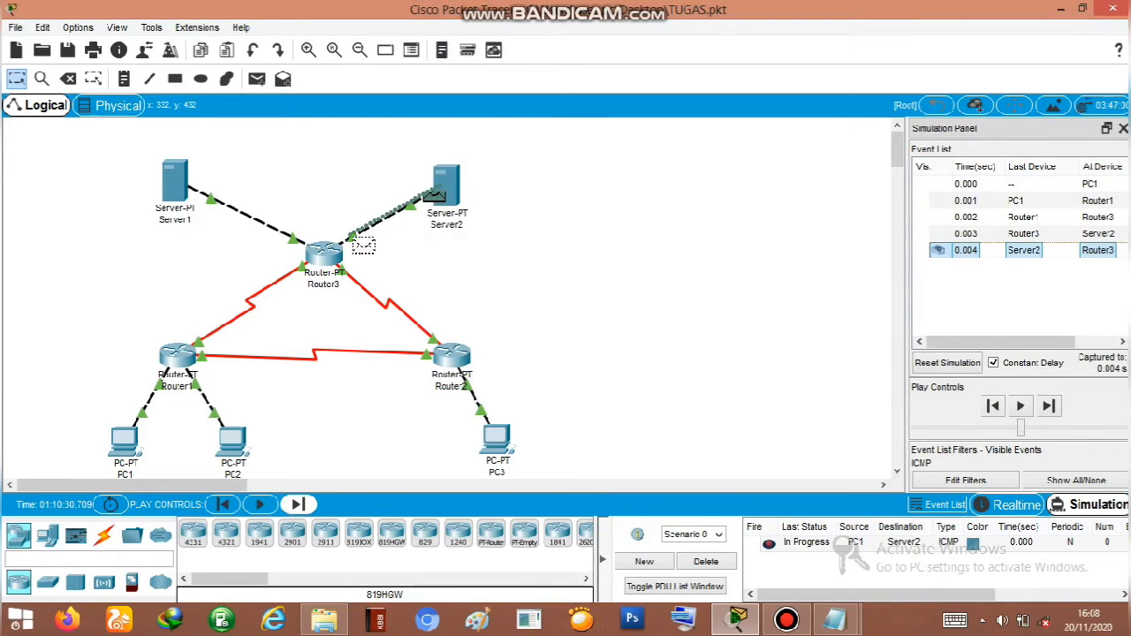
{"action": "left_click", "coordinate": [298, 504]}
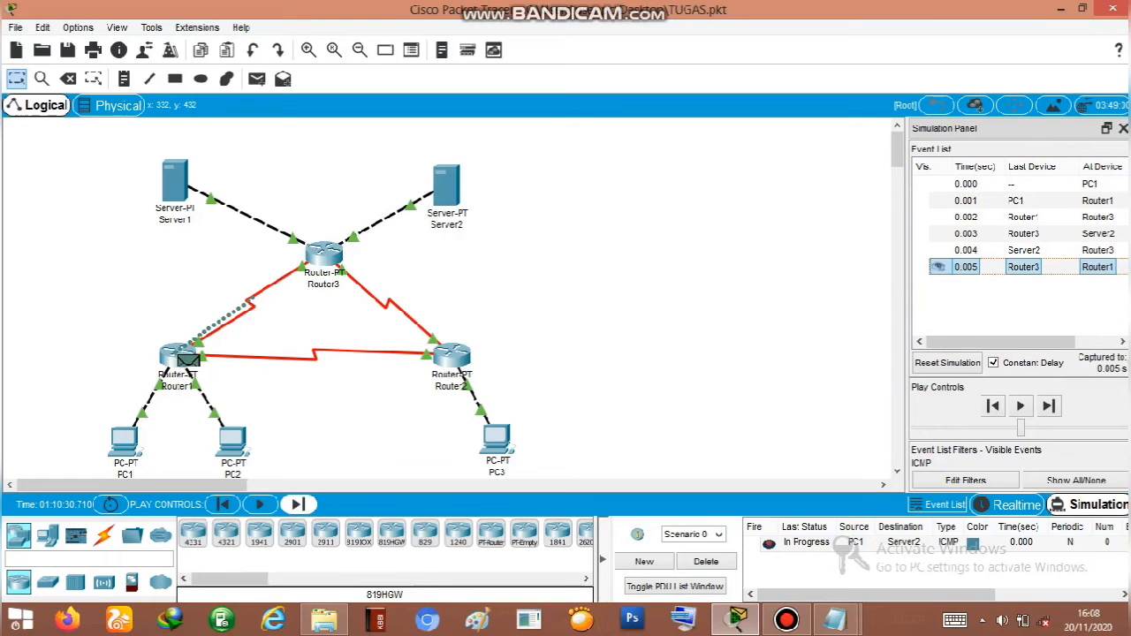
{"action": "left_click", "coordinate": [298, 504]}
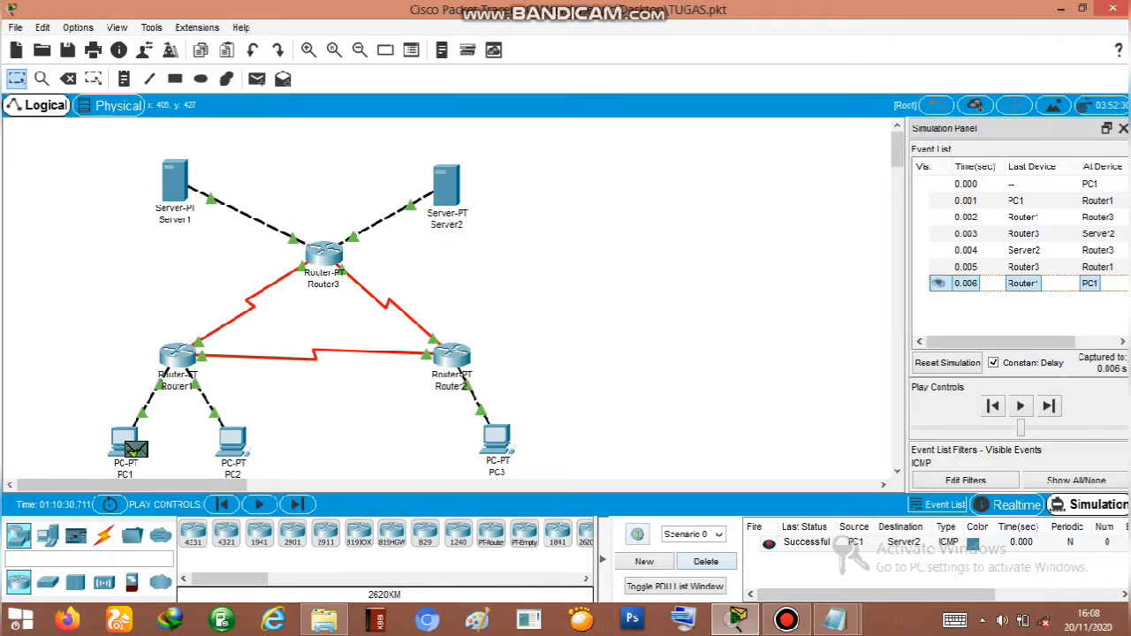
Clear the scenario and step a simple PDU from PC3 to PC1 forward until its reply is back at PC3
{"action": "left_click", "coordinate": [707, 561]}
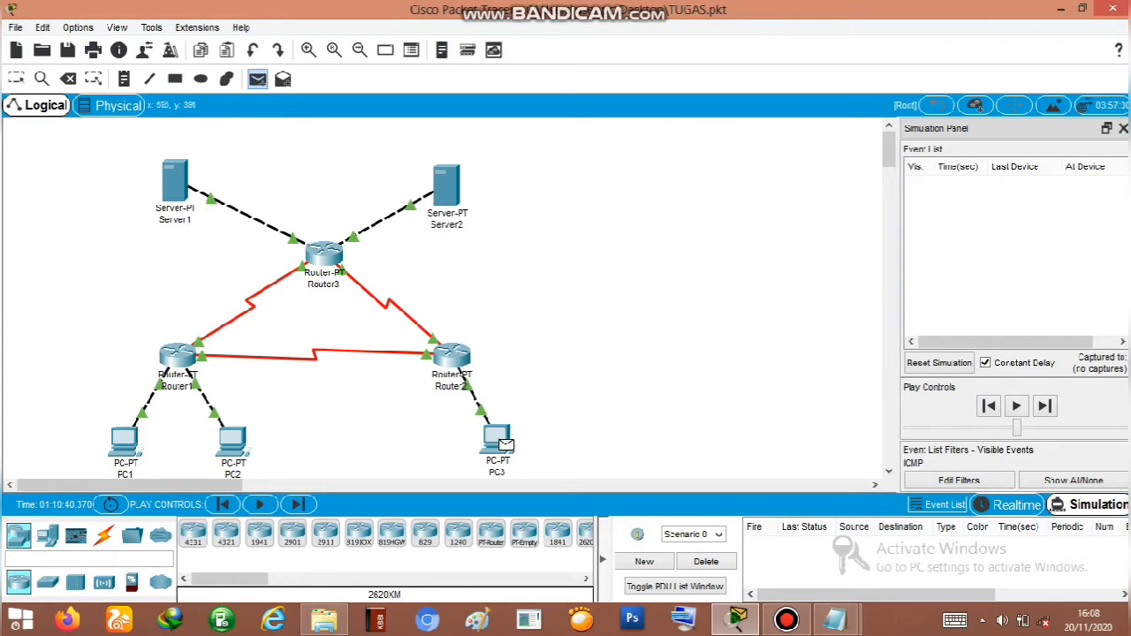
{"action": "left_click", "coordinate": [500, 440]}
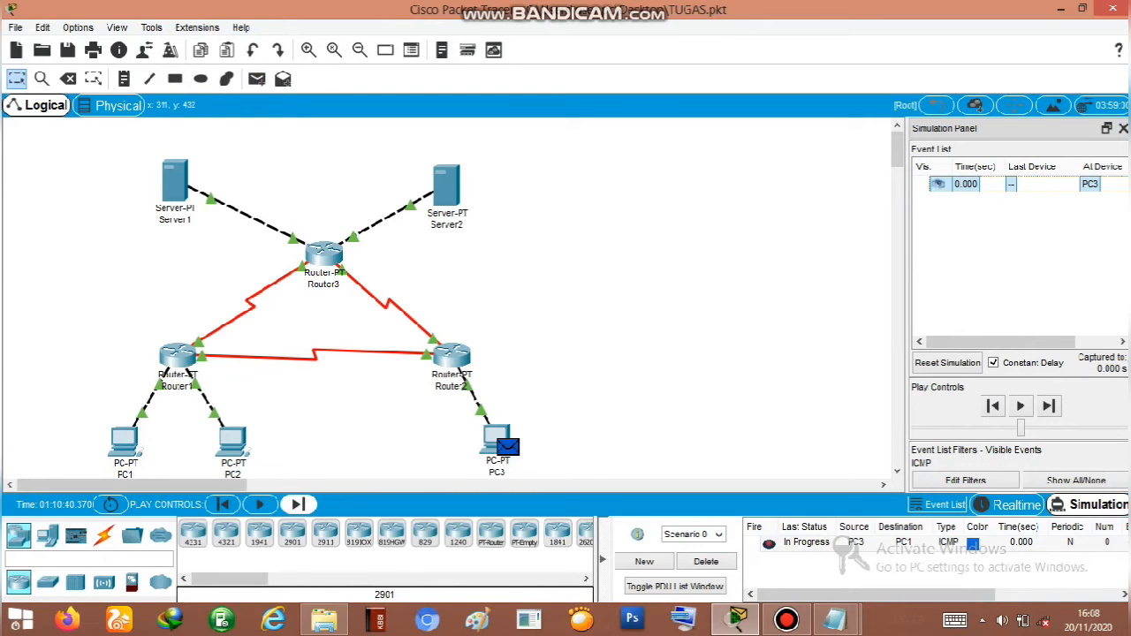
{"action": "left_click", "coordinate": [298, 504]}
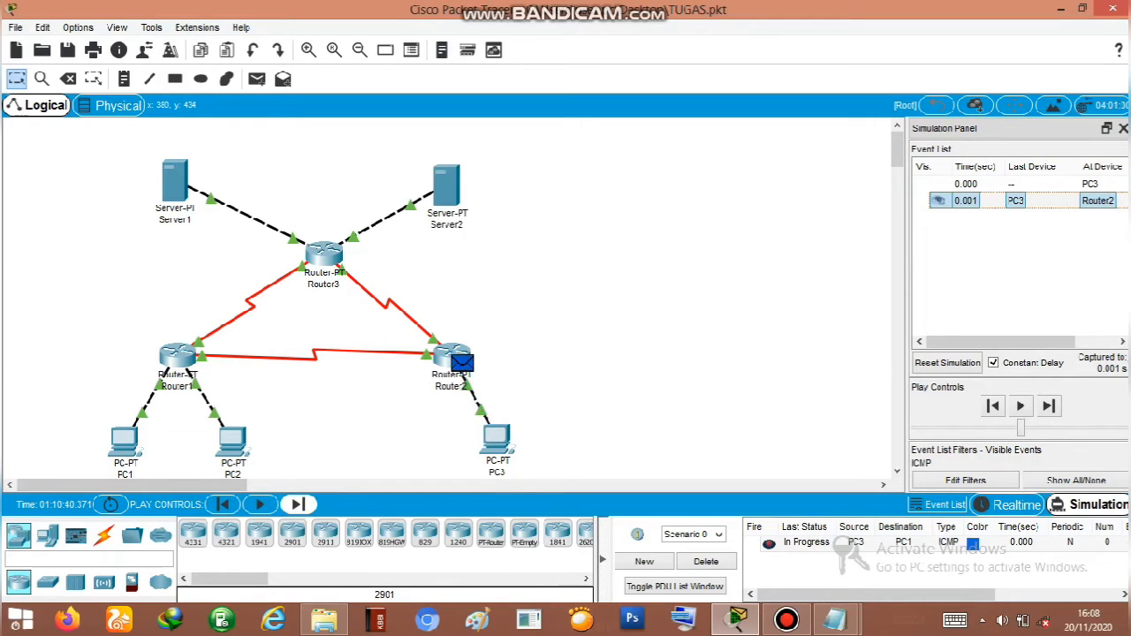
{"action": "left_click", "coordinate": [298, 503]}
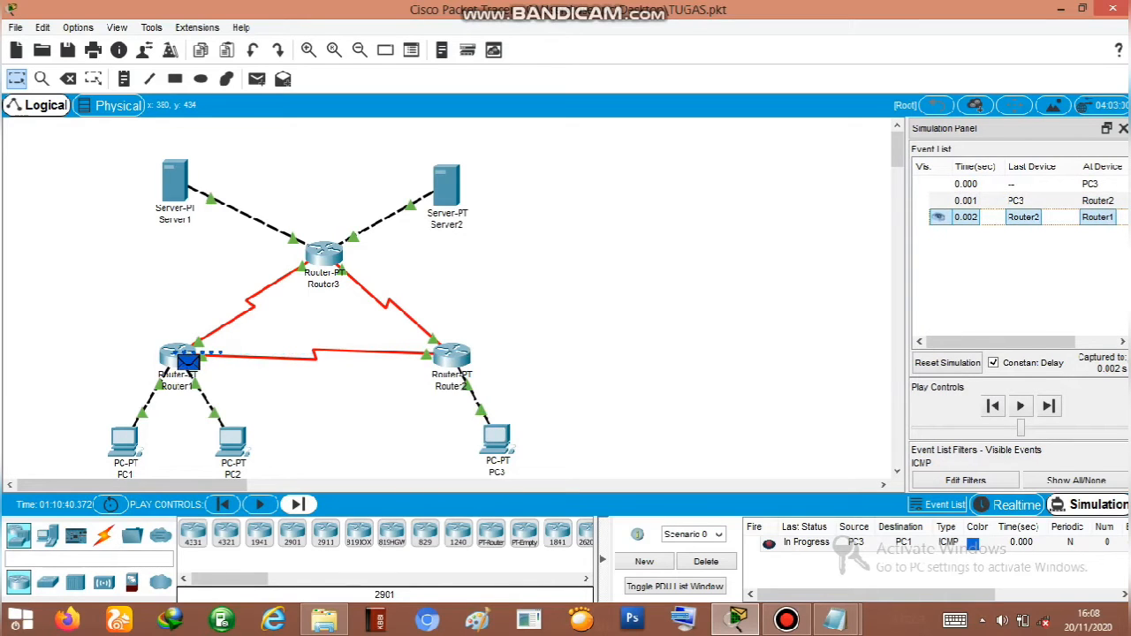
{"action": "left_click", "coordinate": [298, 503]}
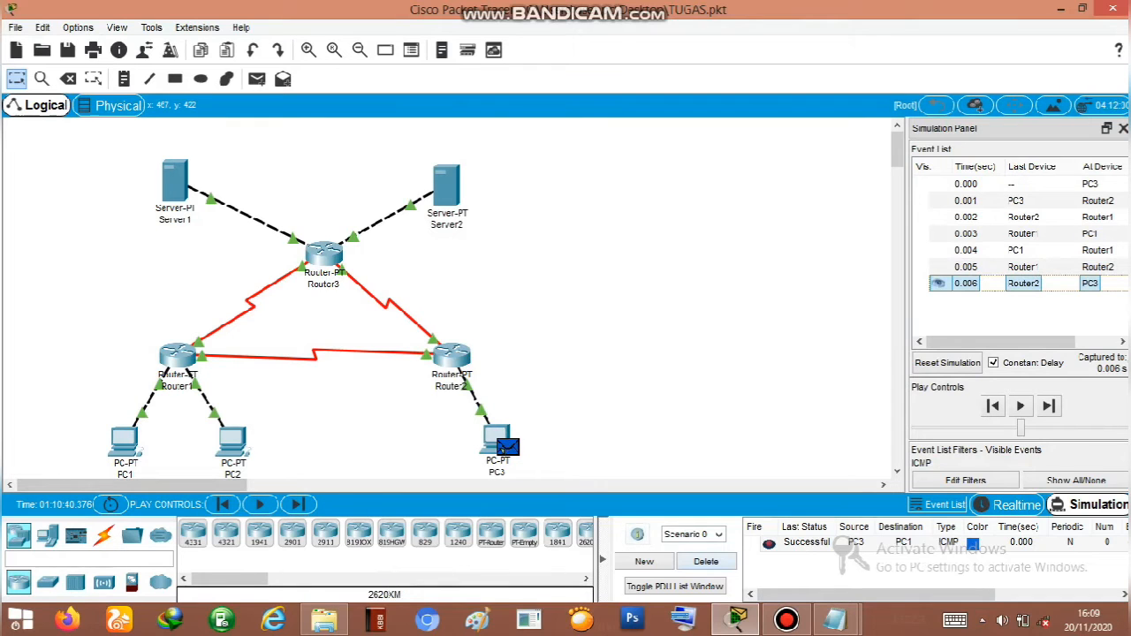
Clear the scenario and step a simple PDU from PC3 to PC2 forward until its reply is back at PC3
{"action": "left_click", "coordinate": [706, 561]}
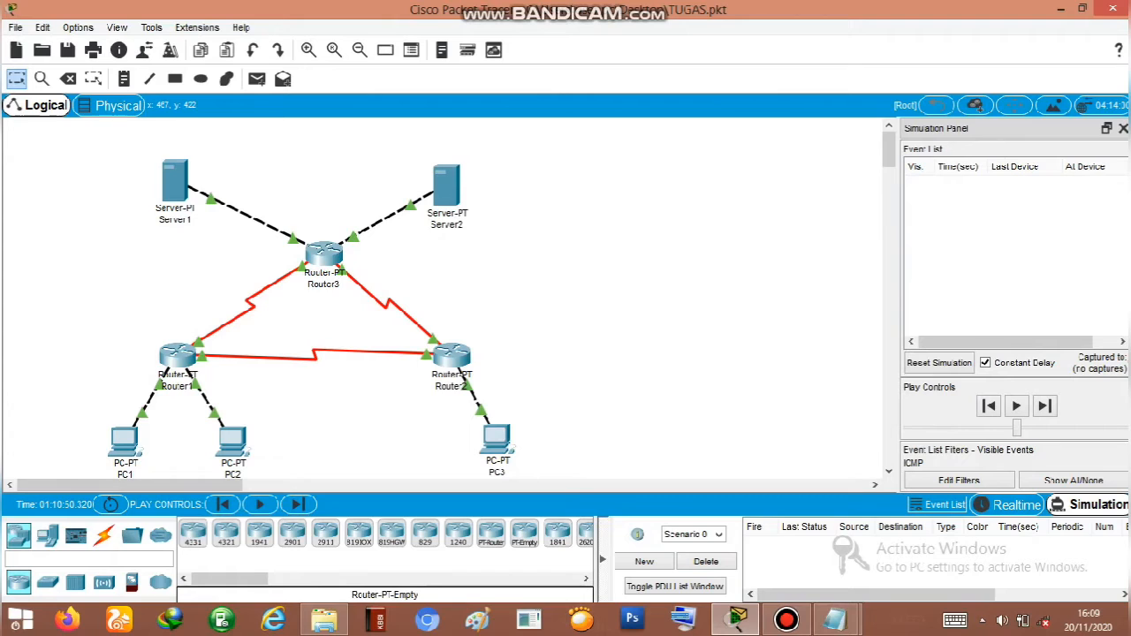
{"action": "left_click", "coordinate": [258, 79]}
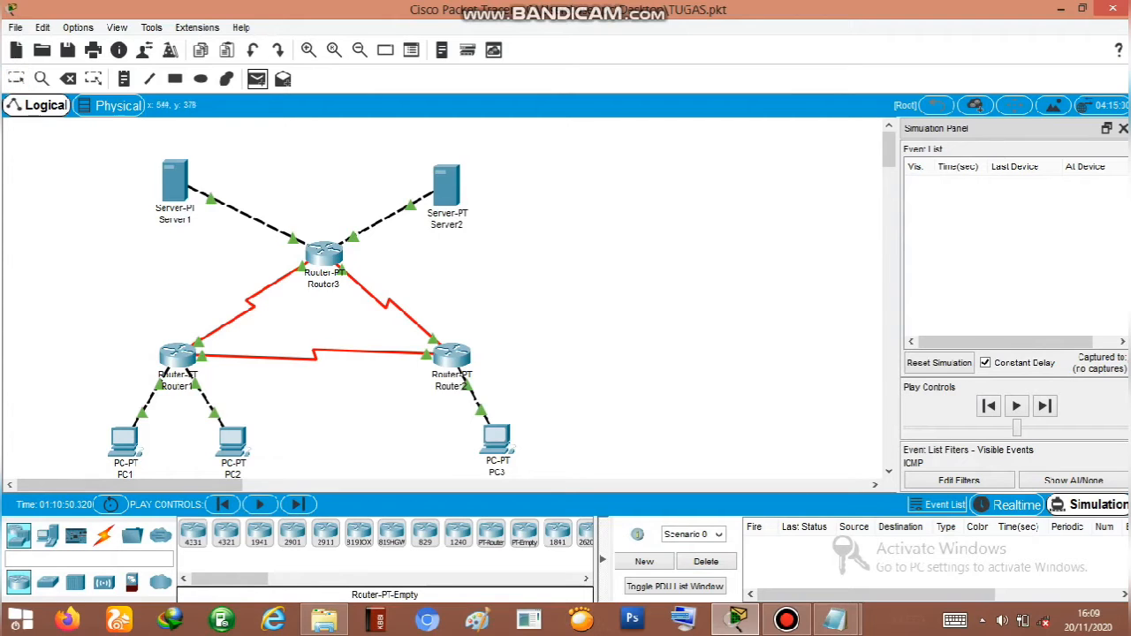
{"action": "left_click", "coordinate": [233, 438]}
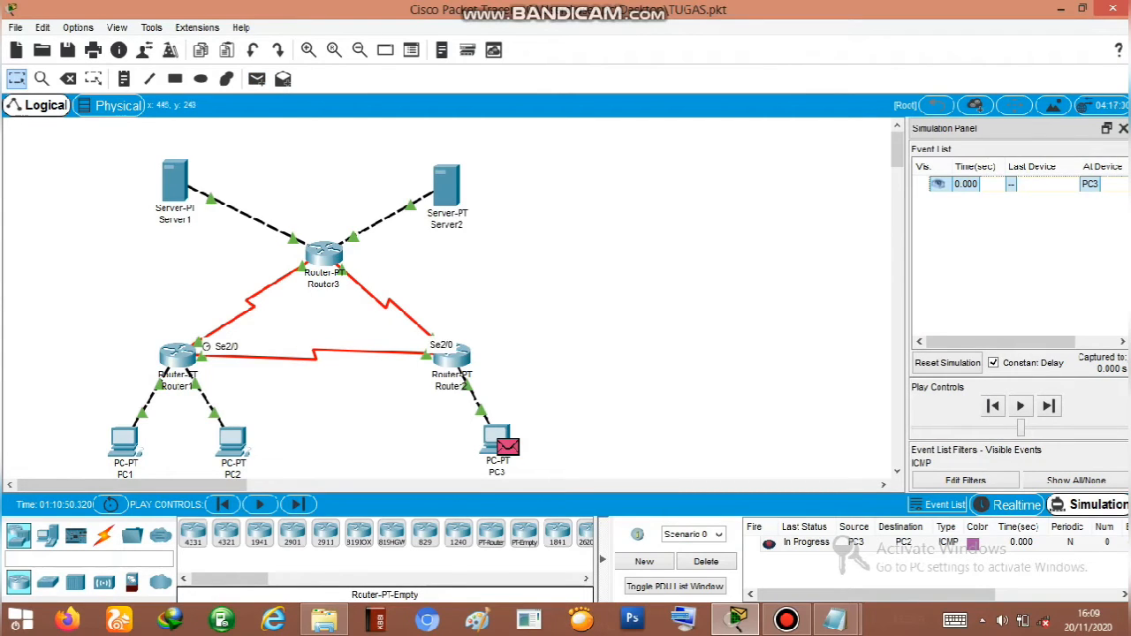
{"action": "left_click", "coordinate": [298, 504]}
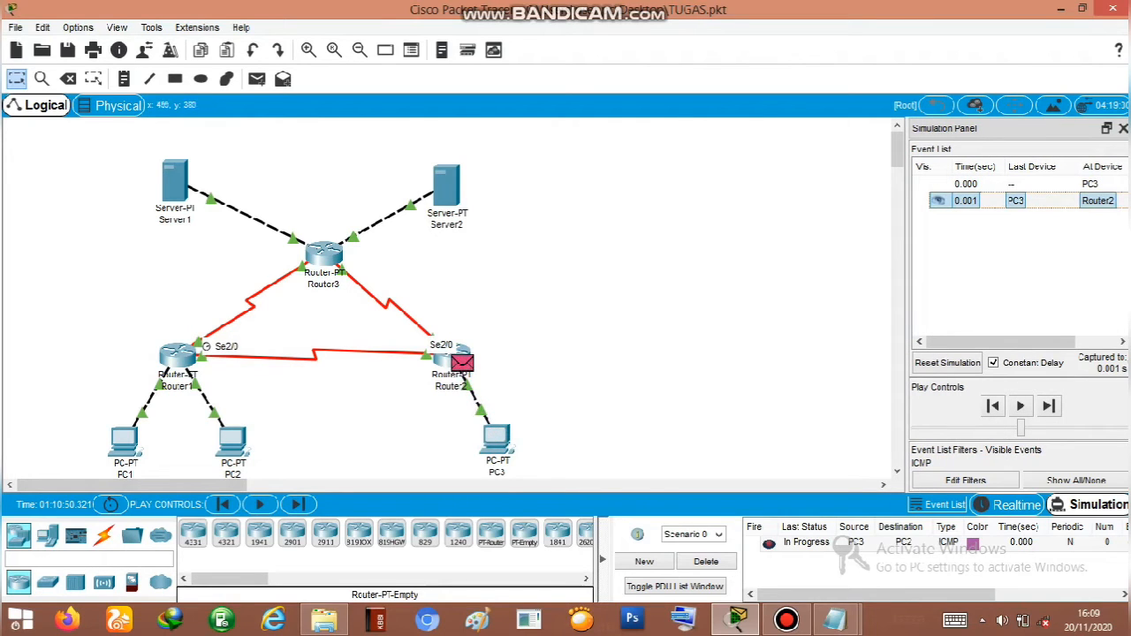
{"action": "left_click", "coordinate": [298, 504]}
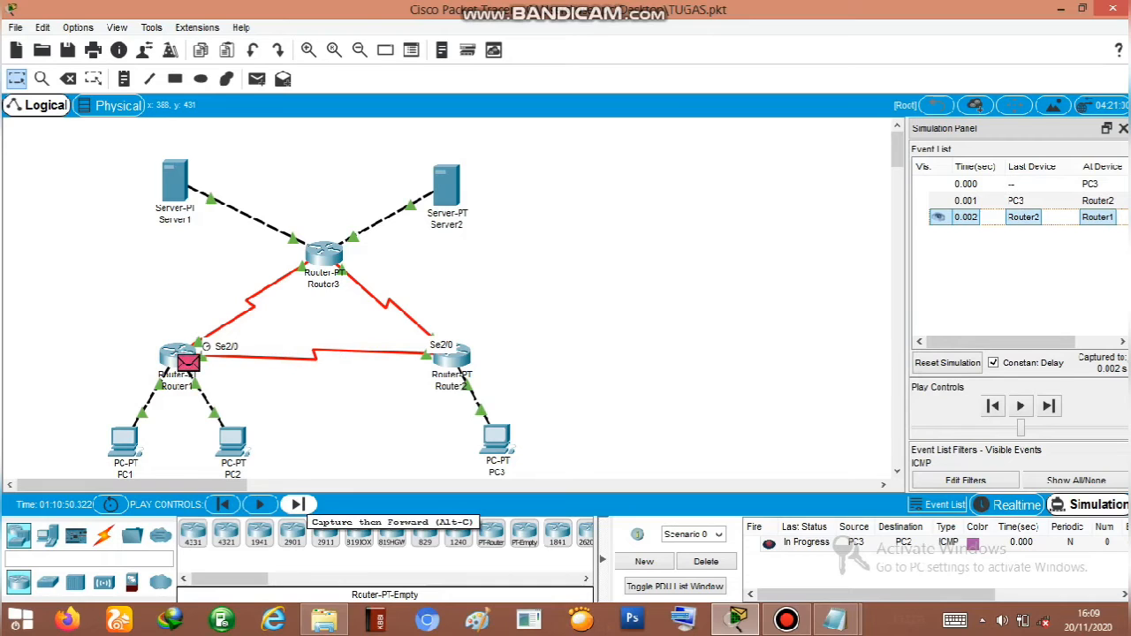
{"action": "left_click", "coordinate": [299, 505]}
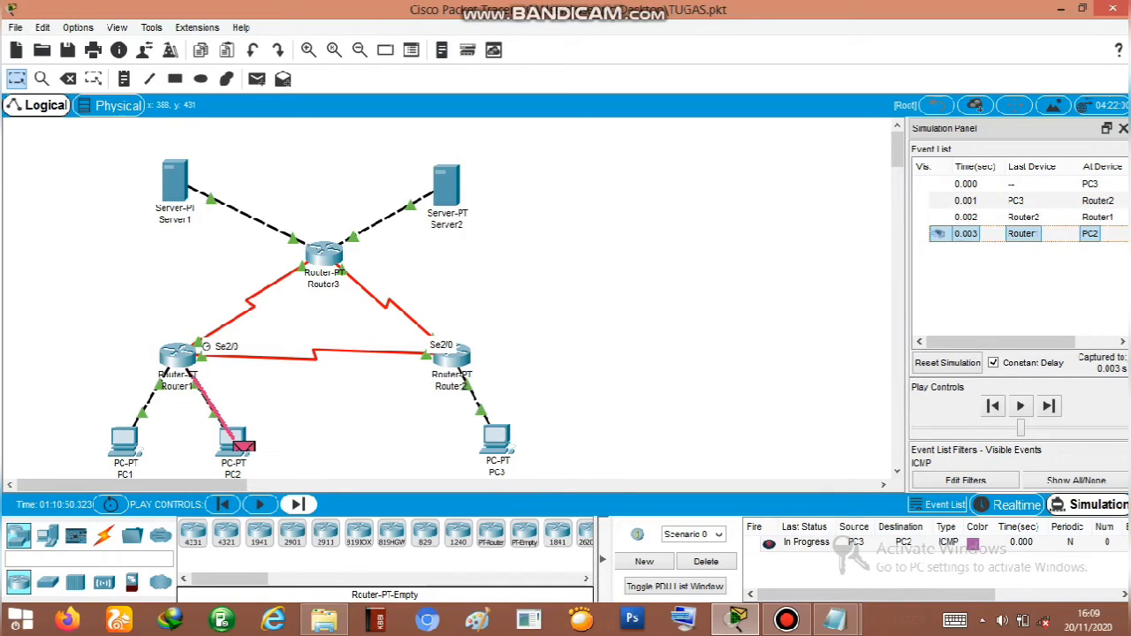
{"action": "left_click", "coordinate": [298, 504]}
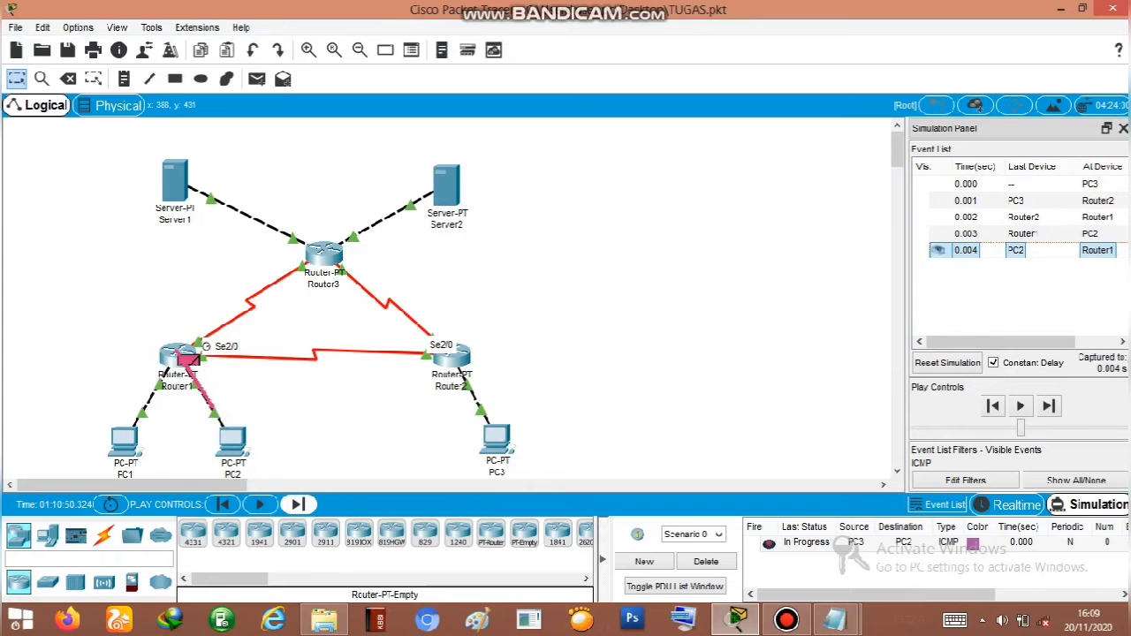
{"action": "left_click", "coordinate": [298, 504]}
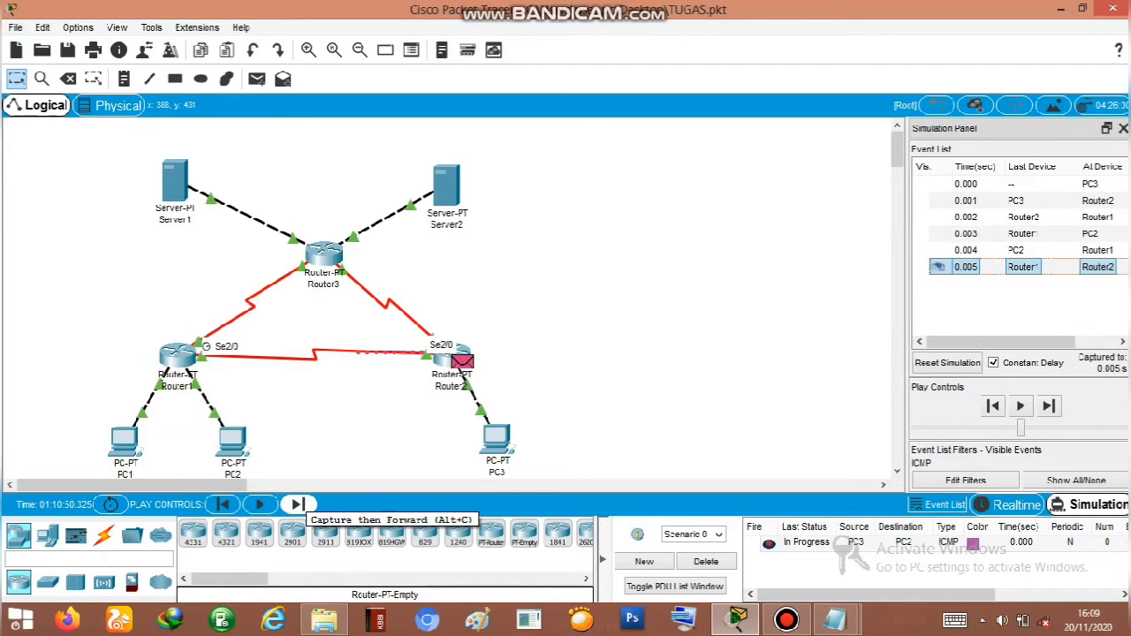
{"action": "left_click", "coordinate": [298, 504]}
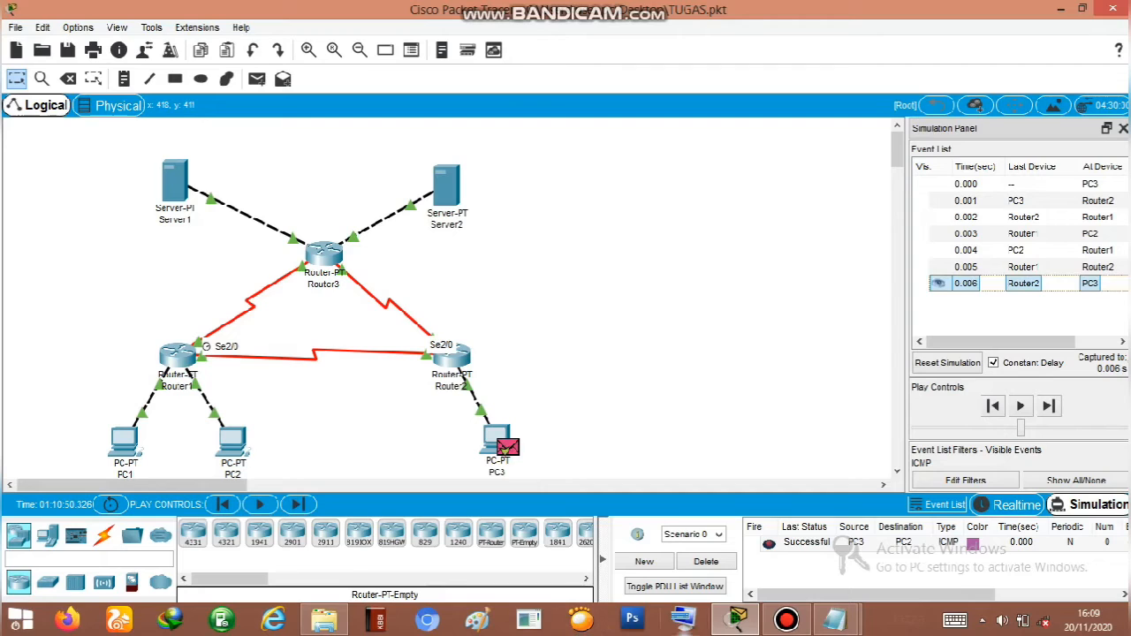
Clear the scenario and step a simple PDU from PC3 to Server1 forward along its whole route there and back
{"action": "left_click", "coordinate": [706, 561]}
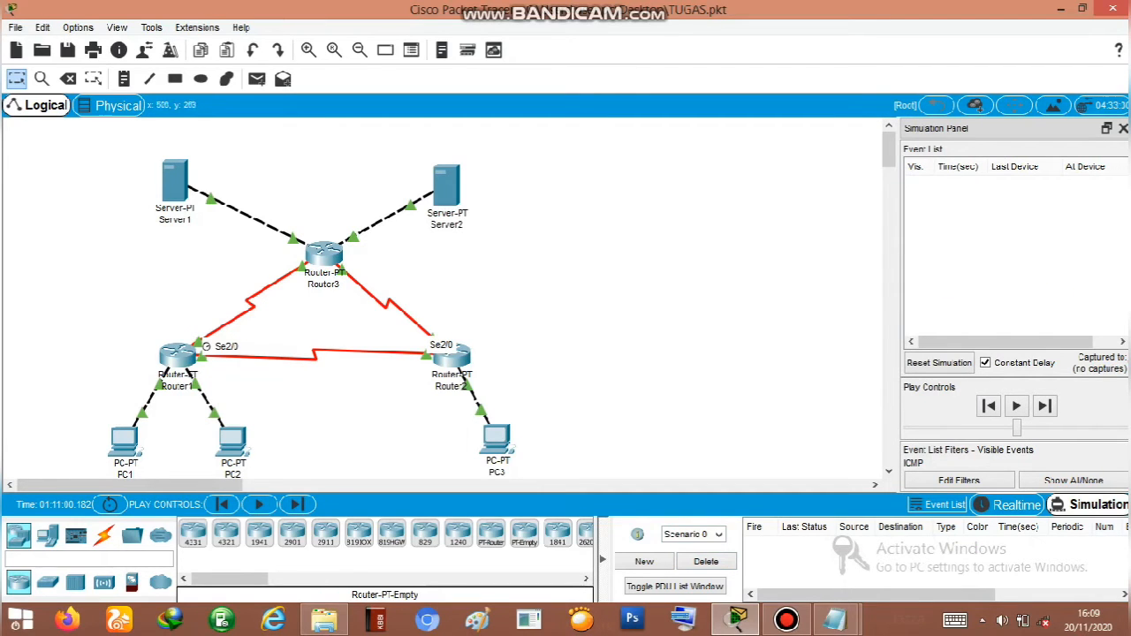
{"action": "left_click", "coordinate": [257, 78]}
{"action": "left_click", "coordinate": [500, 440]}
{"action": "left_click", "coordinate": [175, 183]}
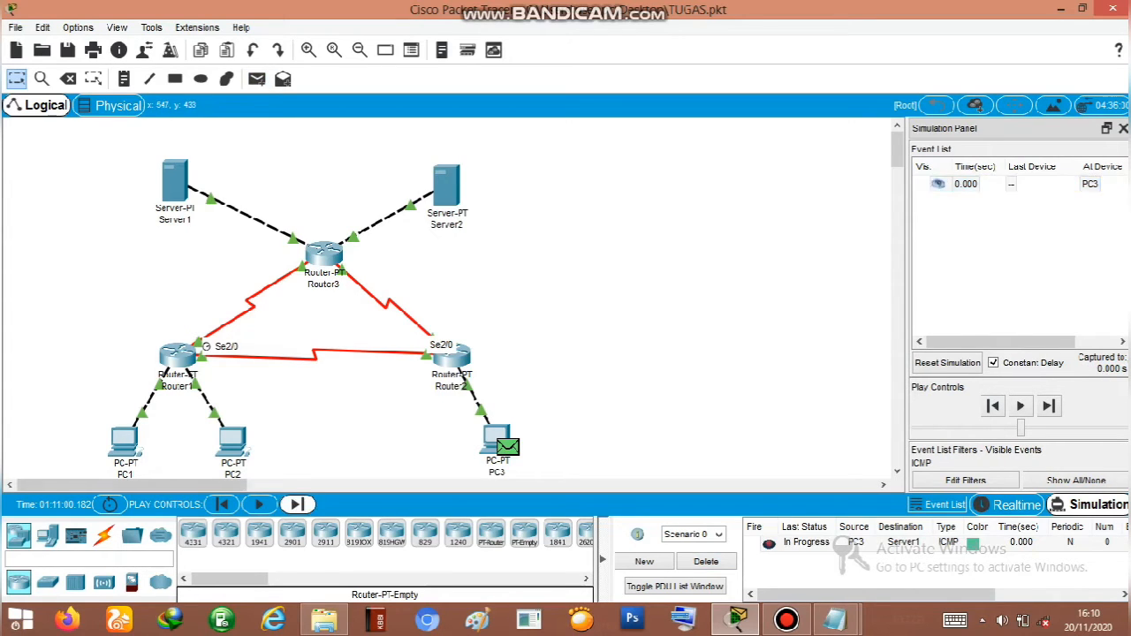
{"action": "left_click", "coordinate": [297, 504]}
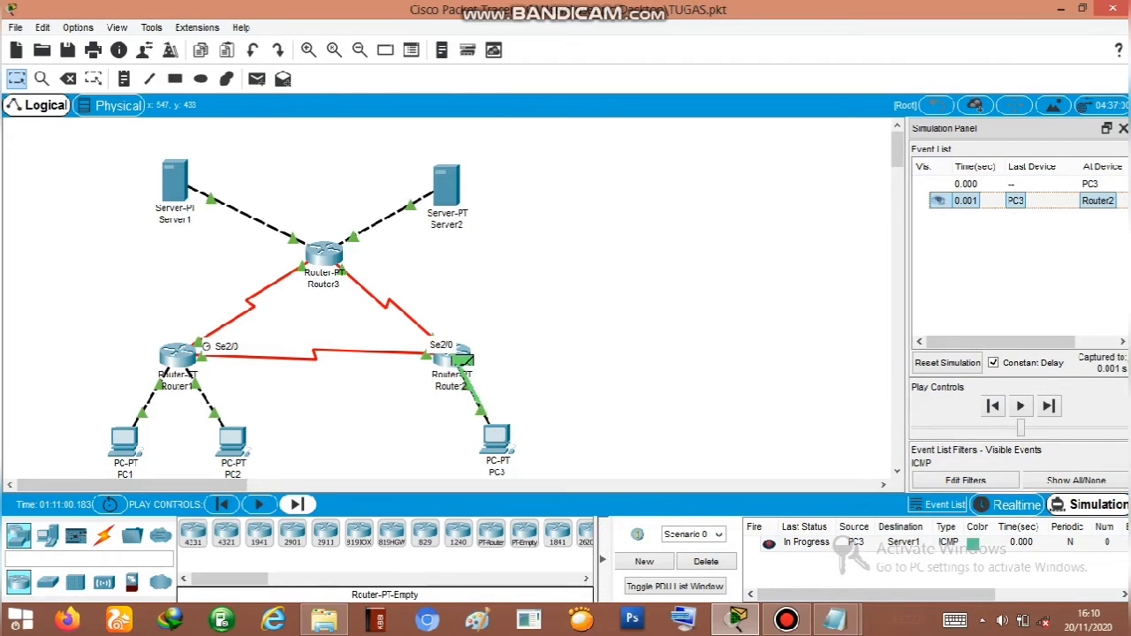
{"action": "left_click", "coordinate": [297, 504]}
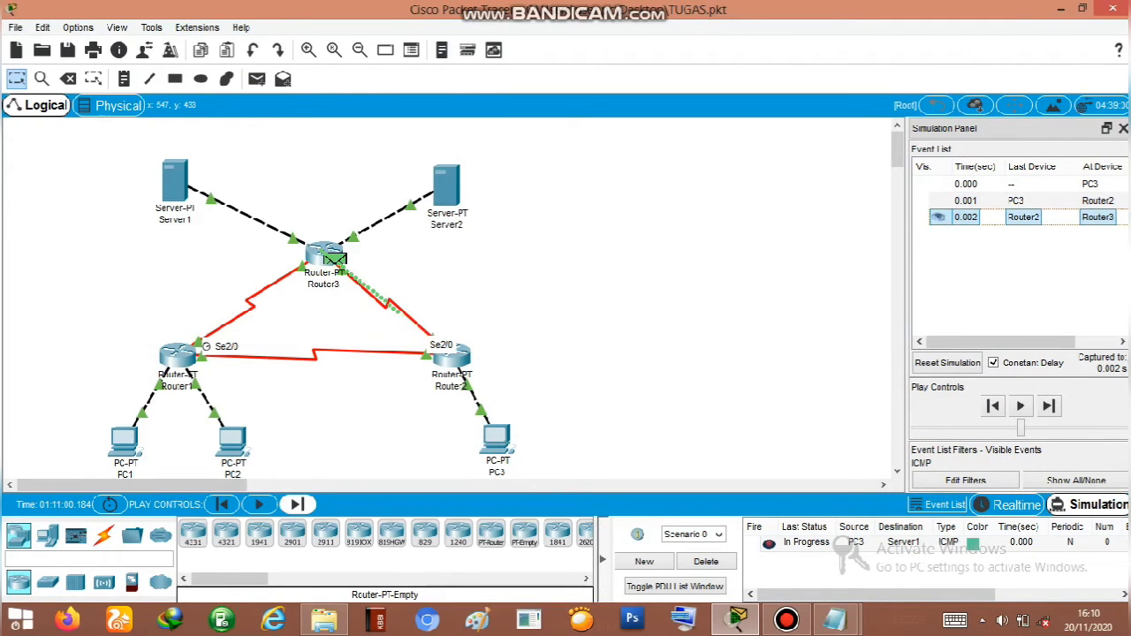
{"action": "left_click", "coordinate": [297, 504]}
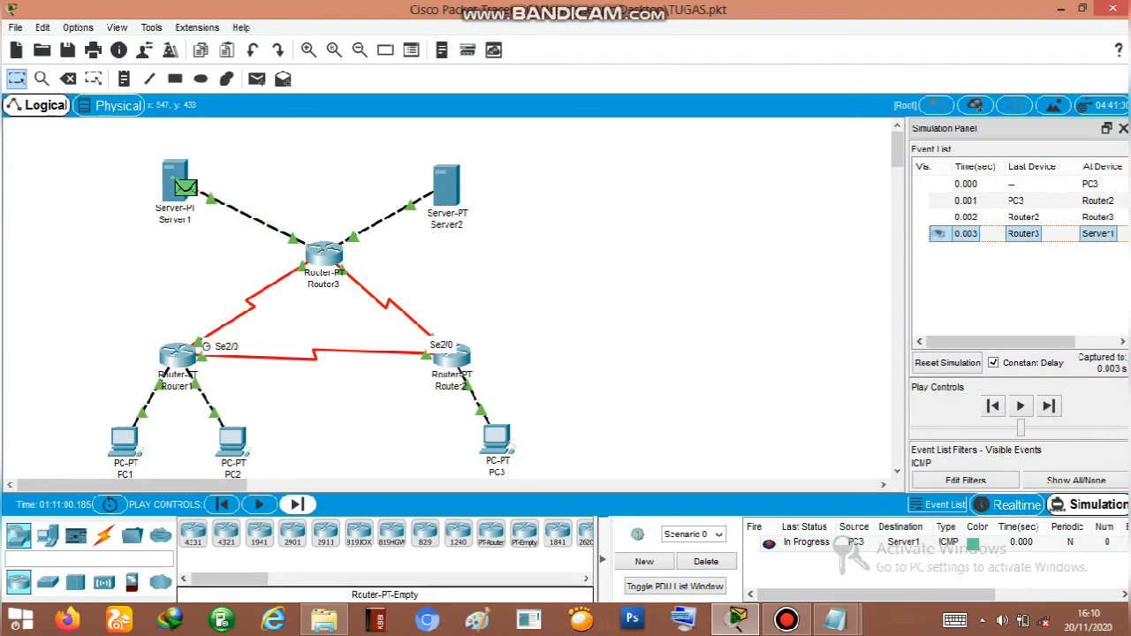
{"action": "left_click", "coordinate": [297, 504]}
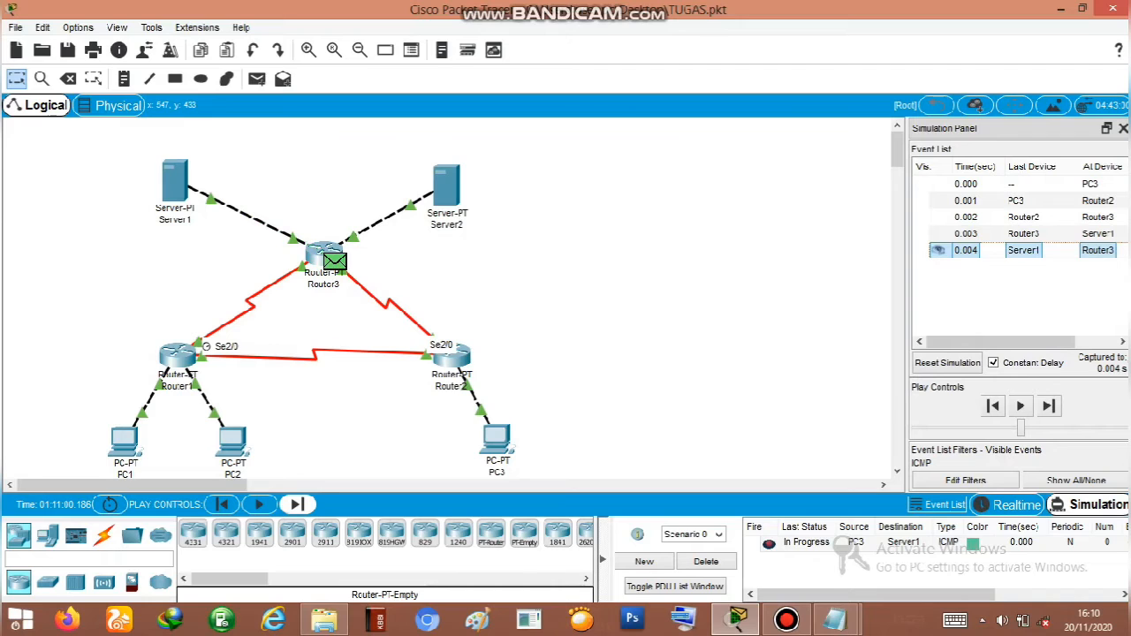
{"action": "left_click", "coordinate": [297, 504]}
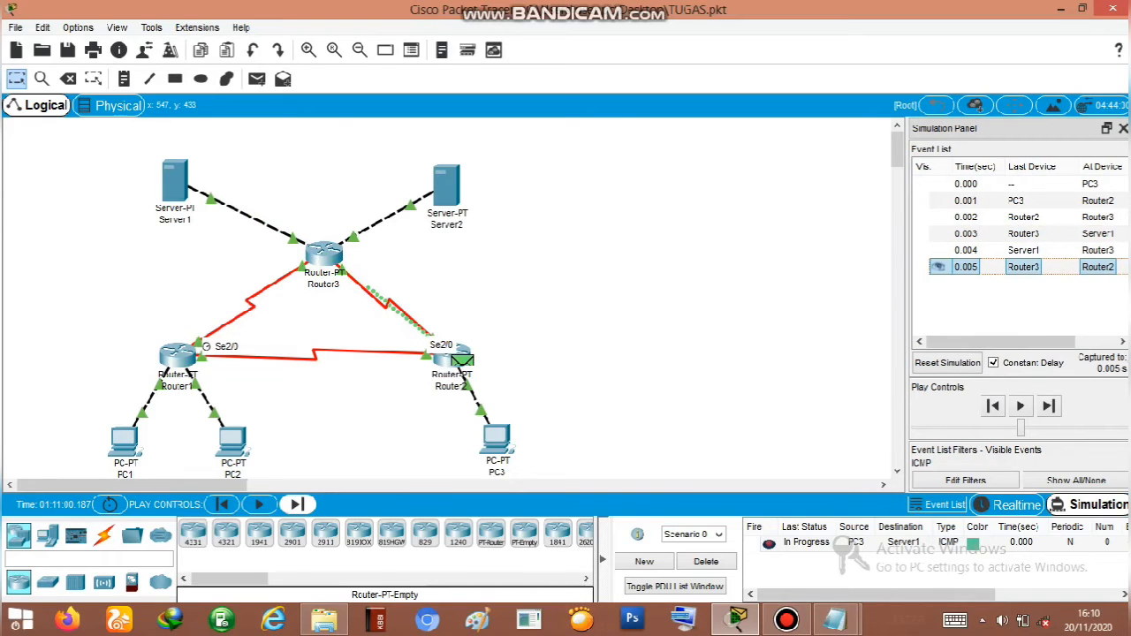
{"action": "left_click", "coordinate": [297, 504]}
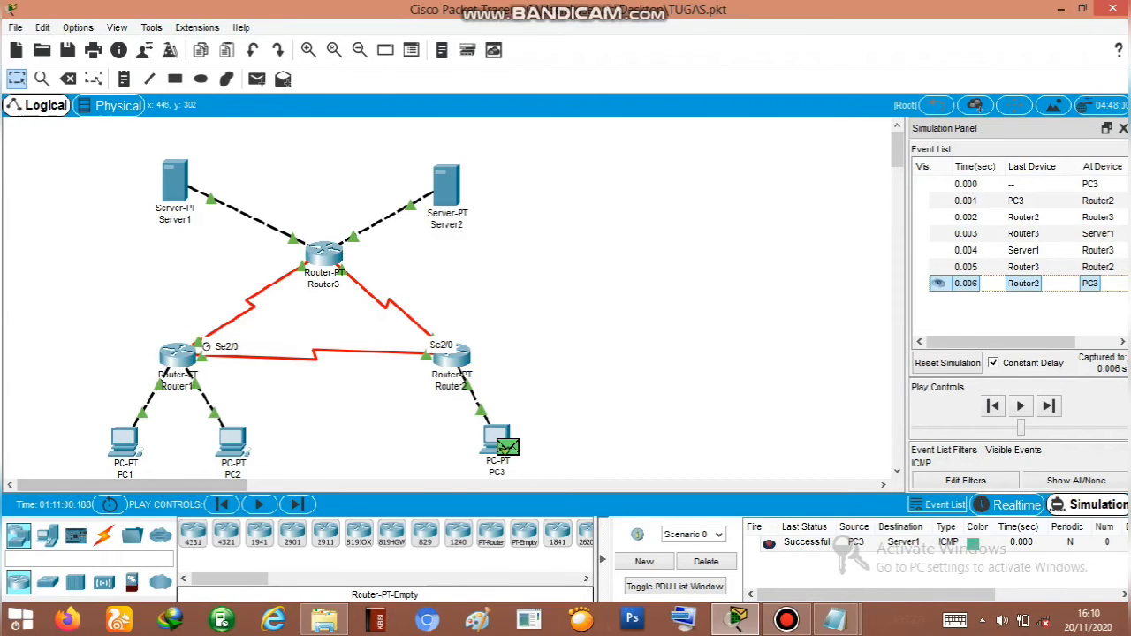
Clear the scenario and step a simple PDU from PC3 to Server2 forward along its whole route there and back
{"action": "left_click", "coordinate": [706, 561]}
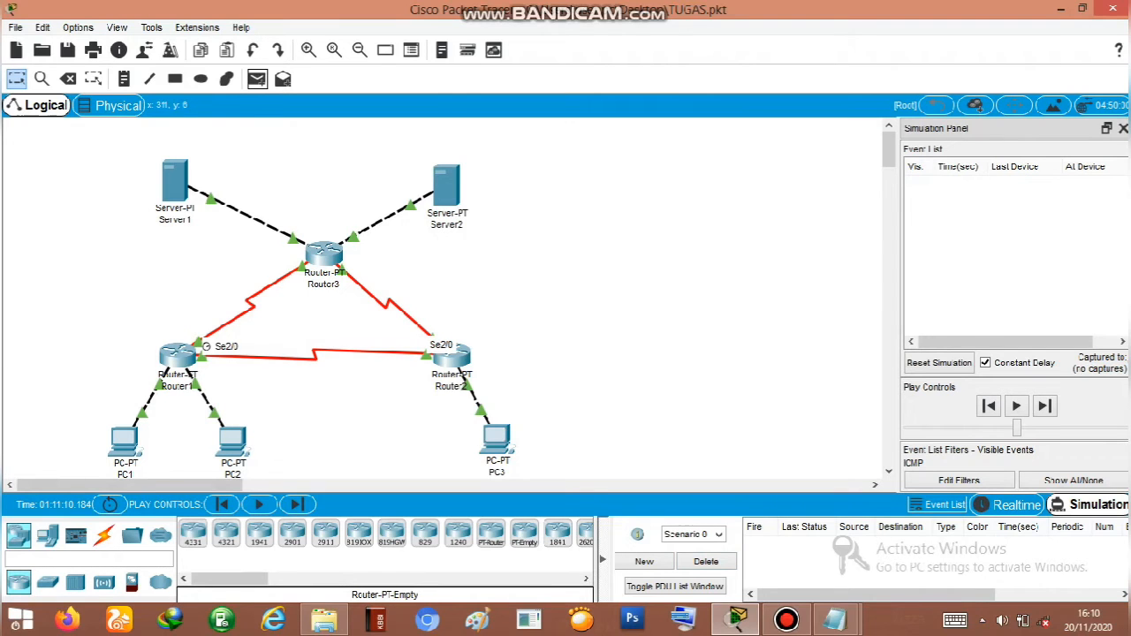
{"action": "left_click", "coordinate": [257, 80]}
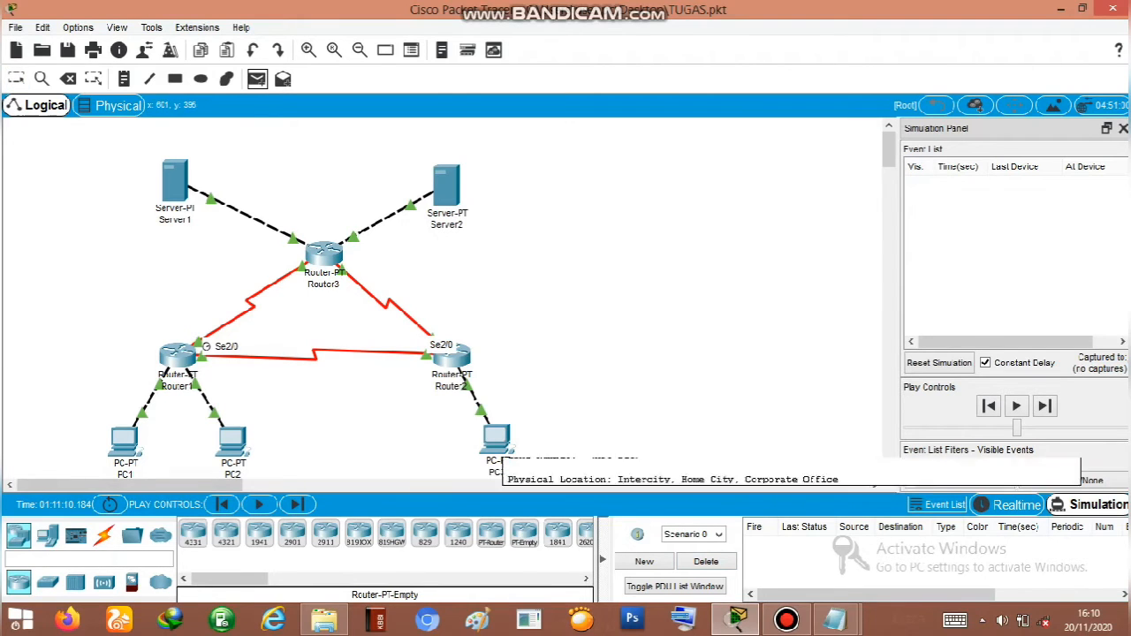
{"action": "left_click", "coordinate": [499, 442]}
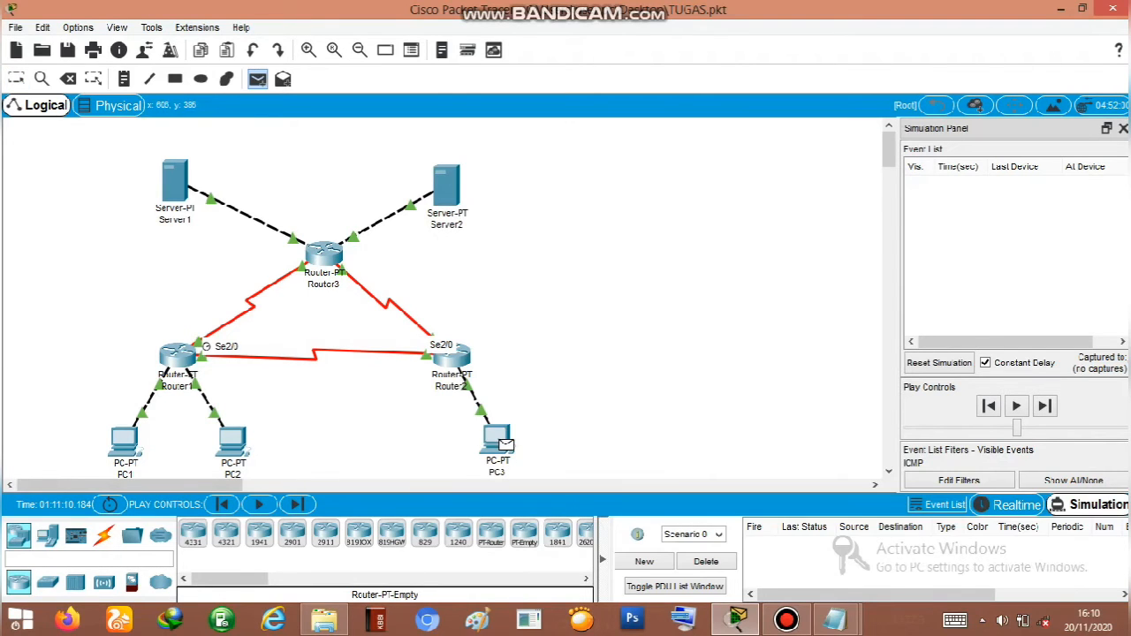
{"action": "left_click", "coordinate": [446, 183]}
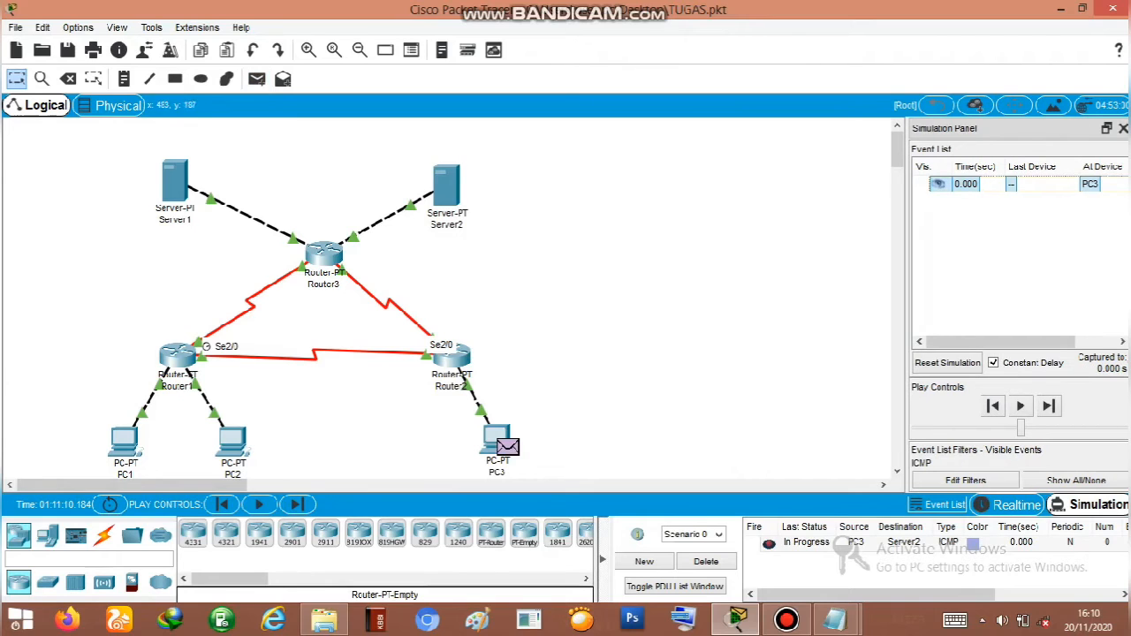
{"action": "left_click", "coordinate": [297, 504]}
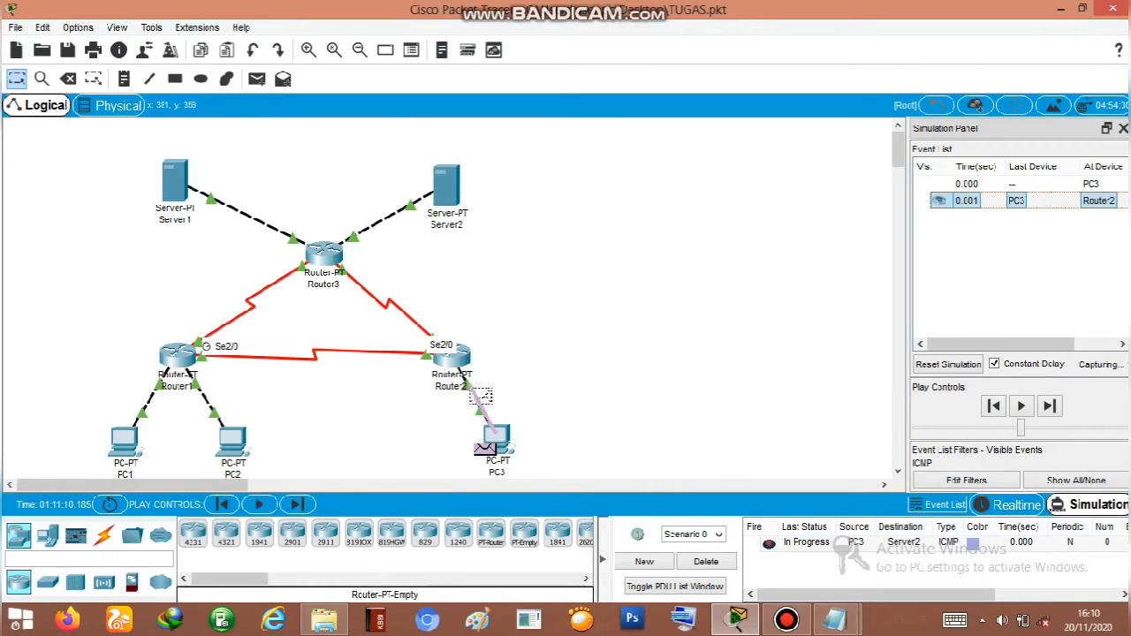
{"action": "left_click", "coordinate": [297, 504]}
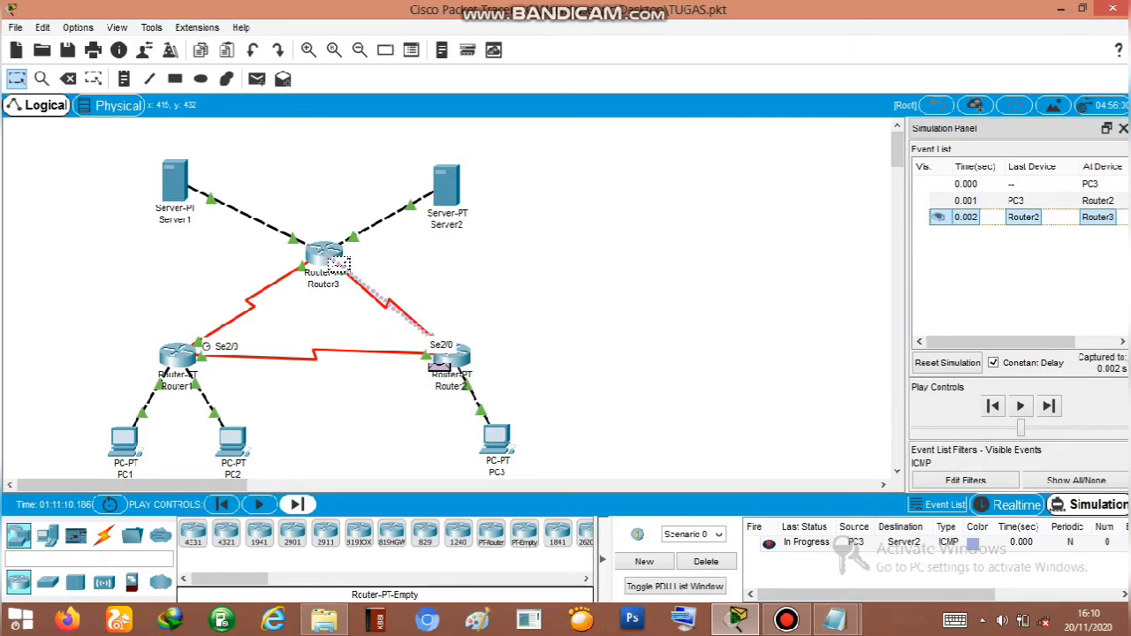
{"action": "left_click", "coordinate": [297, 504]}
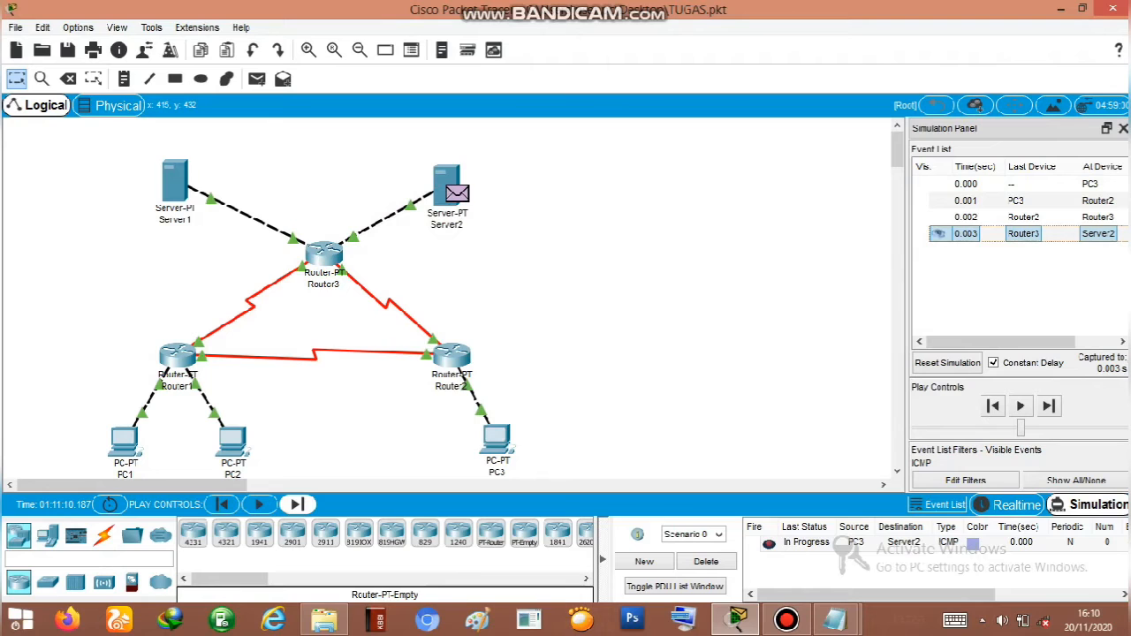
{"action": "left_click", "coordinate": [297, 504]}
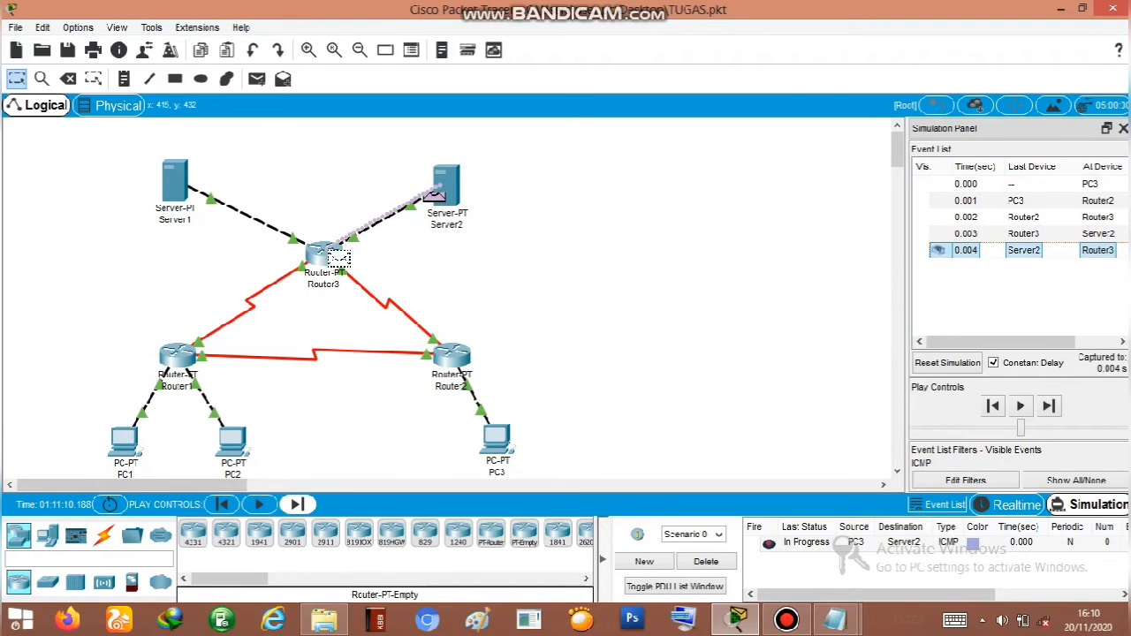
{"action": "left_click", "coordinate": [297, 504]}
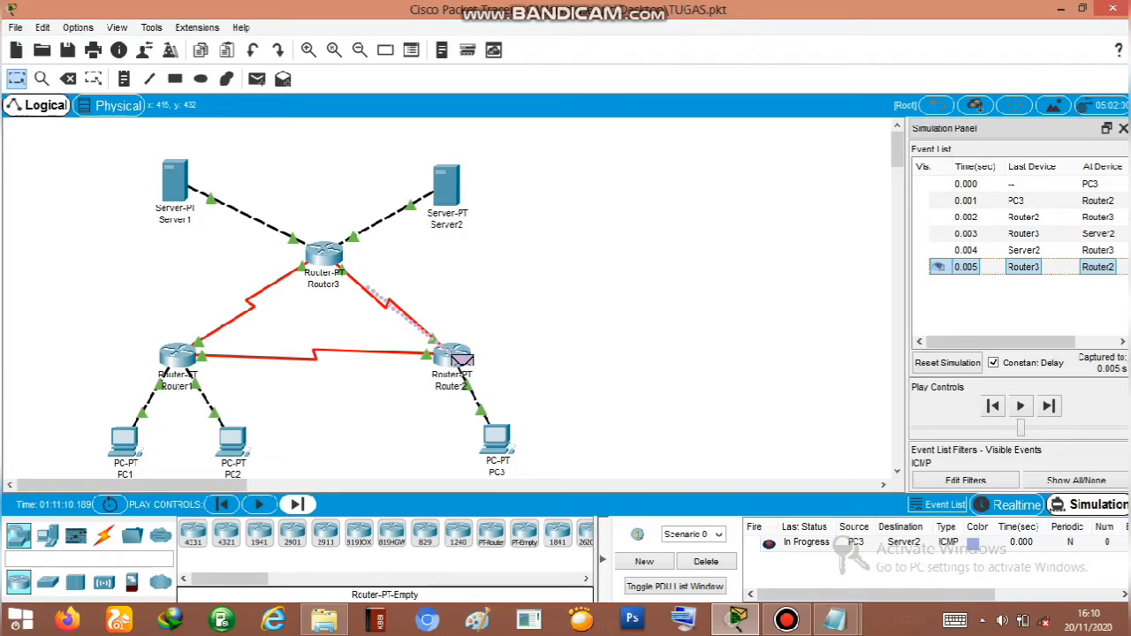
{"action": "left_click", "coordinate": [297, 503]}
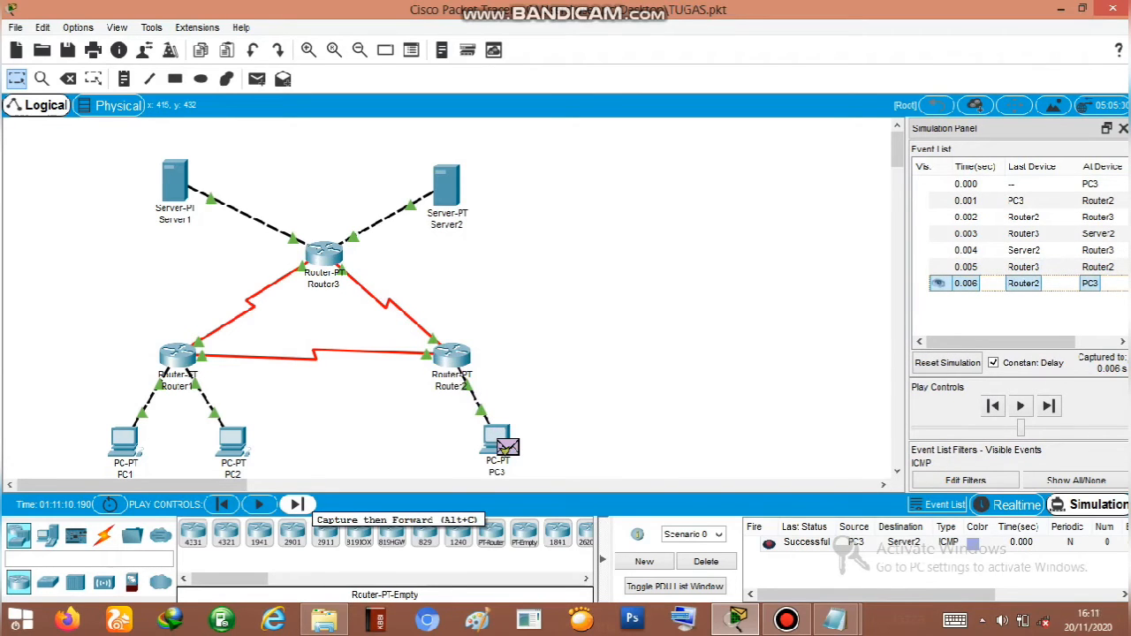
Clear the scenario and step a simple PDU from Server1 to Server2 forward until its reply is back at Server1
{"action": "left_click", "coordinate": [706, 563]}
{"action": "left_click", "coordinate": [258, 79]}
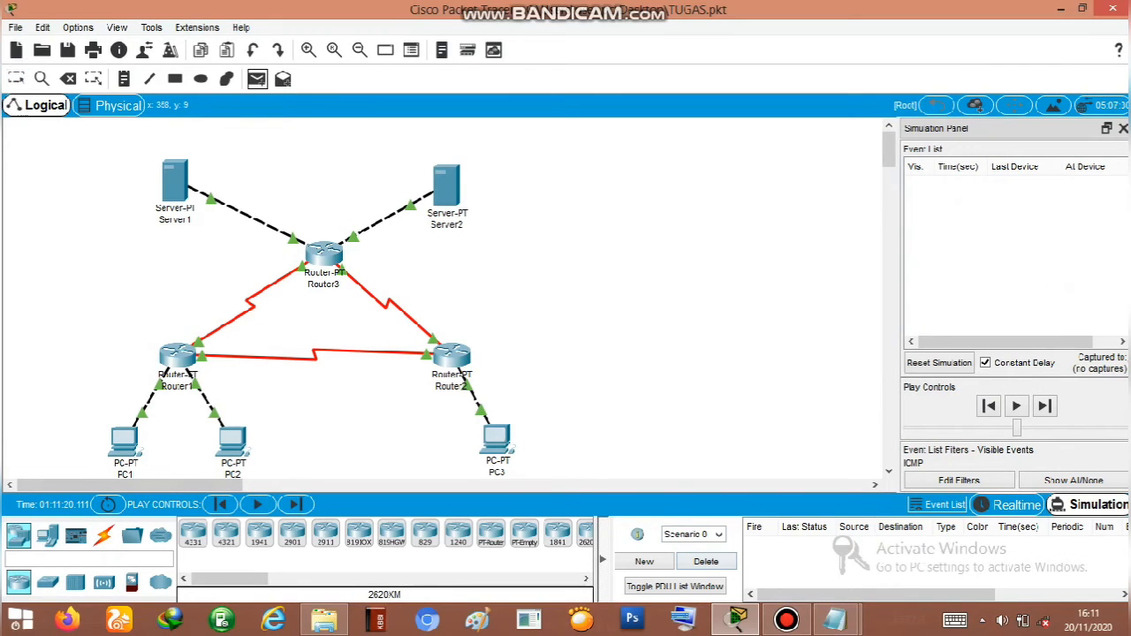
{"action": "left_click", "coordinate": [182, 183]}
{"action": "left_click", "coordinate": [446, 184]}
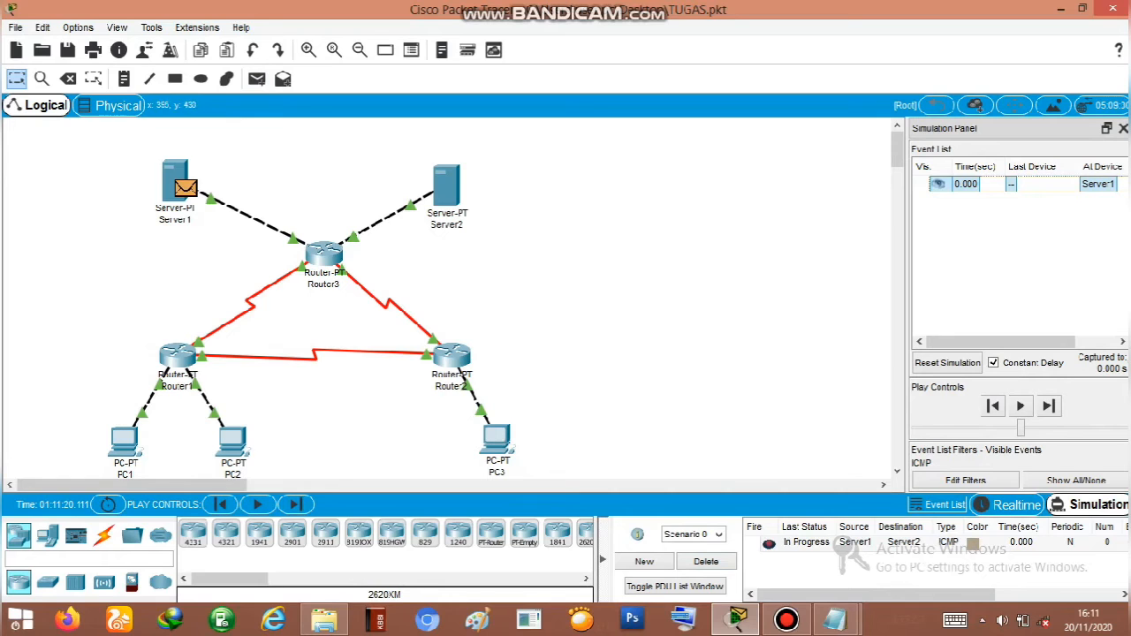
{"action": "left_click", "coordinate": [296, 504]}
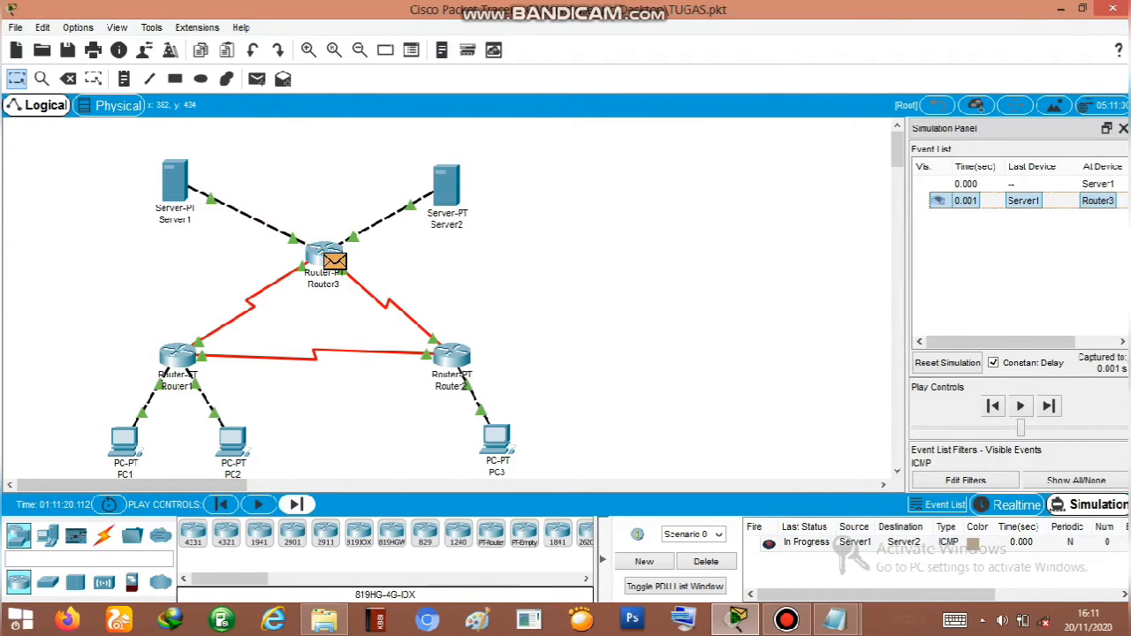
{"action": "left_click", "coordinate": [297, 505]}
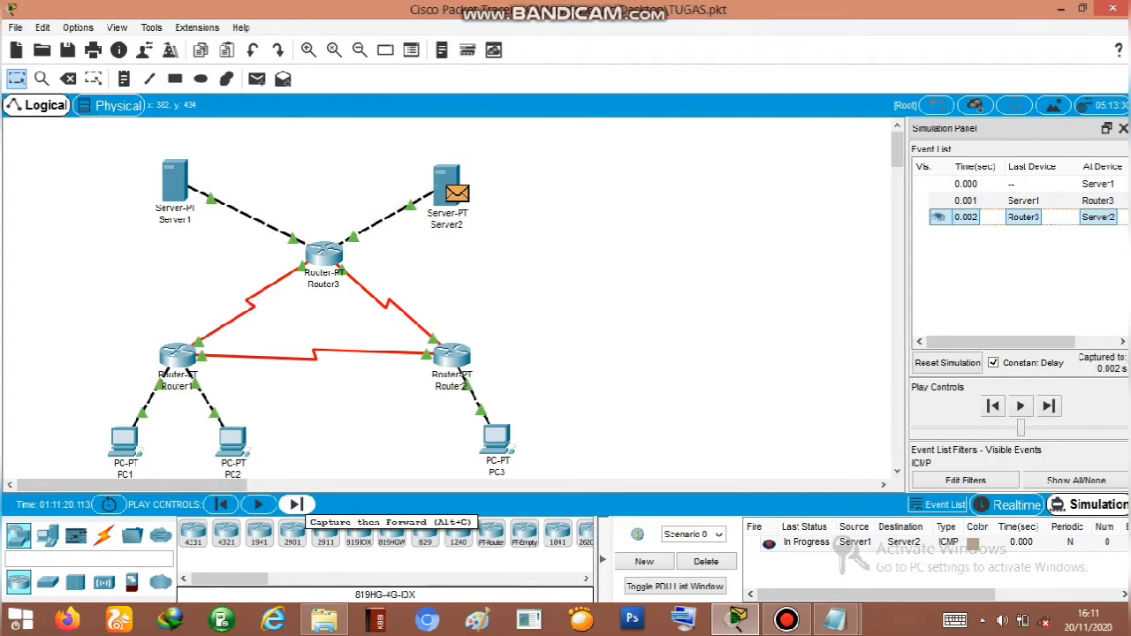
{"action": "left_click", "coordinate": [297, 506]}
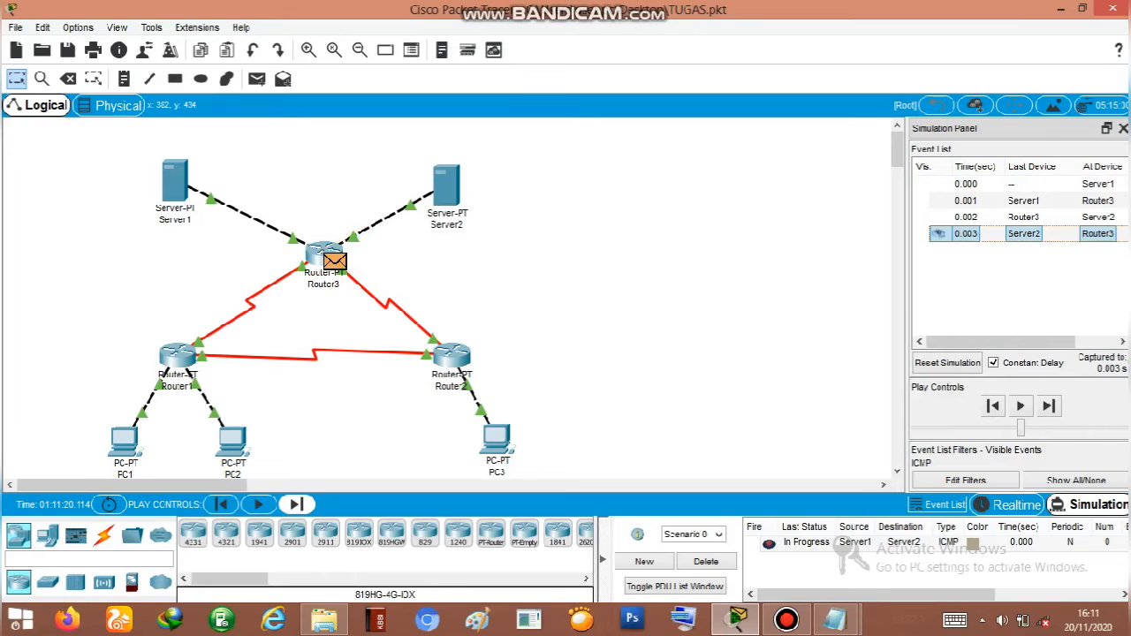
{"action": "left_click", "coordinate": [297, 505]}
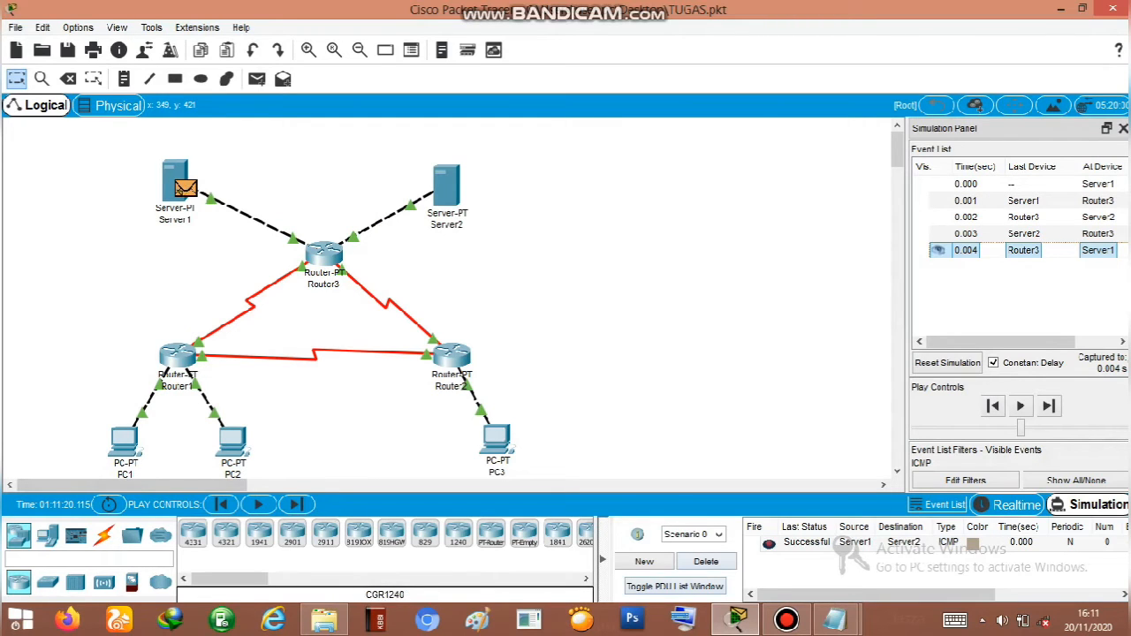
Clear the scenario and step a simple PDU from Server1 to PC1 forward until its reply is back at Server1
{"action": "left_click", "coordinate": [706, 561]}
{"action": "left_click", "coordinate": [257, 79]}
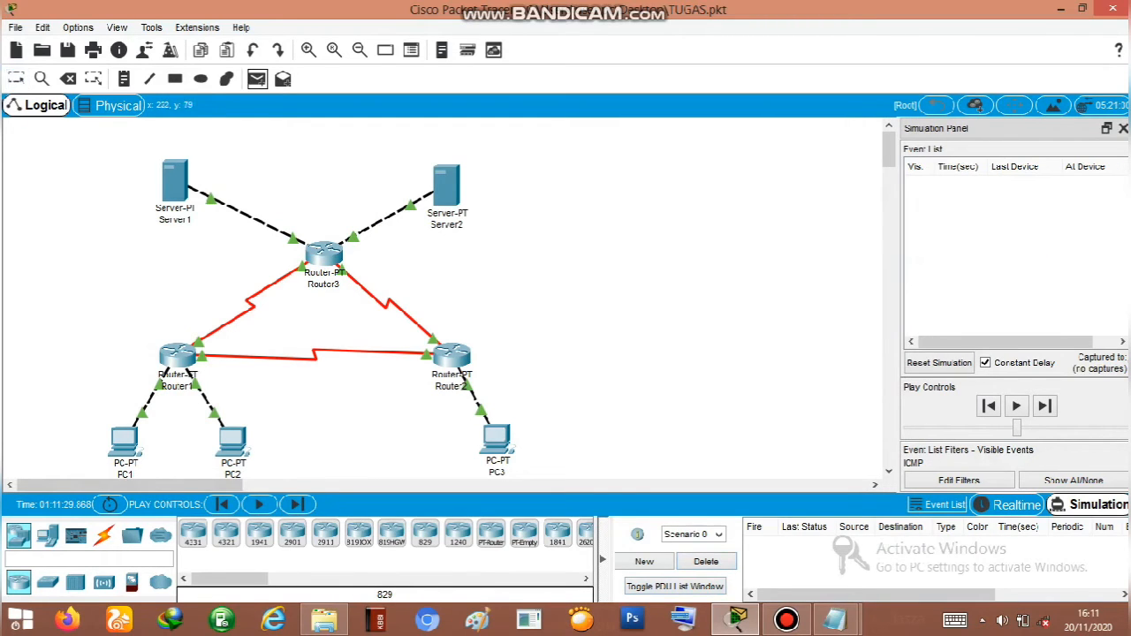
{"action": "mouse_move", "coordinate": [184, 182]}
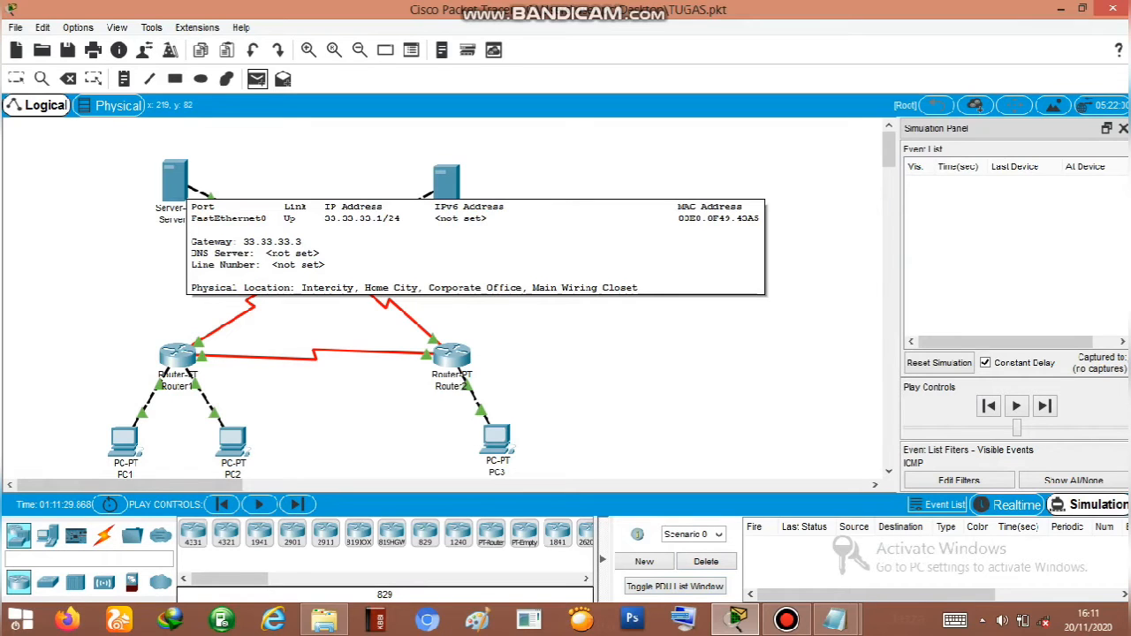
{"action": "left_click", "coordinate": [183, 183]}
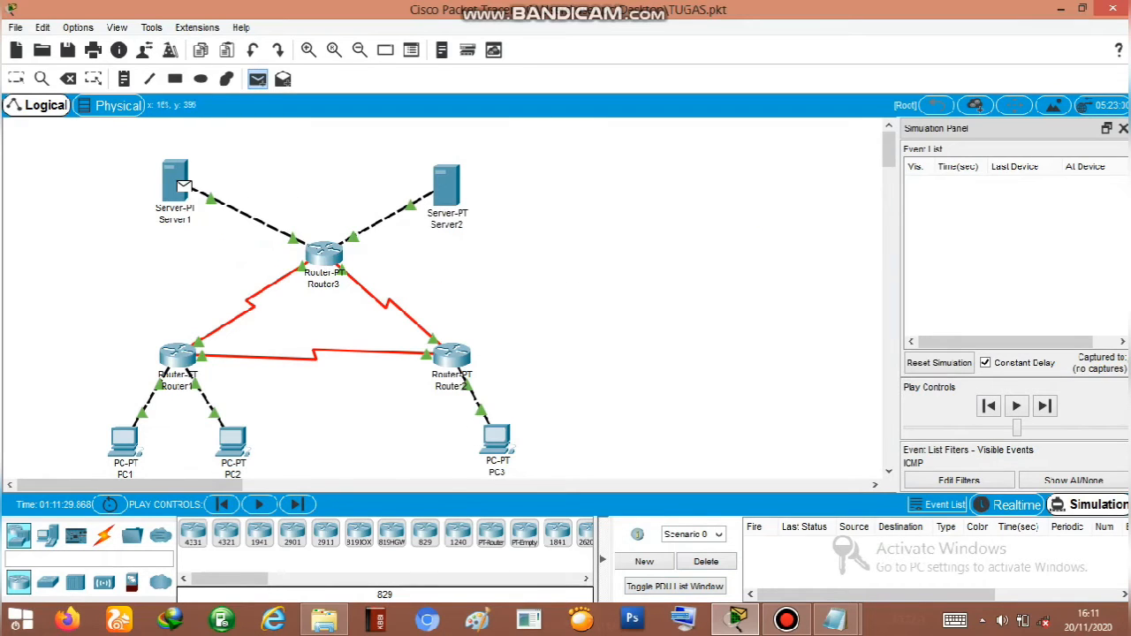
{"action": "left_click", "coordinate": [124, 440]}
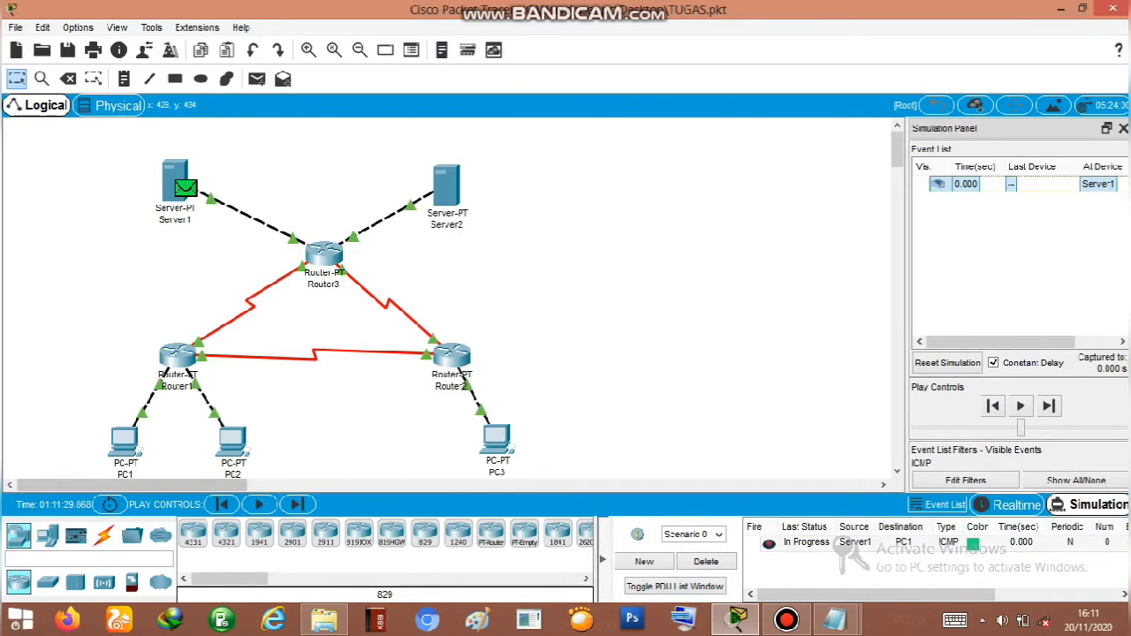
{"action": "left_click", "coordinate": [297, 503]}
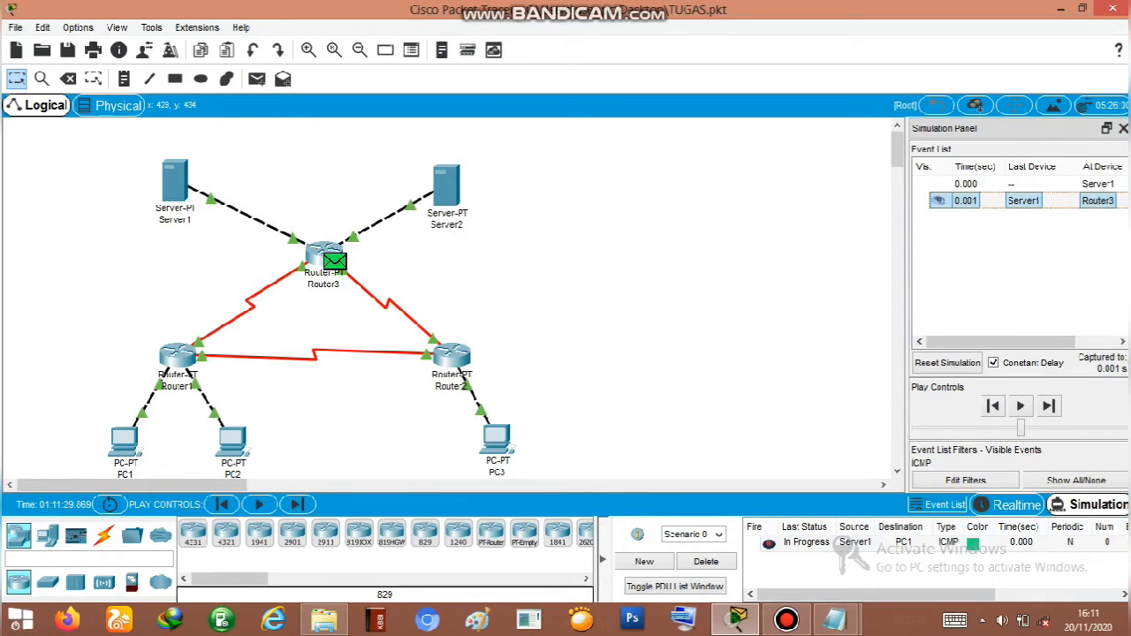
{"action": "left_click", "coordinate": [297, 504]}
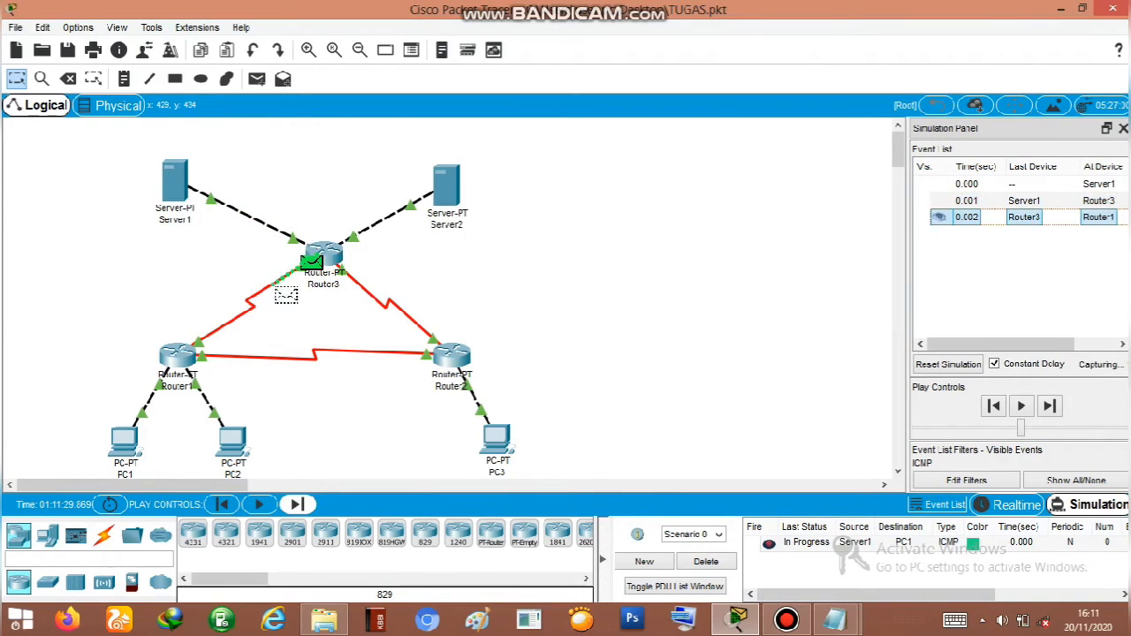
{"action": "left_click", "coordinate": [297, 504]}
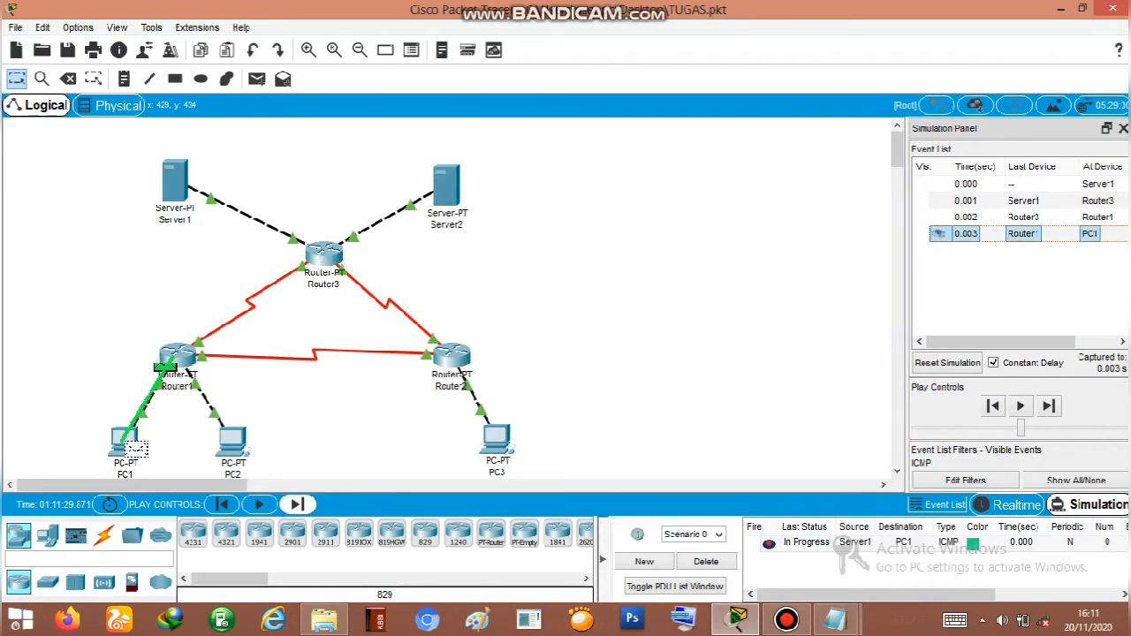
{"action": "left_click", "coordinate": [297, 503]}
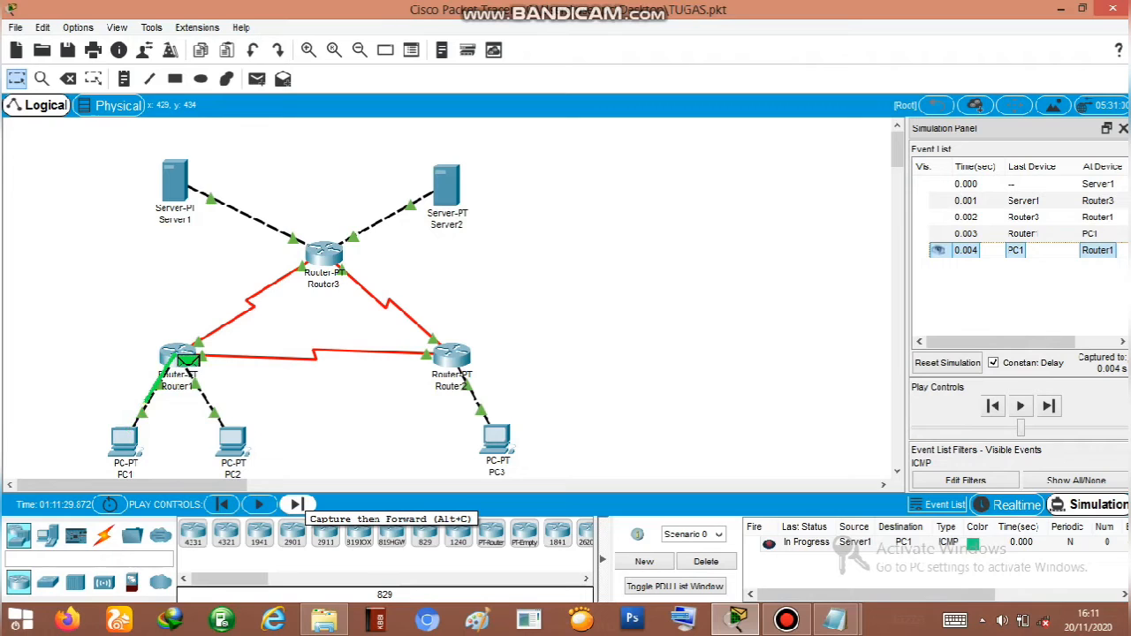
{"action": "left_click", "coordinate": [297, 504]}
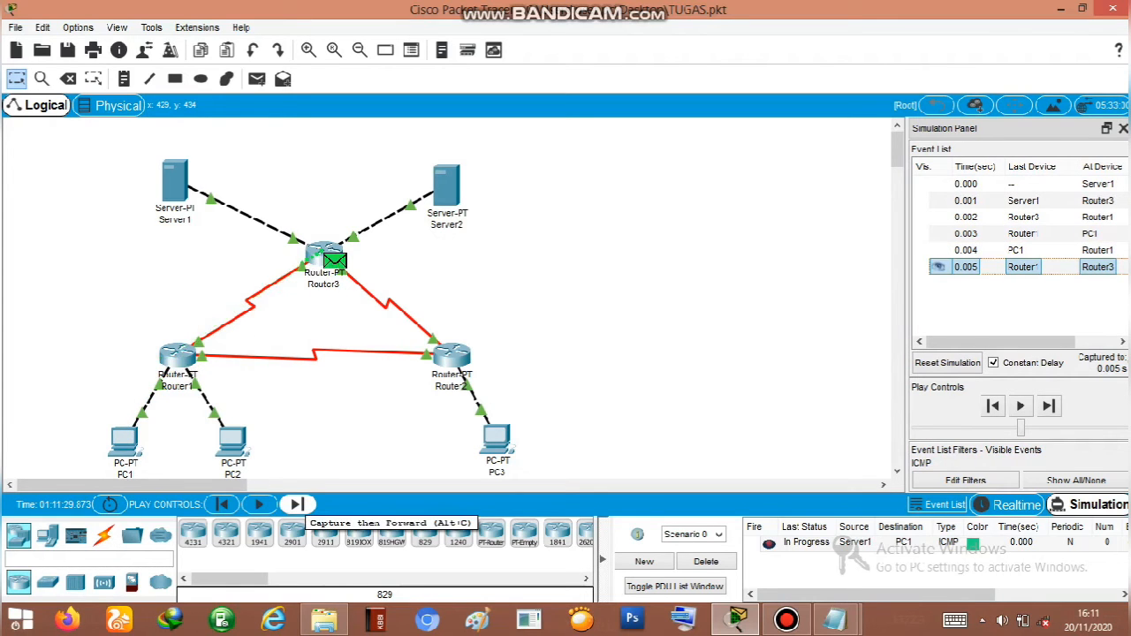
{"action": "left_click", "coordinate": [297, 504]}
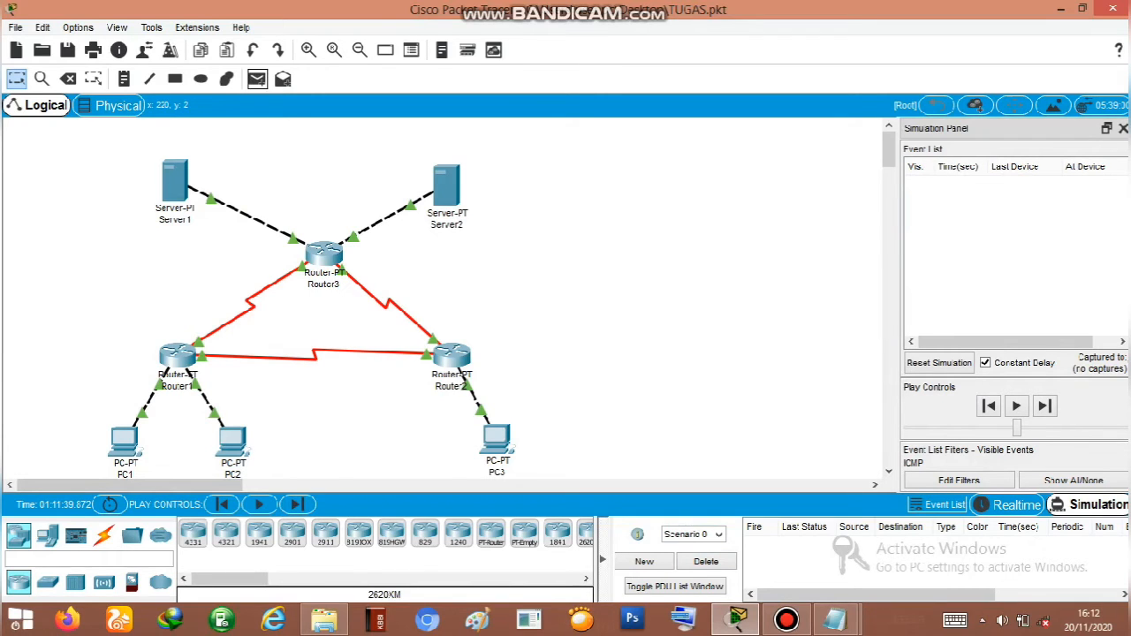
Send a simple PDU from Server1 to PC2 and step it forward until its reply is back at Server1
{"action": "left_click", "coordinate": [257, 79]}
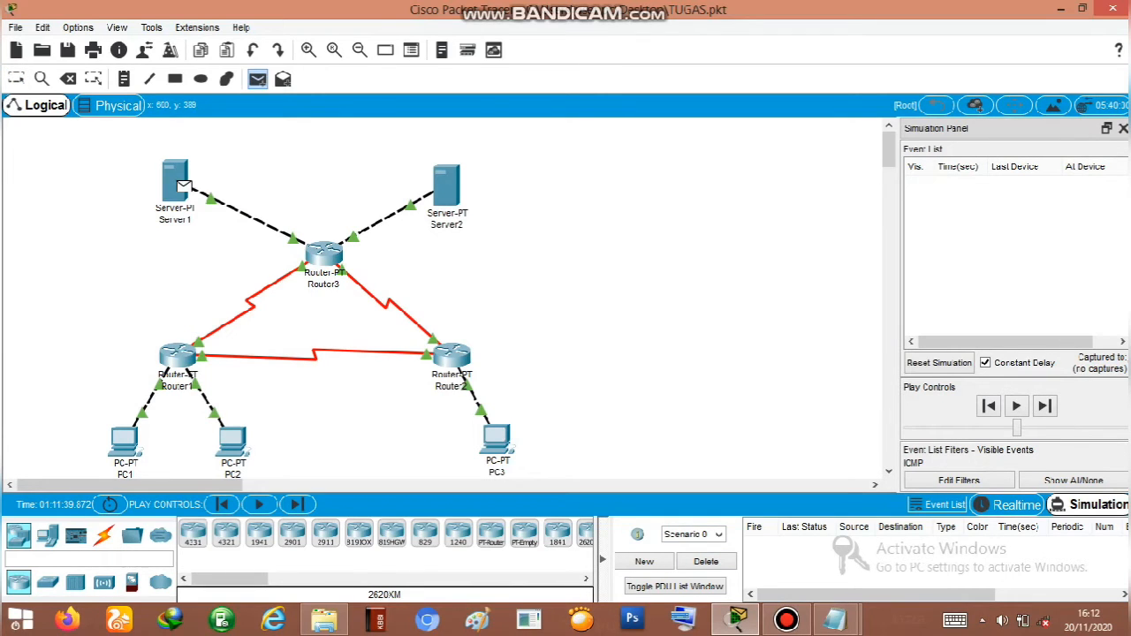
{"action": "mouse_move", "coordinate": [497, 442]}
{"action": "left_click", "coordinate": [242, 452]}
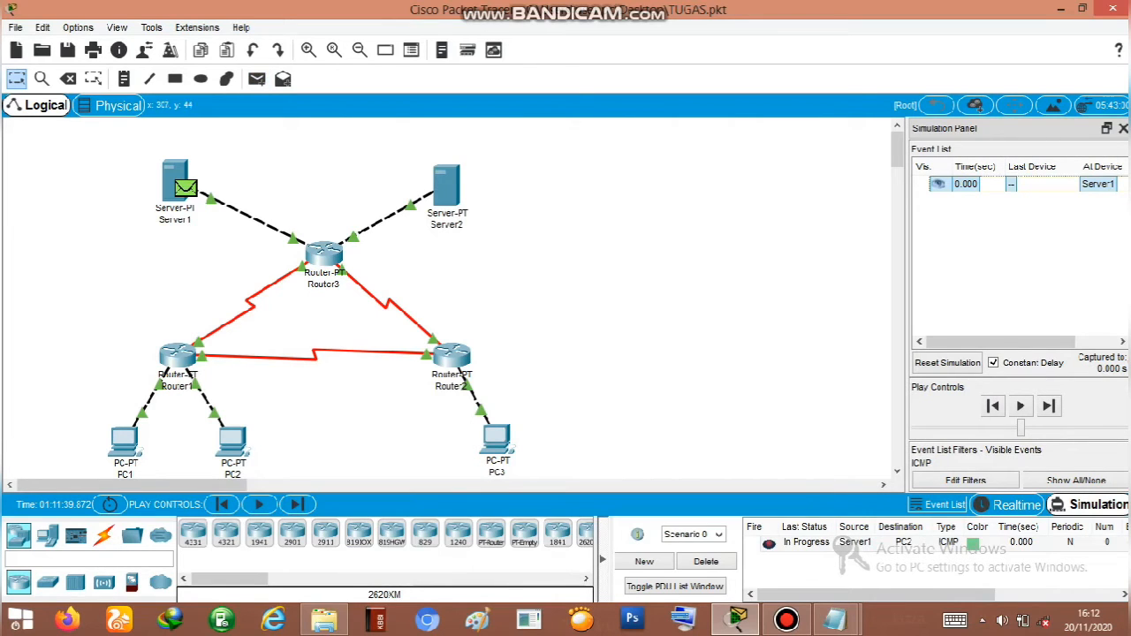
{"action": "left_click", "coordinate": [297, 504]}
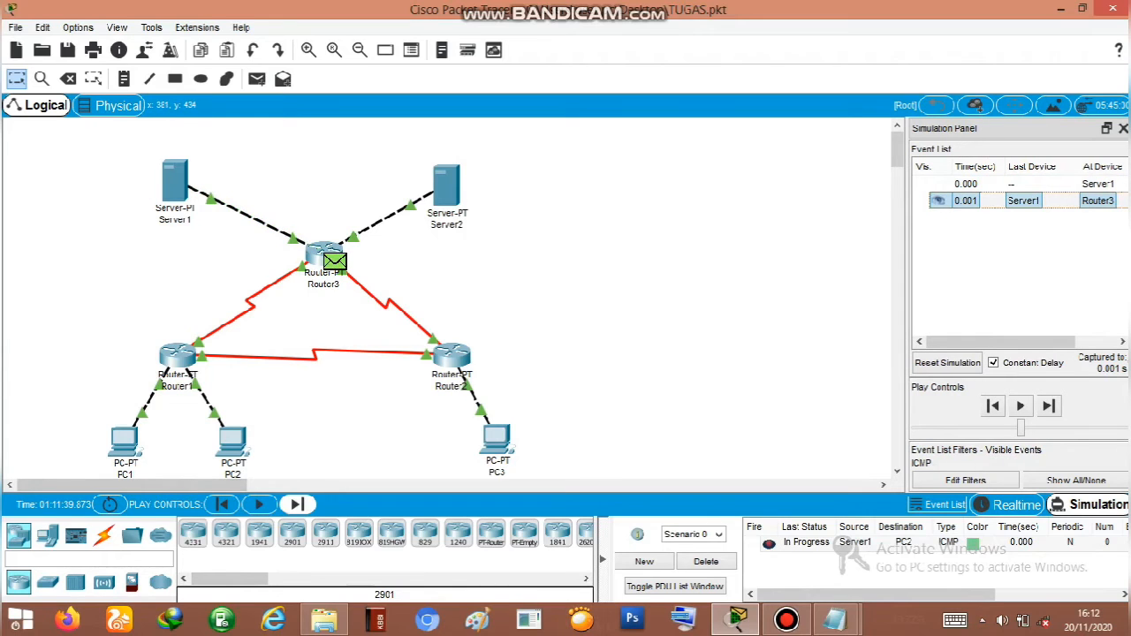
{"action": "left_click", "coordinate": [297, 504]}
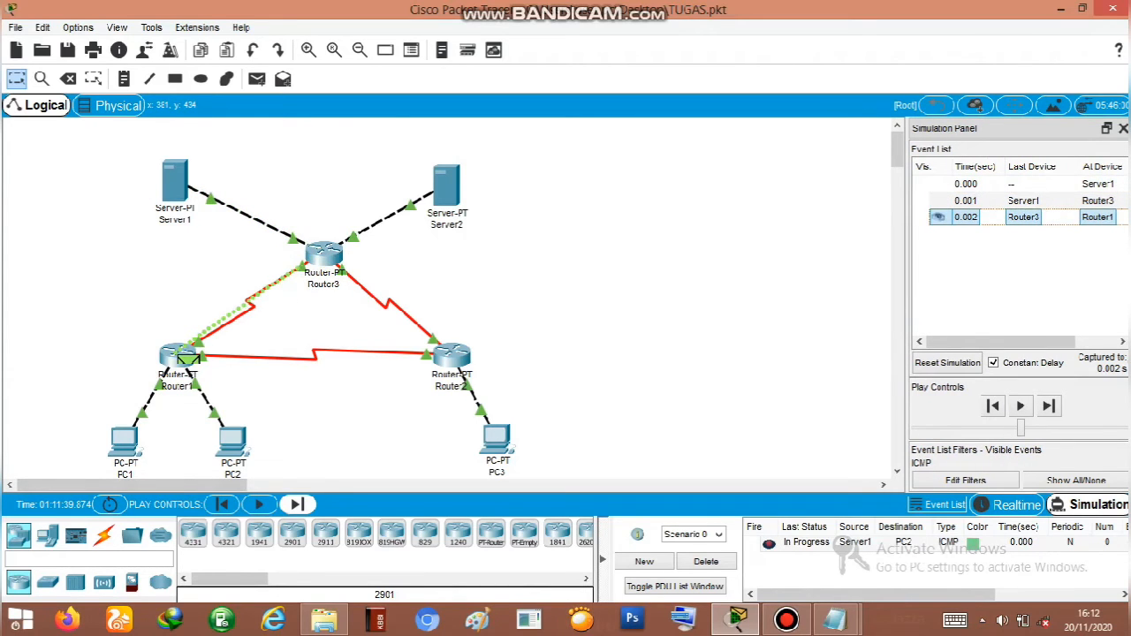
{"action": "left_click", "coordinate": [297, 504]}
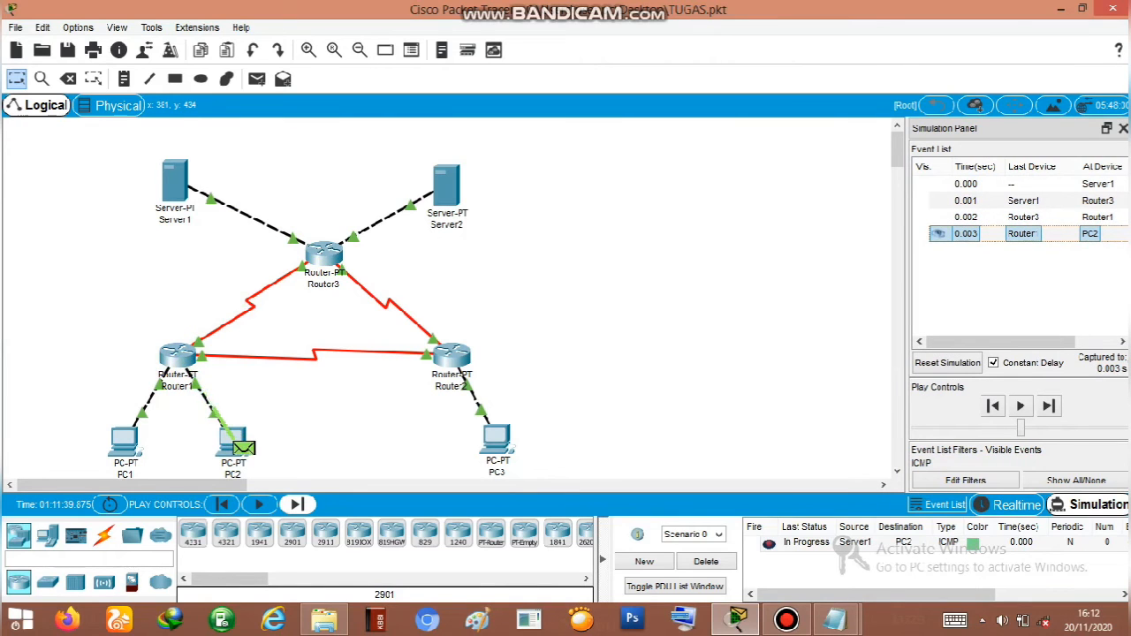
{"action": "left_click", "coordinate": [297, 504]}
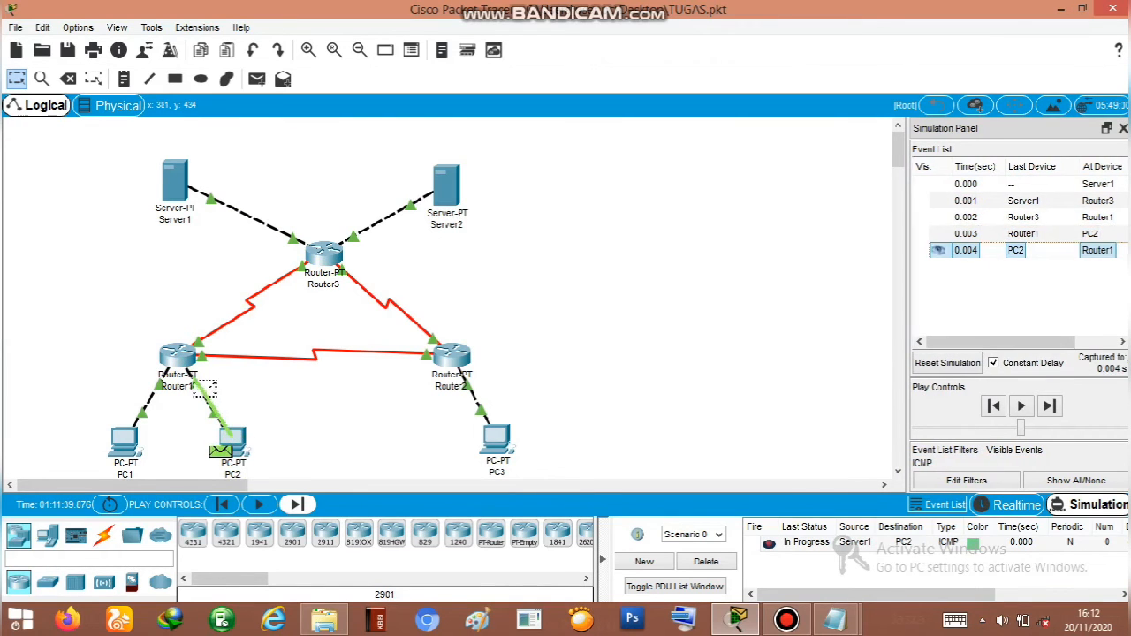
{"action": "left_click", "coordinate": [297, 504]}
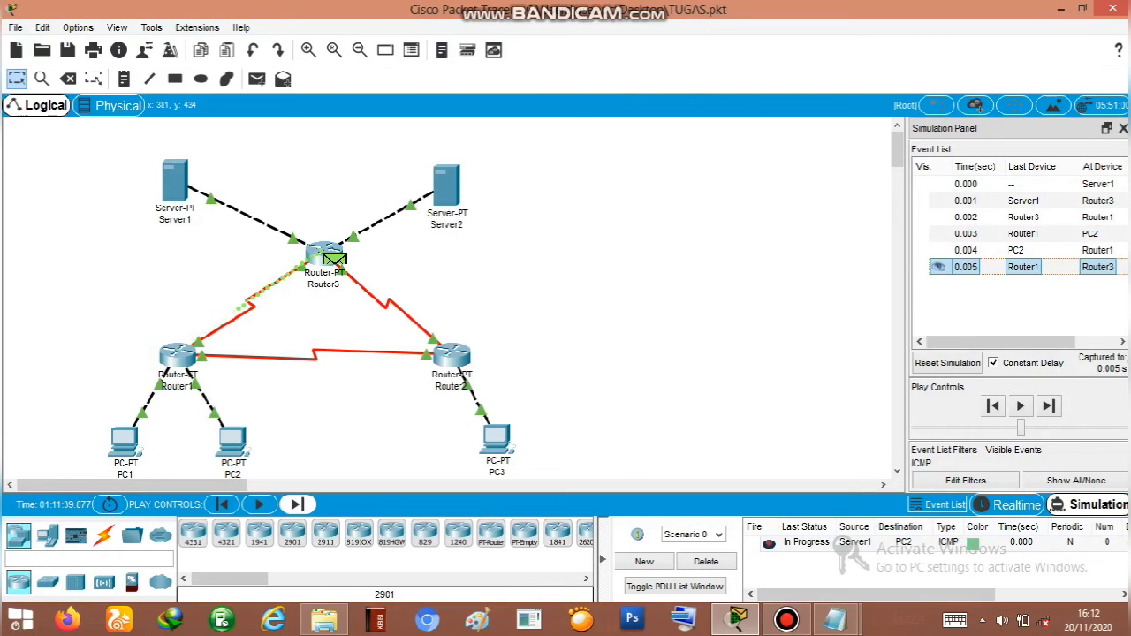
{"action": "left_click", "coordinate": [297, 504]}
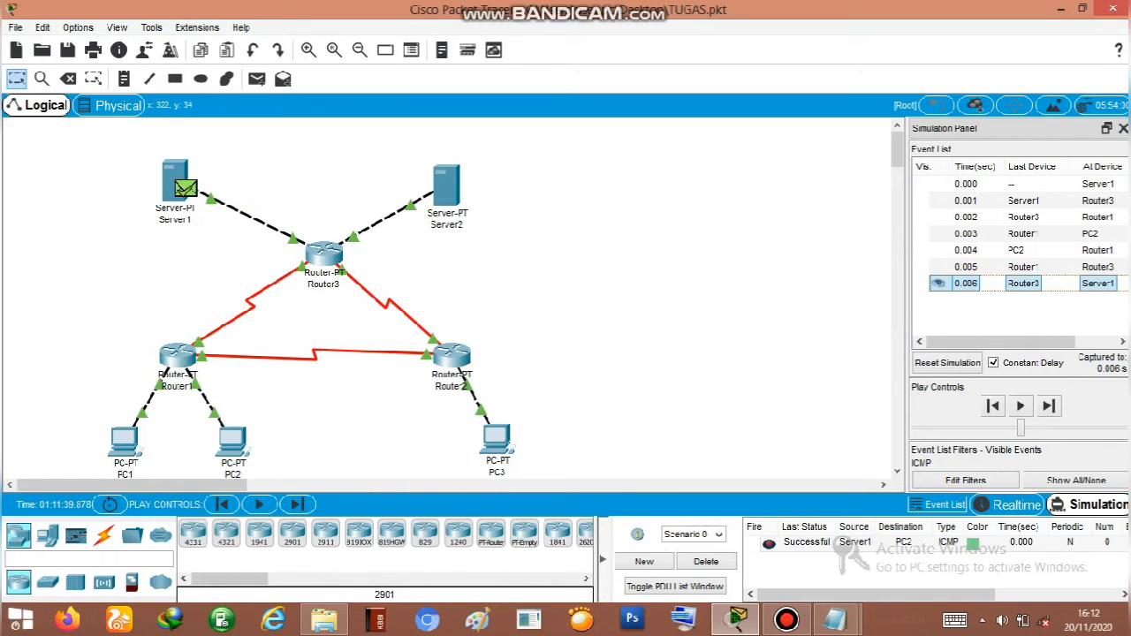
Clear the scenario and step a simple PDU from Server1 to PC3 forward along its route through Router3 and Router2
{"action": "left_click", "coordinate": [706, 562]}
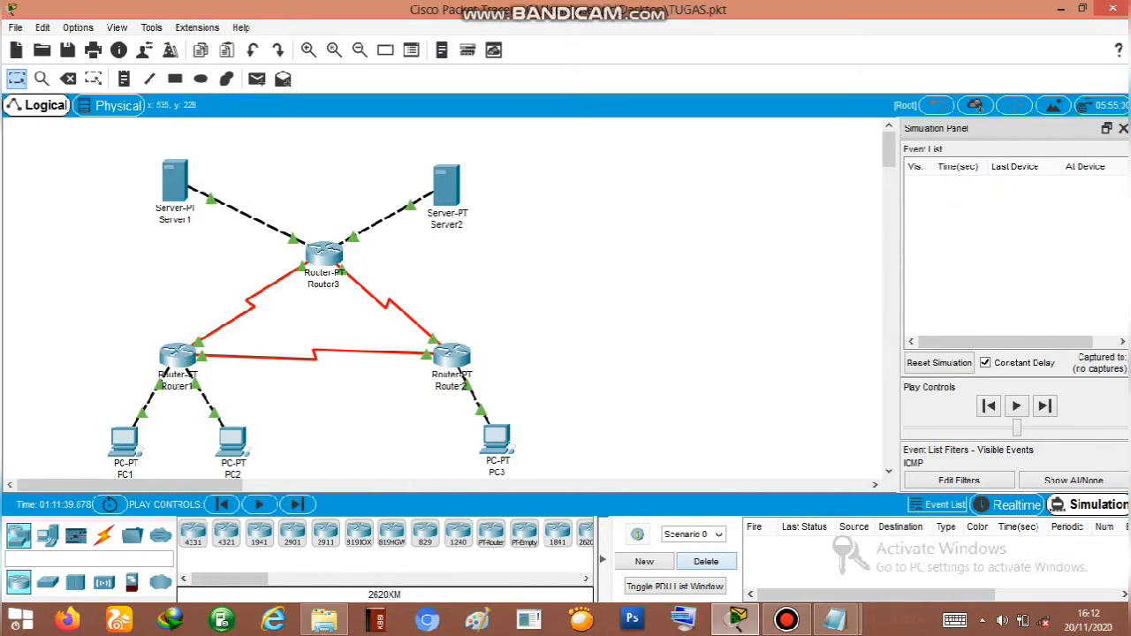
{"action": "left_click", "coordinate": [258, 78]}
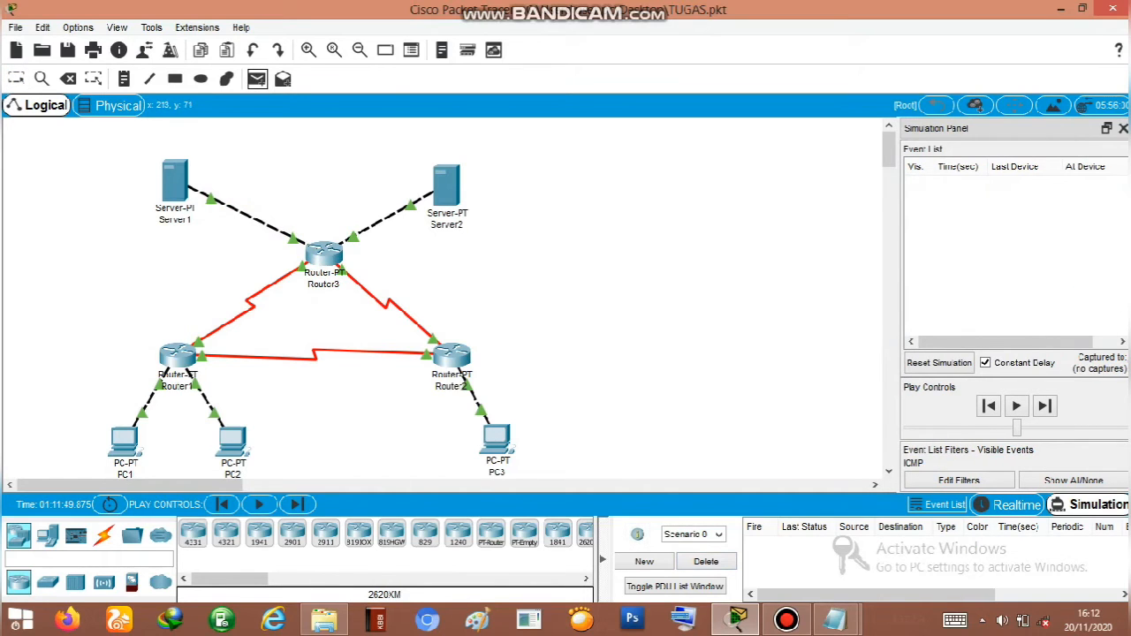
{"action": "left_click", "coordinate": [181, 184]}
{"action": "left_click", "coordinate": [496, 445]}
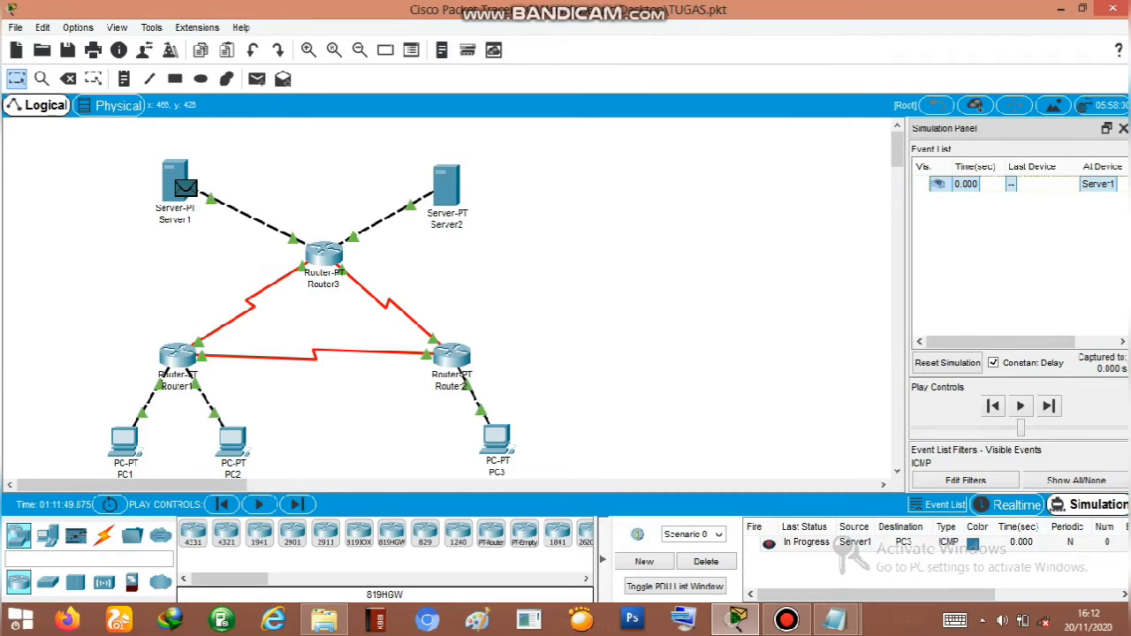
{"action": "left_click", "coordinate": [297, 503]}
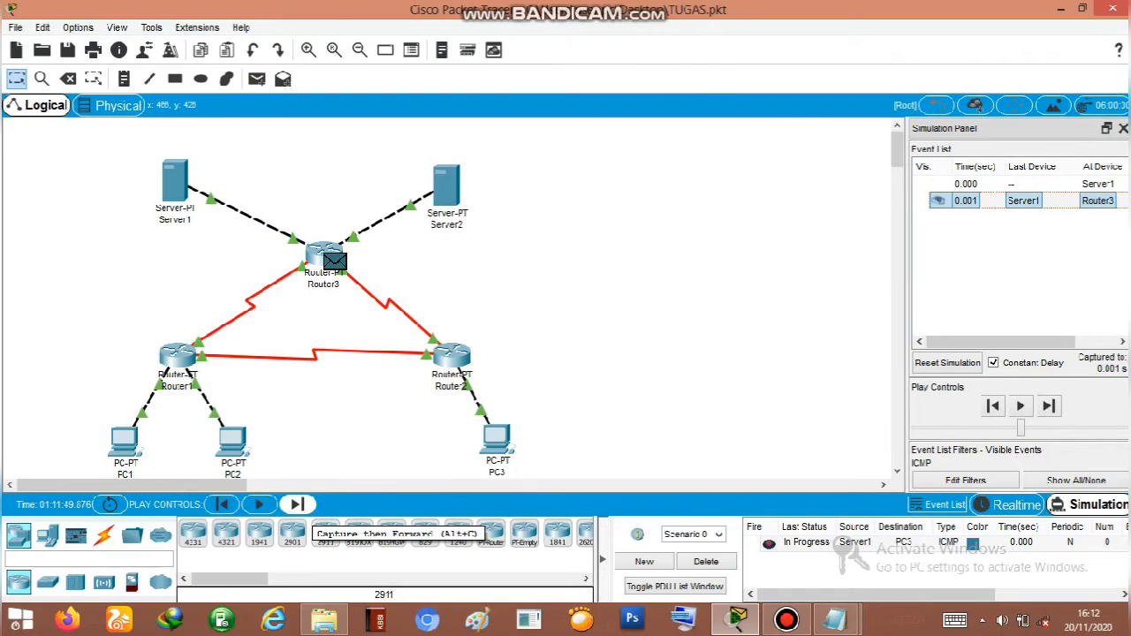
{"action": "left_click", "coordinate": [297, 505]}
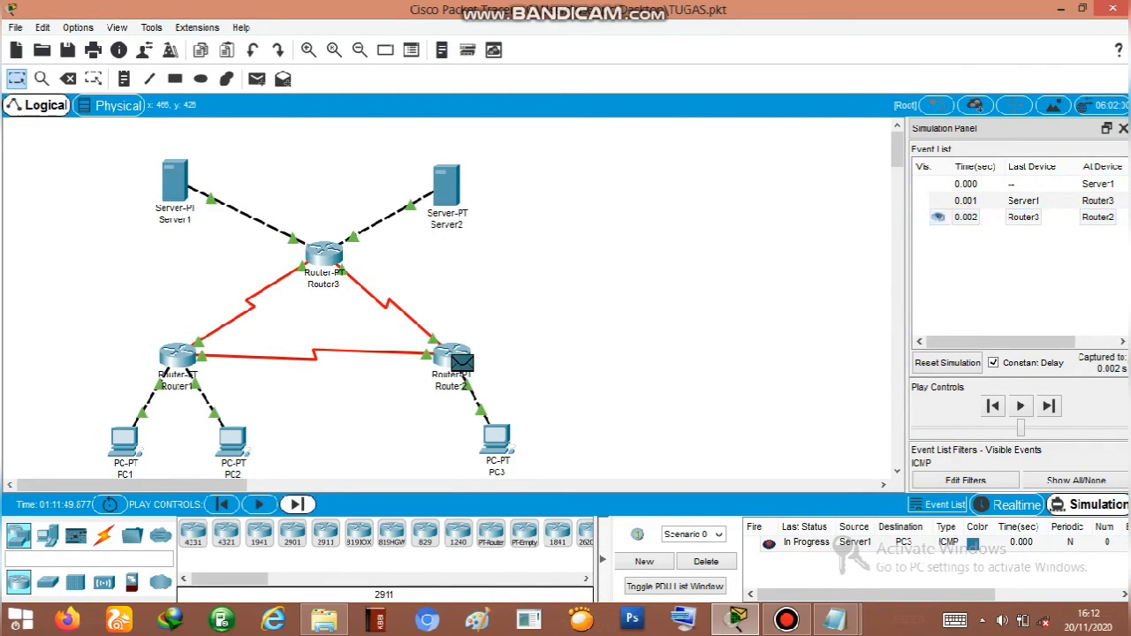
{"action": "left_click", "coordinate": [297, 505]}
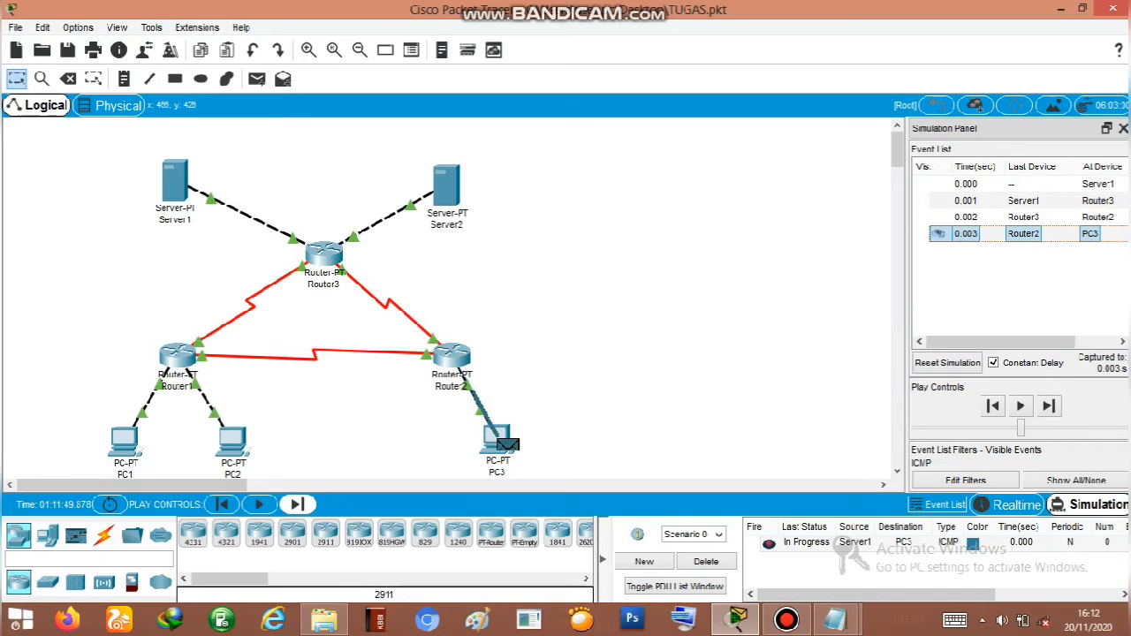
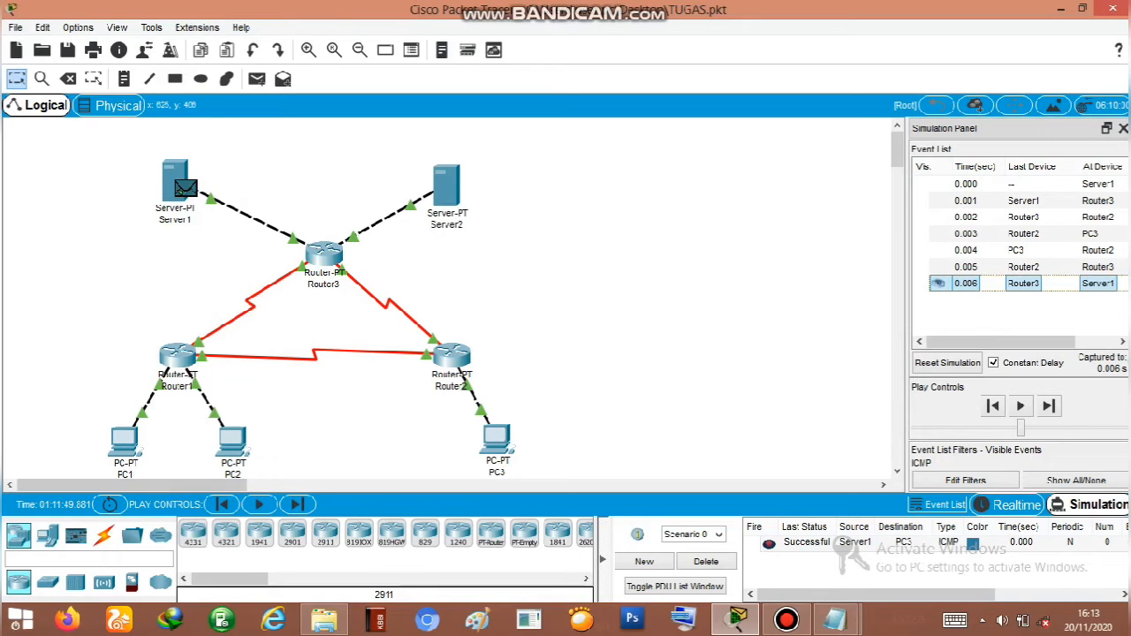
Clear the scenario and switch the network back to Realtime mode
{"action": "left_click", "coordinate": [706, 562]}
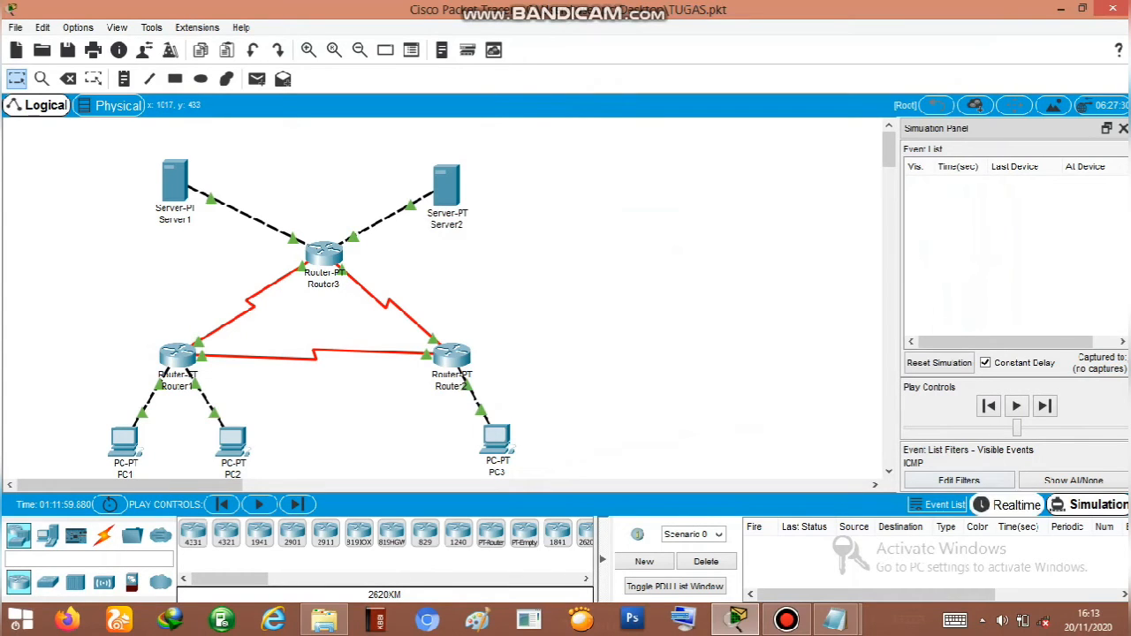
{"action": "left_click", "coordinate": [1016, 504]}
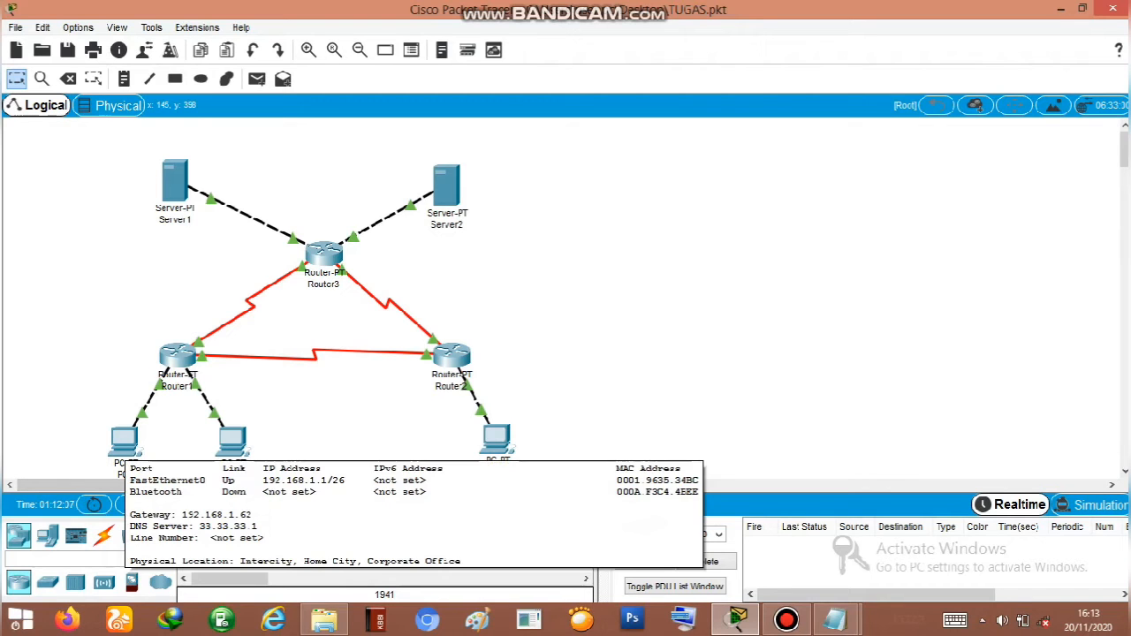
Open the command prompt on PC1 and enter the tracert command without running it
{"action": "left_click", "coordinate": [125, 442]}
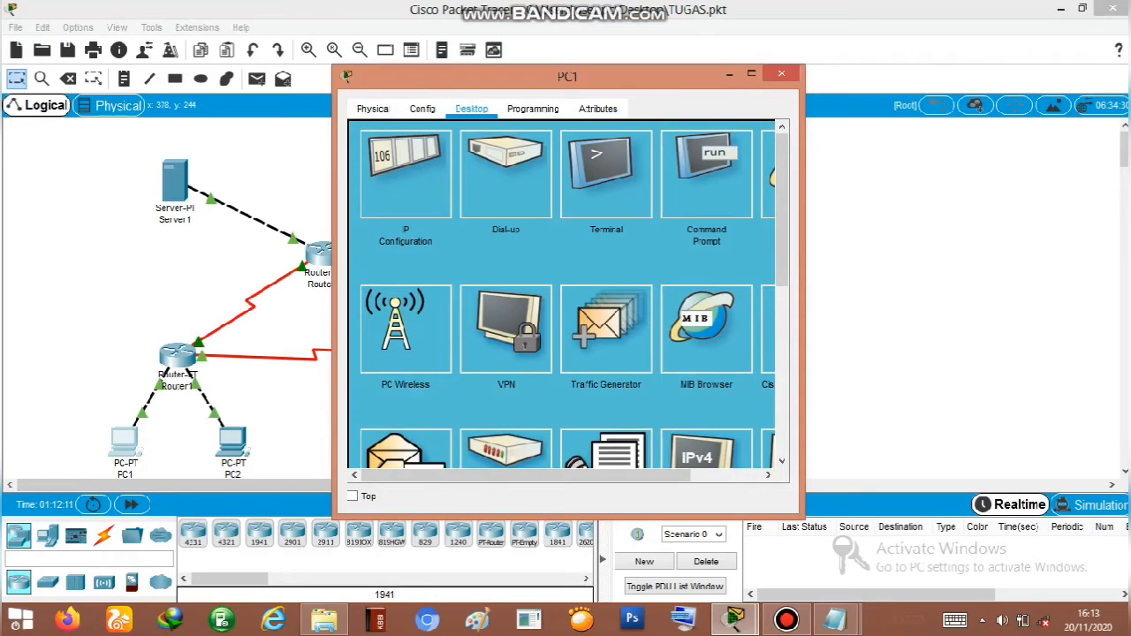
{"action": "left_click", "coordinate": [707, 177]}
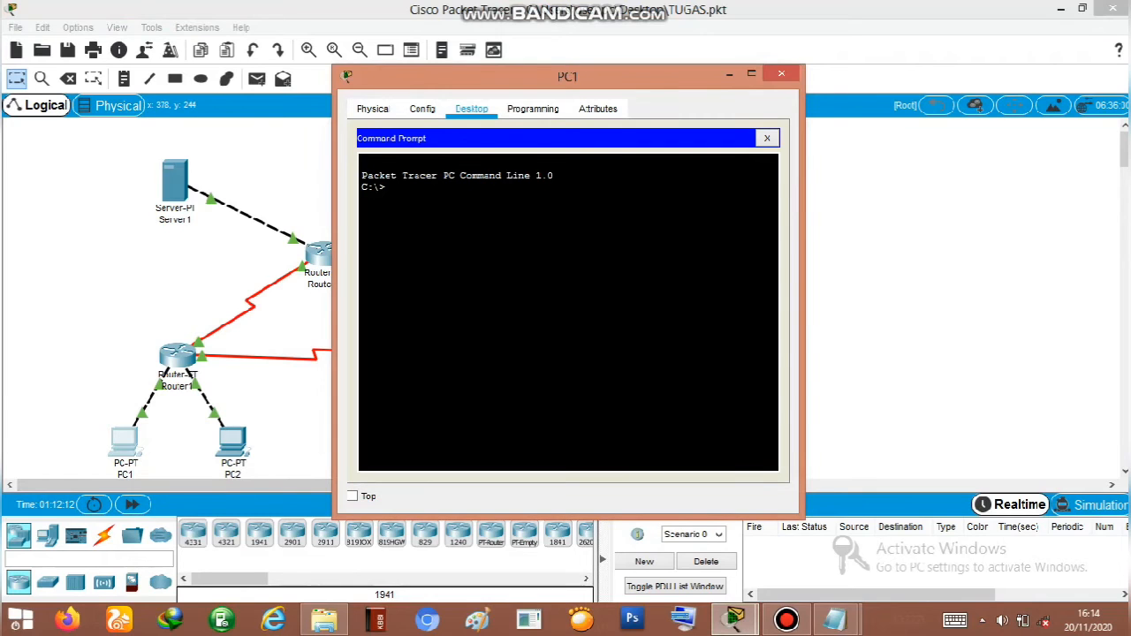
{"action": "type", "text": "TRACERT"}
{"action": "key", "text": "BackSpace"}
{"action": "key", "text": "BackSpace"}
{"action": "key", "text": "BackSpace"}
{"action": "key", "text": "BackSpace"}
{"action": "key", "text": "BackSpace"}
{"action": "key", "text": "BackSpace"}
{"action": "key", "text": "BackSpace"}
{"action": "type", "text": "tracert"}
Bring up the Config IP notes in Notepad and arrange them beside PC1's window, showing the PC addresses
{"action": "mouse_move", "coordinate": [836, 619]}
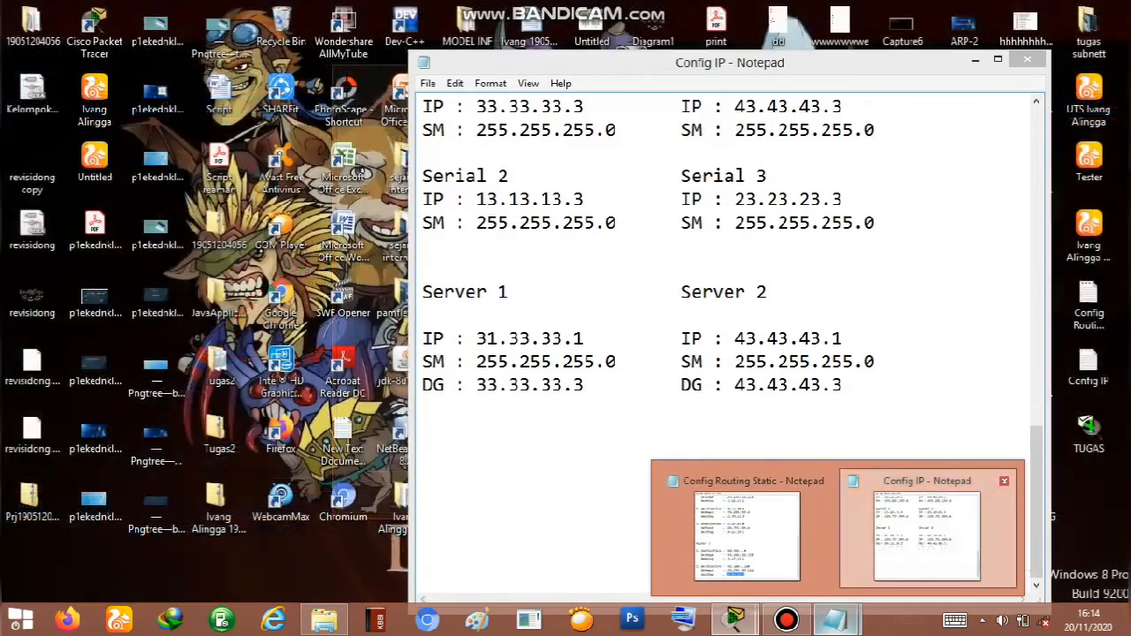
{"action": "left_click", "coordinate": [927, 535]}
{"action": "left_click_drag", "start_coordinate": [708, 62], "coordinate": [944, 94]}
{"action": "scroll", "coordinate": [888, 354], "scroll_direction": "up", "scroll_amount": 14}
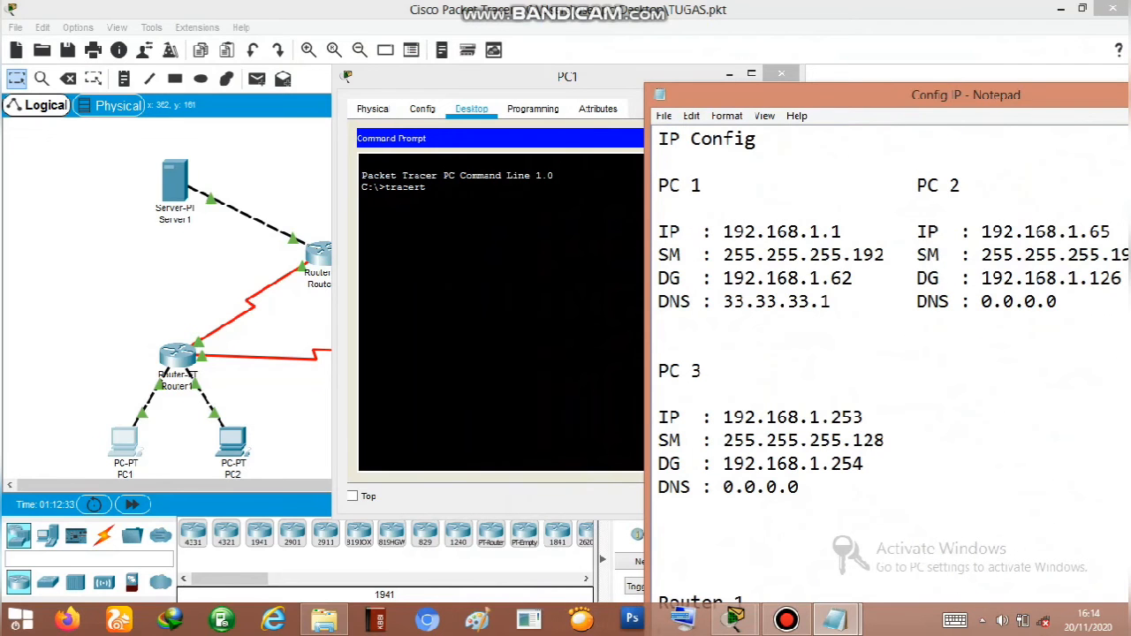
{"action": "left_click_drag", "start_coordinate": [495, 76], "coordinate": [308, 67]}
{"action": "left_click_drag", "start_coordinate": [795, 95], "coordinate": [752, 64]}
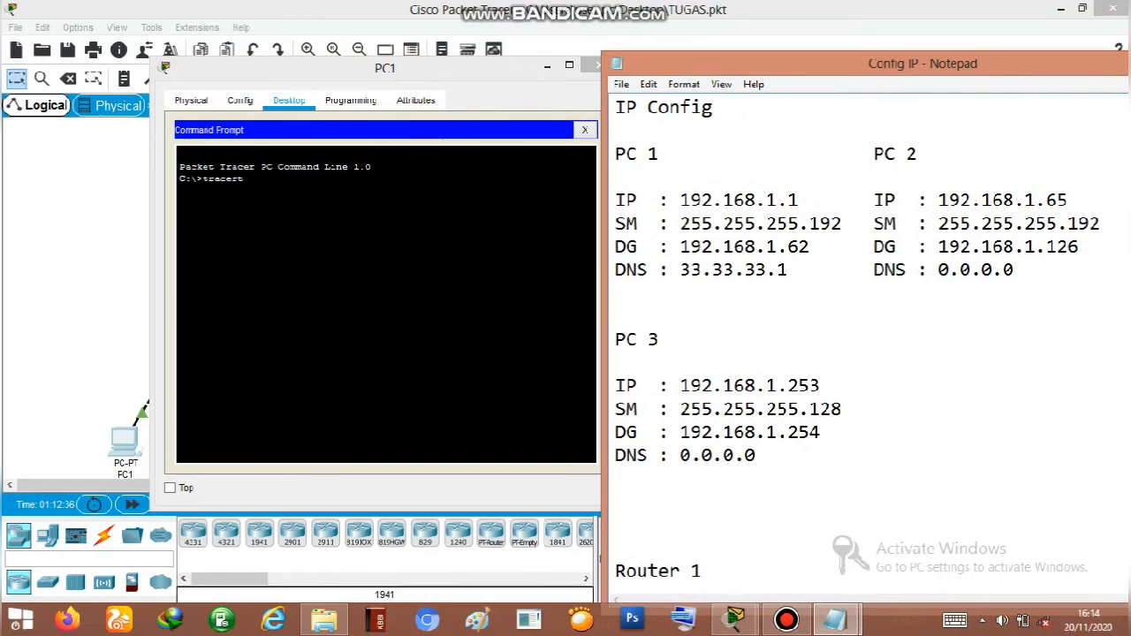
Trace the route from PC1 to PC2 at 192.168.1.65 and move PC1's window aside to uncover the topology
{"action": "left_click", "coordinate": [380, 238]}
{"action": "type", "text": "19"}
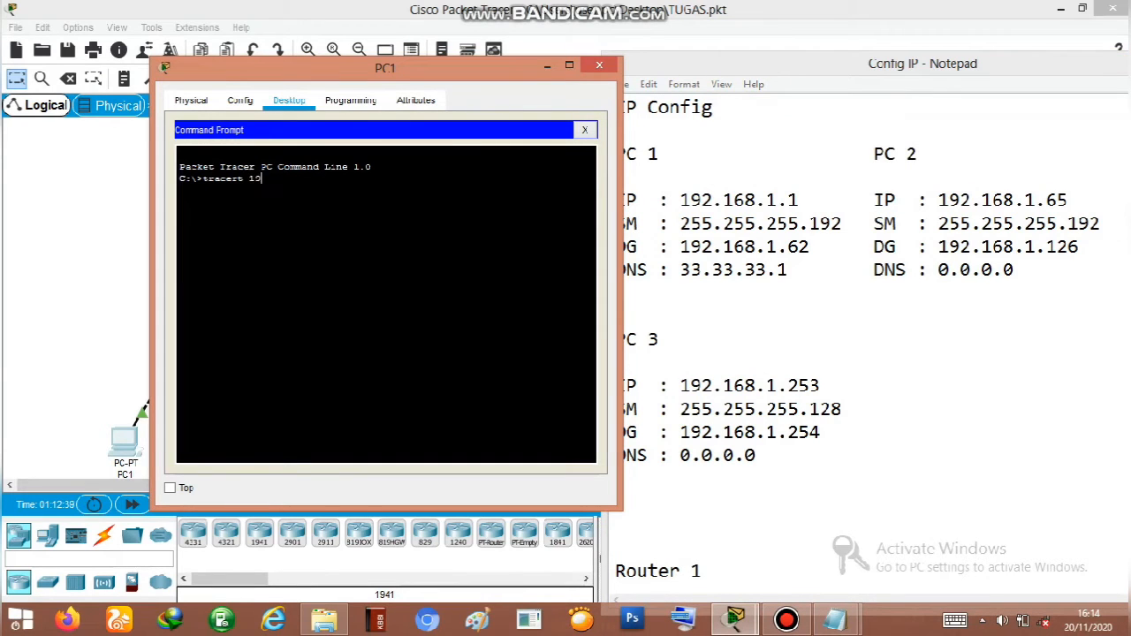
{"action": "type", "text": "2.168.1.65"}
{"action": "key", "text": "Return"}
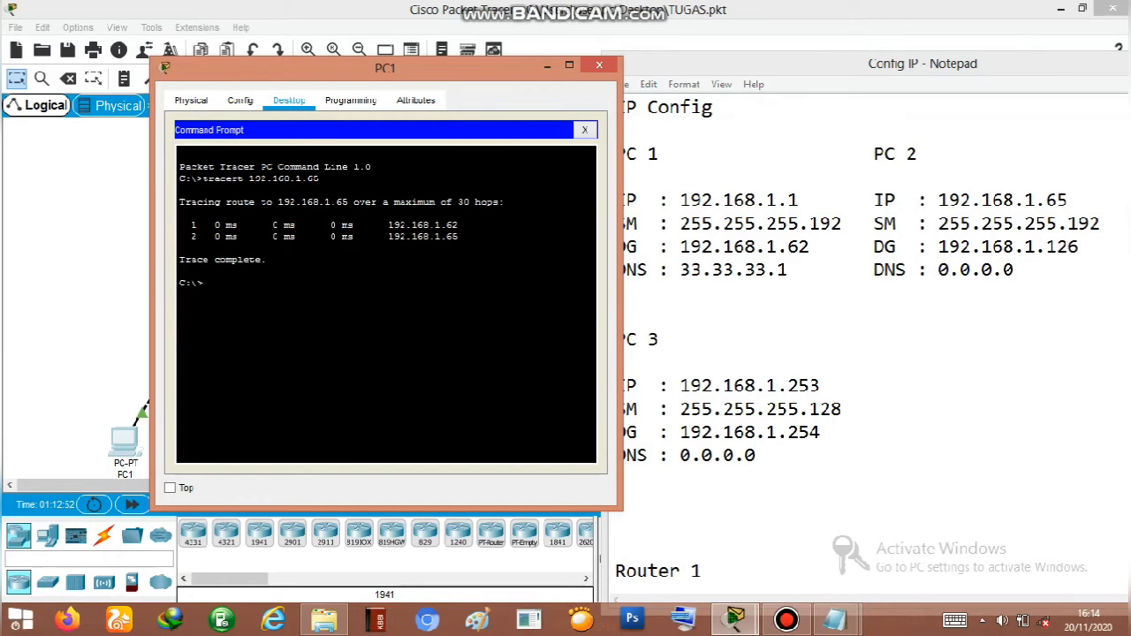
{"action": "left_click_drag", "start_coordinate": [384, 67], "coordinate": [627, 105]}
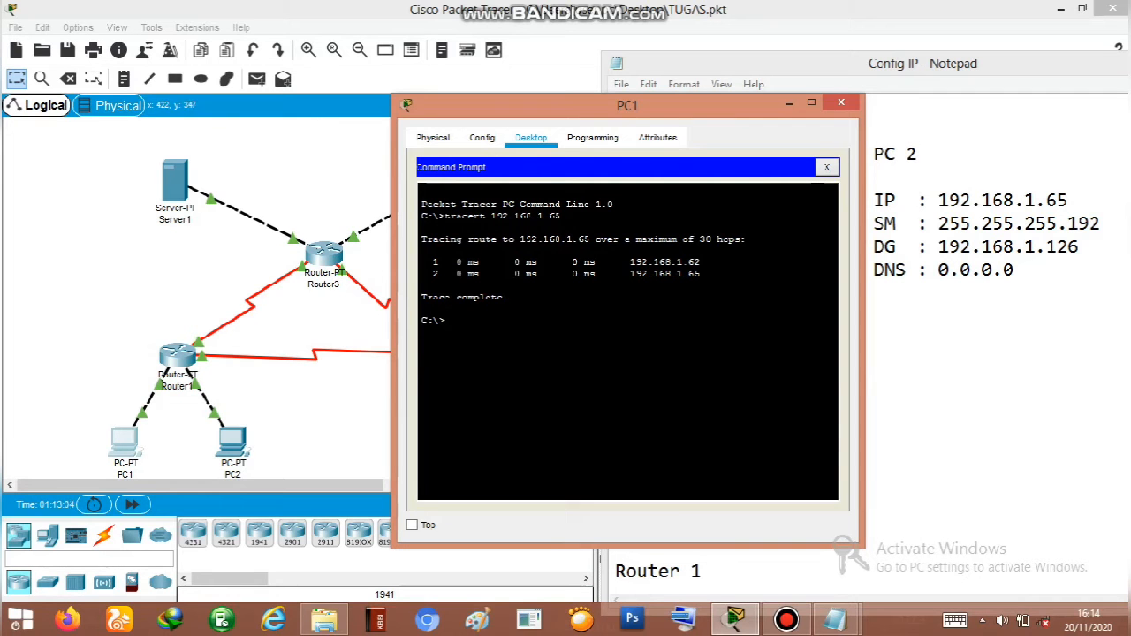
Trace the route from PC1 to PC3 at 192.168.1.253 and move PC1's window aside to uncover the topology
{"action": "left_click_drag", "start_coordinate": [725, 104], "coordinate": [657, 62]}
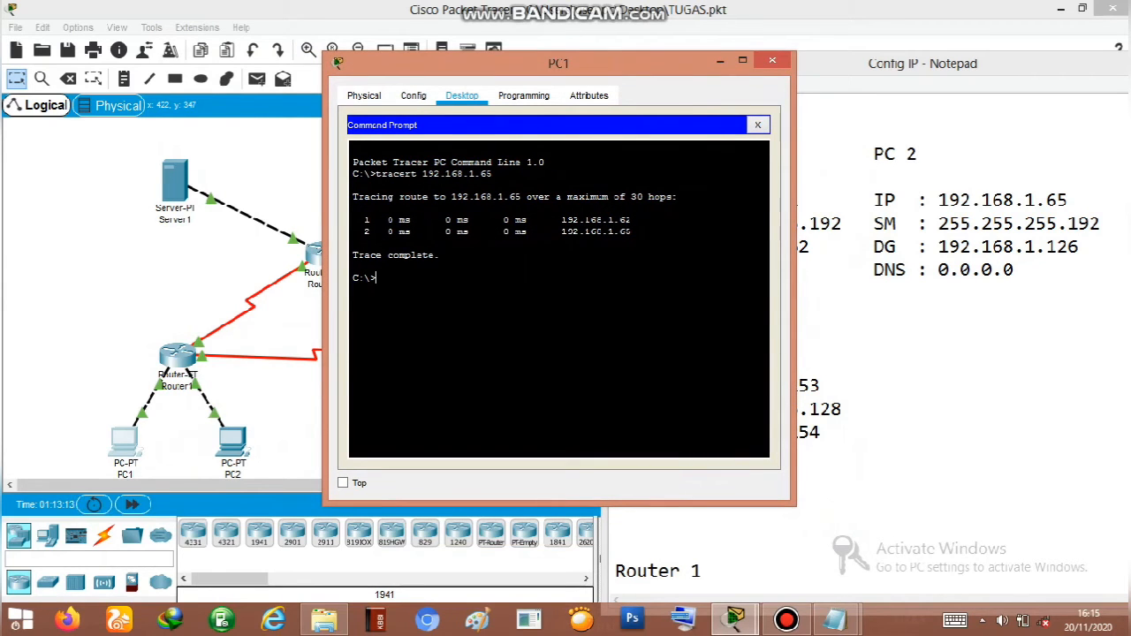
{"action": "left_click_drag", "start_coordinate": [657, 62], "coordinate": [538, 58]}
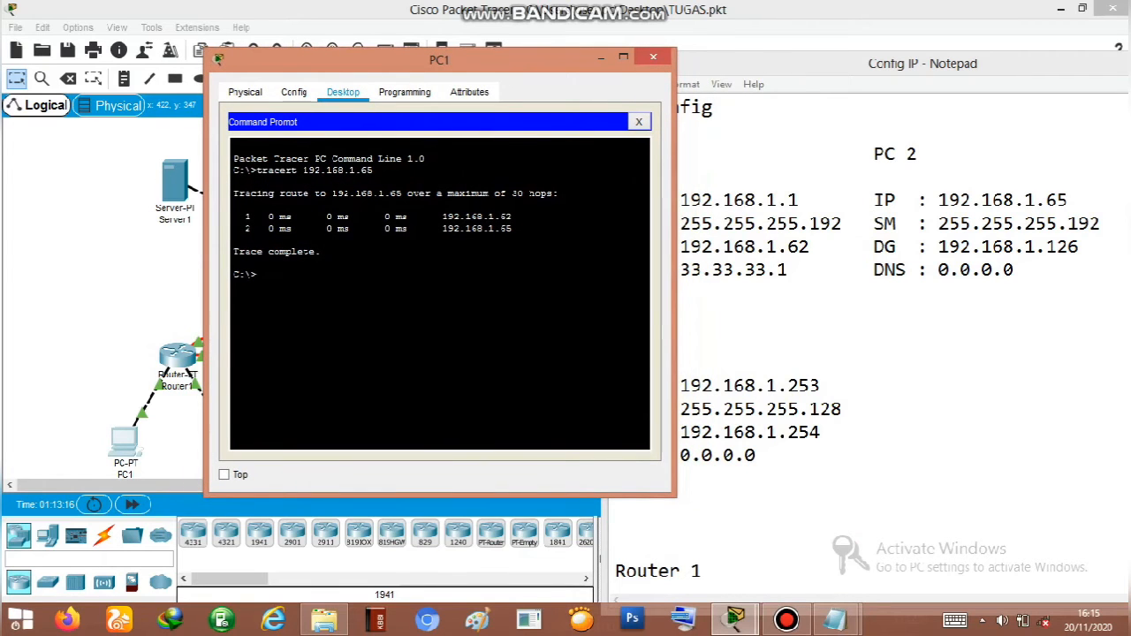
{"action": "type", "text": "racert"}
{"action": "left_click_drag", "start_coordinate": [440, 59], "coordinate": [361, 57]}
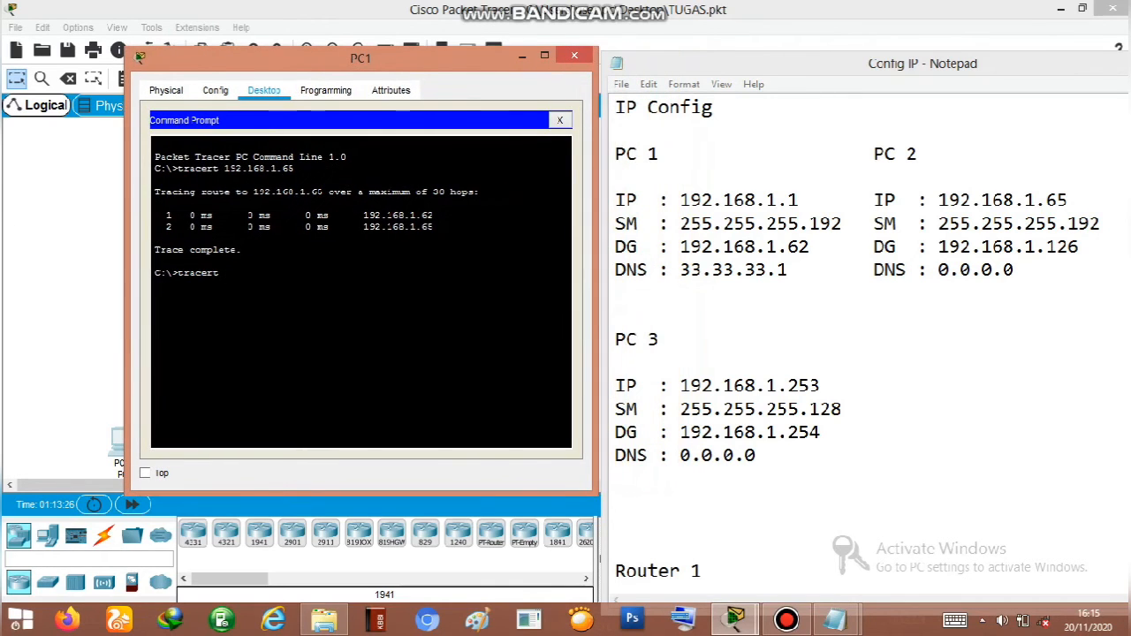
{"action": "type", "text": "192.168.1.253"}
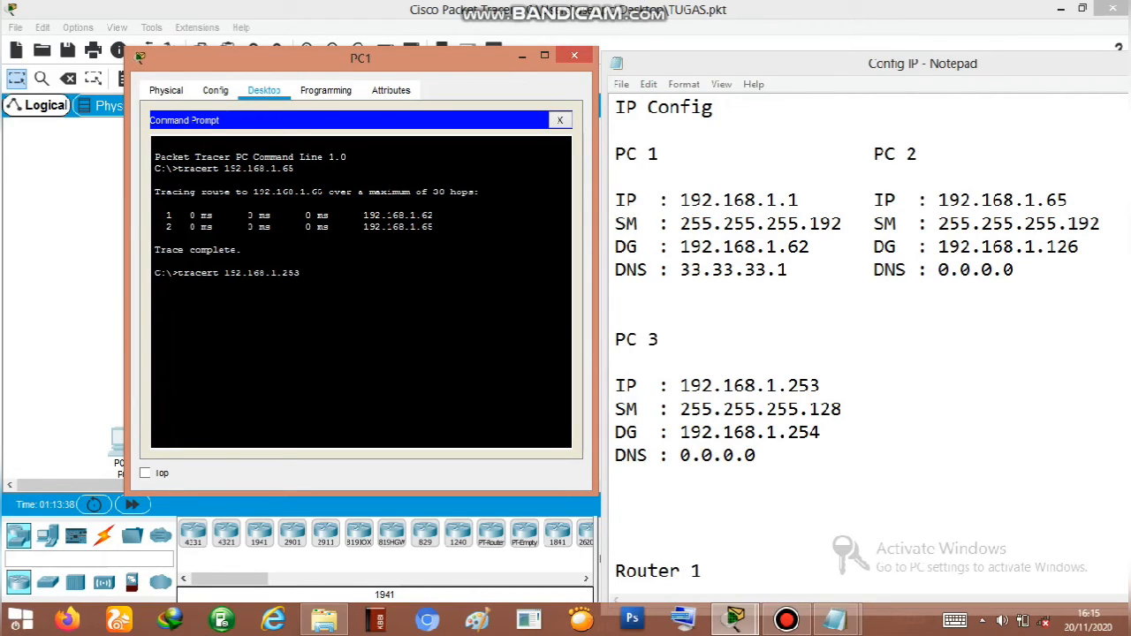
{"action": "key", "text": "Return"}
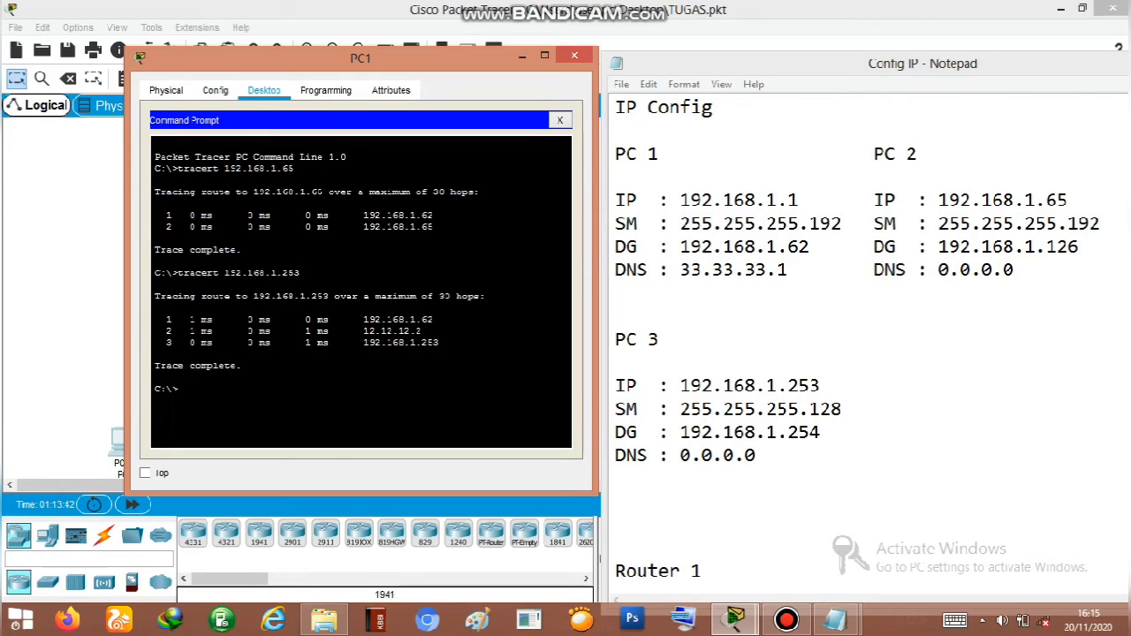
{"action": "left_click_drag", "start_coordinate": [361, 58], "coordinate": [825, 66]}
{"action": "left_click", "coordinate": [884, 336]}
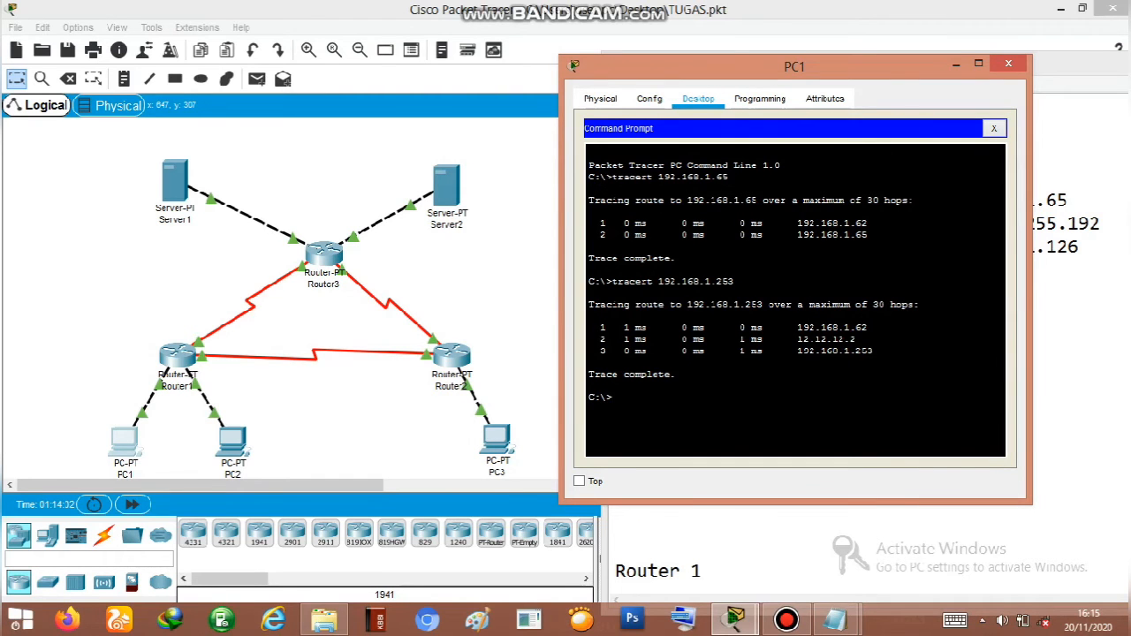
Show the server addresses in the Config IP notes beside PC1's window and enter tracert 33.33.33.1 at its prompt without running it
{"action": "left_click_drag", "start_coordinate": [928, 65], "coordinate": [458, 44]}
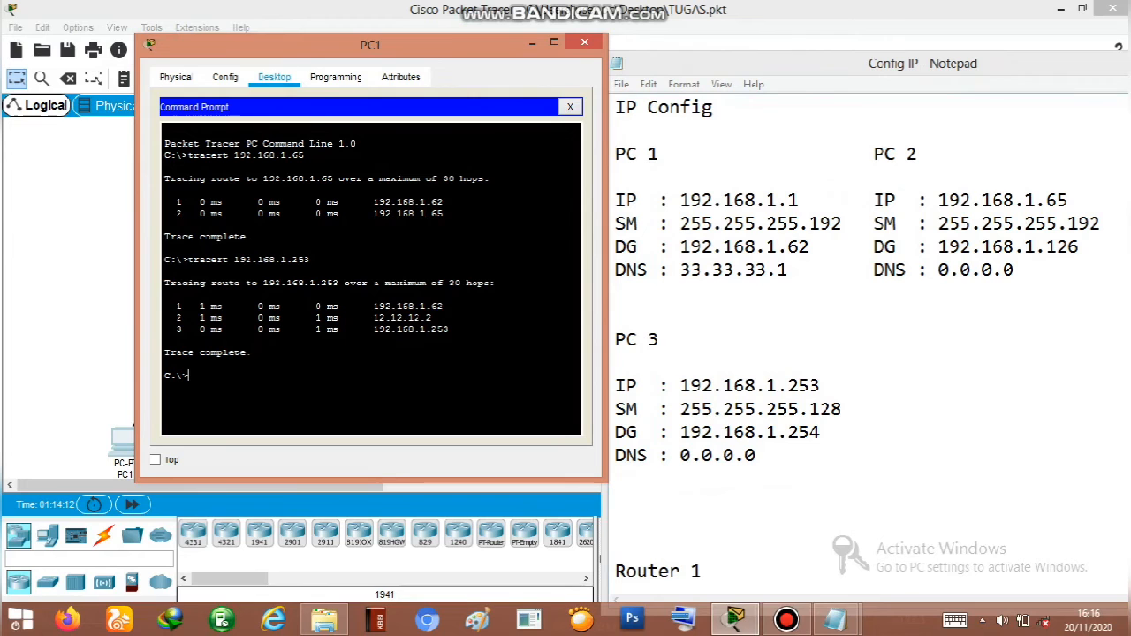
{"action": "left_click", "coordinate": [866, 353]}
{"action": "scroll", "coordinate": [867, 354], "scroll_direction": "down", "scroll_amount": 6}
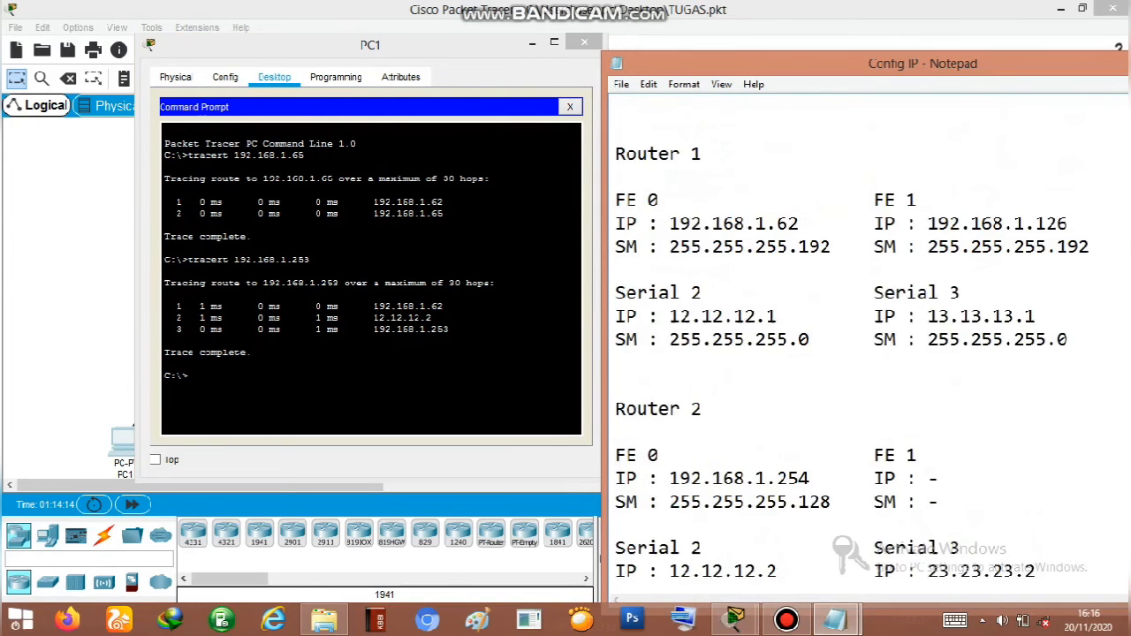
{"action": "scroll", "coordinate": [866, 354], "scroll_direction": "down", "scroll_amount": 10}
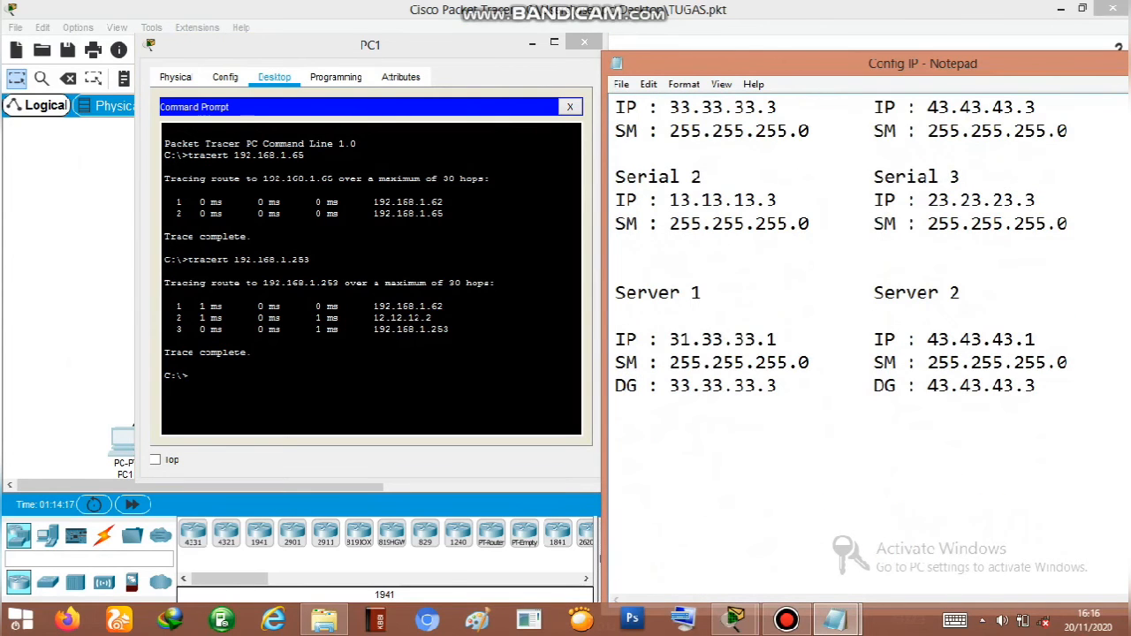
{"action": "key", "text": "alt+Tab"}
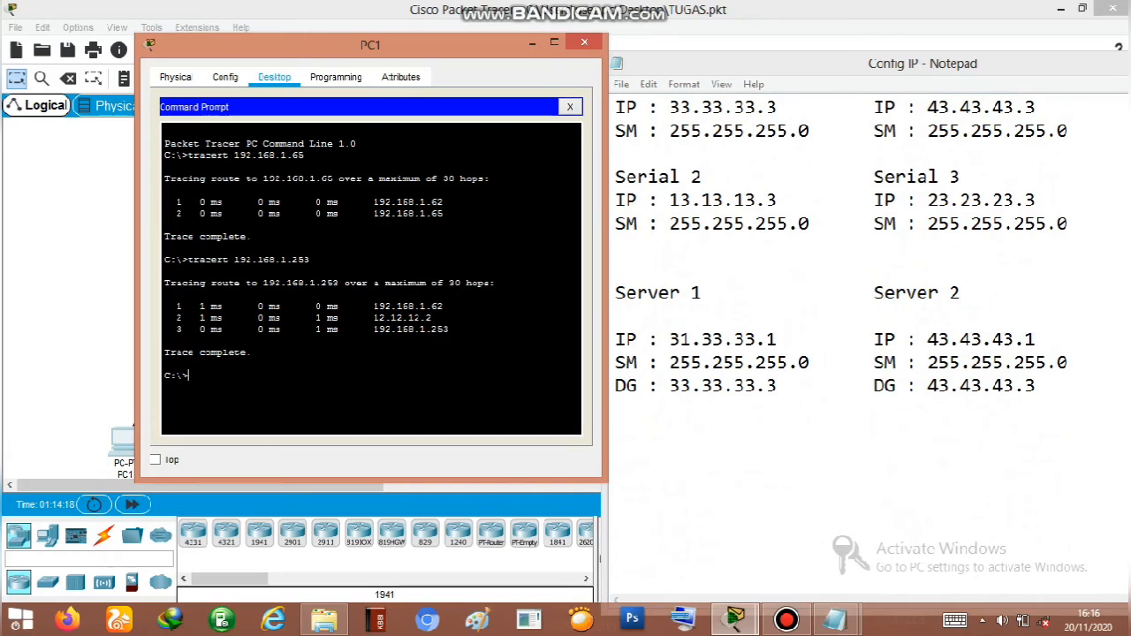
{"action": "type", "text": "tracert"}
{"action": "type", "text": "33.33.33.1"}
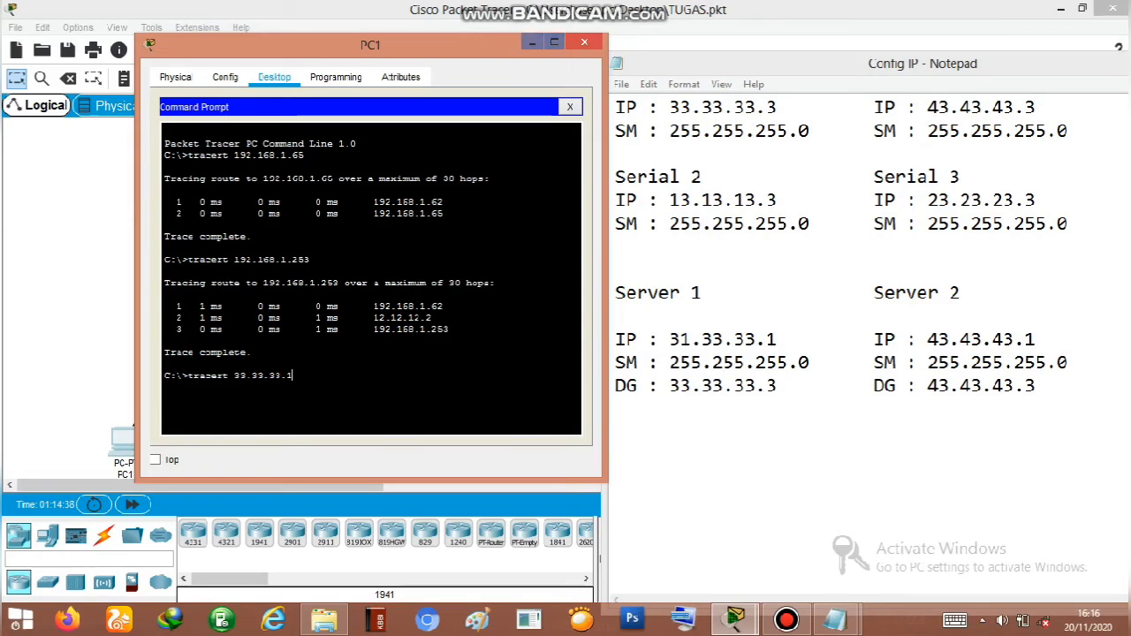
Correct Server 1's IP address in the Config IP notes to 33.33.33.1
{"action": "left_click", "coordinate": [691, 339]}
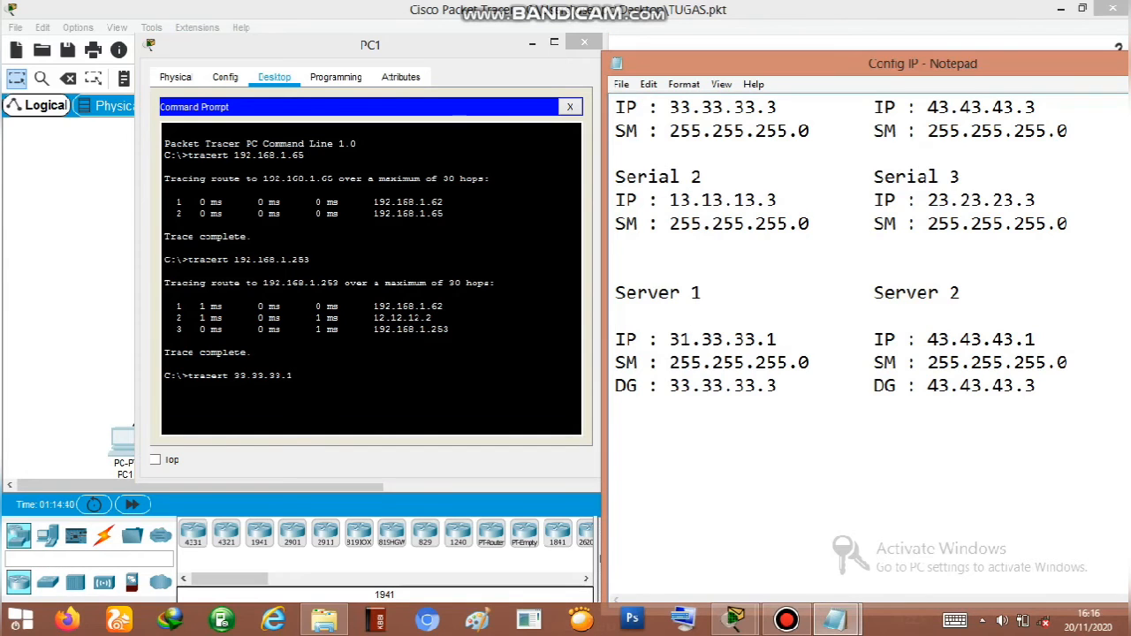
{"action": "key", "text": "BackSpace"}
{"action": "type", "text": "3"}
Uncover the topology and check Server1's IPv4 address in its IP configuration
{"action": "left_click", "coordinate": [533, 42]}
{"action": "left_click", "coordinate": [182, 181]}
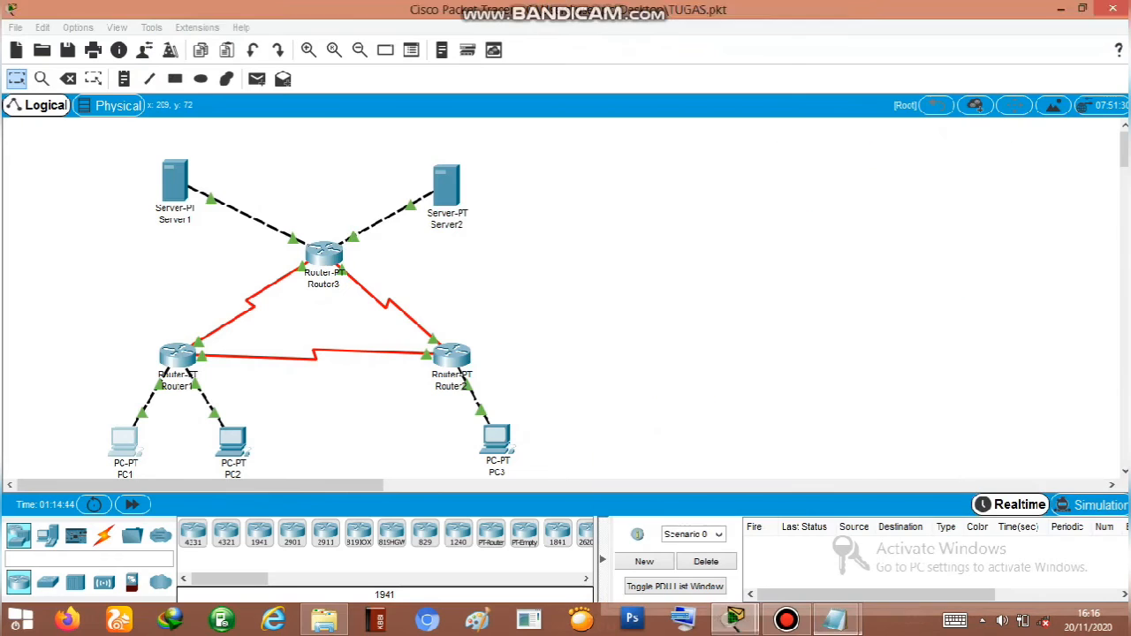
{"action": "left_click", "coordinate": [406, 177]}
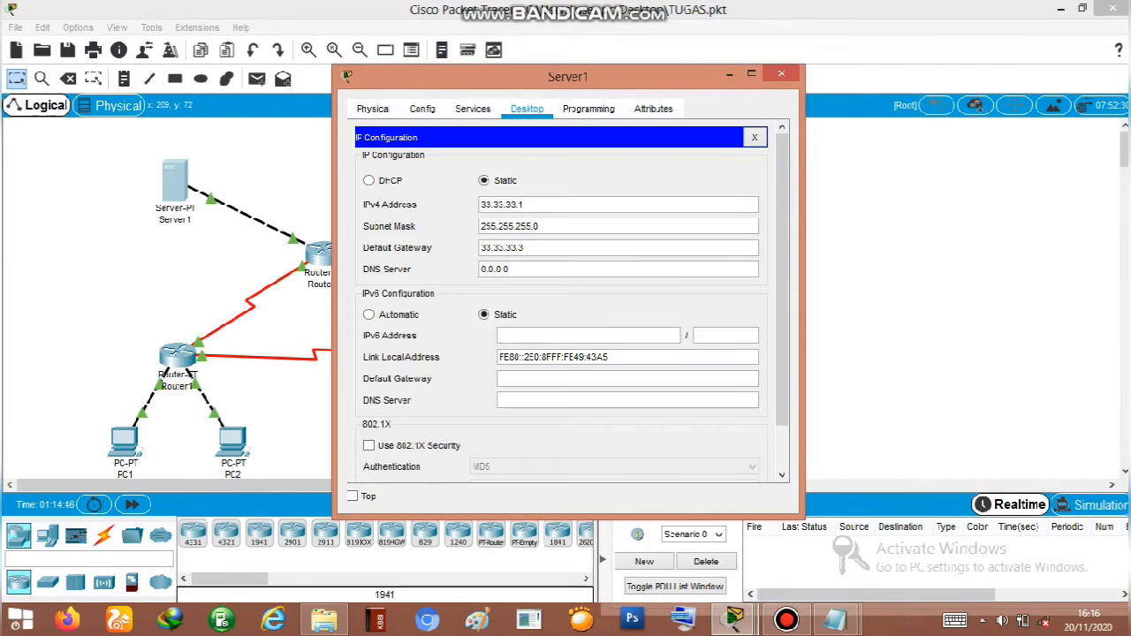
{"action": "left_click", "coordinate": [782, 74]}
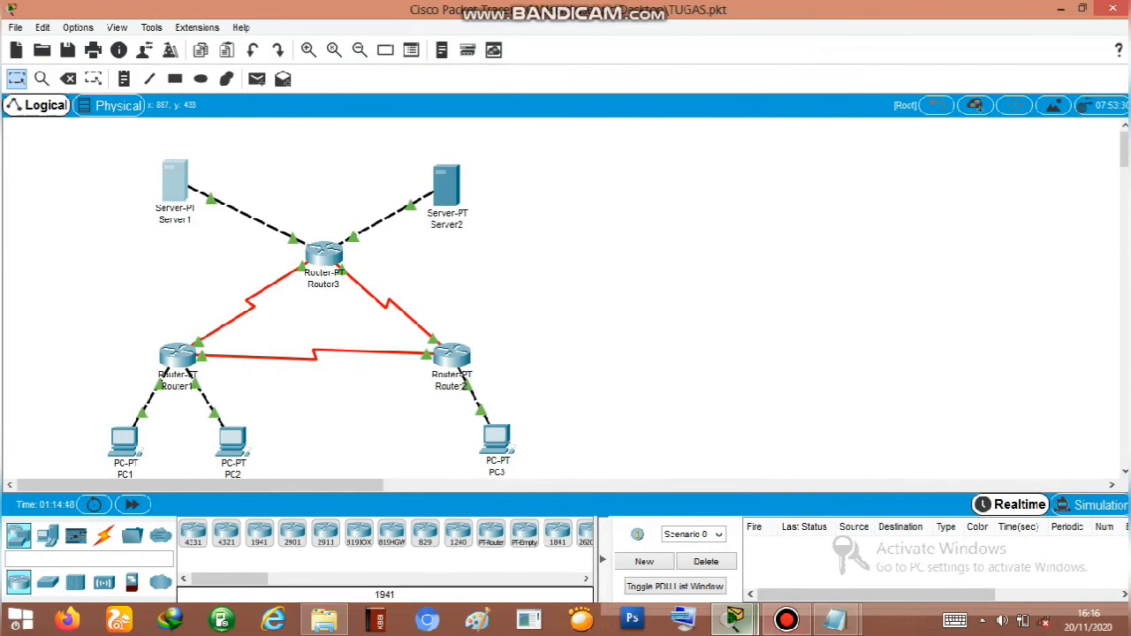
Return to PC1's command prompt and run the entered route trace to Server1 at 33.33.33.1
{"action": "mouse_move", "coordinate": [736, 621]}
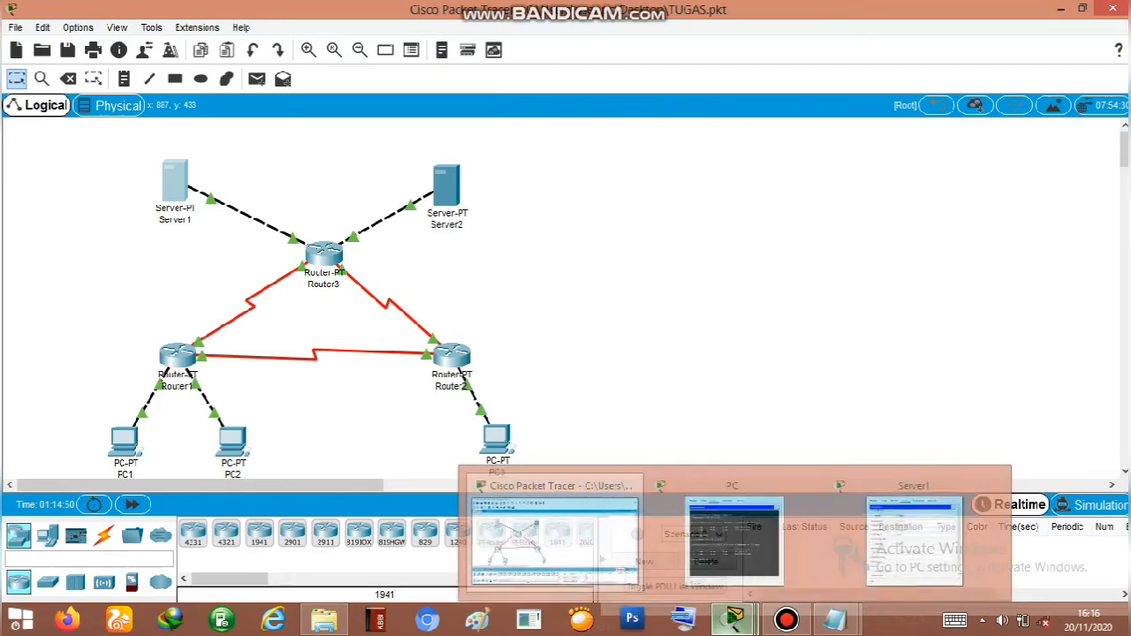
{"action": "mouse_move", "coordinate": [733, 531]}
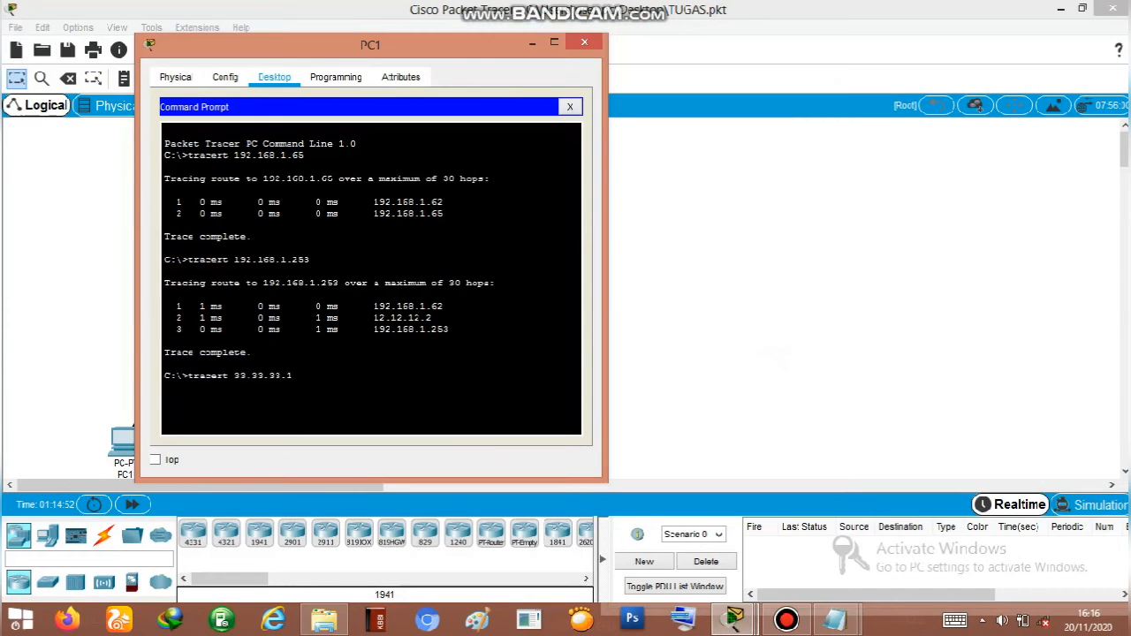
{"action": "key", "text": "Return"}
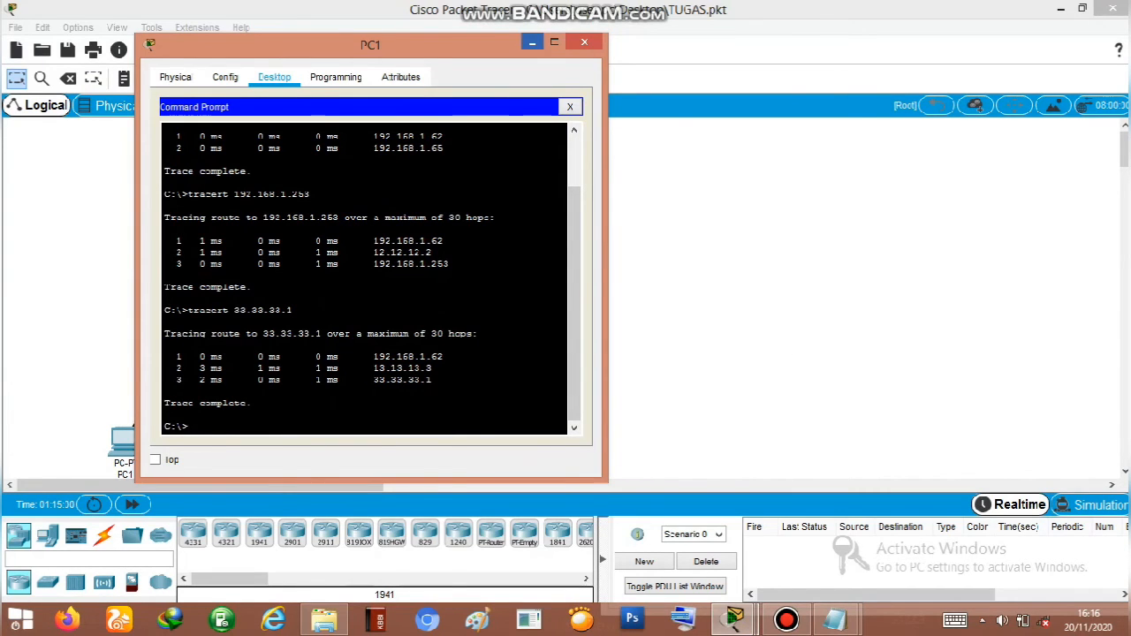
Minimize PC1's window and close the leftover Server1 window
{"action": "left_click", "coordinate": [532, 42]}
{"action": "mouse_move", "coordinate": [734, 619]}
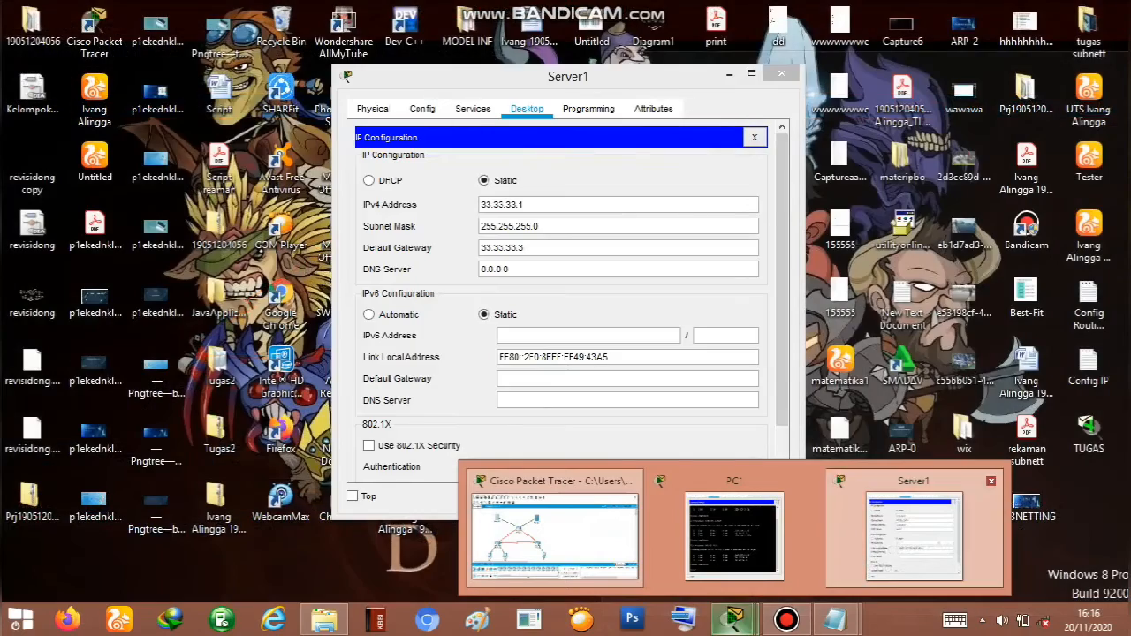
{"action": "left_click", "coordinate": [995, 481]}
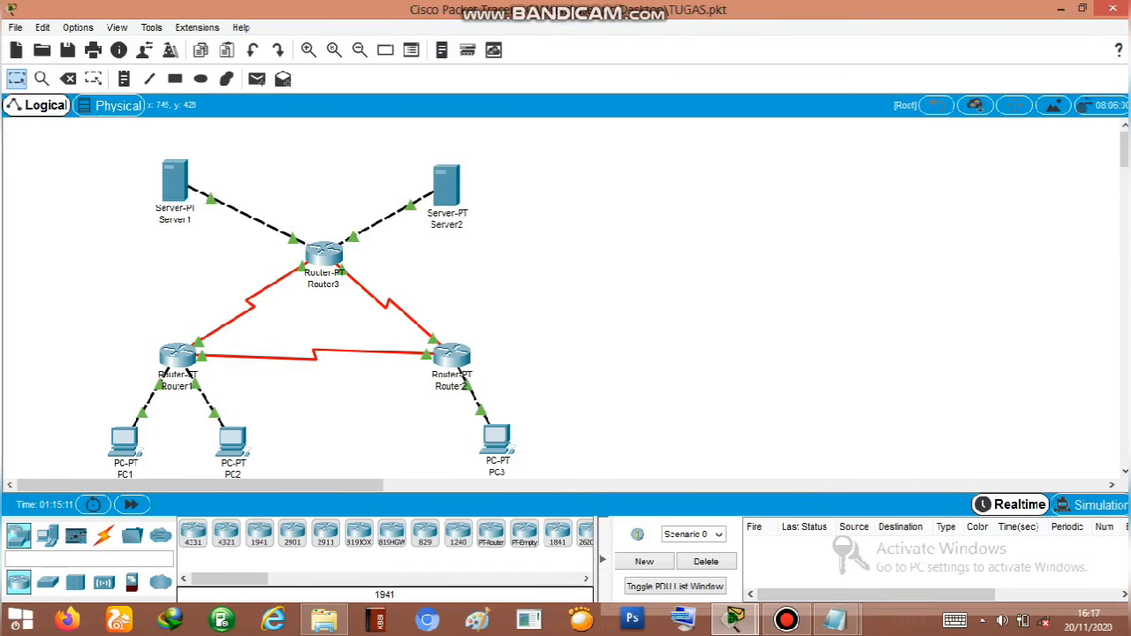
Place PC1's command prompt beside the Config IP notes and trace the route to Server2 at 43.43.43.1
{"action": "mouse_move", "coordinate": [735, 618]}
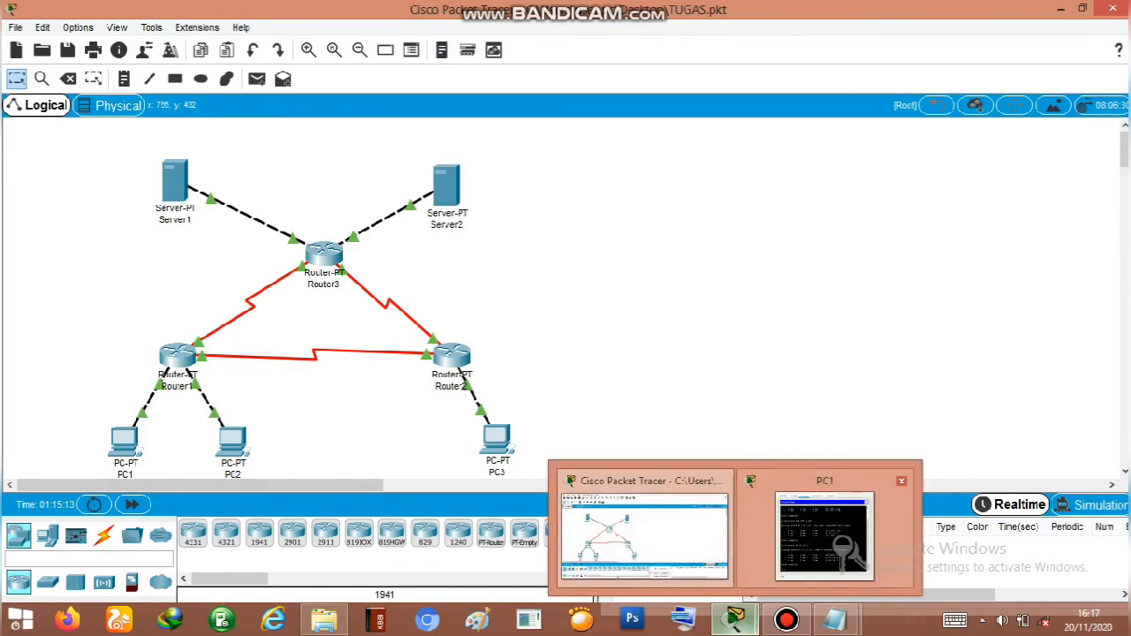
{"action": "left_click", "coordinate": [830, 530]}
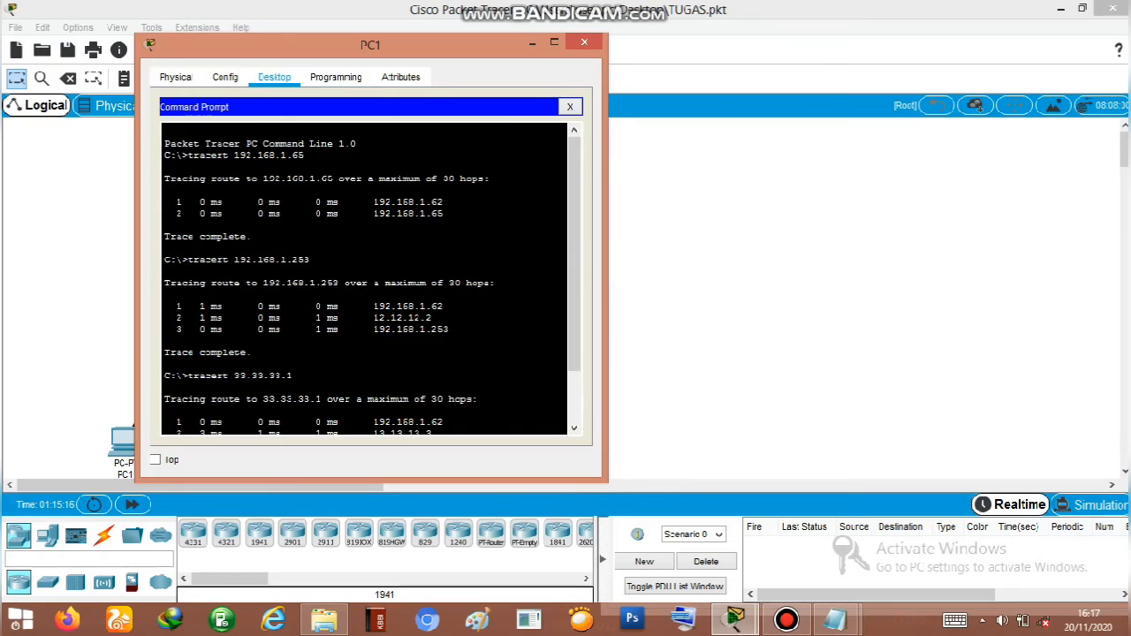
{"action": "left_click_drag", "start_coordinate": [398, 44], "coordinate": [309, 24]}
{"action": "mouse_move", "coordinate": [835, 619]}
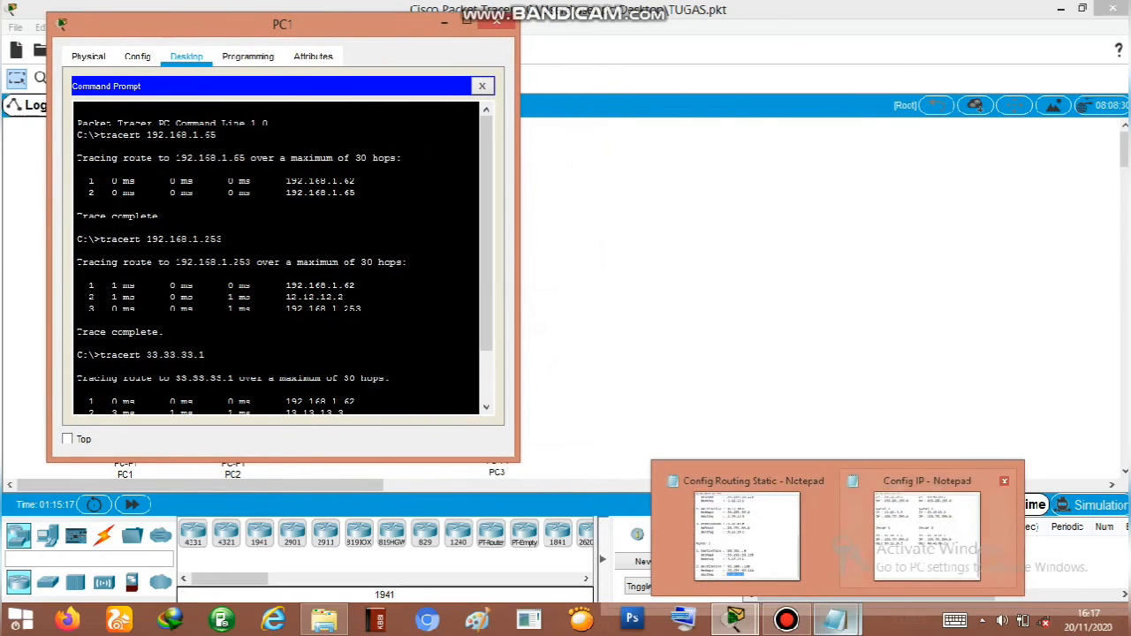
{"action": "left_click", "coordinate": [927, 531]}
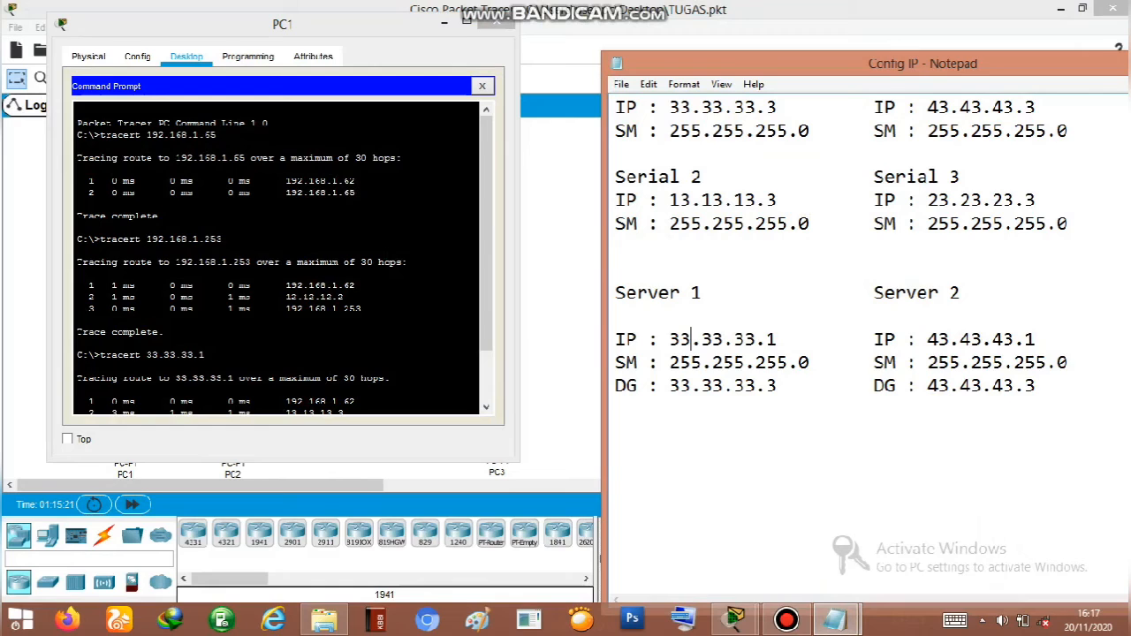
{"action": "left_click_drag", "start_coordinate": [486, 274], "coordinate": [486, 332]}
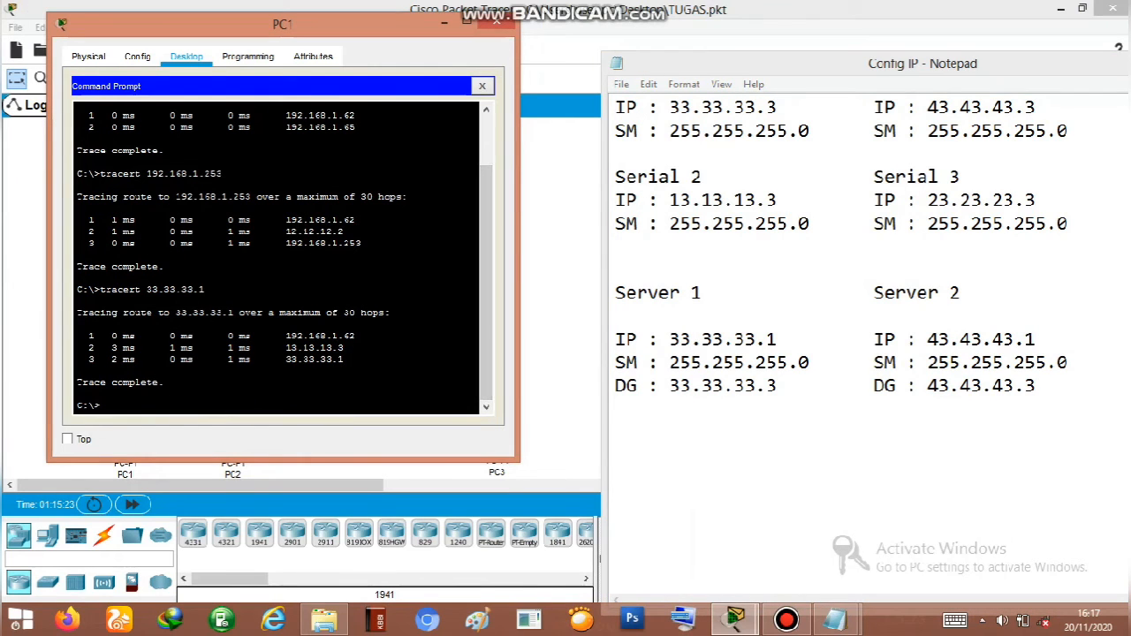
{"action": "type", "text": "tracert 43.43.43.1"}
{"action": "key", "text": "Return"}
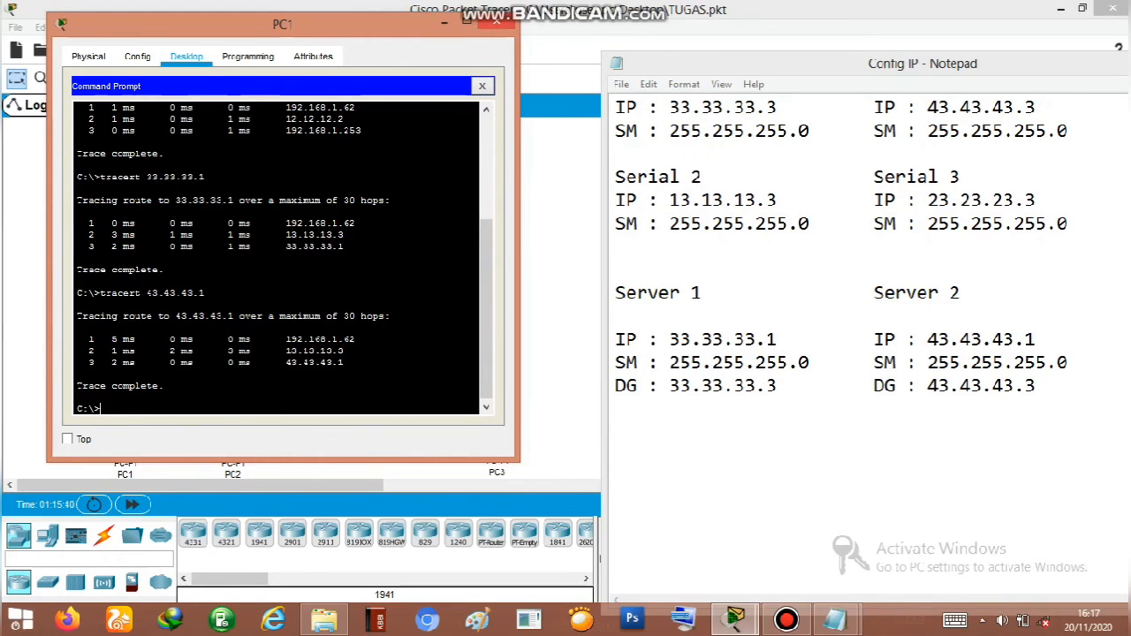
Return to the topology and open the command prompt on PC3
{"action": "left_click", "coordinate": [692, 340]}
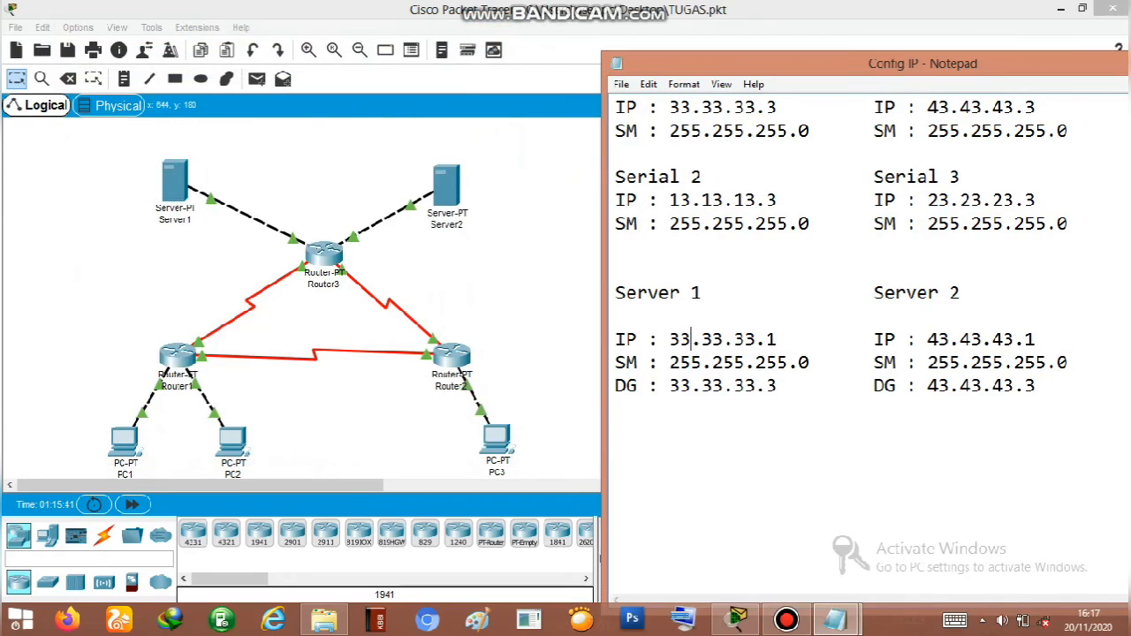
{"action": "key", "text": "alt+Tab"}
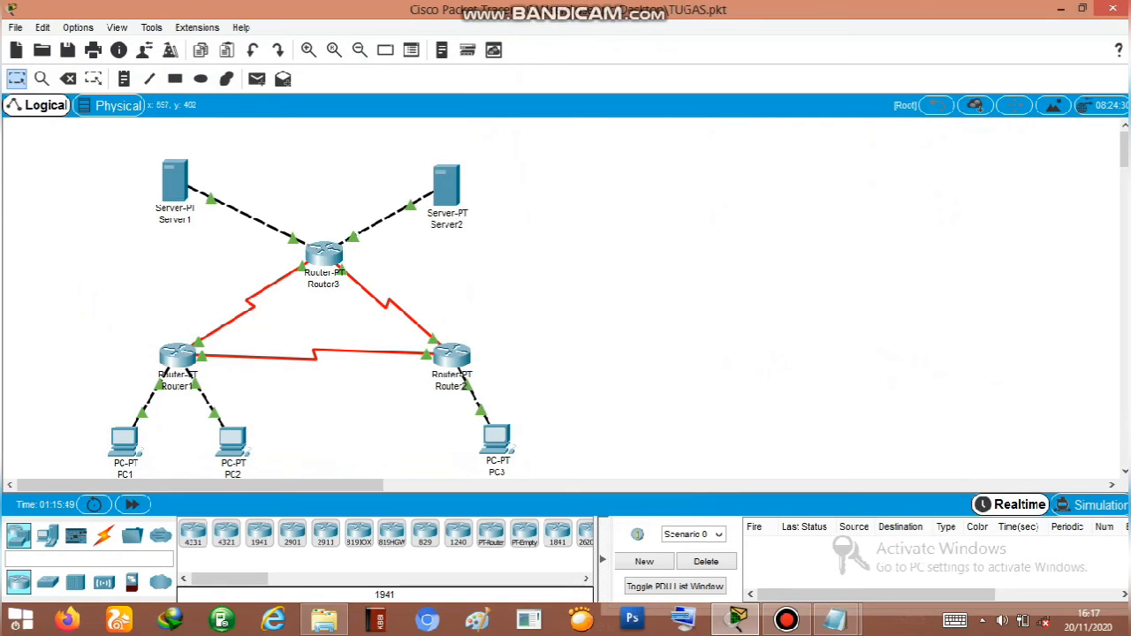
{"action": "left_click", "coordinate": [501, 439]}
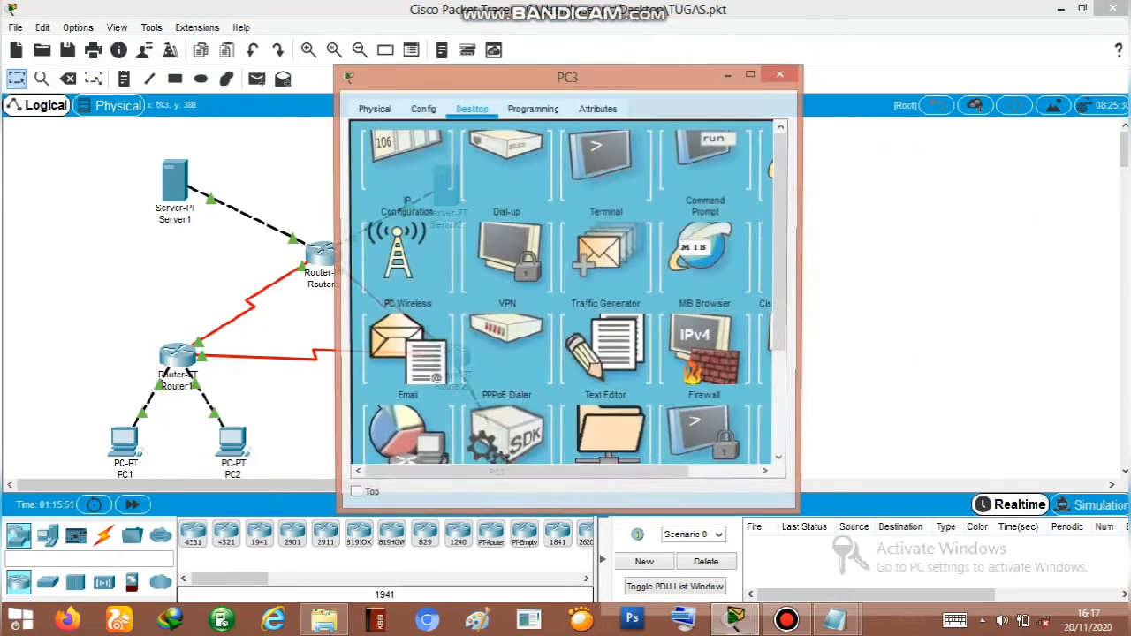
{"action": "left_click", "coordinate": [714, 174]}
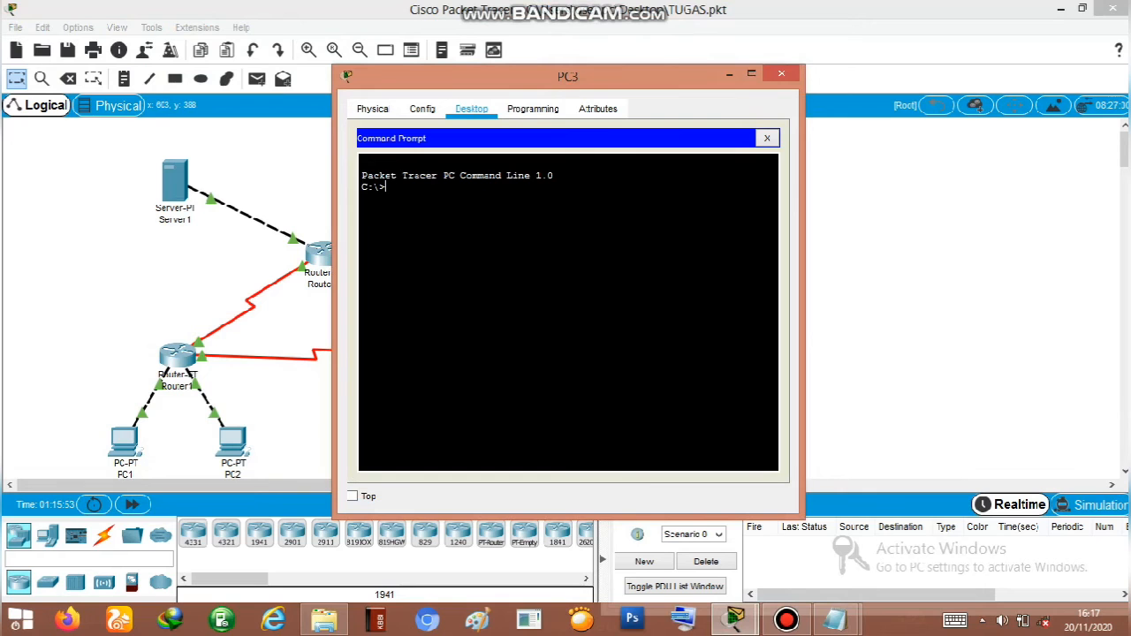
Bring up the Config IP notes beside PC3's window, showing the PC addresses
{"action": "mouse_move", "coordinate": [840, 623]}
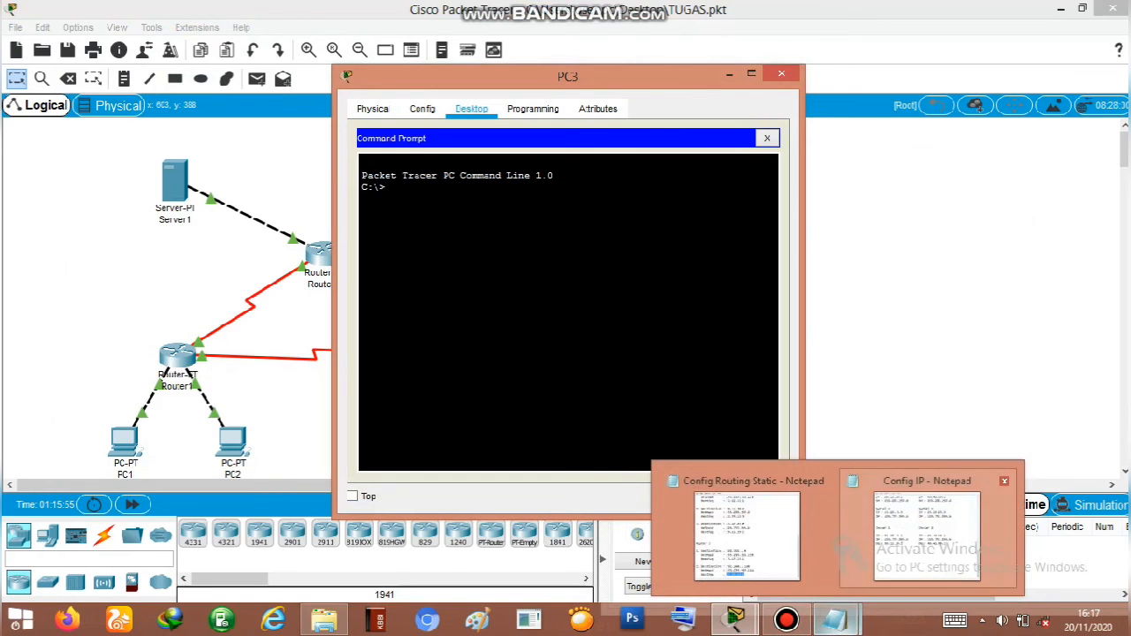
{"action": "left_click", "coordinate": [927, 540]}
{"action": "scroll", "coordinate": [928, 540], "scroll_direction": "up", "scroll_amount": 10}
{"action": "left_click_drag", "start_coordinate": [468, 77], "coordinate": [256, 71]}
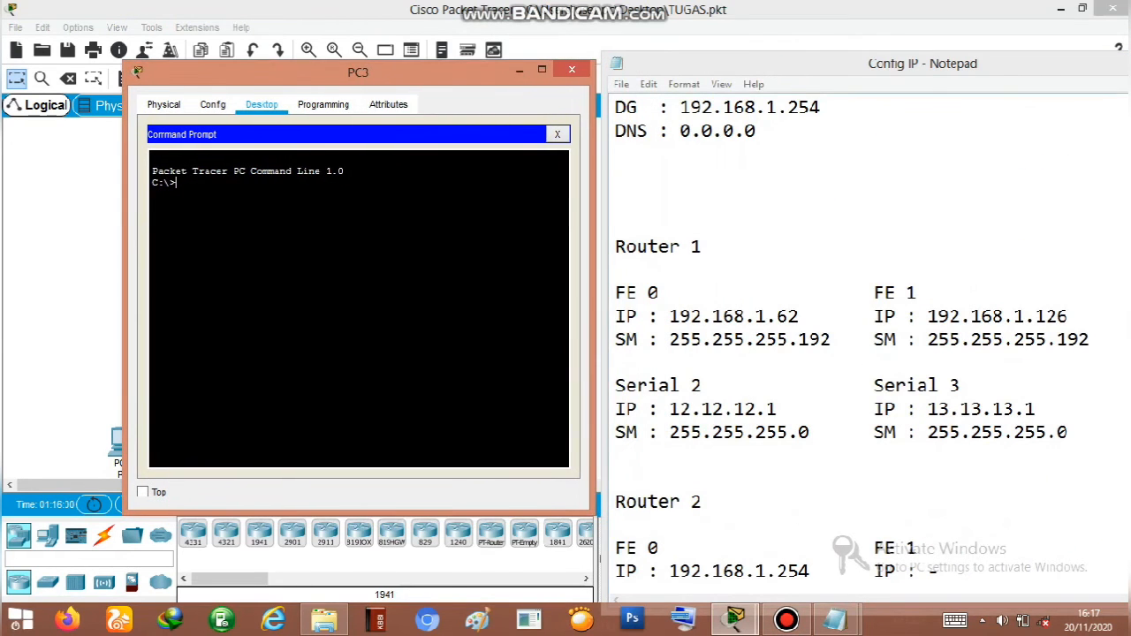
{"action": "left_click", "coordinate": [751, 269]}
{"action": "scroll", "coordinate": [751, 270], "scroll_direction": "up", "scroll_amount": 5}
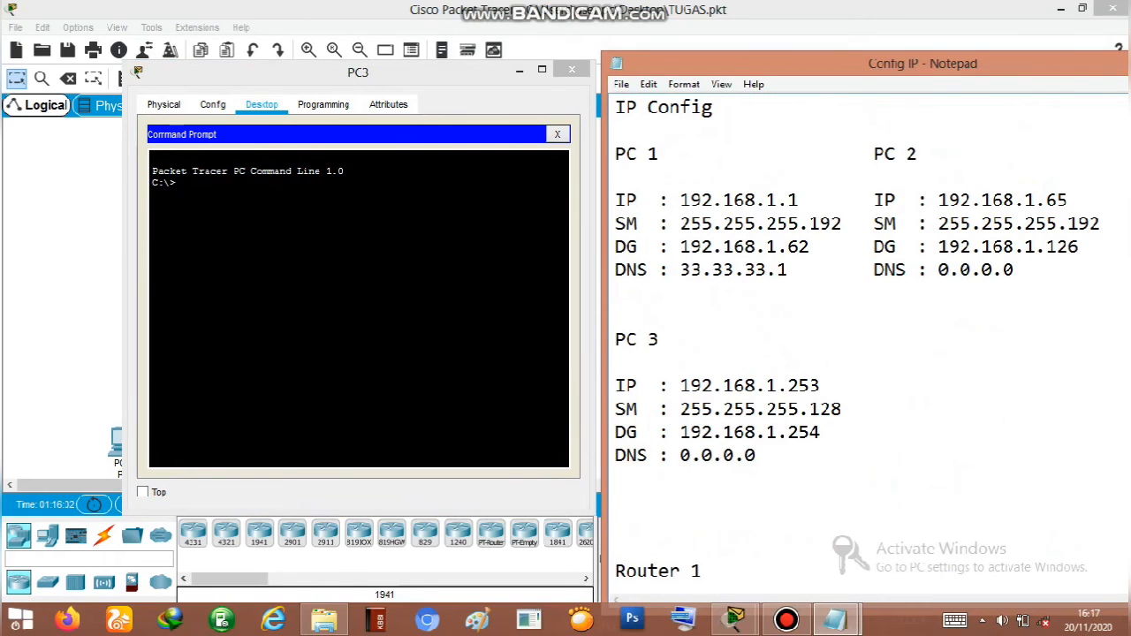
From PC3's command prompt, trace the routes to PC1 at 192.168.1.1 and PC2 at 192.168.1.65
{"action": "left_click", "coordinate": [345, 257]}
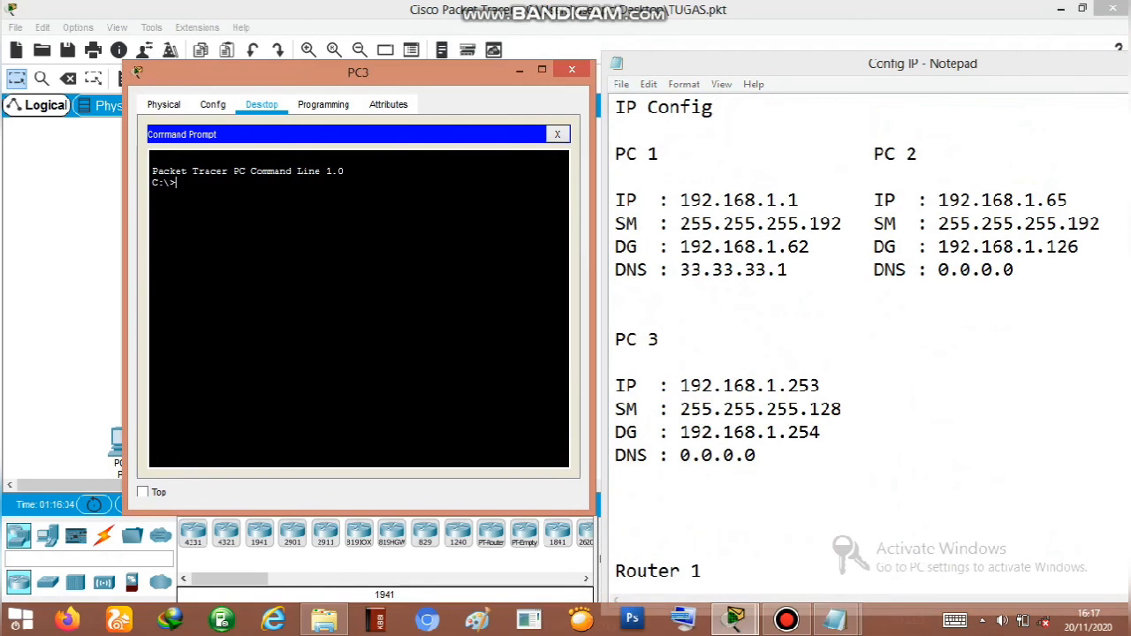
{"action": "type", "text": "tracert 192.168.1.1"}
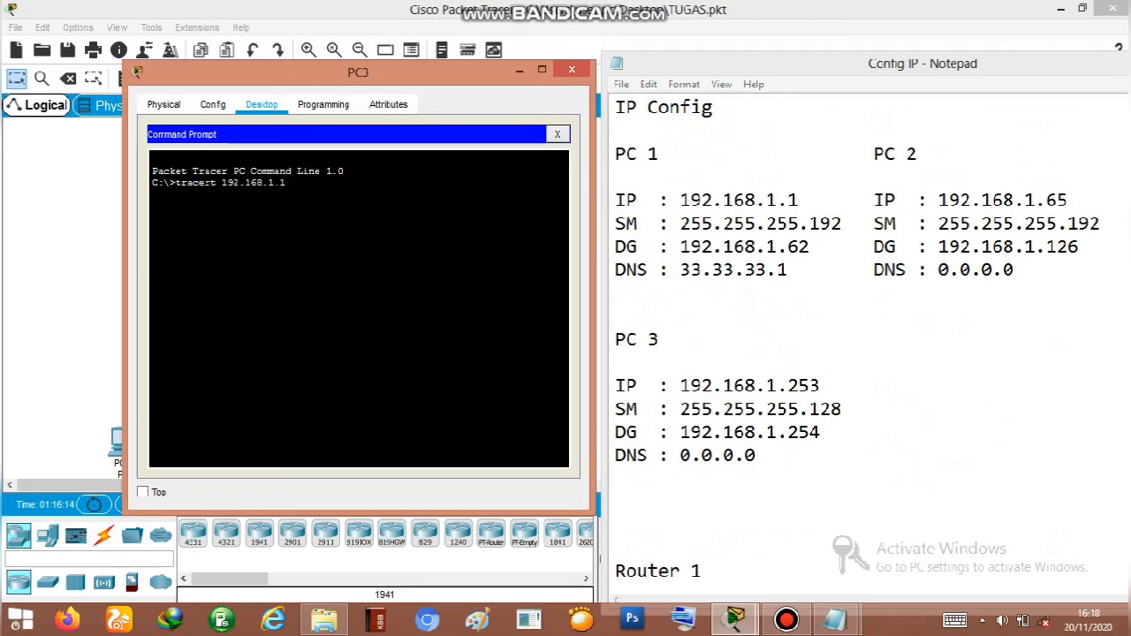
{"action": "key", "text": "Return"}
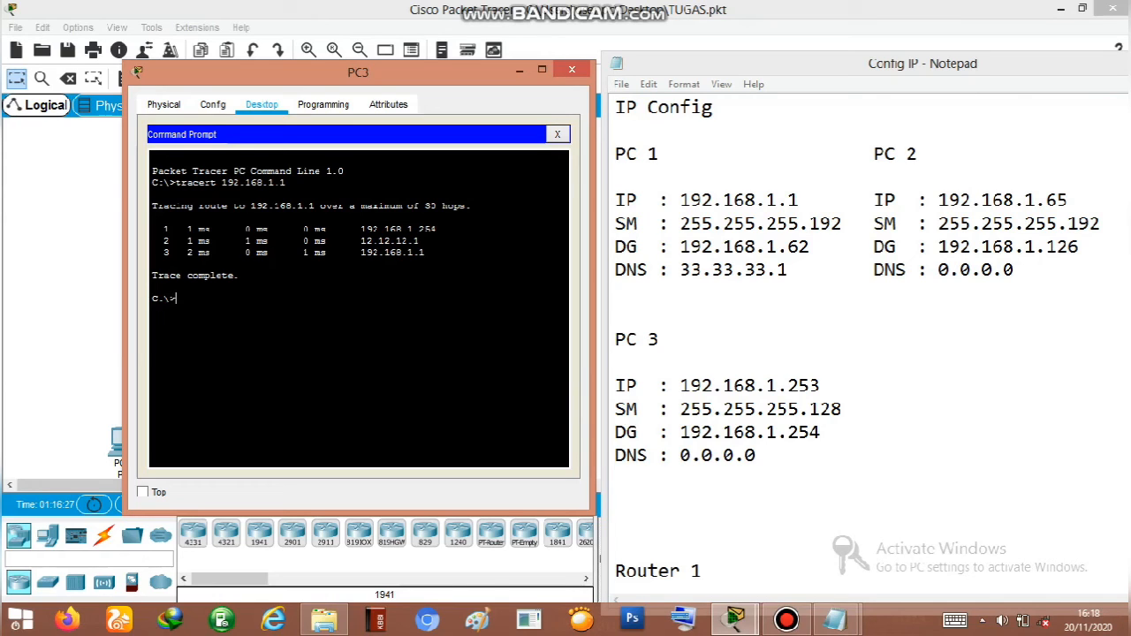
{"action": "type", "text": "tracert 192.168.1.65"}
{"action": "key", "text": "Return"}
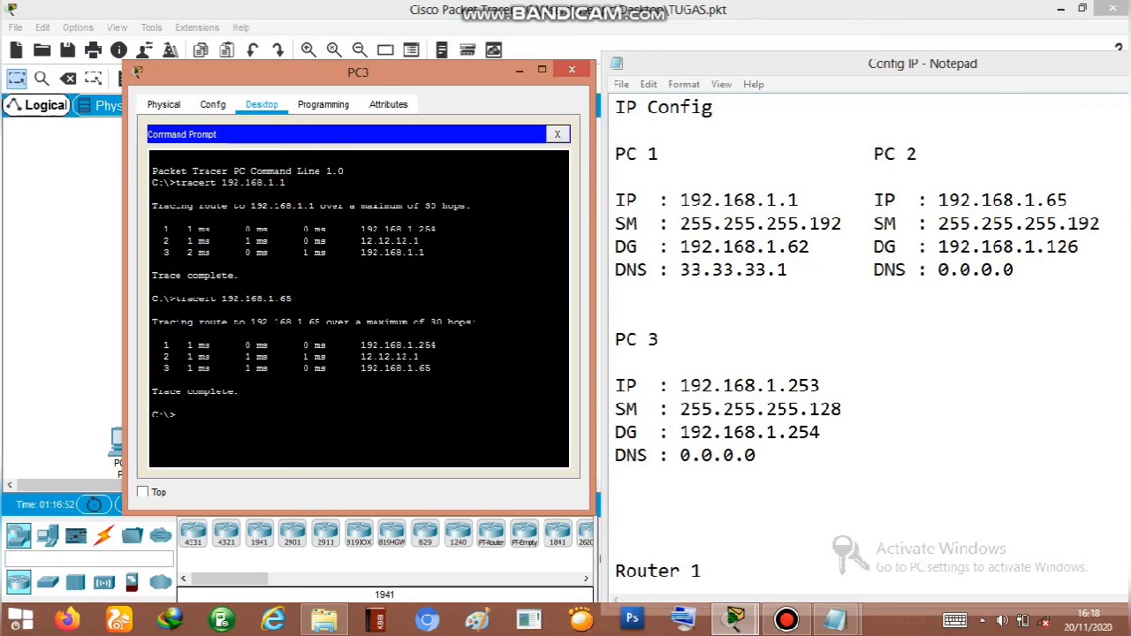
Trace the routes from PC3 to Server1 at 33.33.33.1 and Server2 at 43.43.43.1, and close PC3's window
{"action": "left_click", "coordinate": [821, 386]}
{"action": "scroll", "coordinate": [821, 386], "scroll_direction": "down", "scroll_amount": 12}
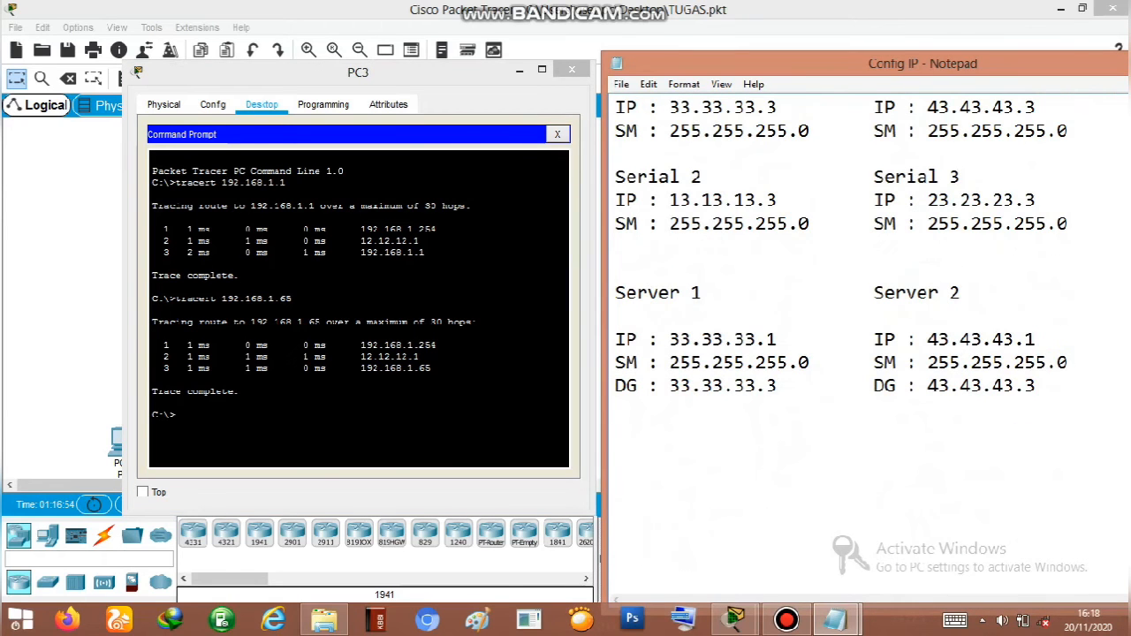
{"action": "left_click", "coordinate": [177, 414]}
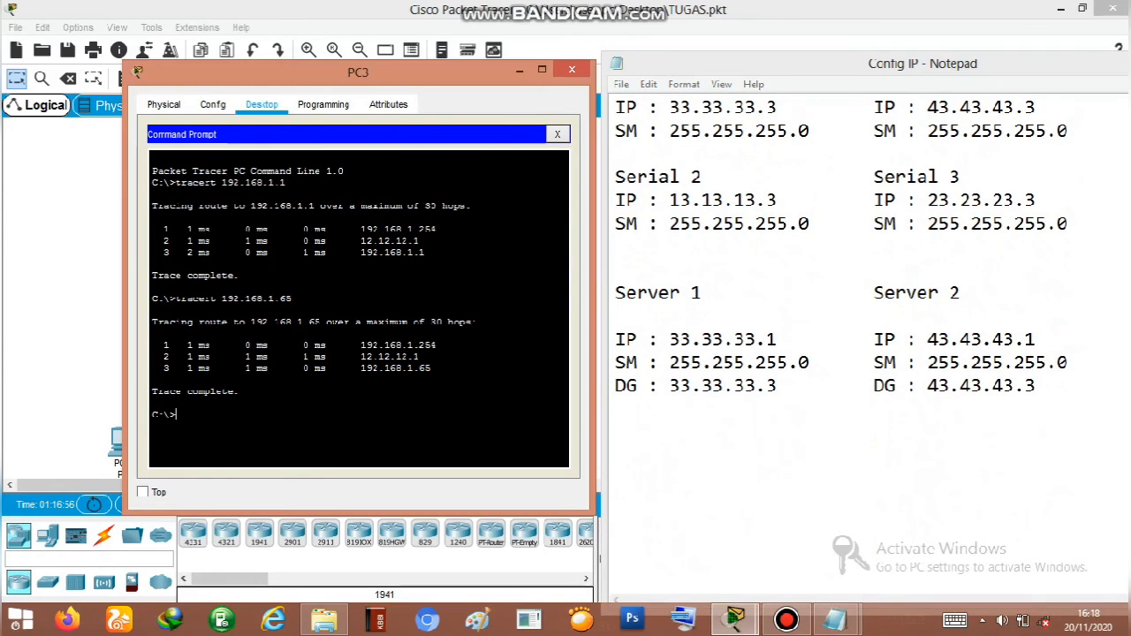
{"action": "type", "text": "tracert 33.33.33.1"}
{"action": "key", "text": "Return"}
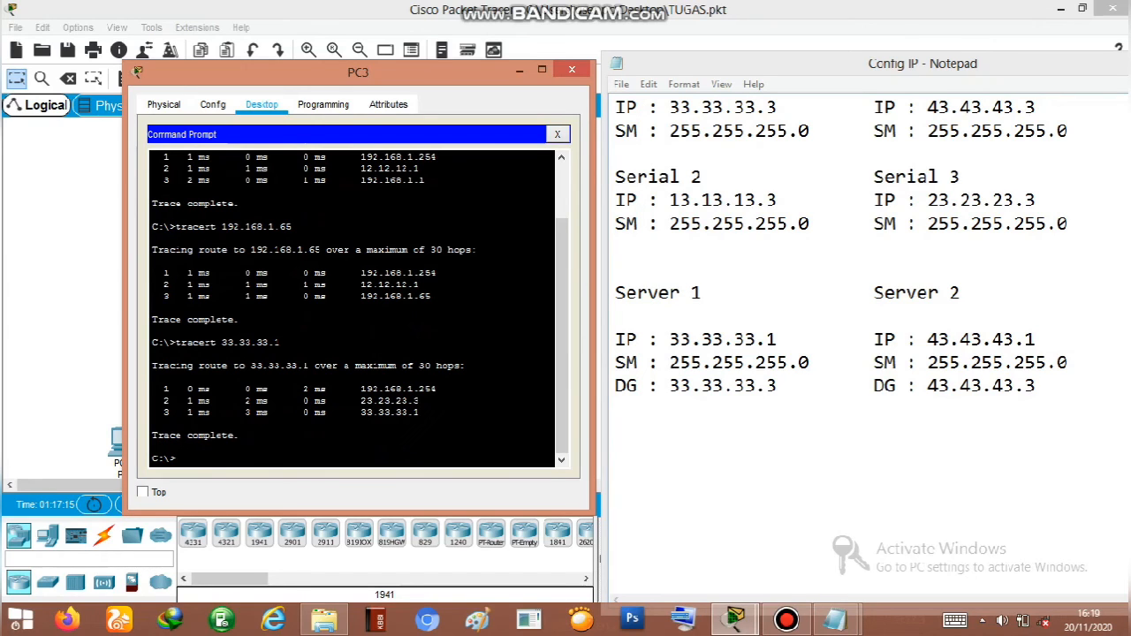
{"action": "type", "text": "tracert 43.43.43.1"}
{"action": "key", "text": "Return"}
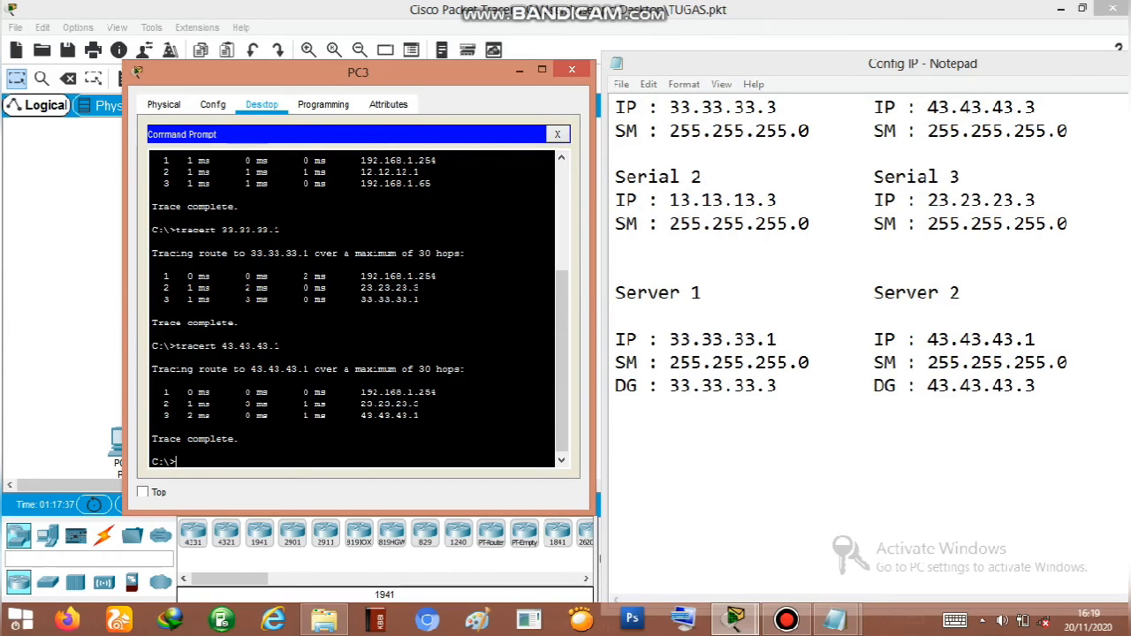
{"action": "key", "text": "alt+F4"}
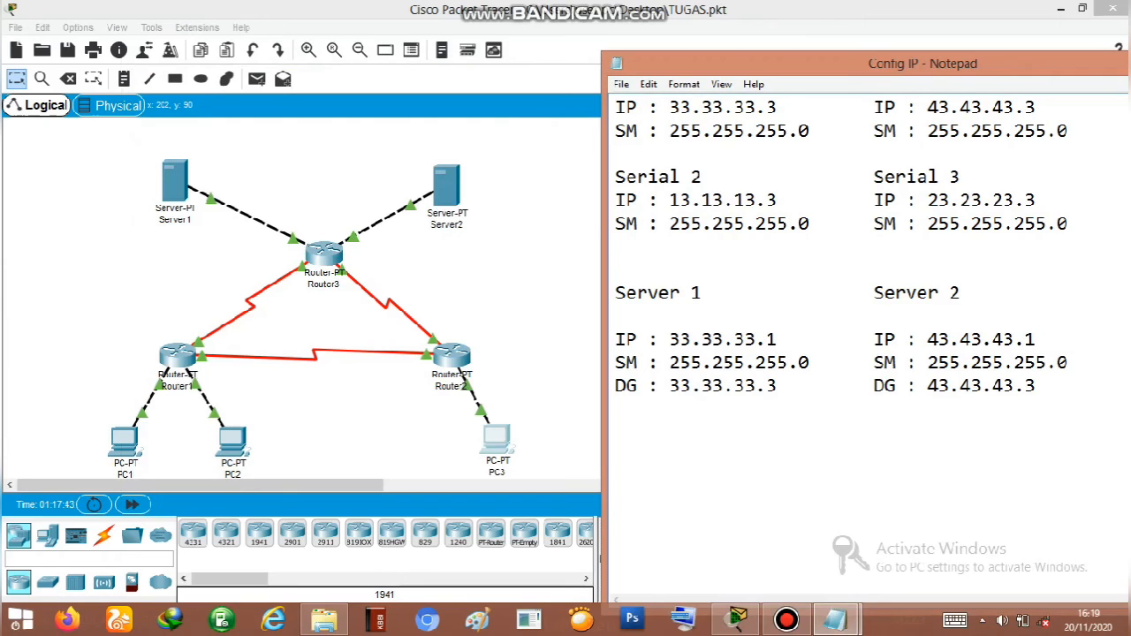
Open the command prompt on Server1 and place its window beside the Config IP notes
{"action": "left_click", "coordinate": [174, 188]}
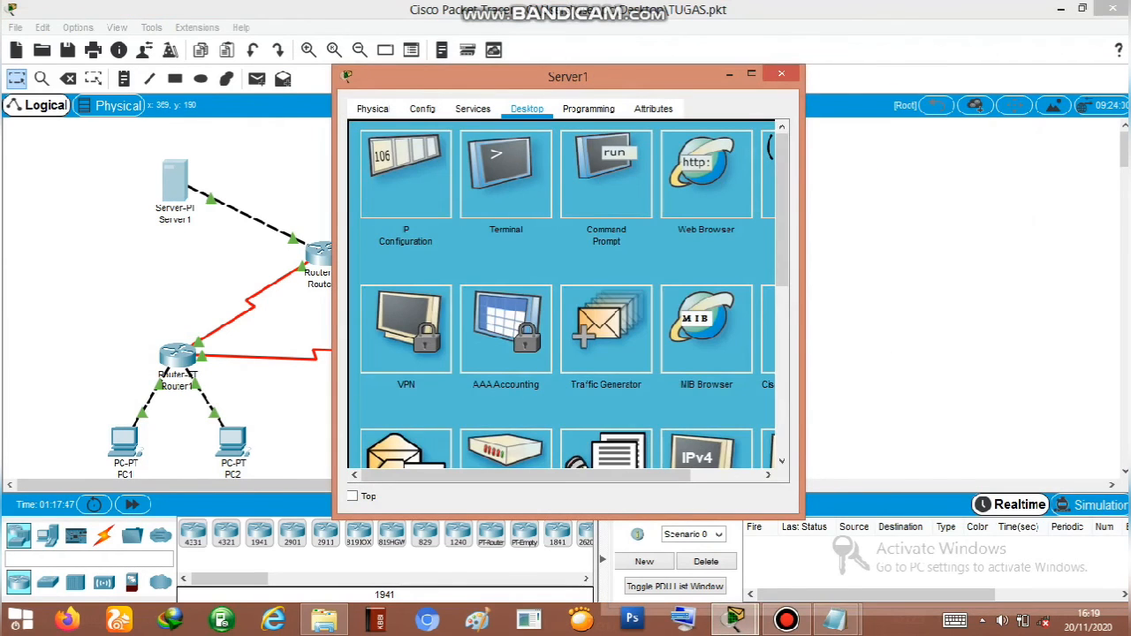
{"action": "left_click", "coordinate": [606, 176]}
{"action": "left_click_drag", "start_coordinate": [567, 77], "coordinate": [358, 100]}
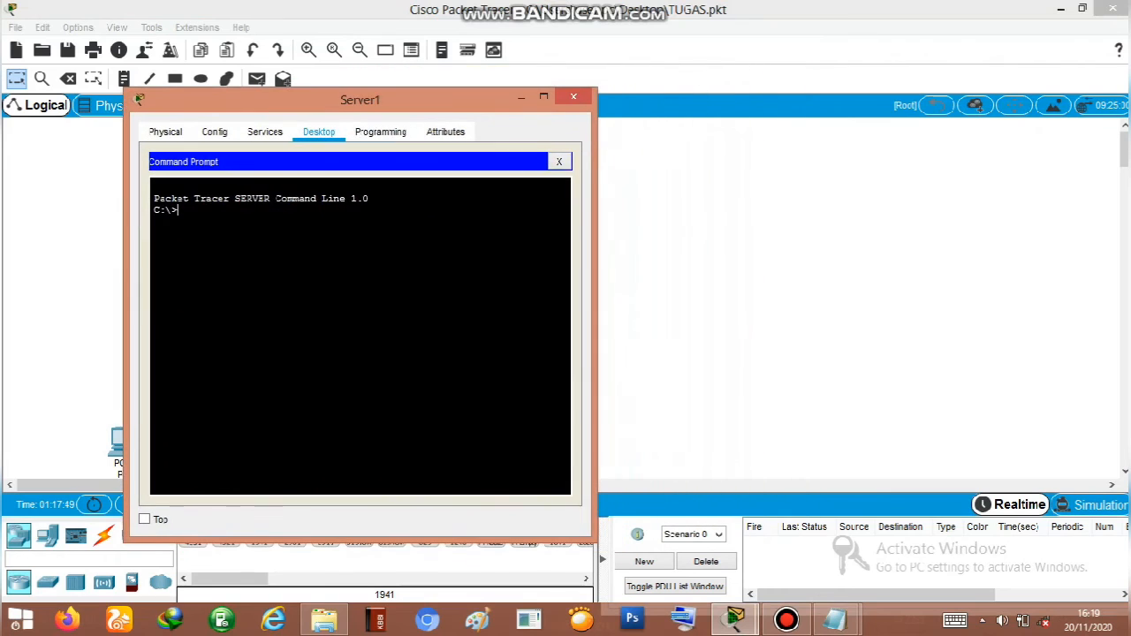
{"action": "mouse_move", "coordinate": [835, 619]}
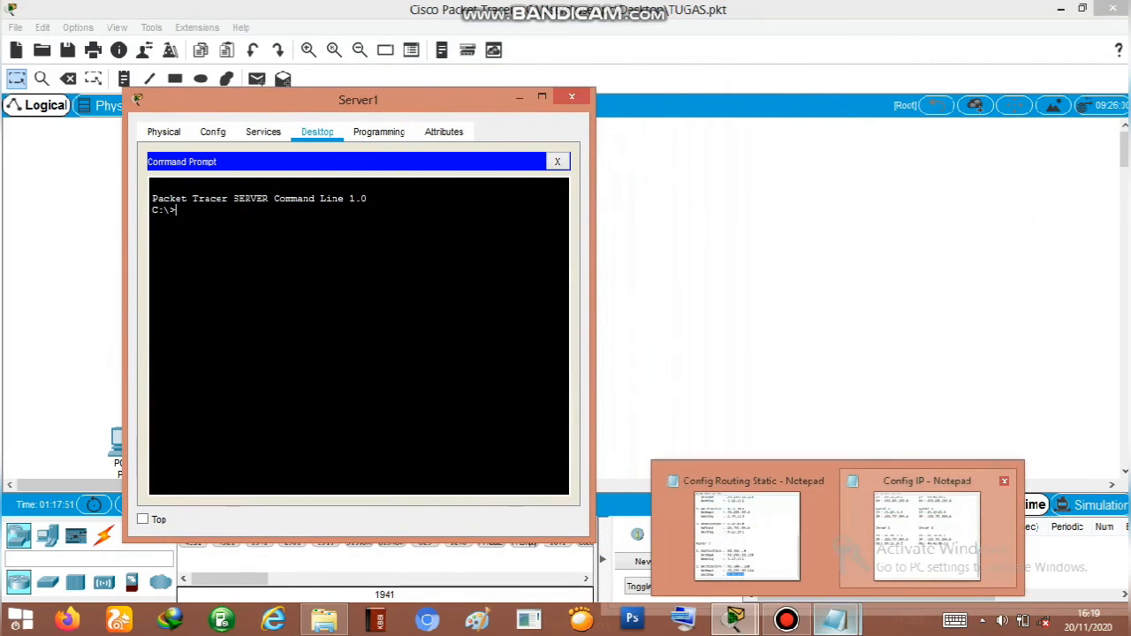
{"action": "left_click", "coordinate": [927, 539]}
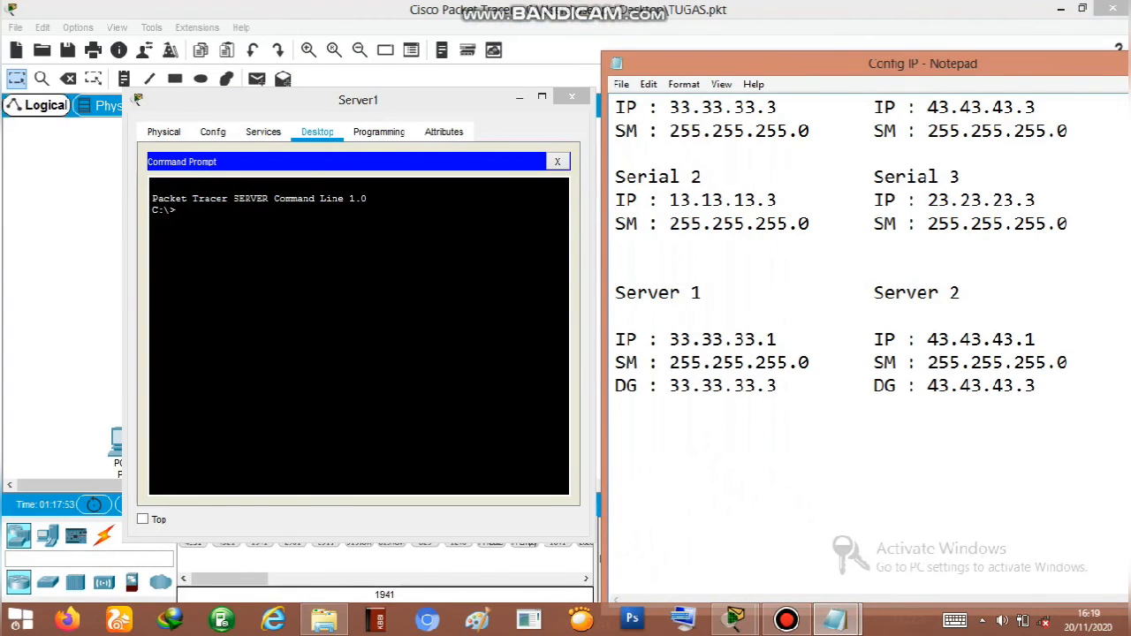
Trace the route from Server1 to Server2 at 43.43.43.1
{"action": "left_click", "coordinate": [177, 211]}
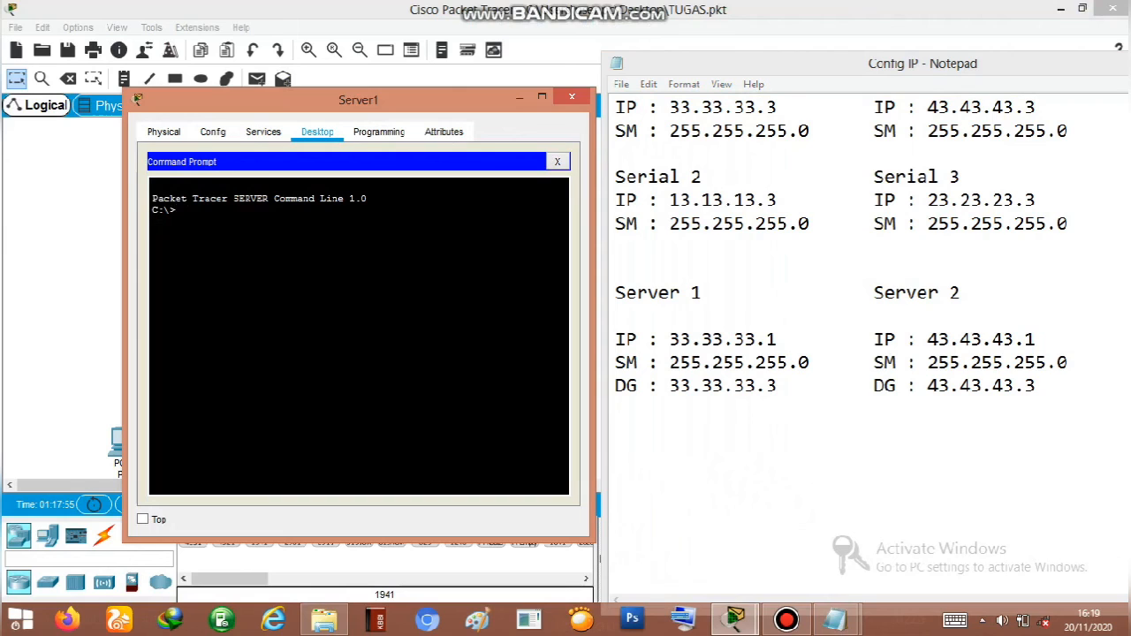
{"action": "type", "text": "tracert 43.43.43.1"}
{"action": "key", "text": "Return"}
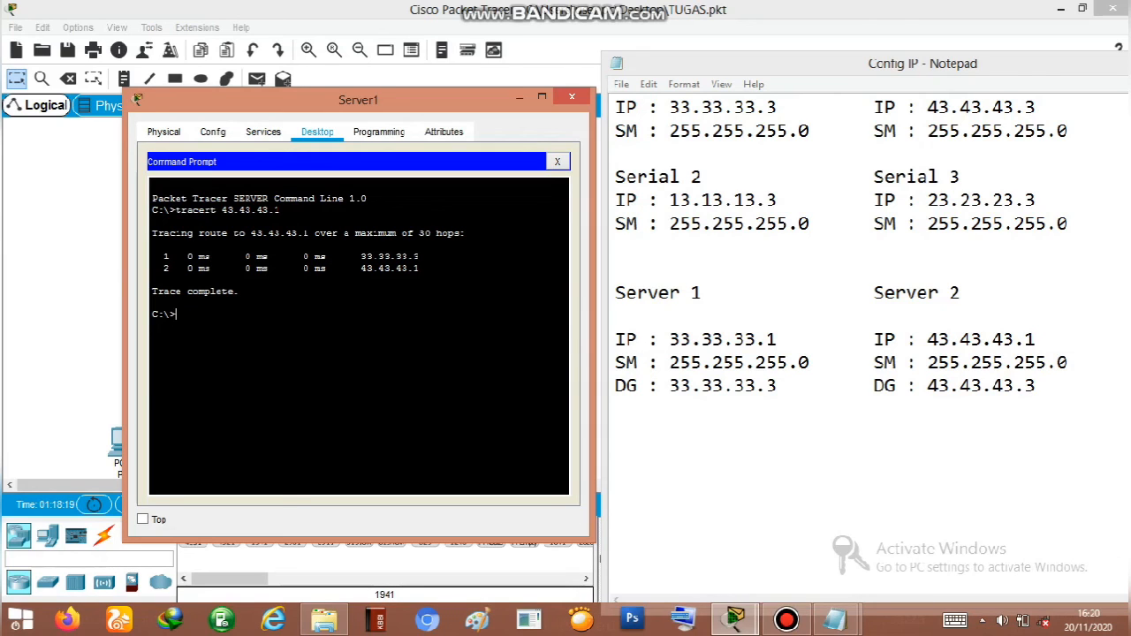
Look up PC1's address in the Config IP notes and trace the route from Server1 to 192.168.1.1
{"action": "left_click", "coordinate": [622, 316]}
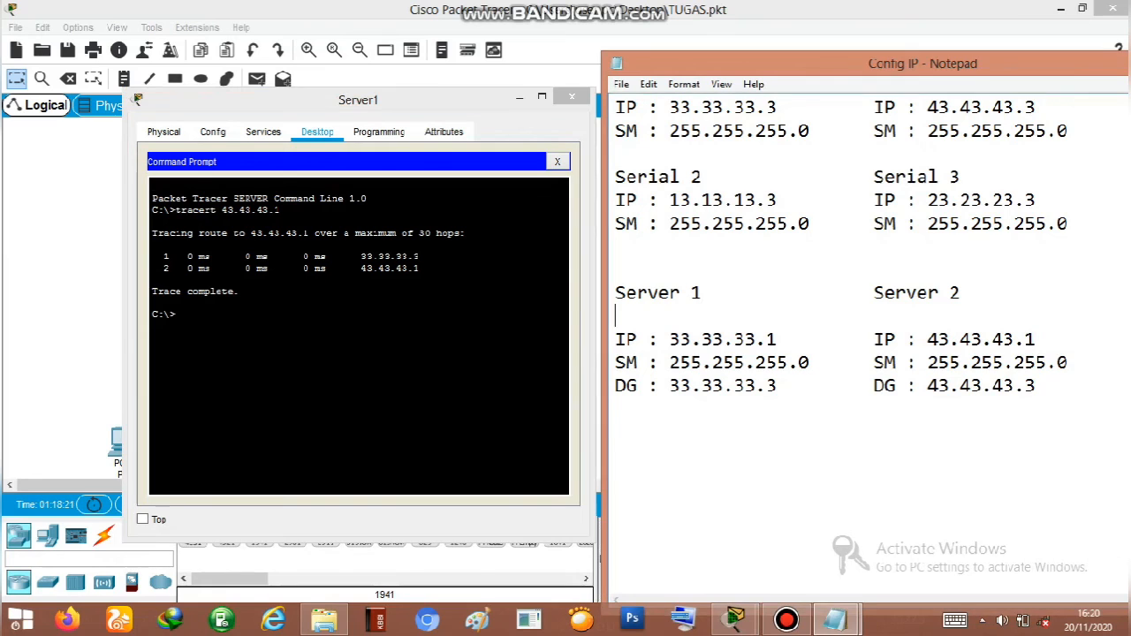
{"action": "scroll", "coordinate": [867, 345], "scroll_direction": "up", "scroll_amount": 15}
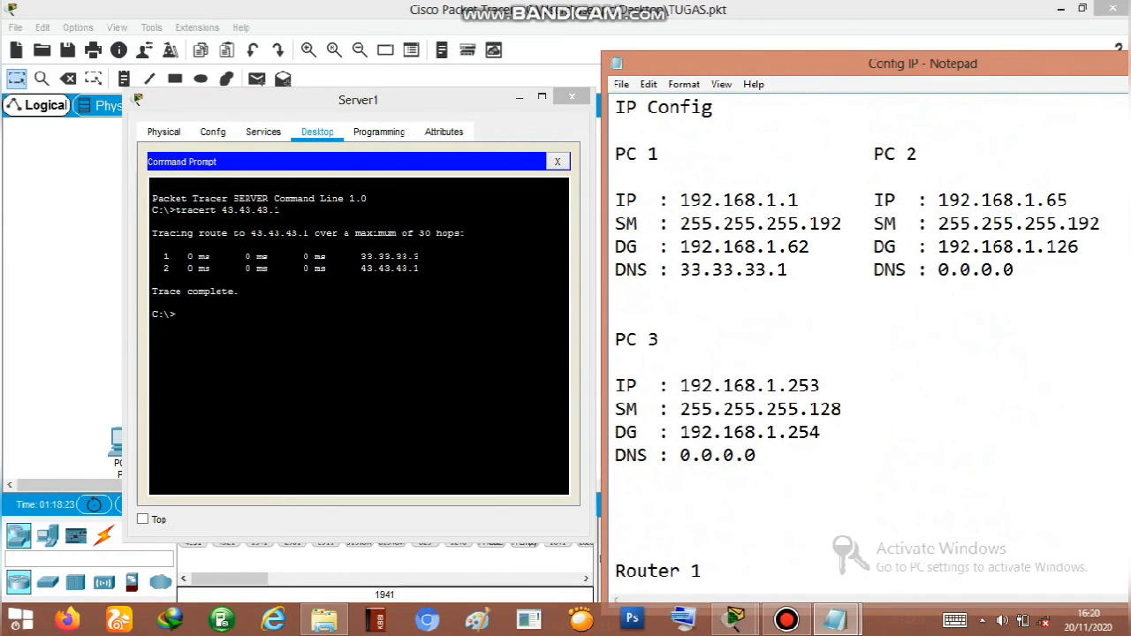
{"action": "left_click_drag", "start_coordinate": [681, 200], "coordinate": [799, 200]}
{"action": "left_click", "coordinate": [777, 199]}
{"action": "left_click", "coordinate": [353, 336]}
{"action": "type", "text": "tracert 192.168.1.1"}
{"action": "key", "text": "Return"}
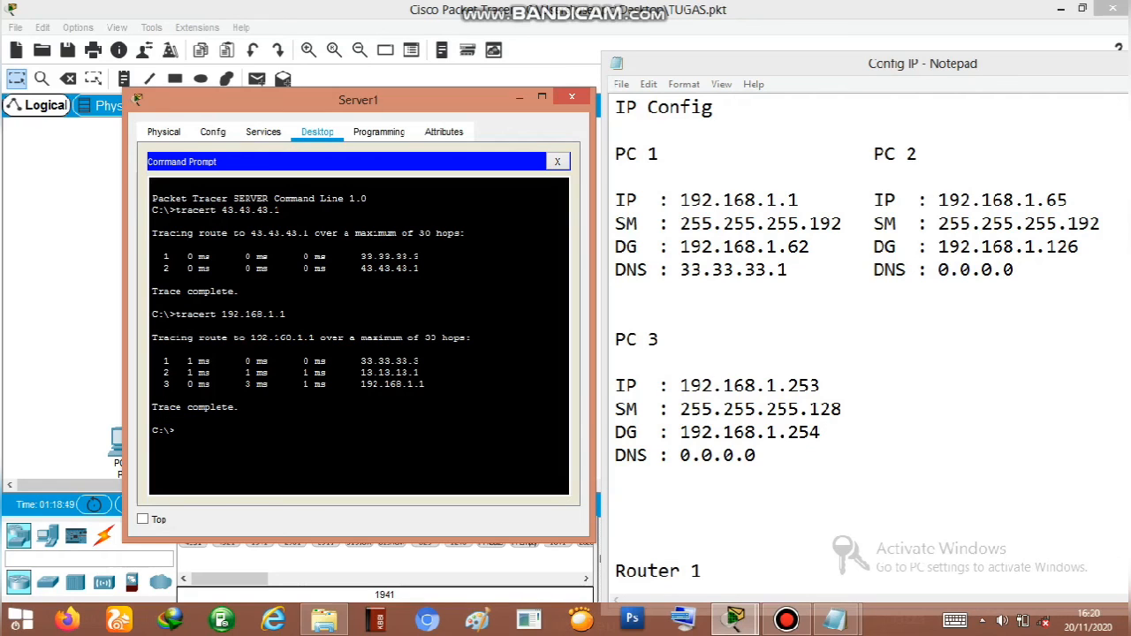
Look up PC2's address in the notes and trace the route from Server1 to 192.168.1.65
{"action": "left_click_drag", "start_coordinate": [949, 199], "coordinate": [1059, 201]}
{"action": "left_click", "coordinate": [1015, 270]}
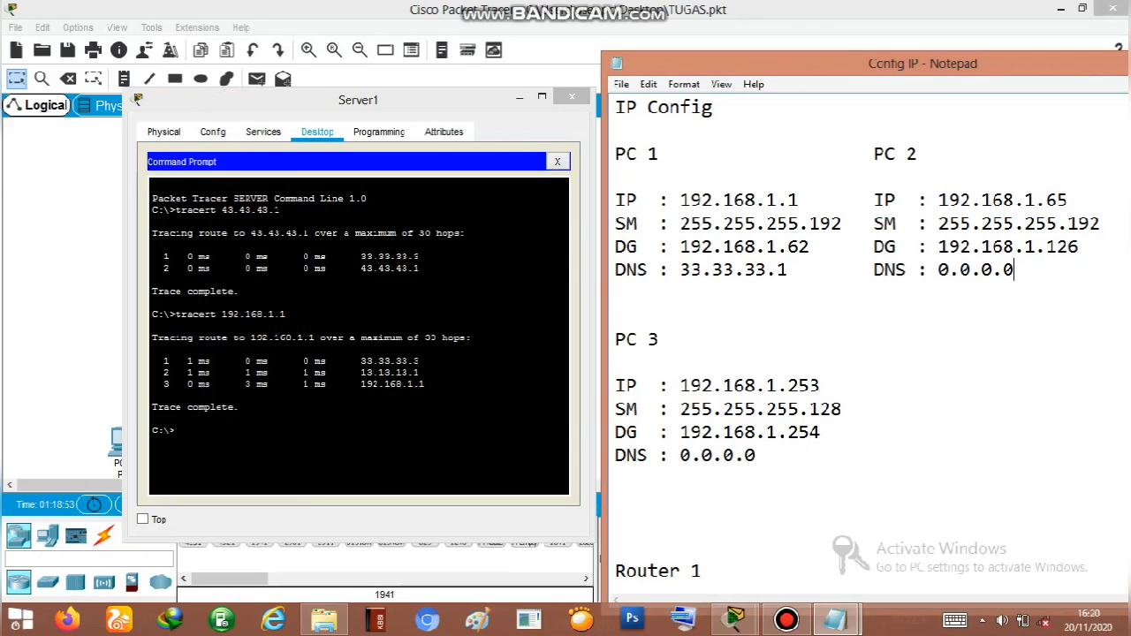
{"action": "key", "text": "alt+Tab"}
{"action": "type", "text": "tracert"}
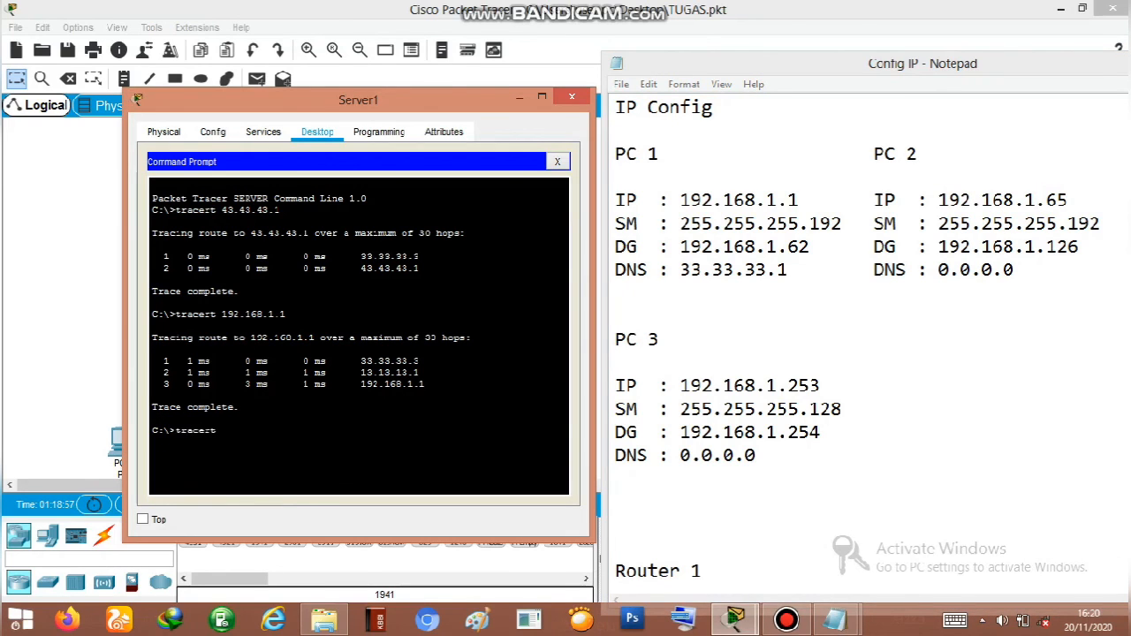
{"action": "type", "text": " 192.168.1.62"}
{"action": "key", "text": "Return"}
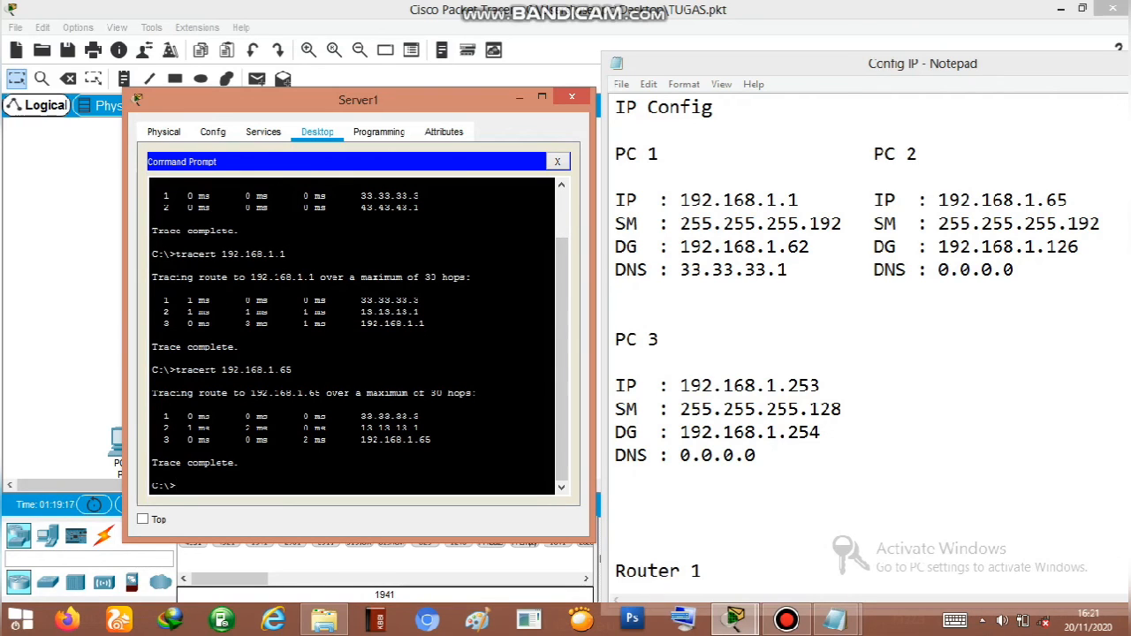
Look up PC3's address in the notes and trace the route from Server1 to 192.168.1.253
{"action": "left_click_drag", "start_coordinate": [680, 386], "coordinate": [811, 387]}
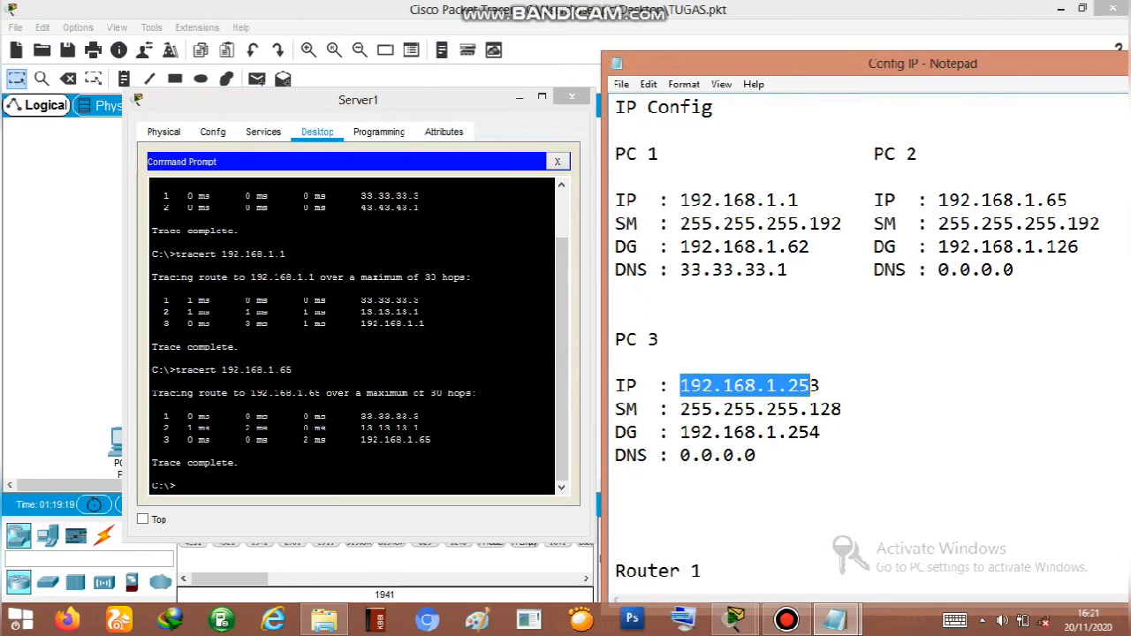
{"action": "left_click", "coordinate": [660, 339]}
{"action": "left_click", "coordinate": [177, 485]}
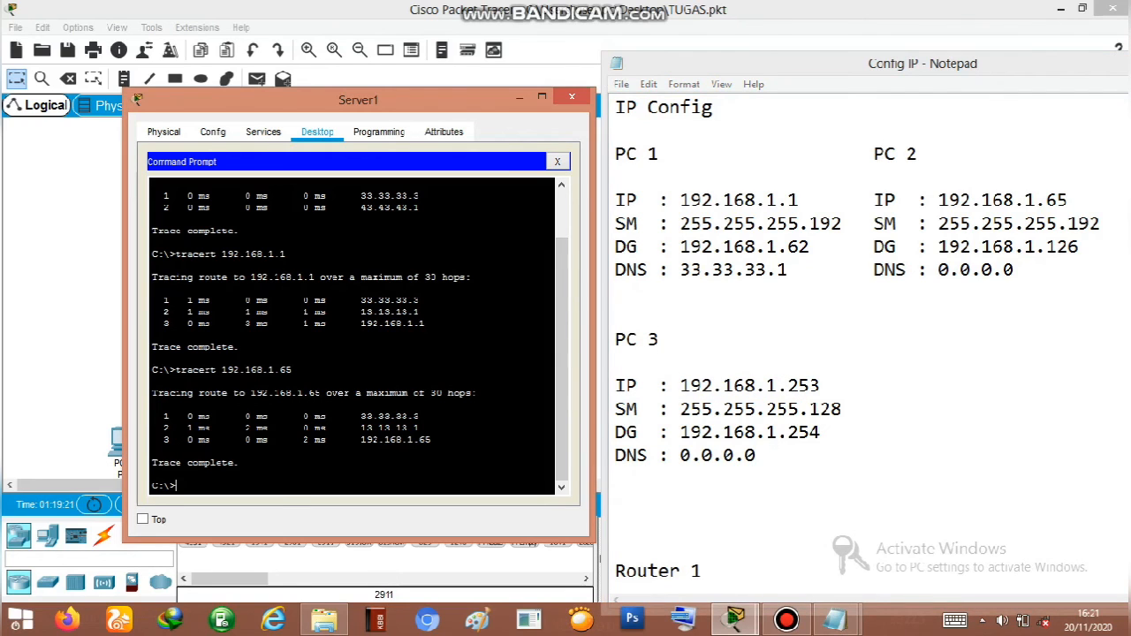
{"action": "type", "text": "tracert 192.168.1.253"}
{"action": "key", "text": "Return"}
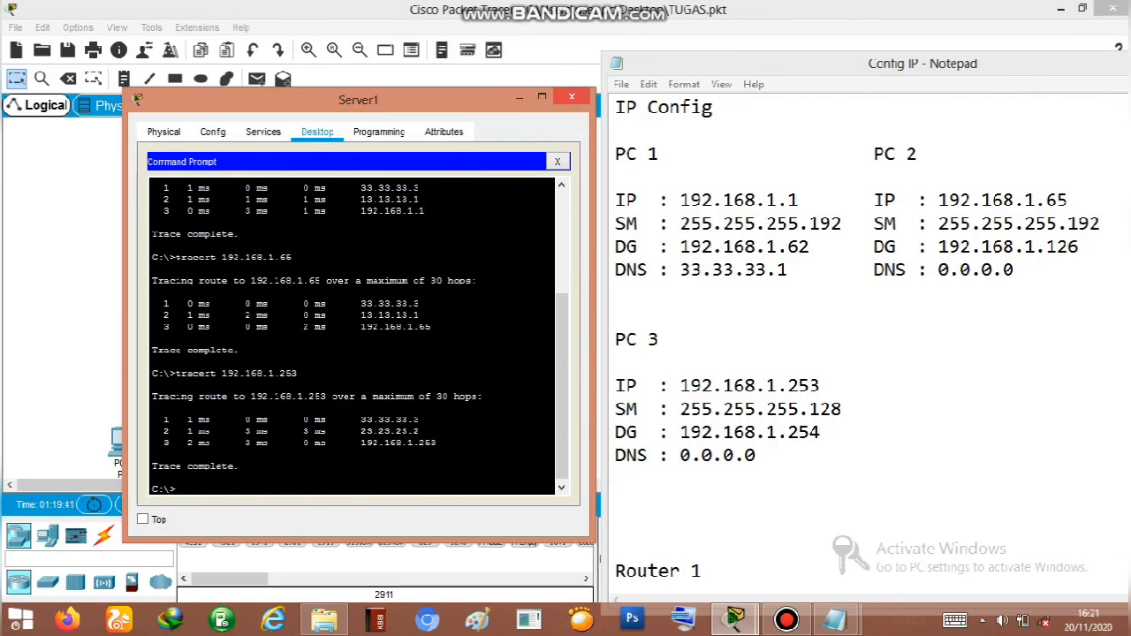
{"action": "left_click", "coordinate": [659, 340]}
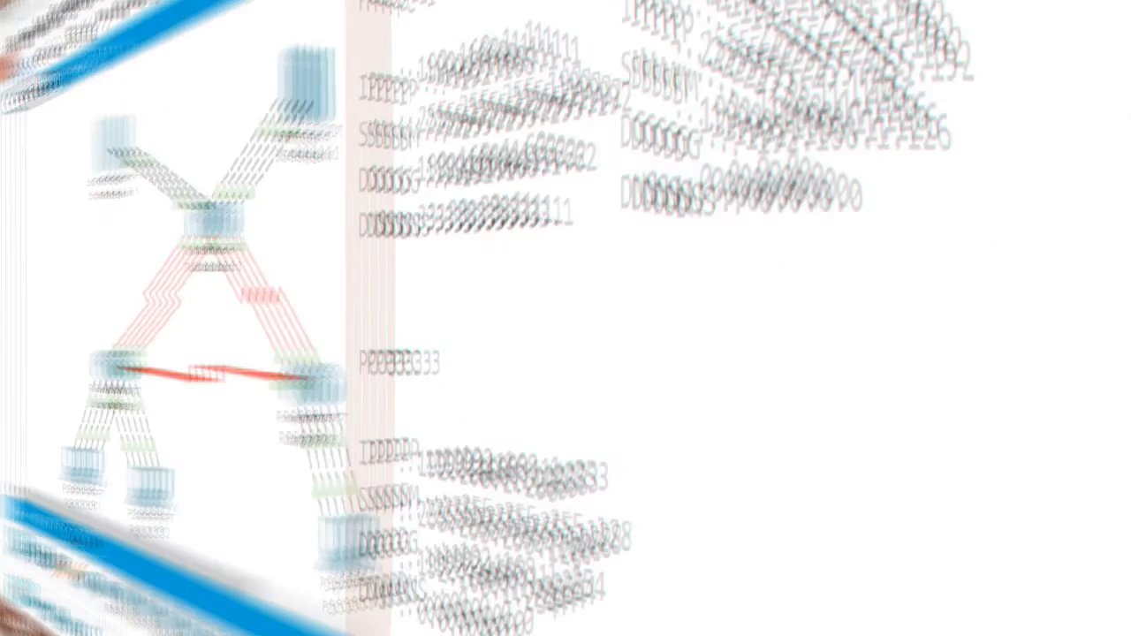